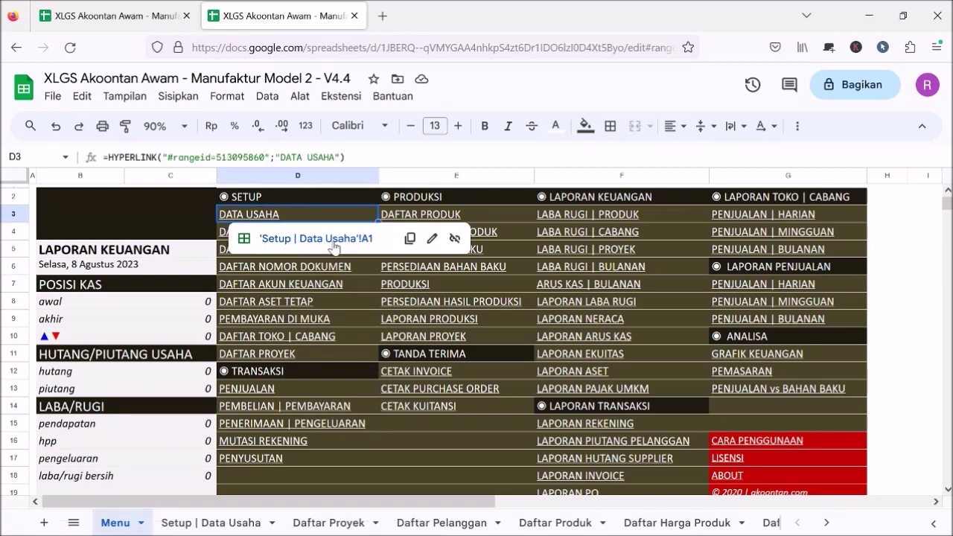
Open the Setup | Data Usaha sheet and enter 2019 as the bookkeeping year (Tahun Pembukuan)
click(330, 242)
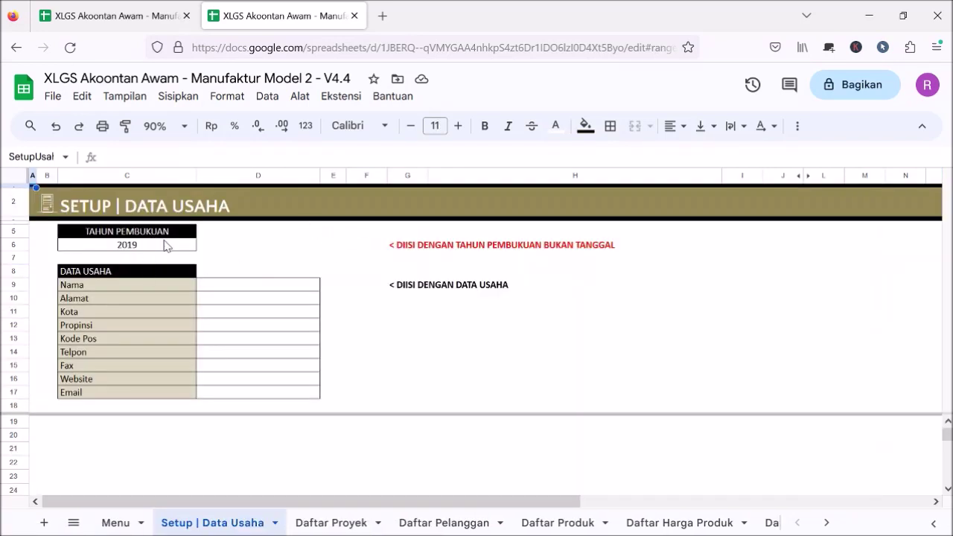
click(170, 251)
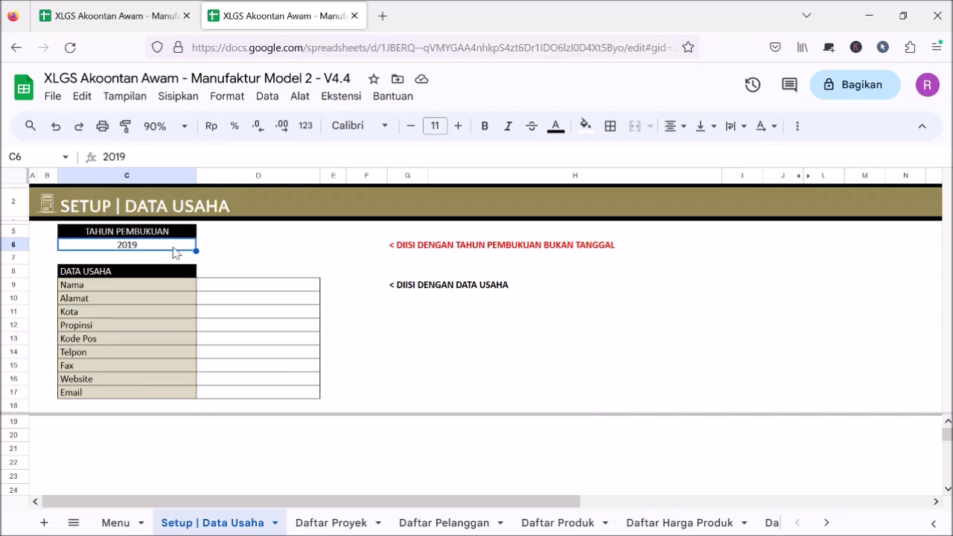
text(2019)
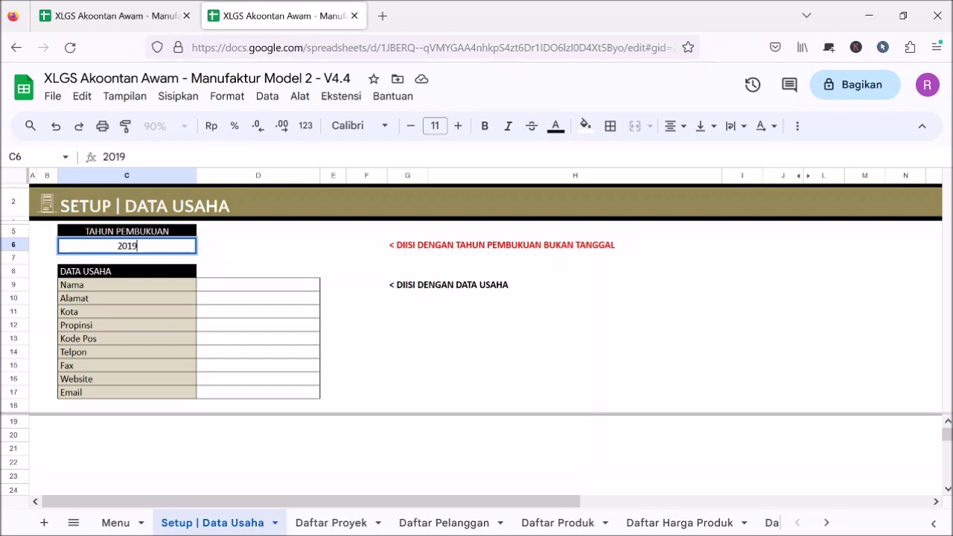
key(Return)
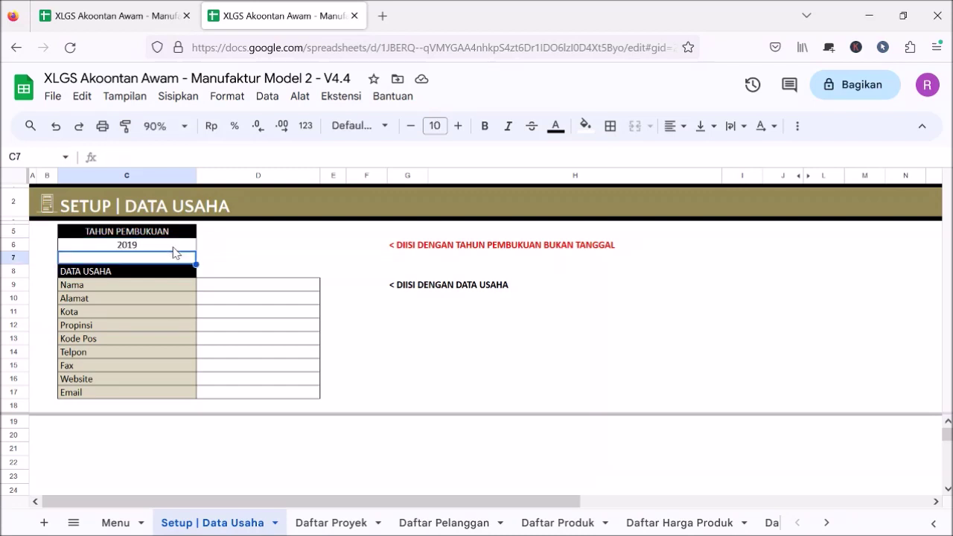
Enter DHE FASHION as the business name in the Nama row of the Data Usaha table
click(240, 277)
click(250, 286)
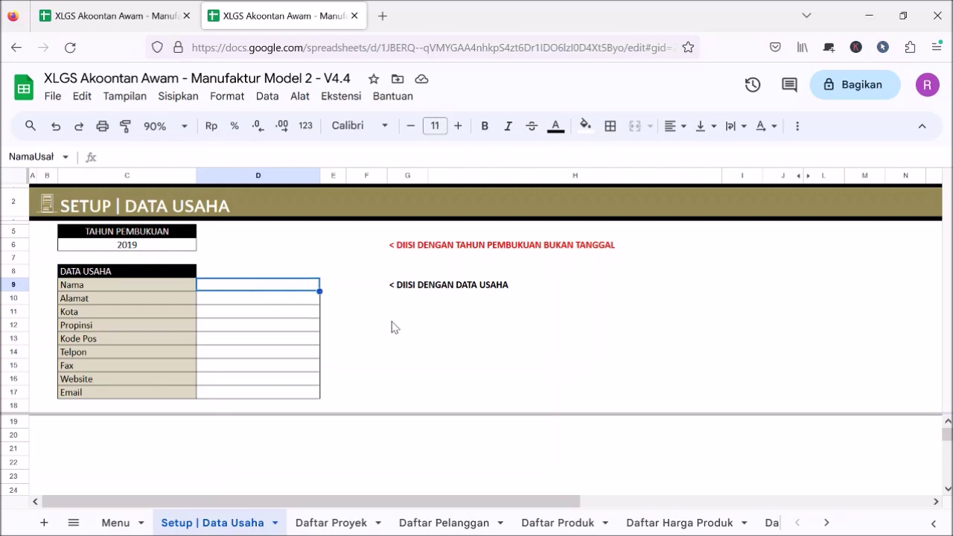
text(DHE F)
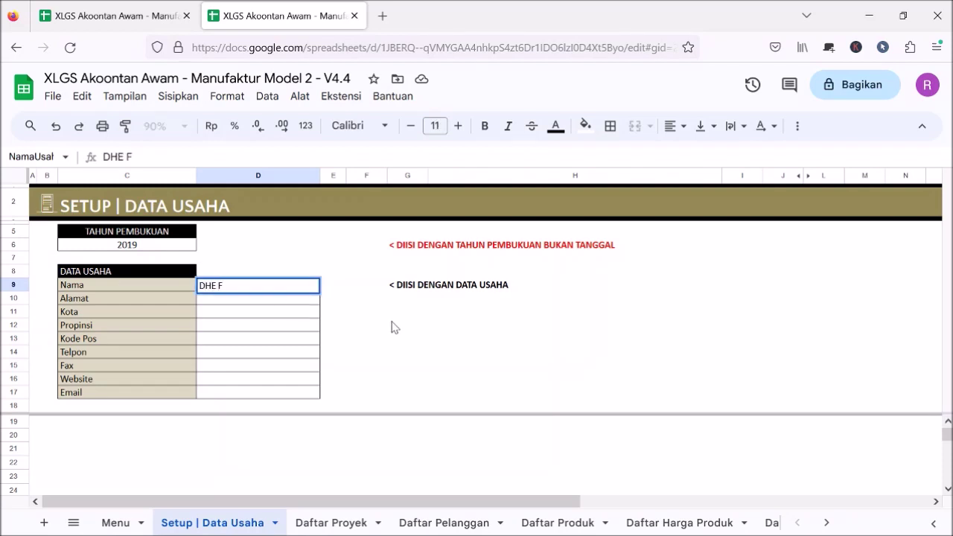
text(ASHION)
key(Return)
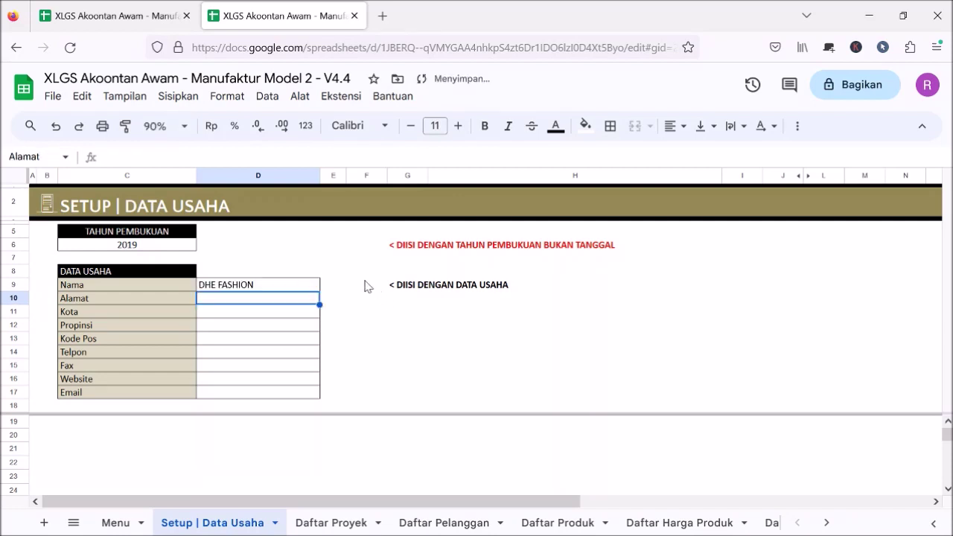
click(292, 288)
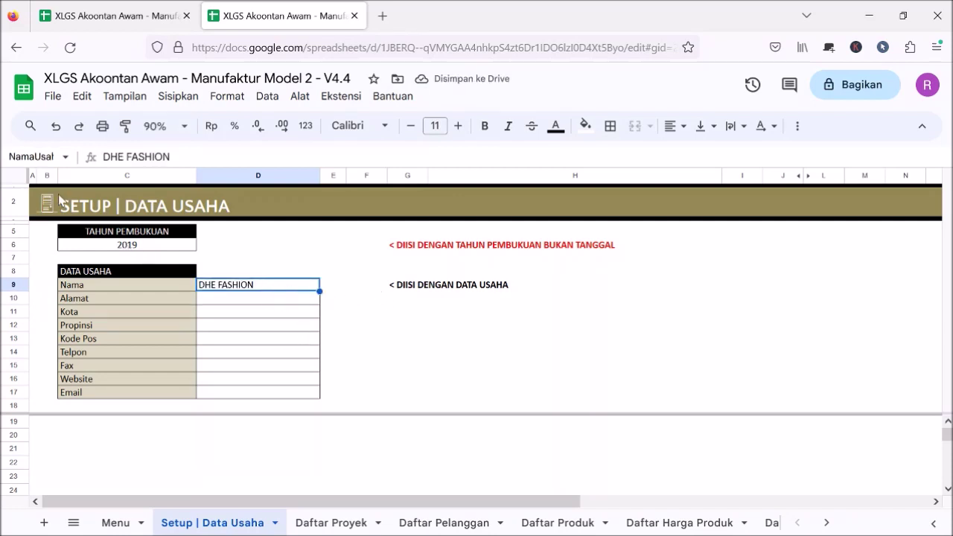
Check the business name on the Menu sheet and in the Laba Rugi | Produk report, ending back on the Menu sheet
click(39, 206)
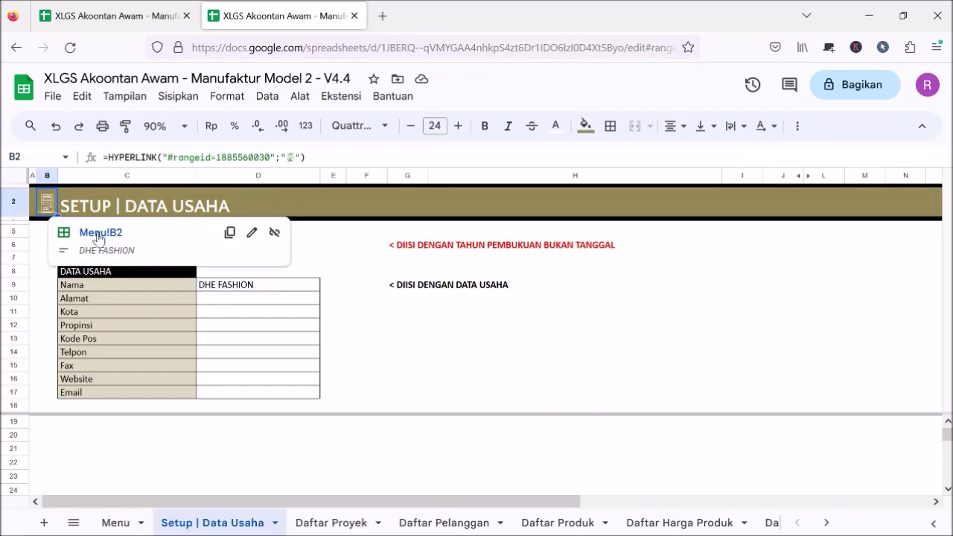
click(95, 235)
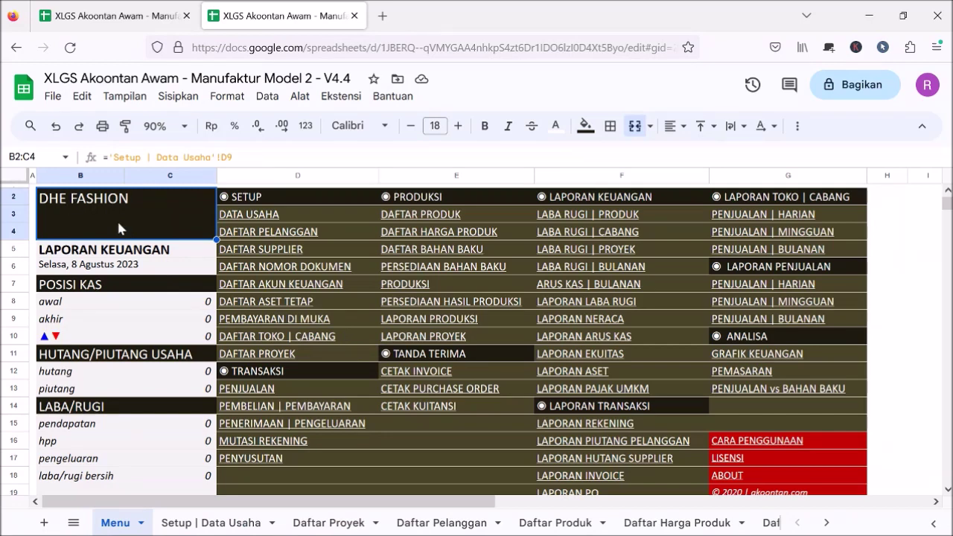
click(608, 218)
click(630, 241)
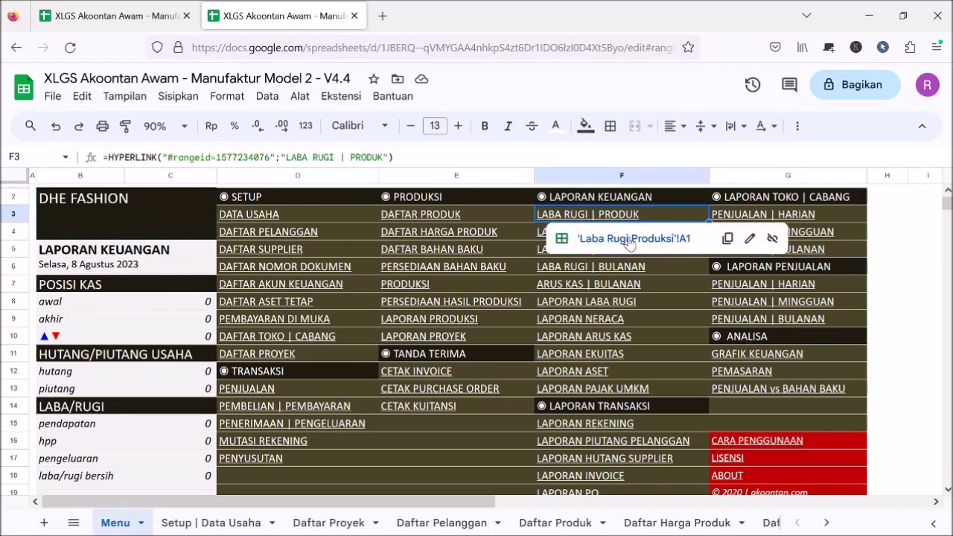
click(95, 244)
click(39, 242)
click(47, 211)
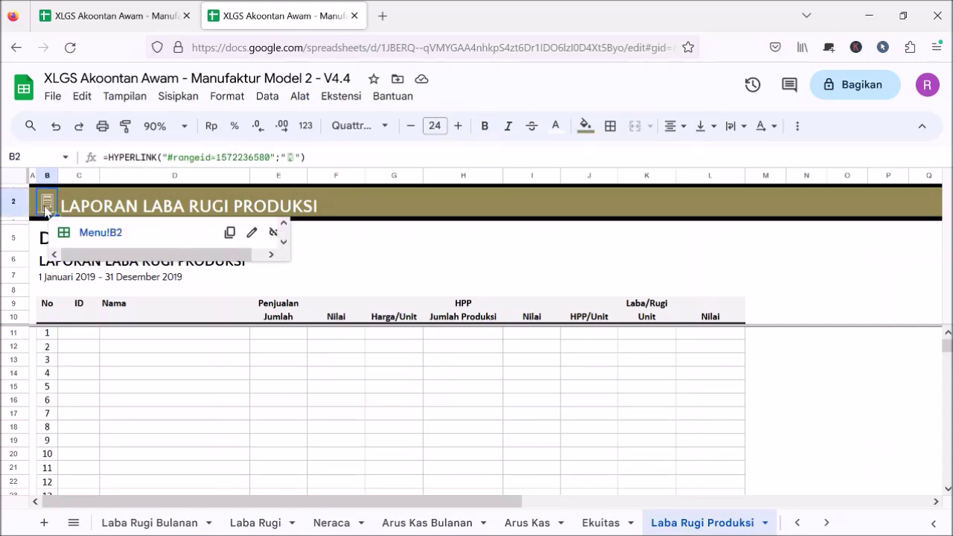
click(109, 232)
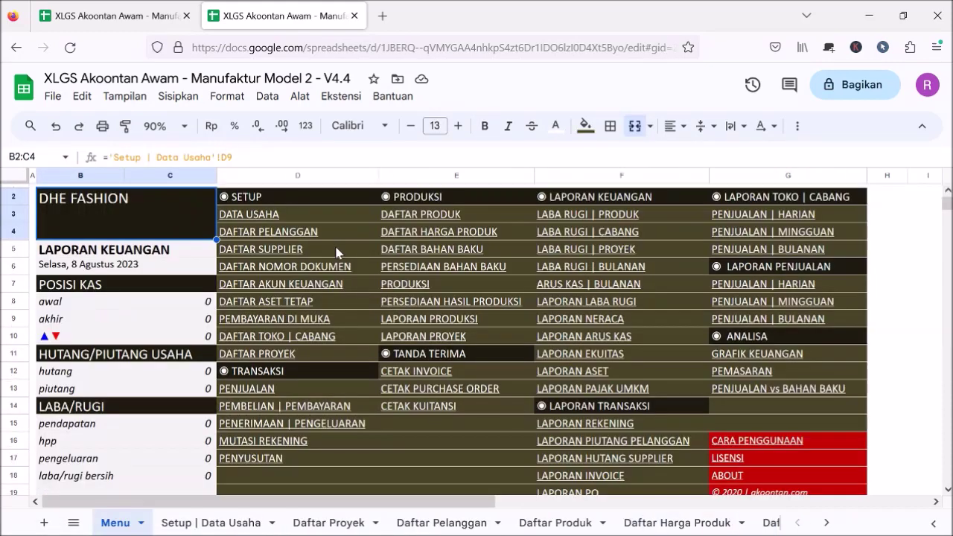
Reopen the Setup | Data Usaha sheet and fill in the business's street address in the Alamat row
click(259, 217)
click(290, 246)
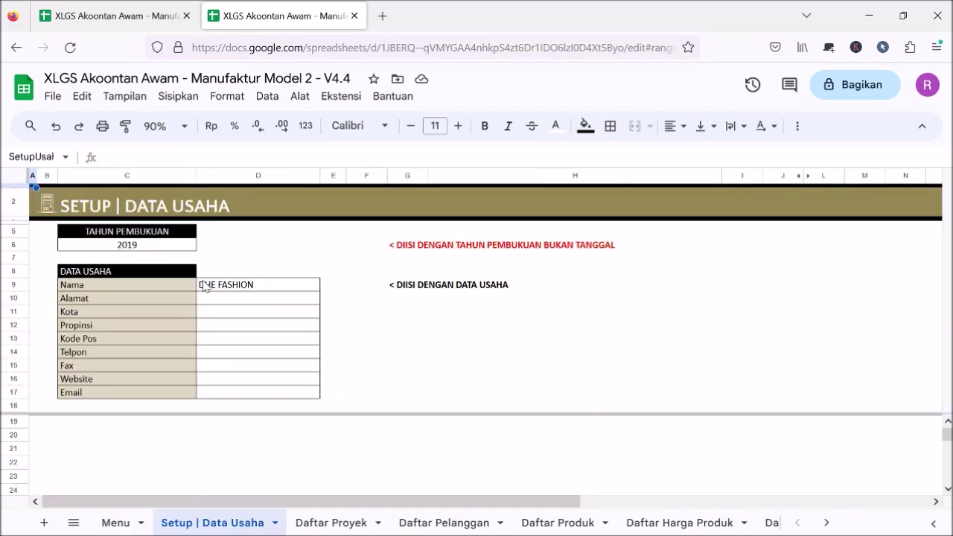
drag(220, 302, 232, 402)
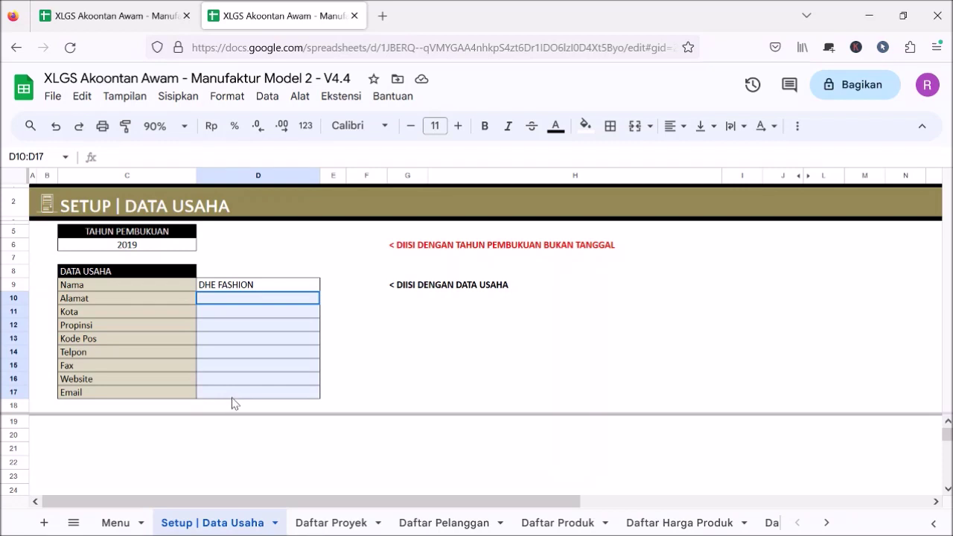
click(231, 328)
click(246, 302)
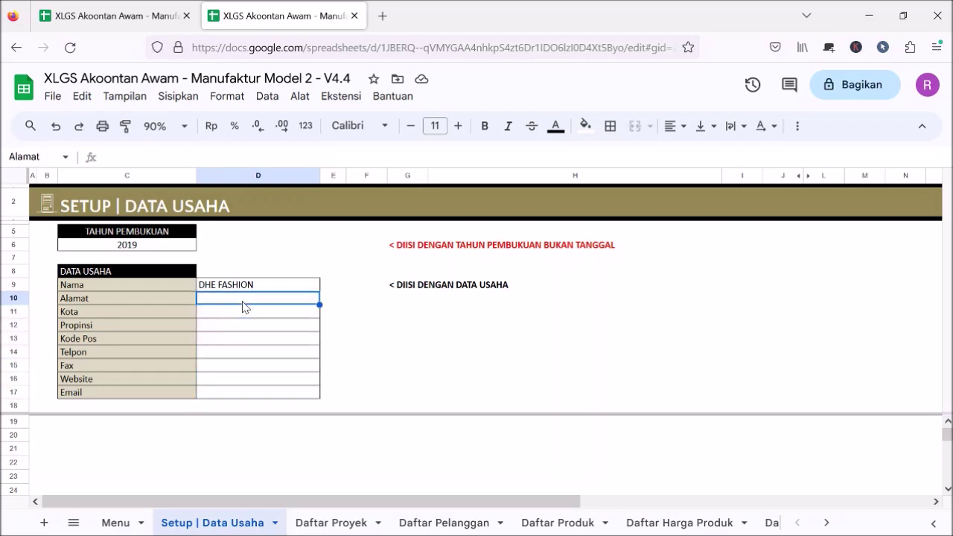
text(Jl Keann)
key(BackSpace)
text(mang)
key(BackSpace)
key(BackSpace)
key(BackSpace)
key(BackSpace)
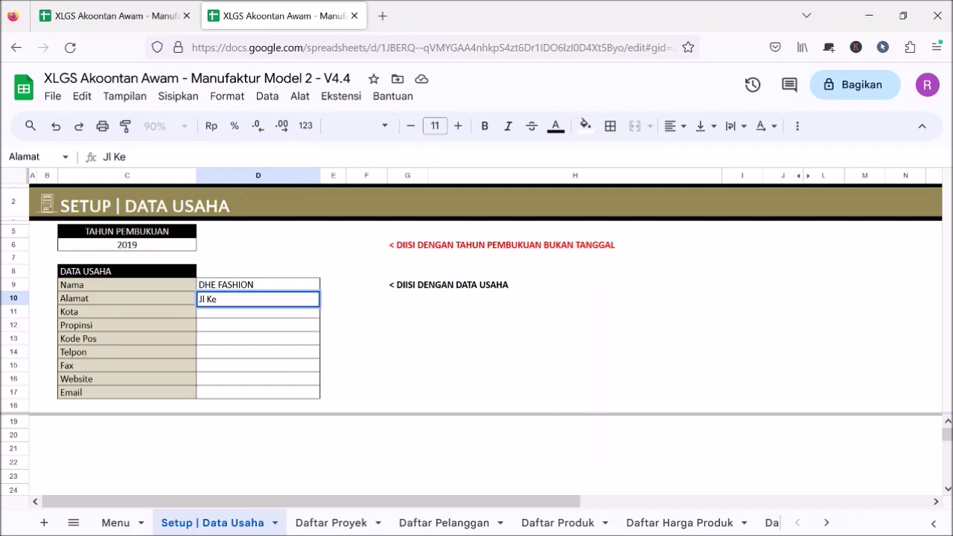
text(nangan)
key(Return)
click(377, 365)
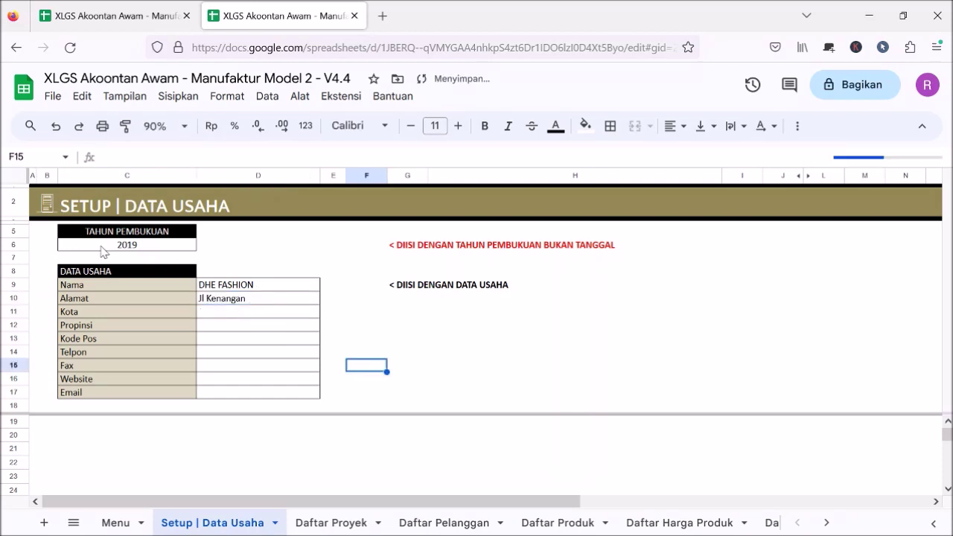
Open the Cetak Invoice sheet through the Menu, examine the business address line in its header, and return to the Menu
click(48, 213)
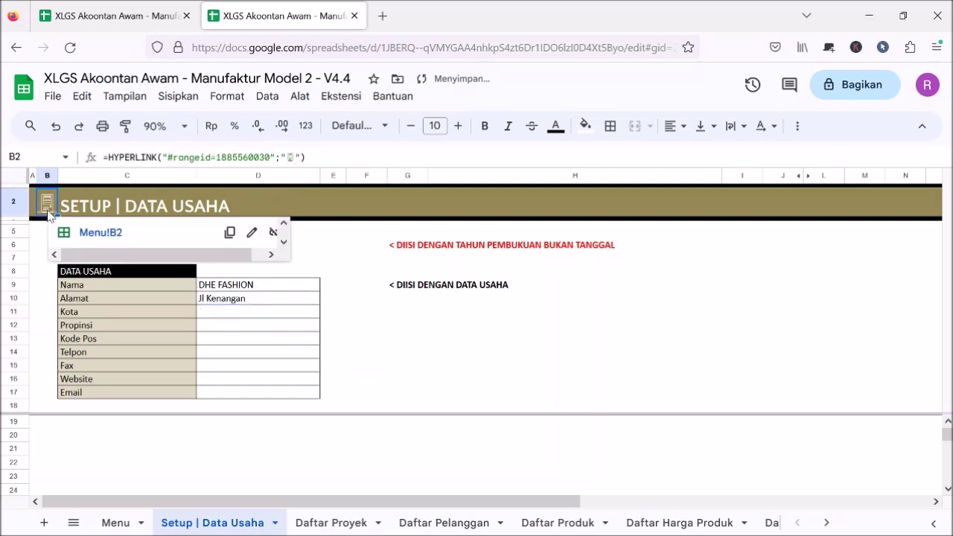
click(87, 234)
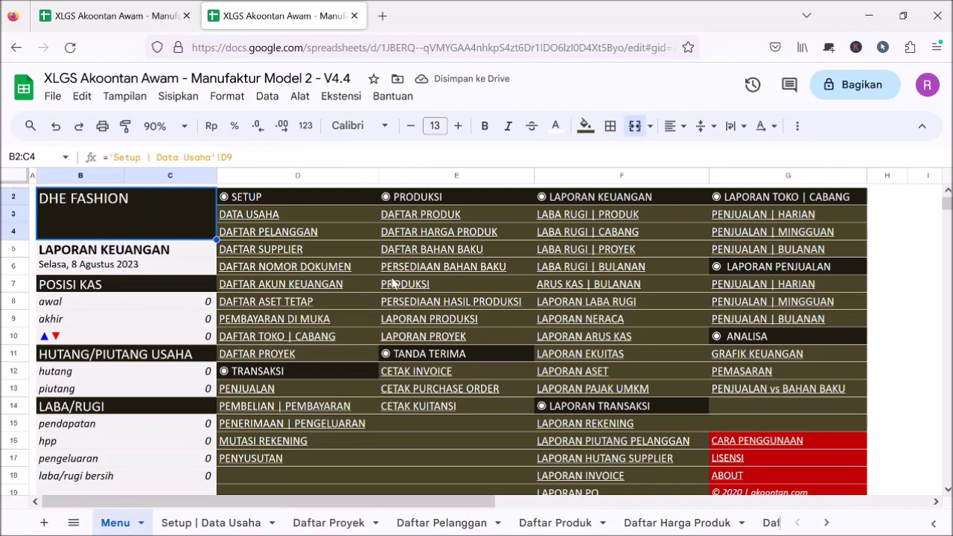
click(437, 377)
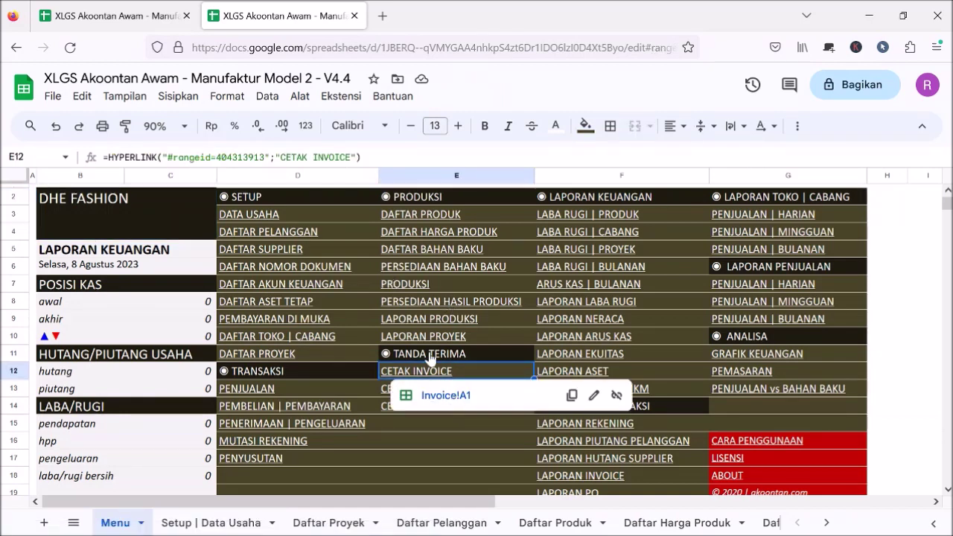
click(469, 395)
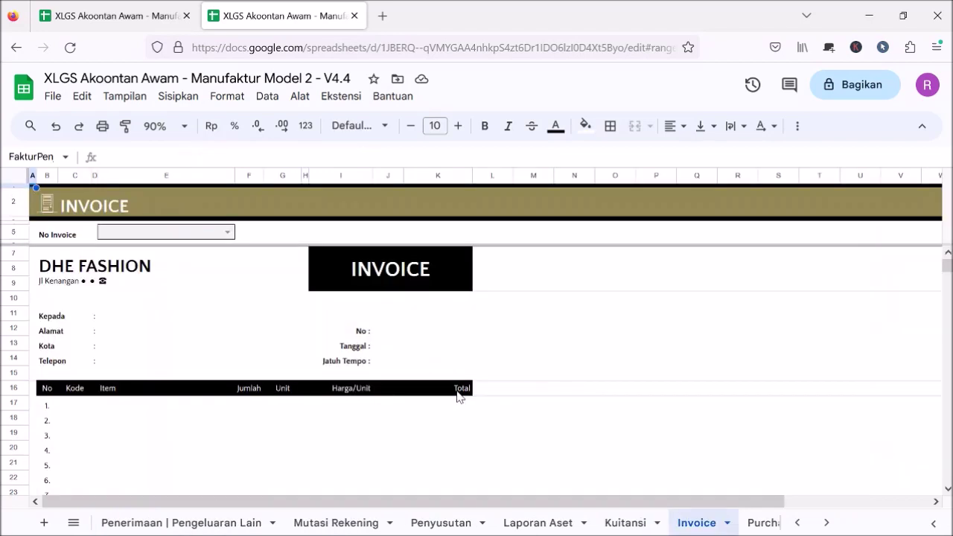
click(47, 284)
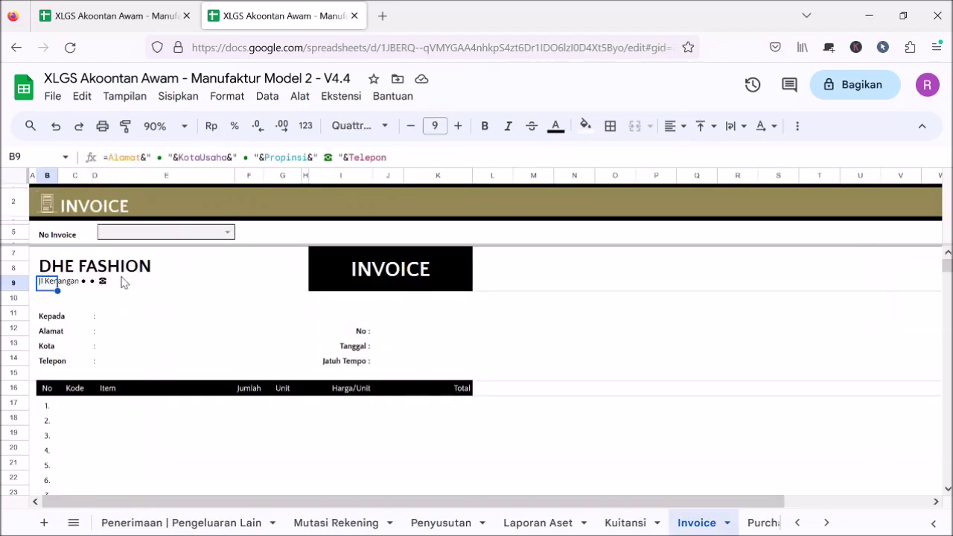
click(50, 206)
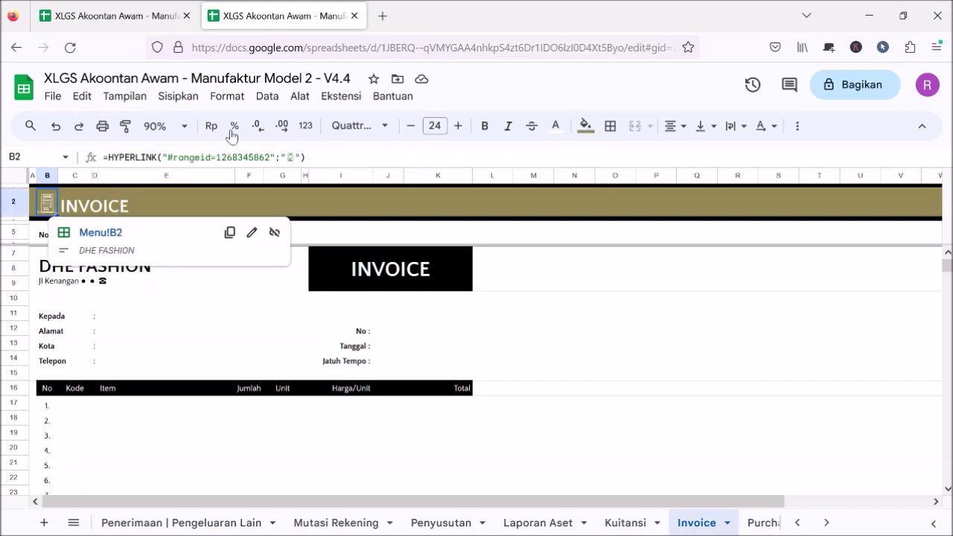
click(105, 234)
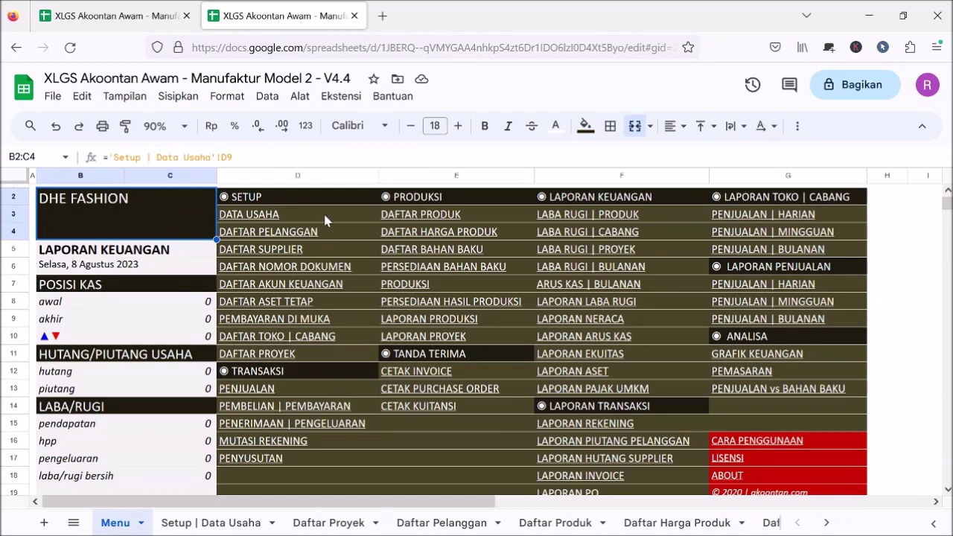
Review the entries on the Setup | Data Usaha sheet and go back to the Menu sheet
click(268, 217)
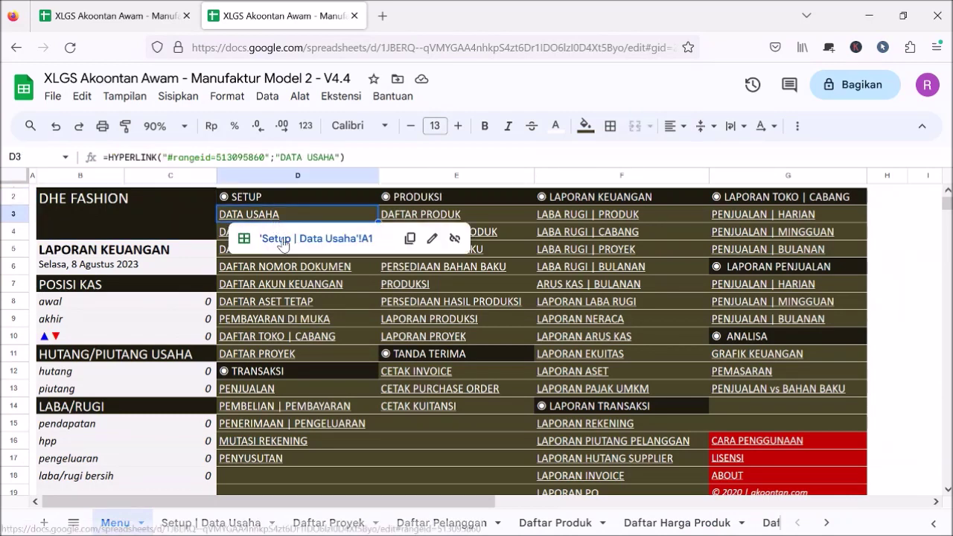
click(289, 239)
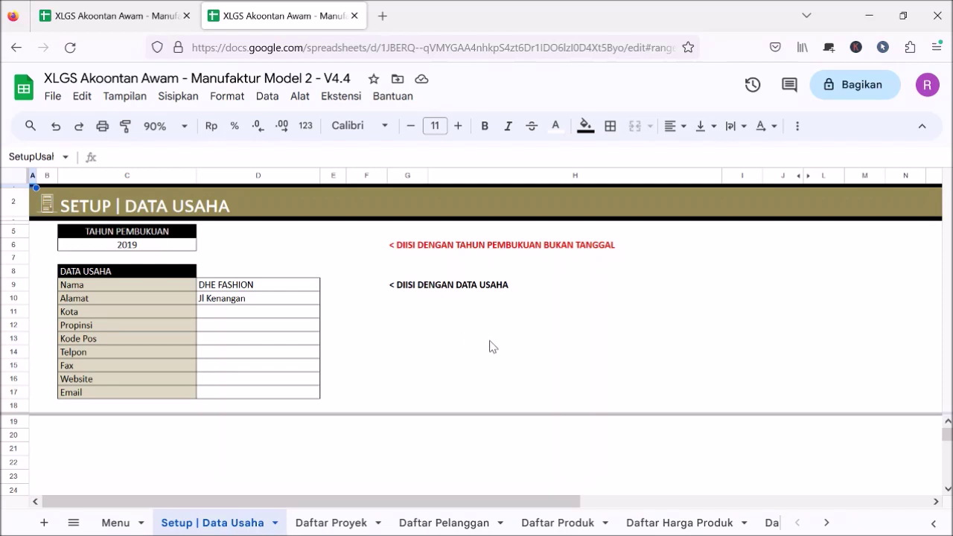
click(42, 196)
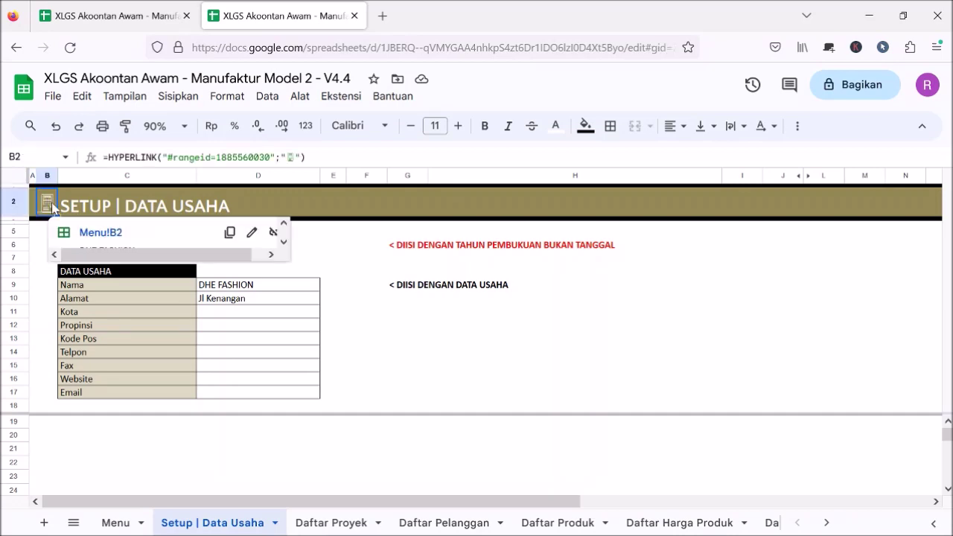
click(97, 234)
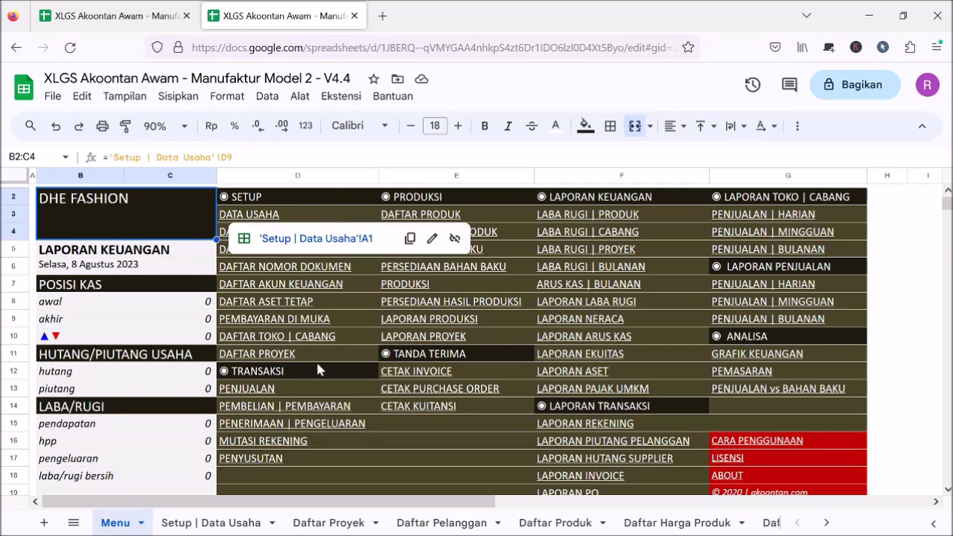
click(419, 477)
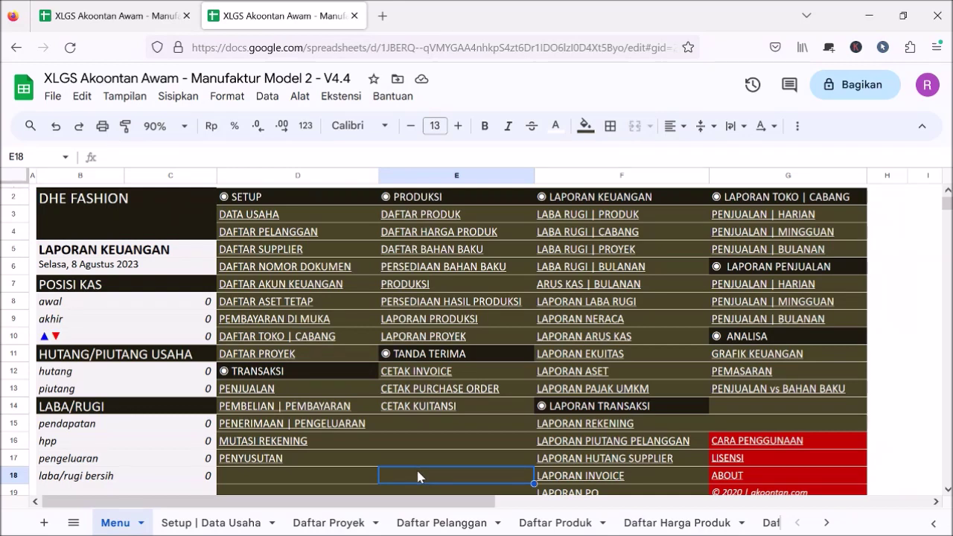
Open the Daftar Pelanggan sheet and select the first customer's Nama cell
click(307, 237)
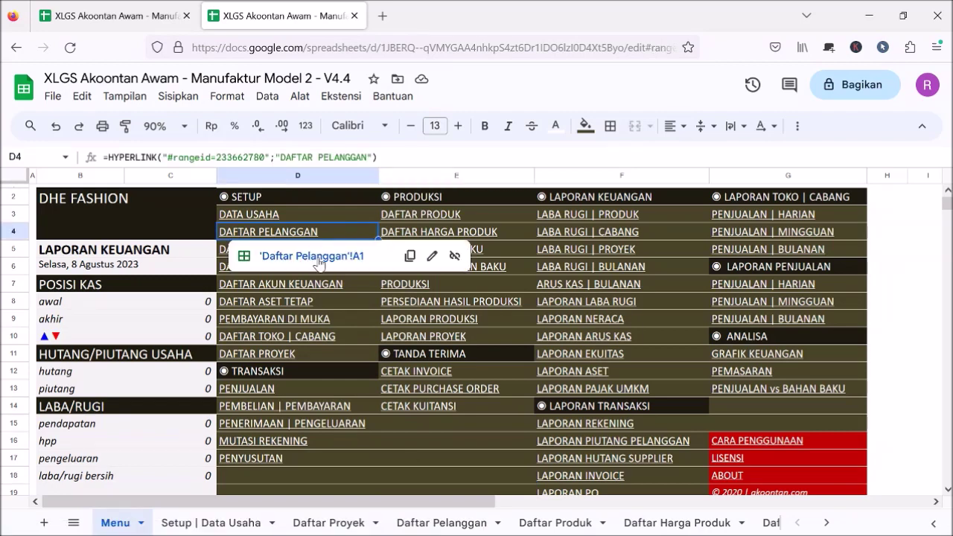
click(317, 257)
click(185, 296)
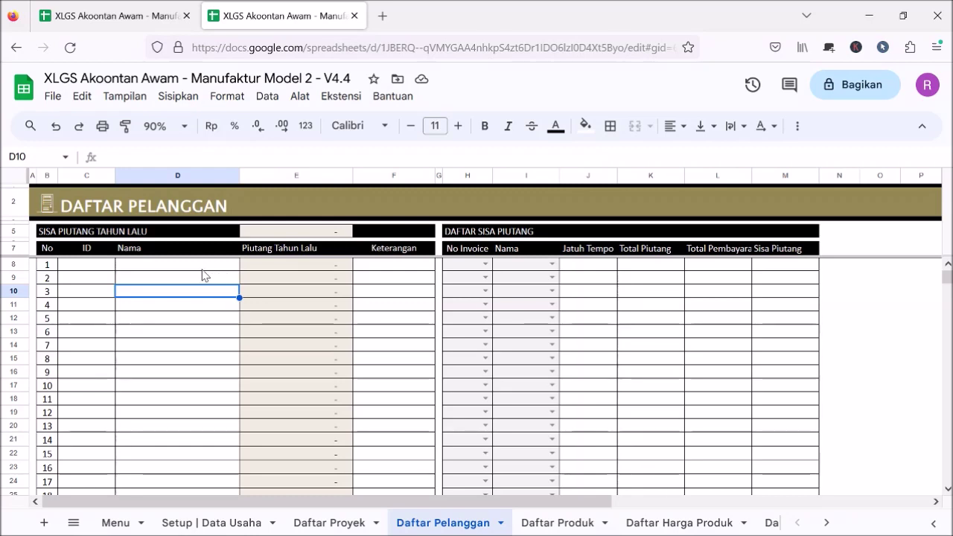
click(202, 270)
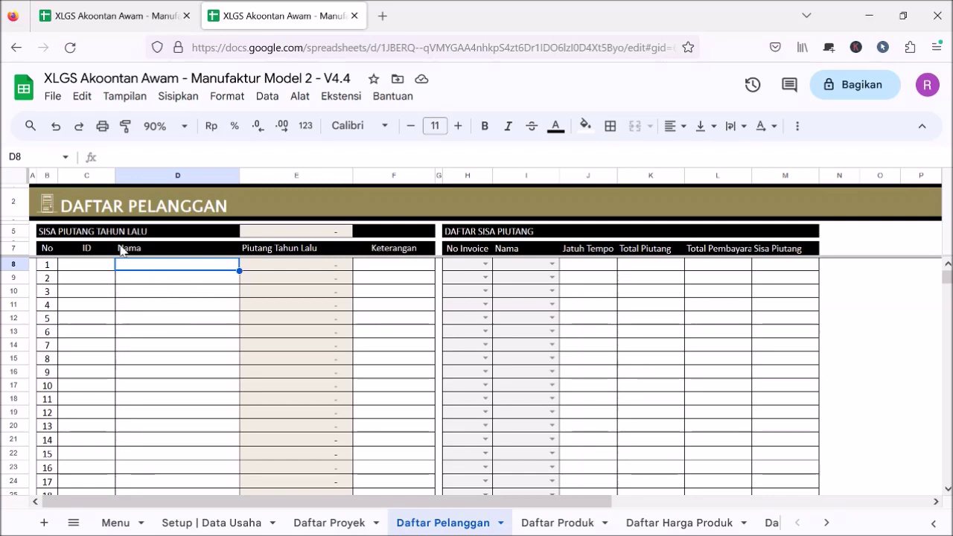
Return to the Menu sheet and open the Laporan Piutang Pelanggan report
click(49, 213)
click(99, 232)
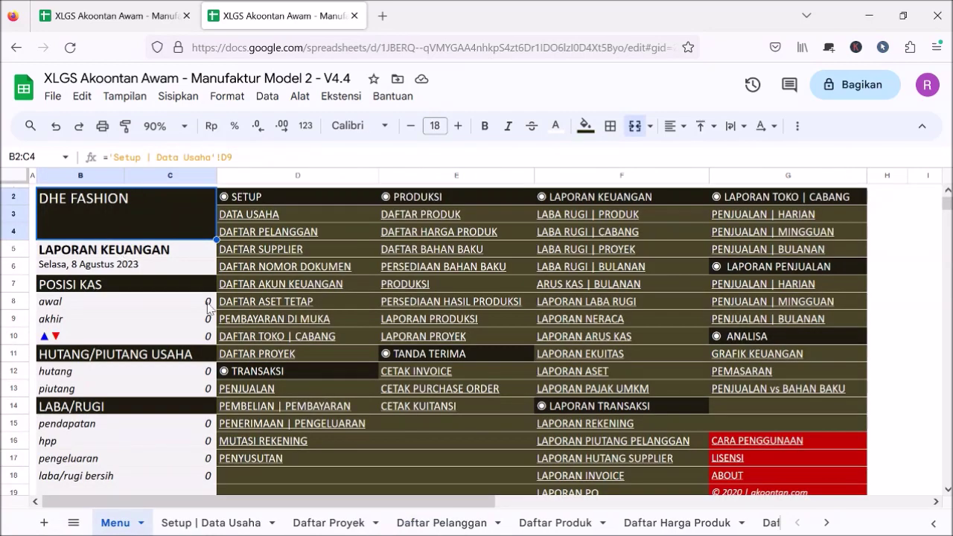
click(652, 447)
click(659, 471)
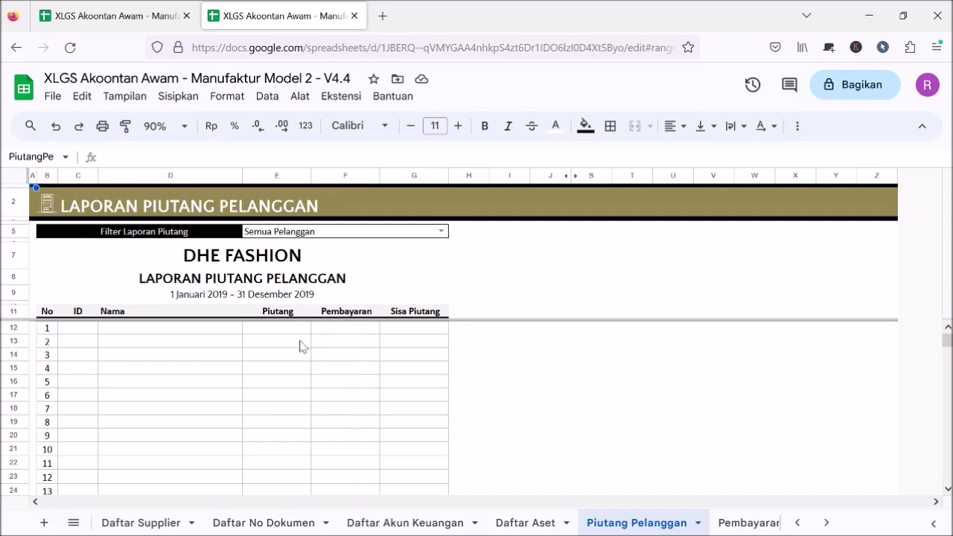
Return to the Menu sheet and open the Daftar Pelanggan sheet
click(46, 202)
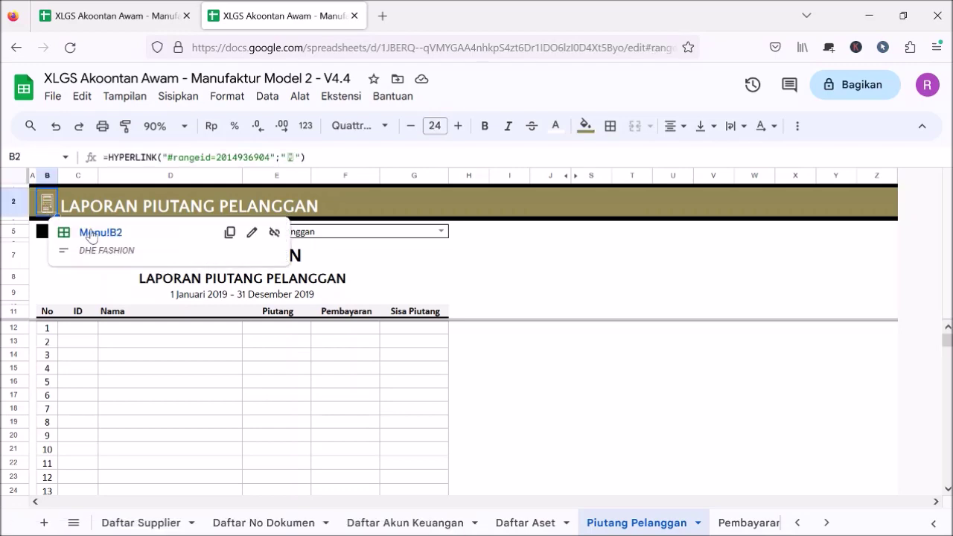
click(91, 234)
click(264, 236)
click(295, 258)
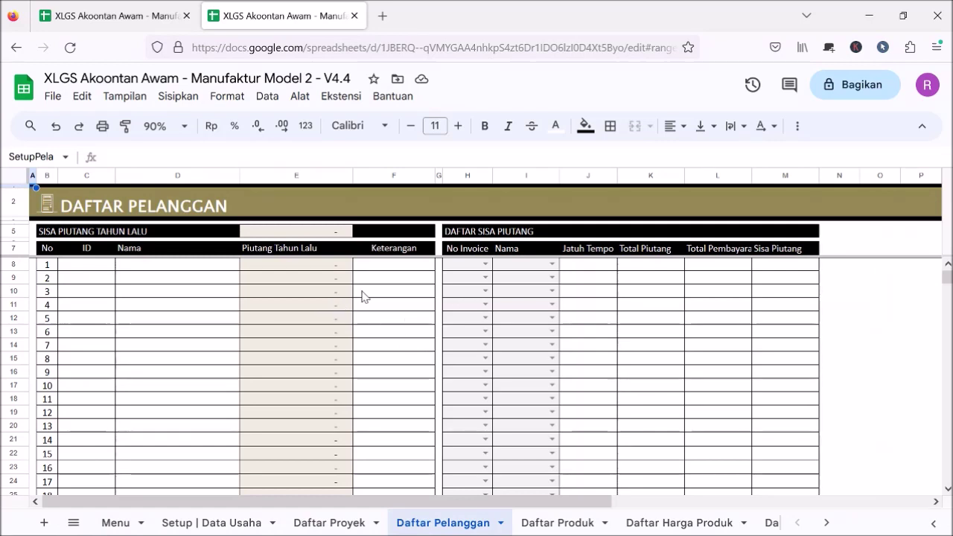
Fill in the first row of Daftar Pelanggan with the customer's ID and the Nama "Agen 1"
click(105, 268)
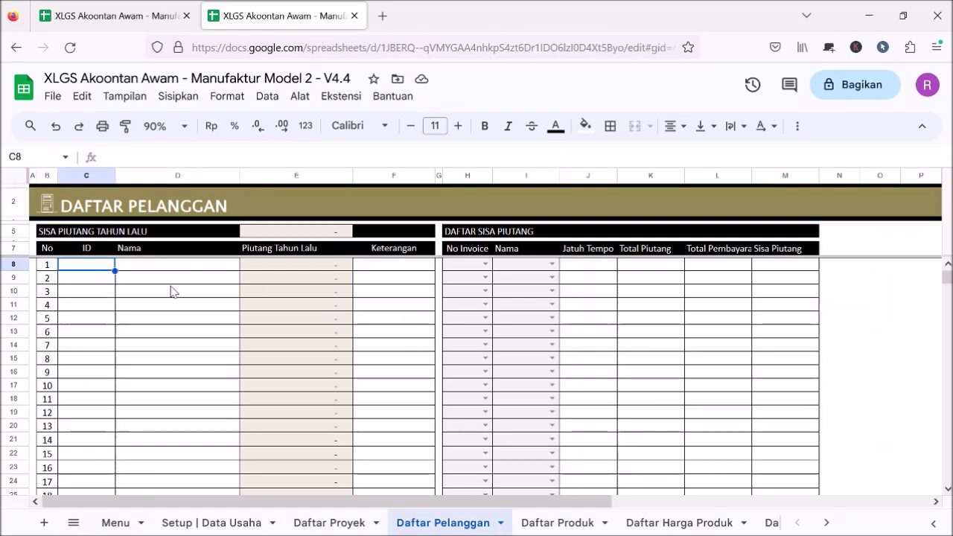
text(ID)
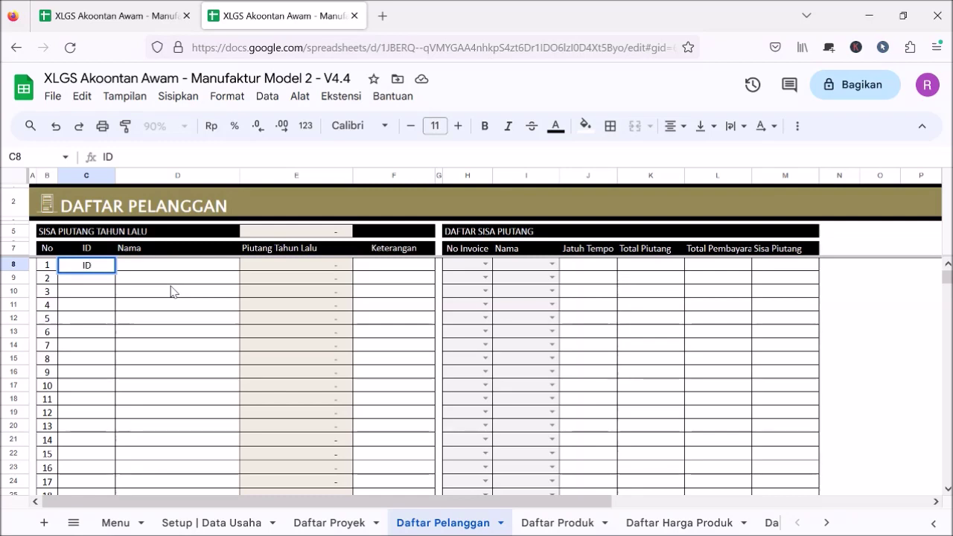
text(001)
key(Return)
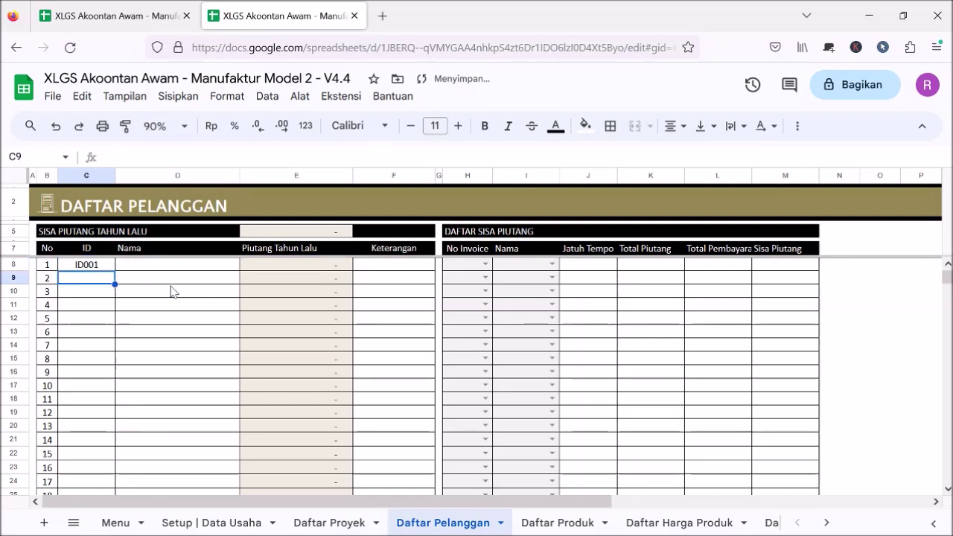
click(177, 268)
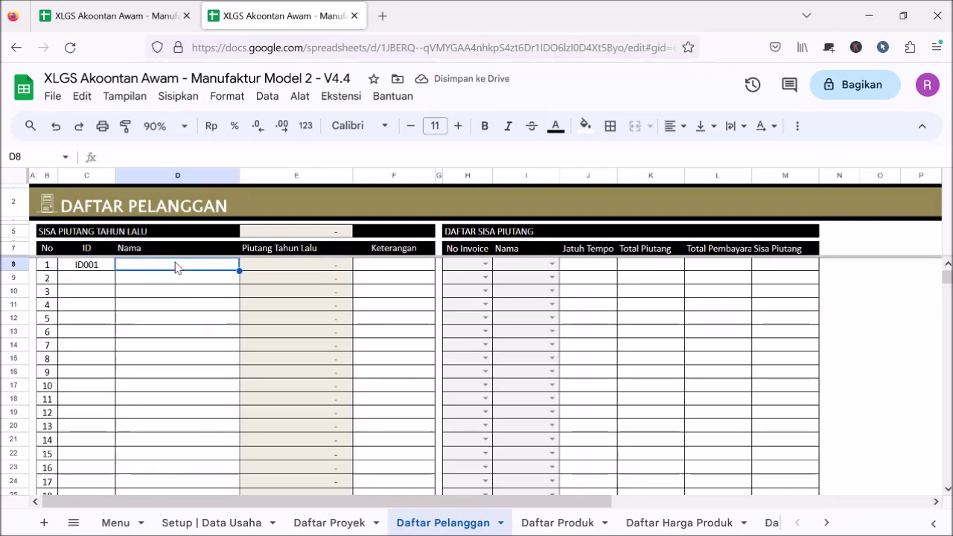
text(Pel)
key(BackSpace)
key(BackSpace)
key(BackSpace)
text(A)
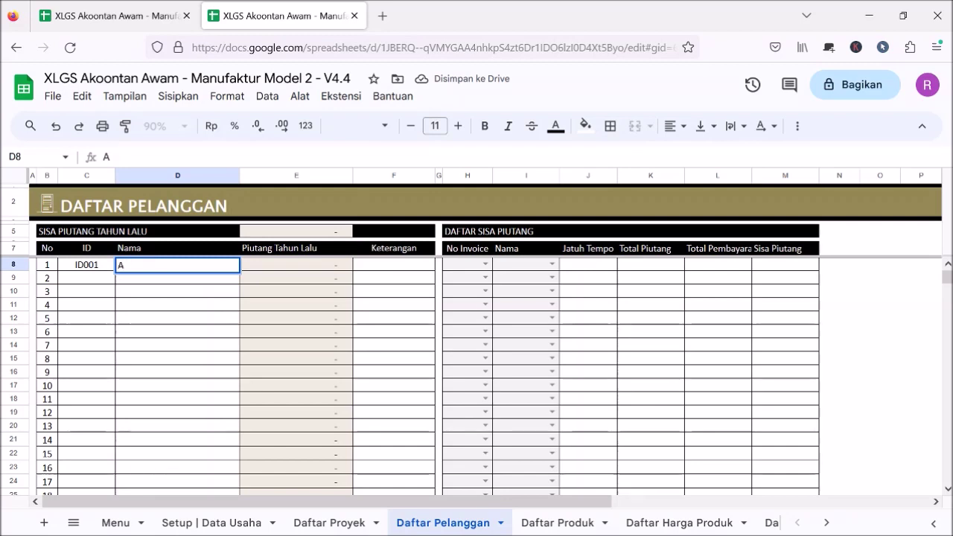
text(gen 1)
key(Return)
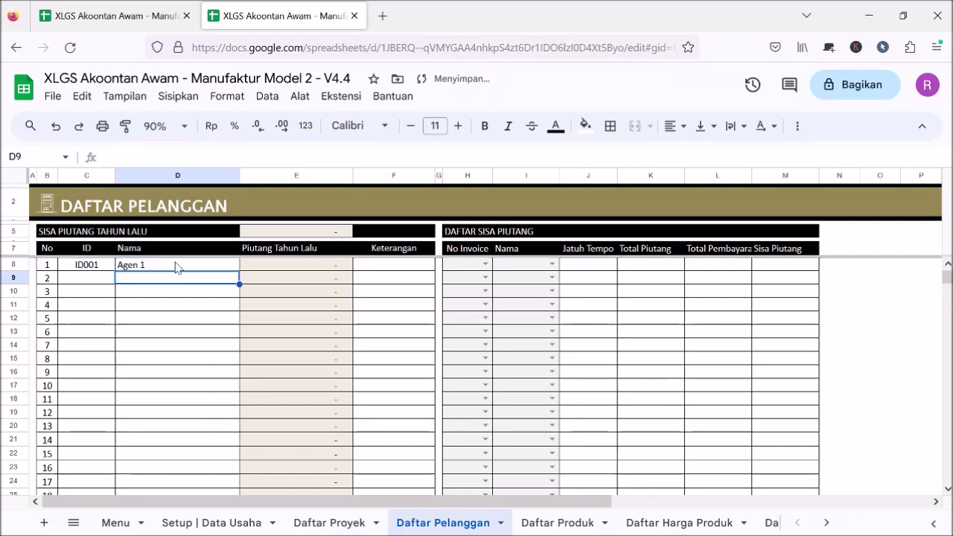
Fill in the second row of Daftar Pelanggan with the customer's ID and the Nama "Agen 2"
click(93, 281)
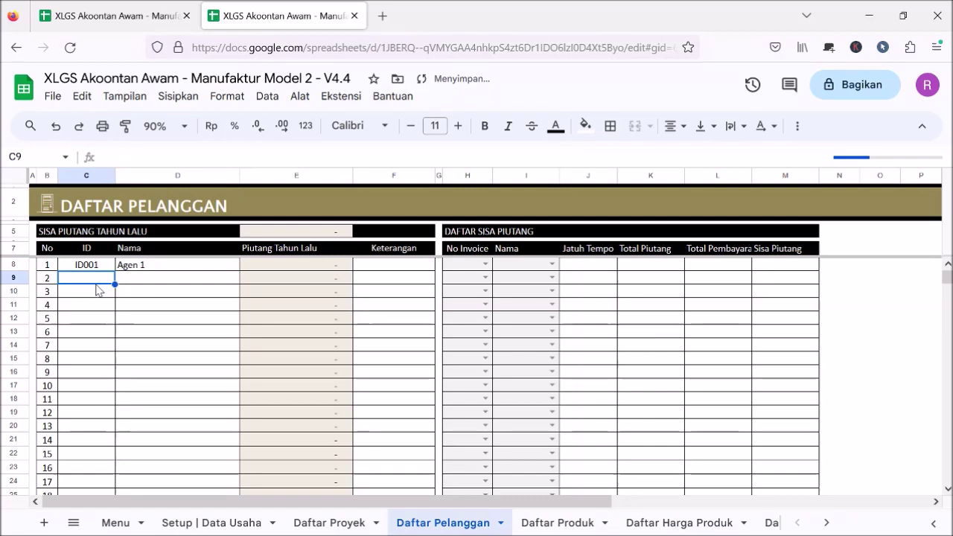
text(ID002)
key(Return)
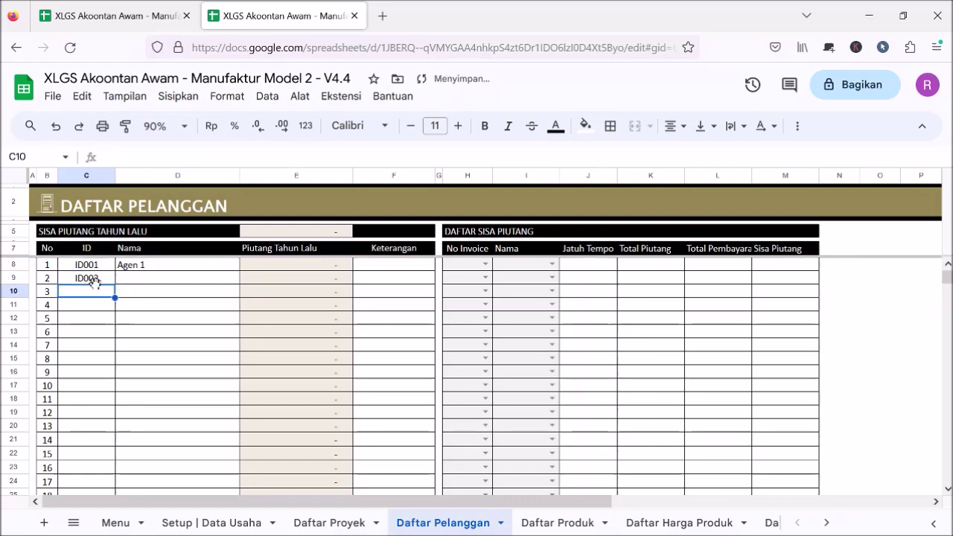
click(149, 279)
text(Agen 2)
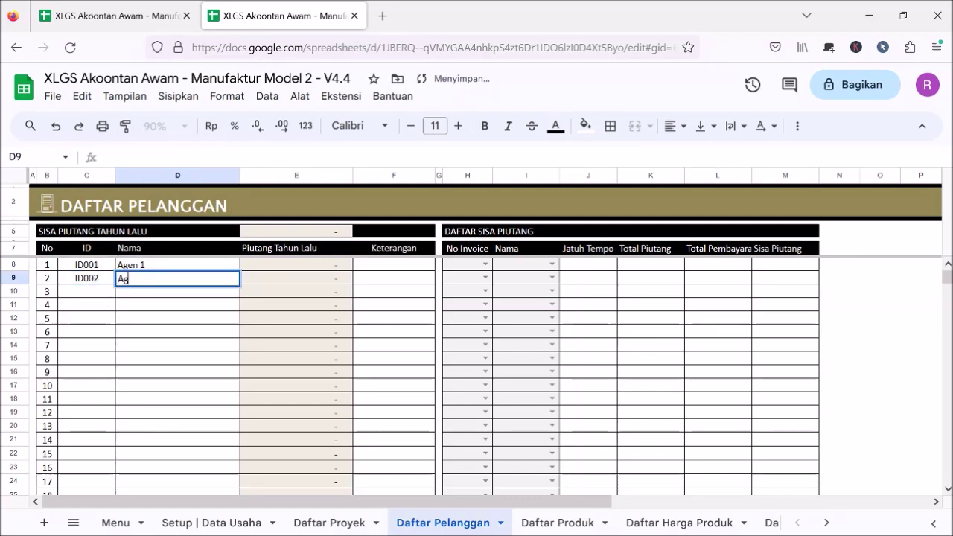
key(Return)
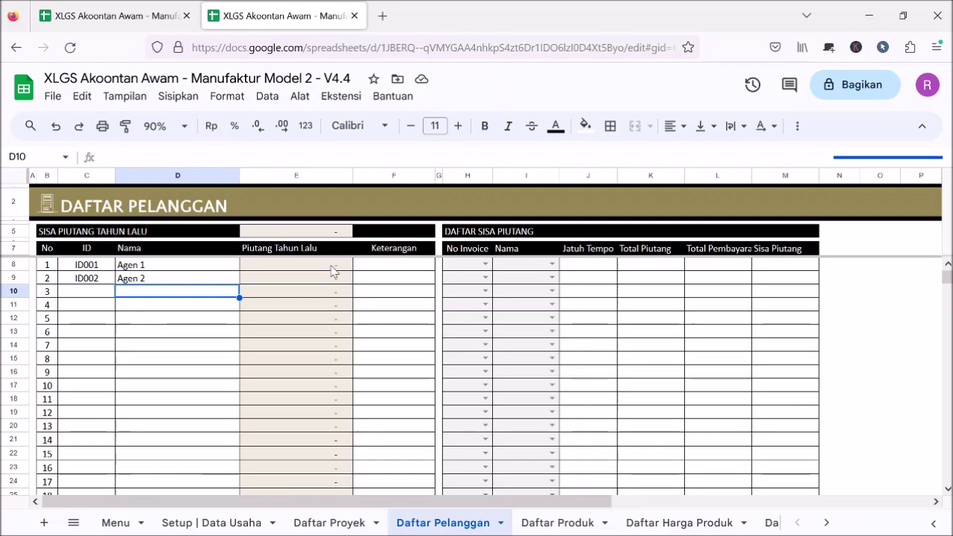
Examine the first row's Piutang Tahun Lalu and No Invoice cells and return to the Menu sheet
click(332, 271)
click(467, 270)
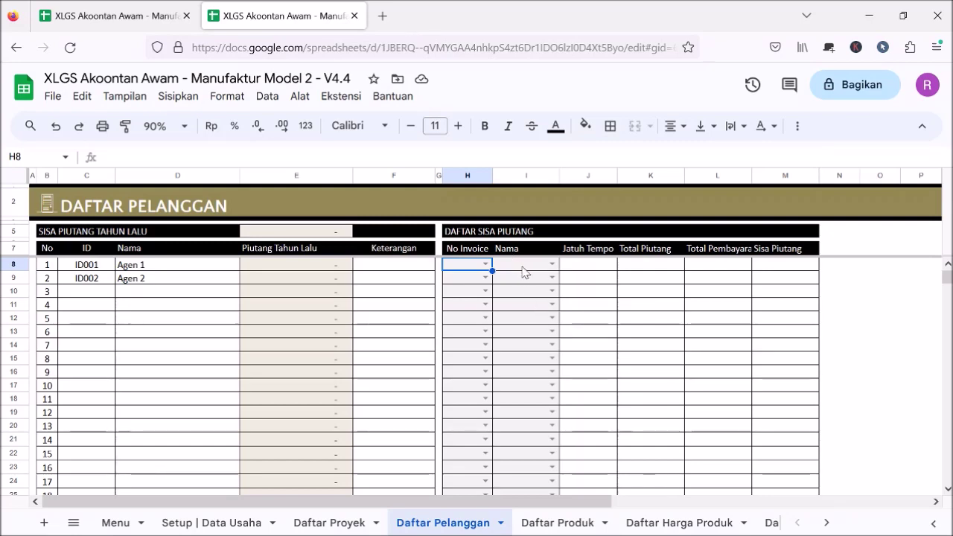
click(58, 210)
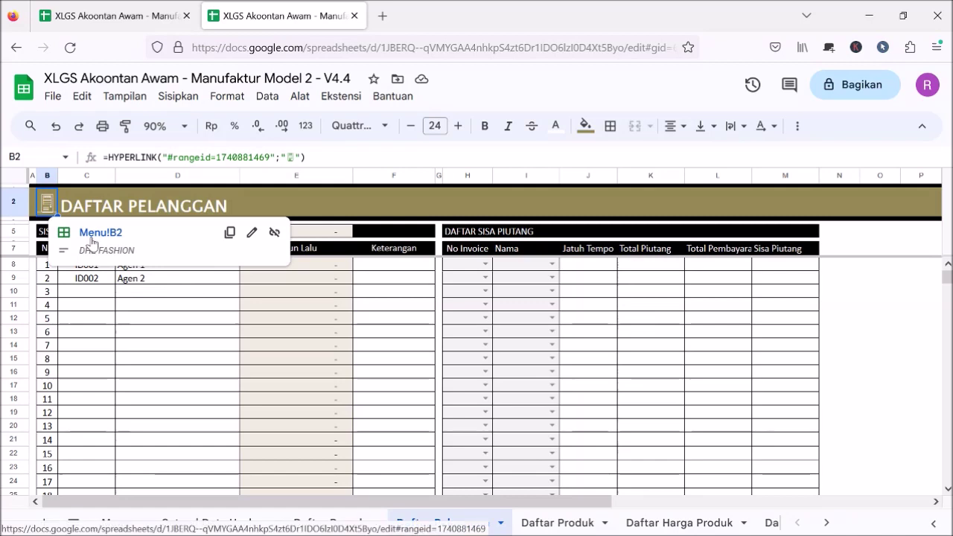
click(100, 233)
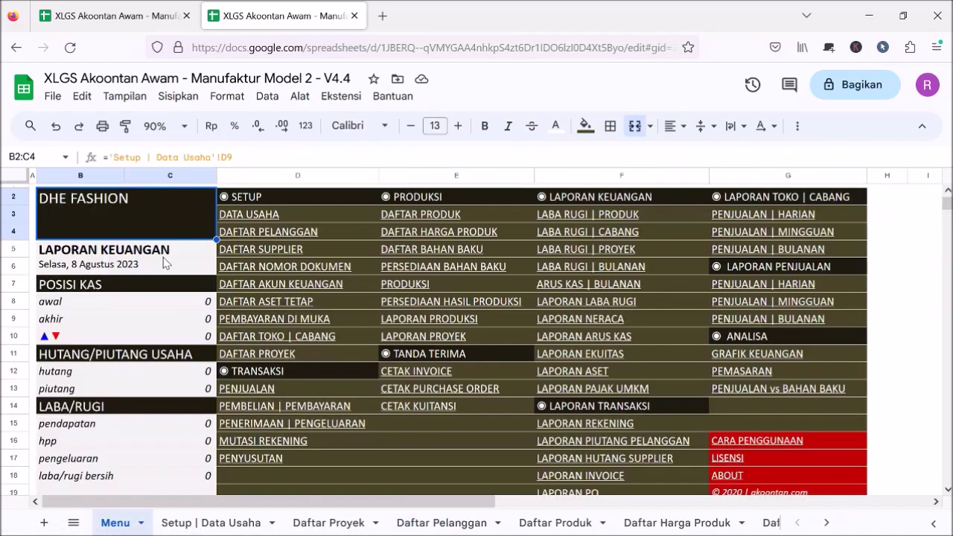
Open the Daftar Akun Keuangan sheet, examine the balance cell of the Piutang Usaha account and return to the Menu
click(310, 287)
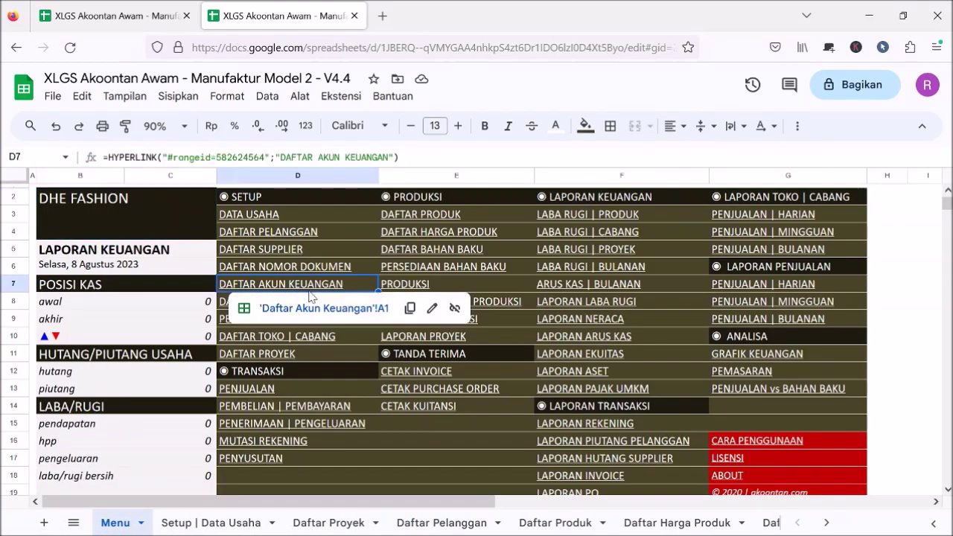
click(328, 309)
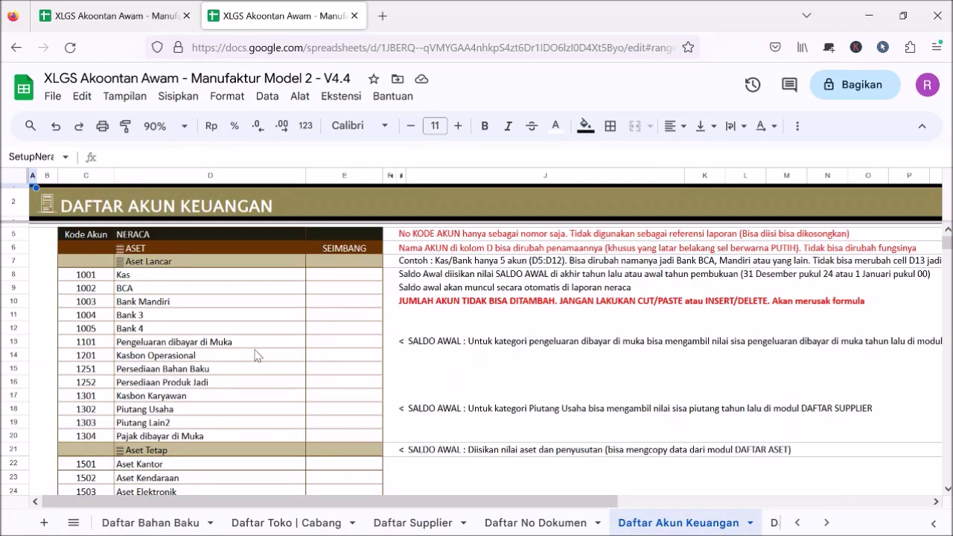
click(256, 356)
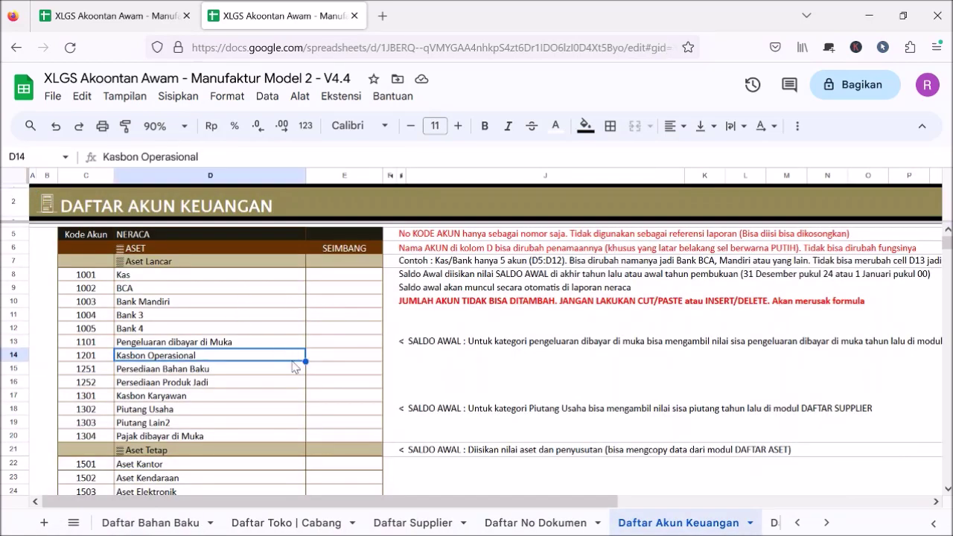
click(325, 411)
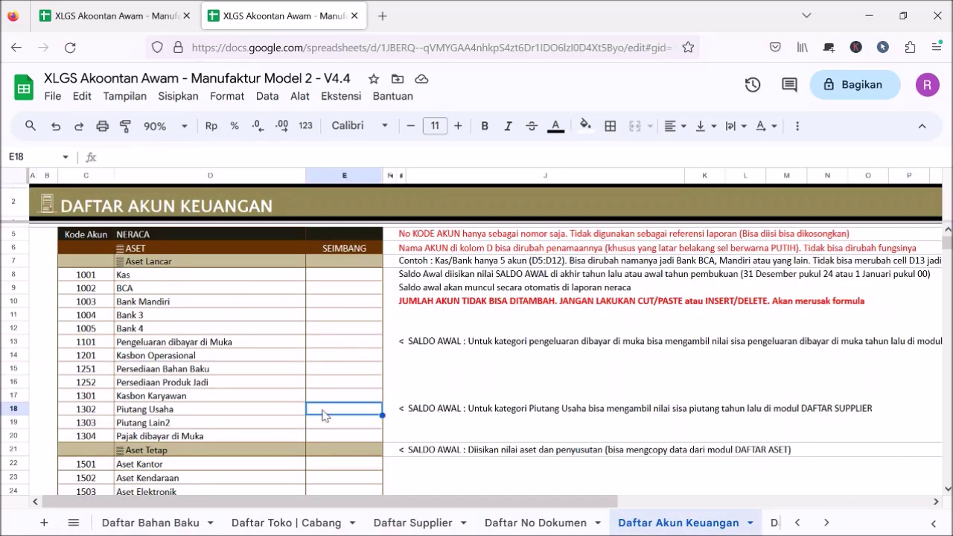
click(55, 205)
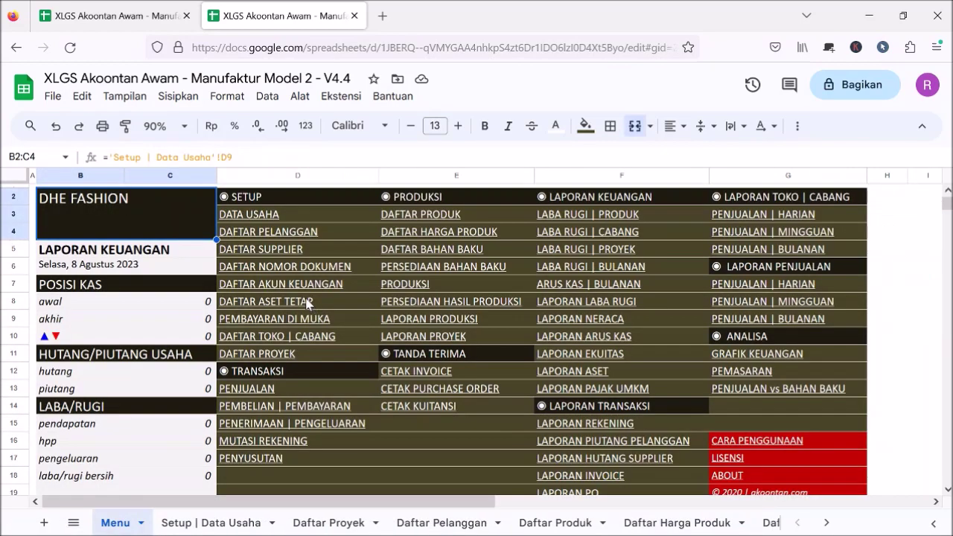
Reopen Daftar Pelanggan and choose Agen 1 as the Nama in the first row of Daftar Sisa Piutang
click(287, 237)
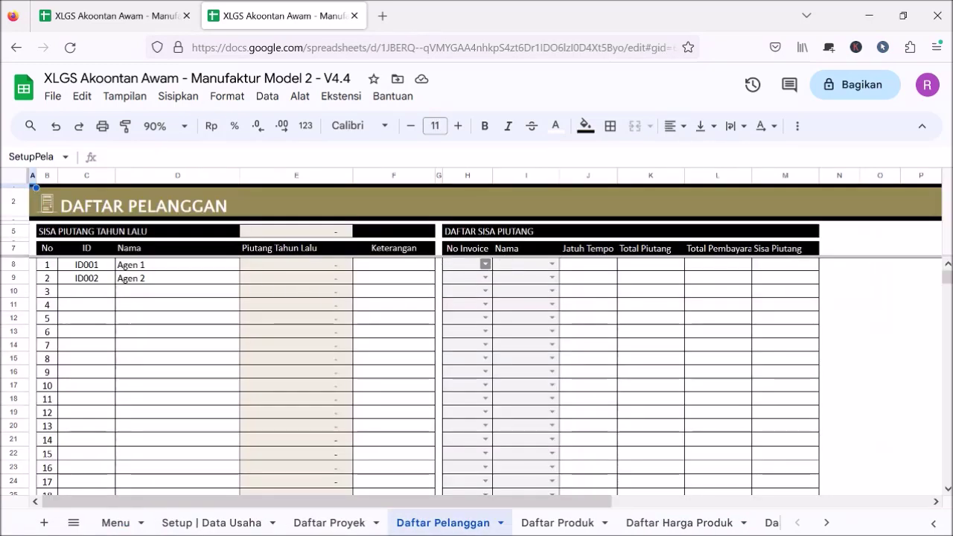
click(486, 264)
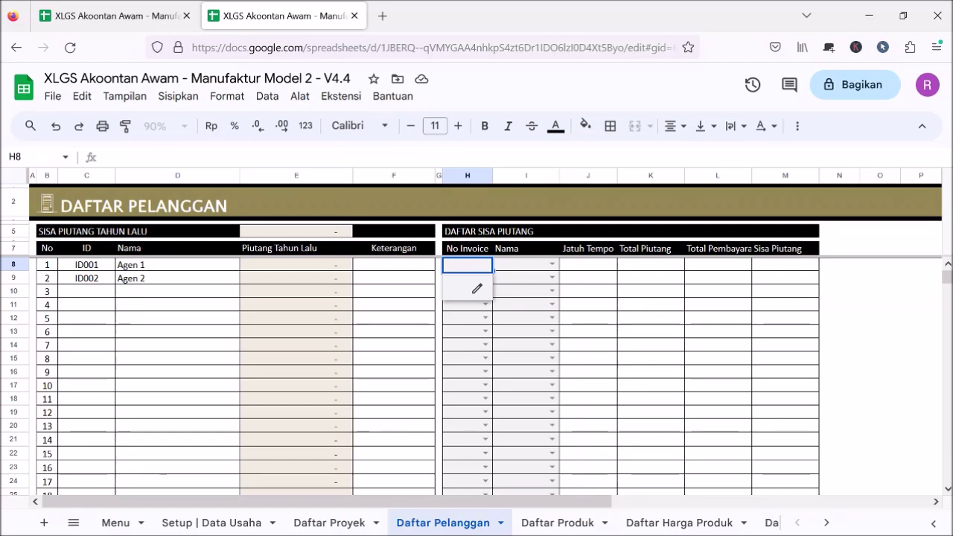
click(525, 267)
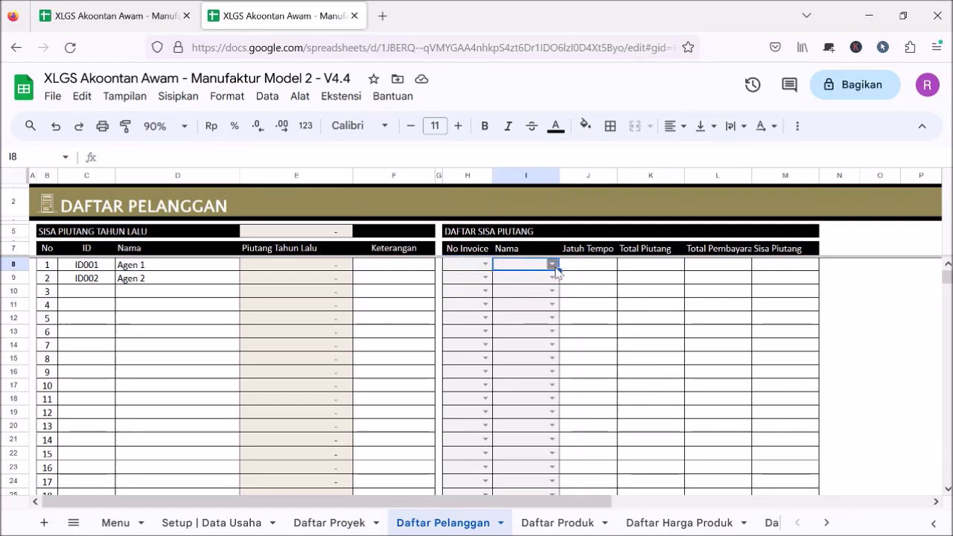
click(553, 266)
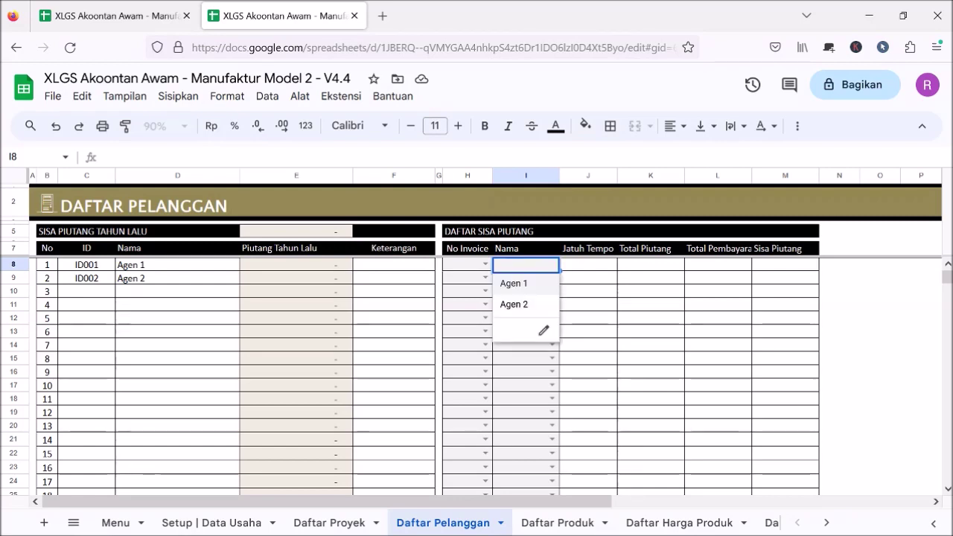
click(525, 289)
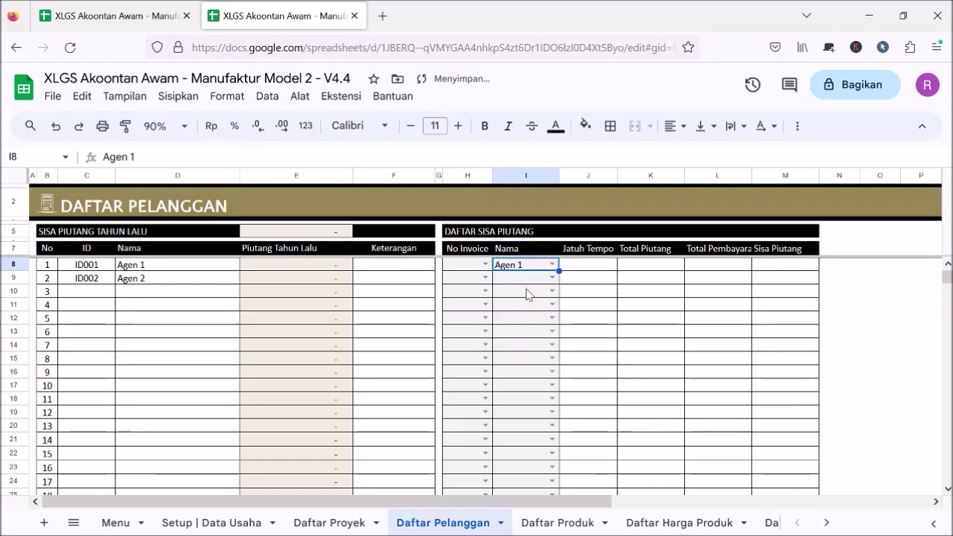
Set the Sisa Piutang for Agen 1 to 2000000 in the first row of Daftar Sisa Piutang
click(604, 271)
click(640, 269)
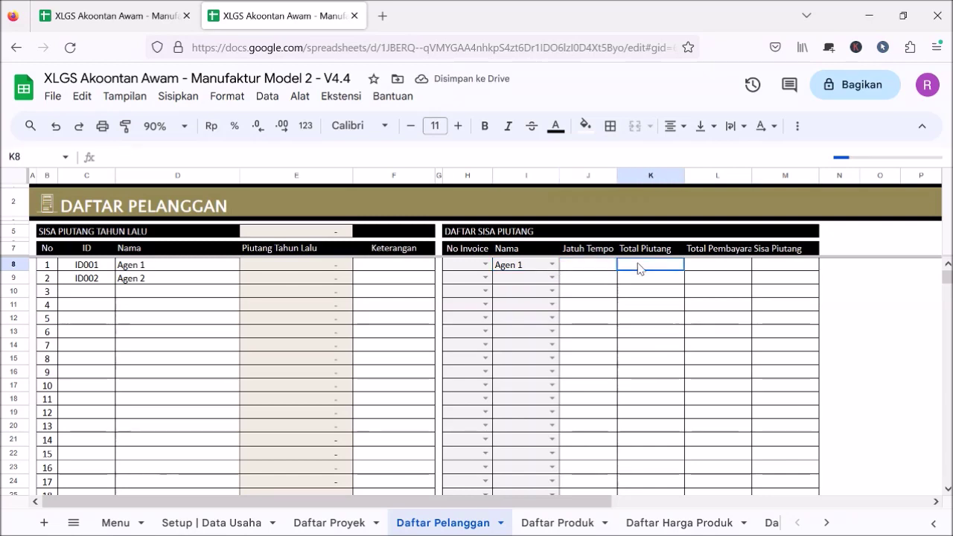
click(734, 268)
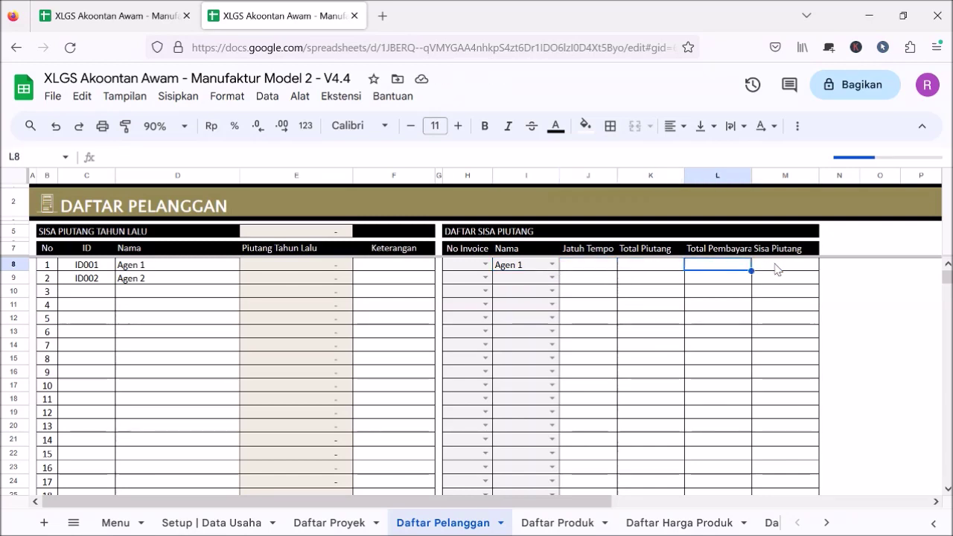
key(Right)
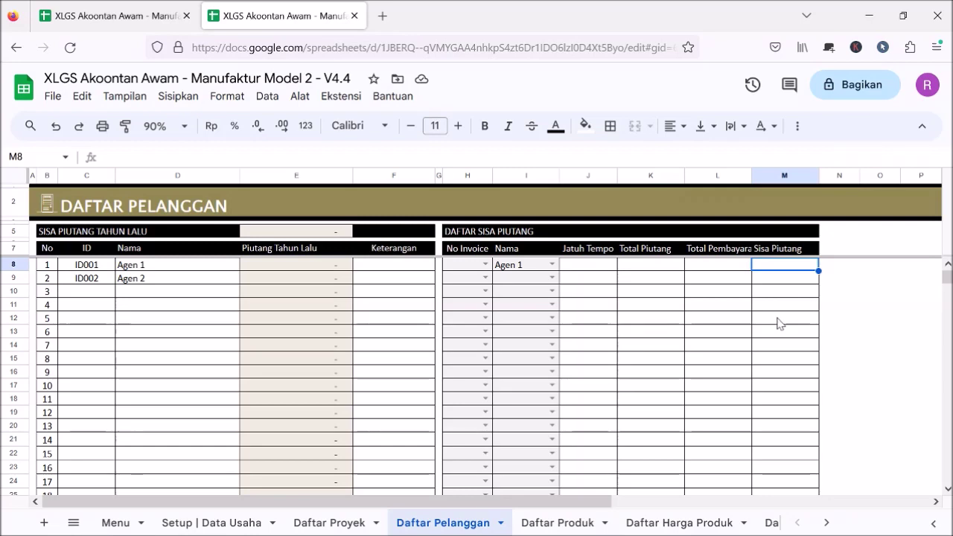
text(2)
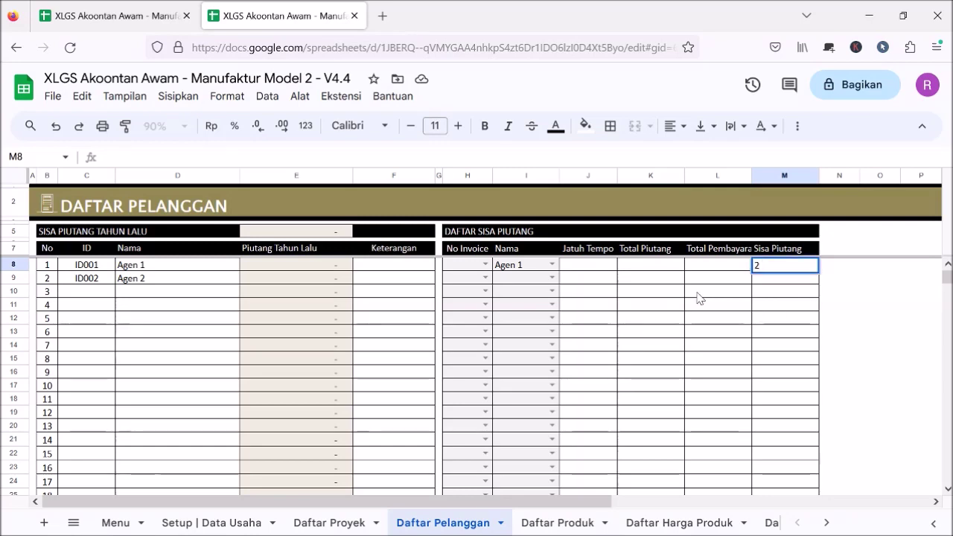
text(000000)
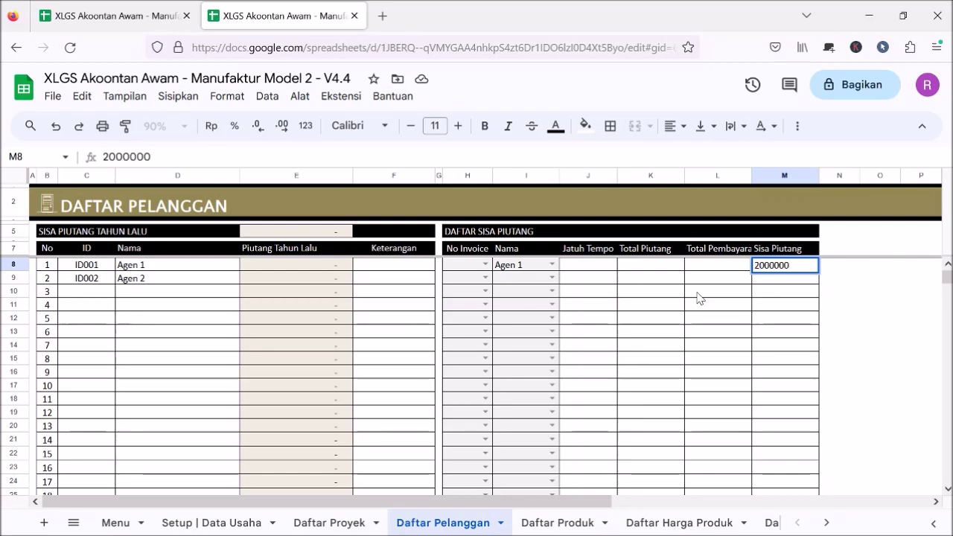
key(Return)
click(635, 376)
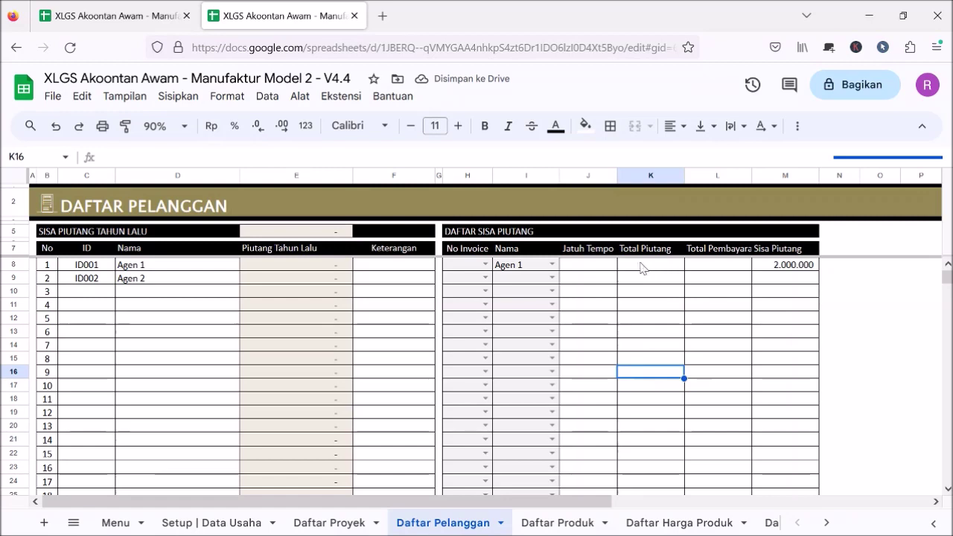
Open the Laporan Piutang Pelanggan report from the Menu, examine the receivable of Agen 1 and return to the Menu sheet
click(44, 205)
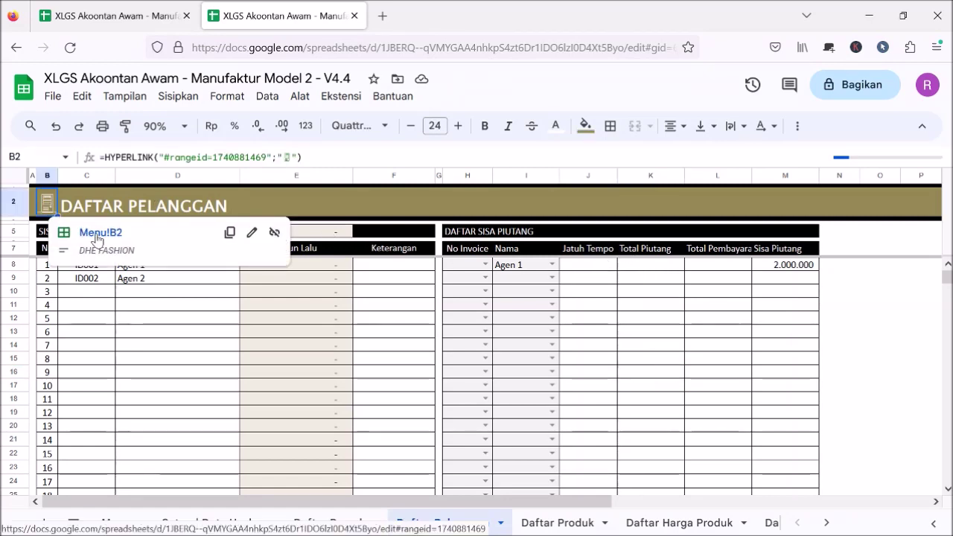
key(alt+Return)
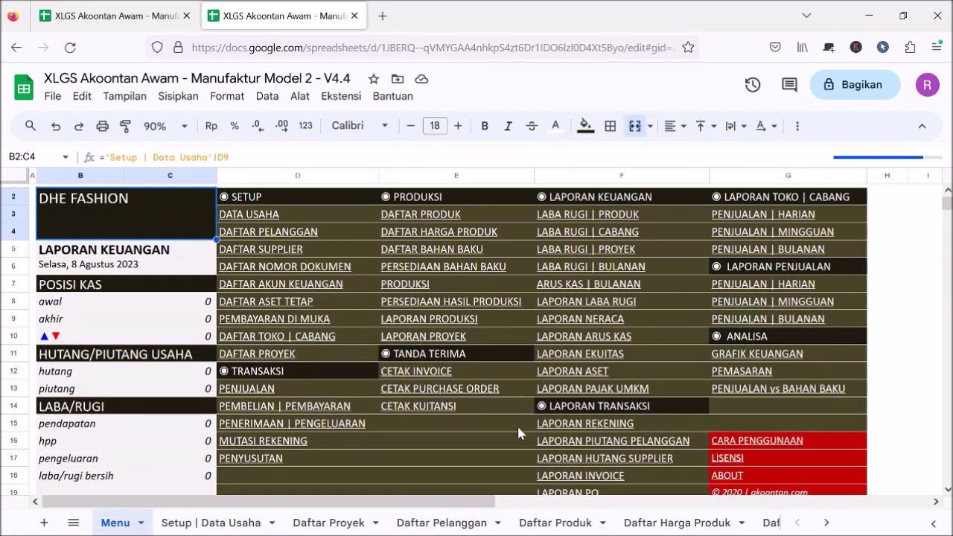
click(652, 443)
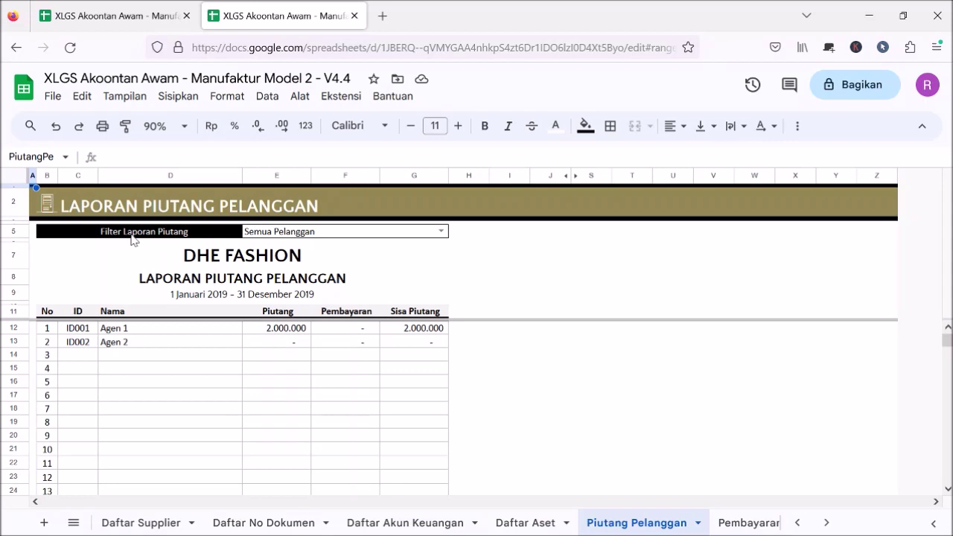
click(45, 207)
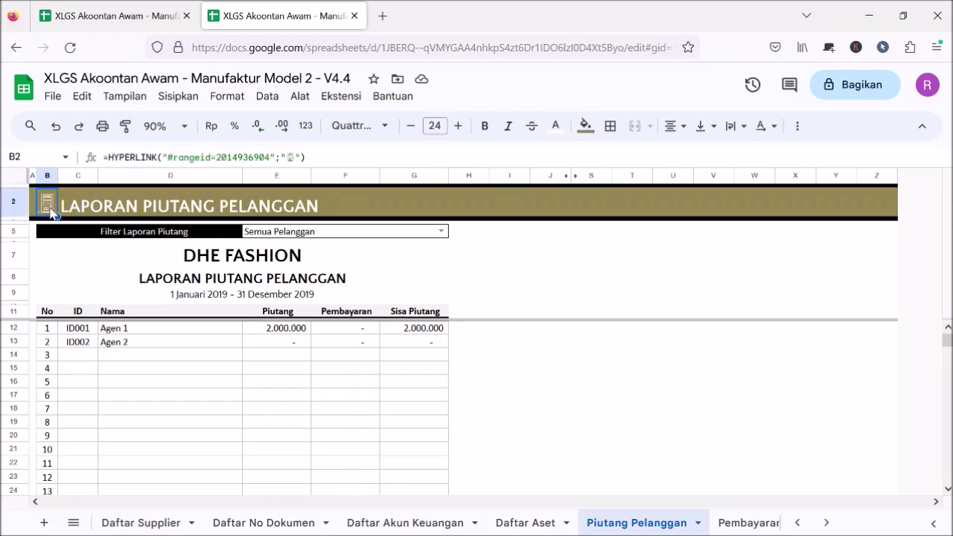
click(86, 233)
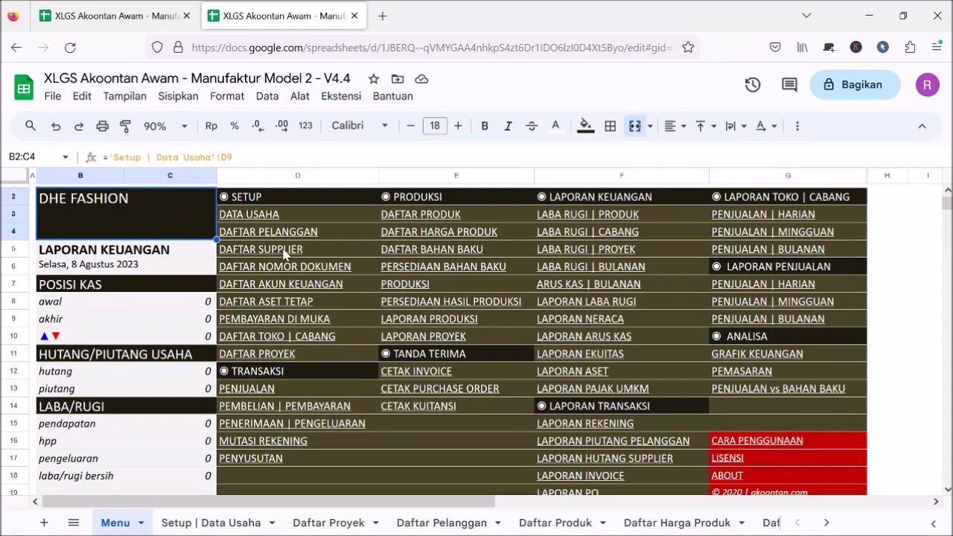
Open Daftar Pelanggan, examine the Piutang Tahun Lalu and No Invoice columns for Agen 1 and return to the Menu
click(300, 237)
mouse_move(330, 257)
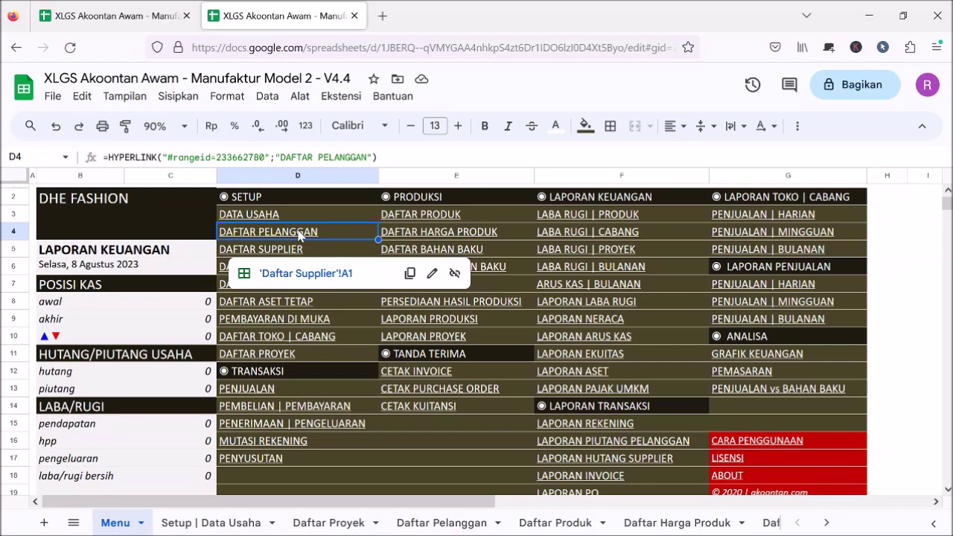
mouse_move(302, 240)
click(307, 257)
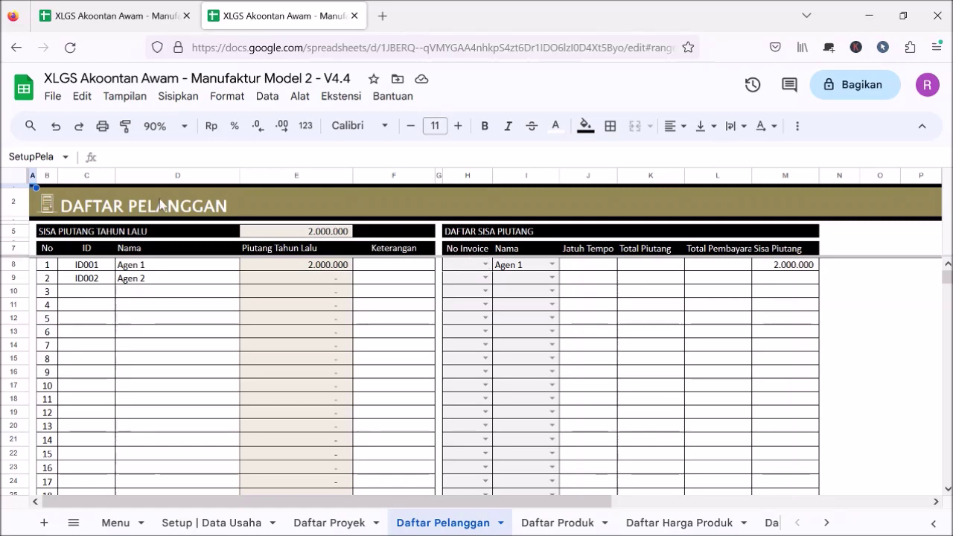
click(50, 205)
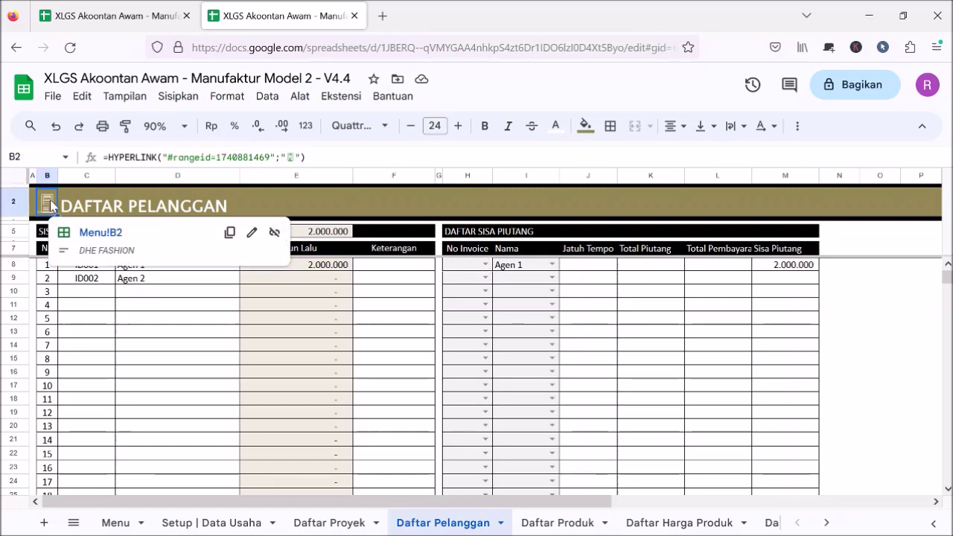
click(100, 232)
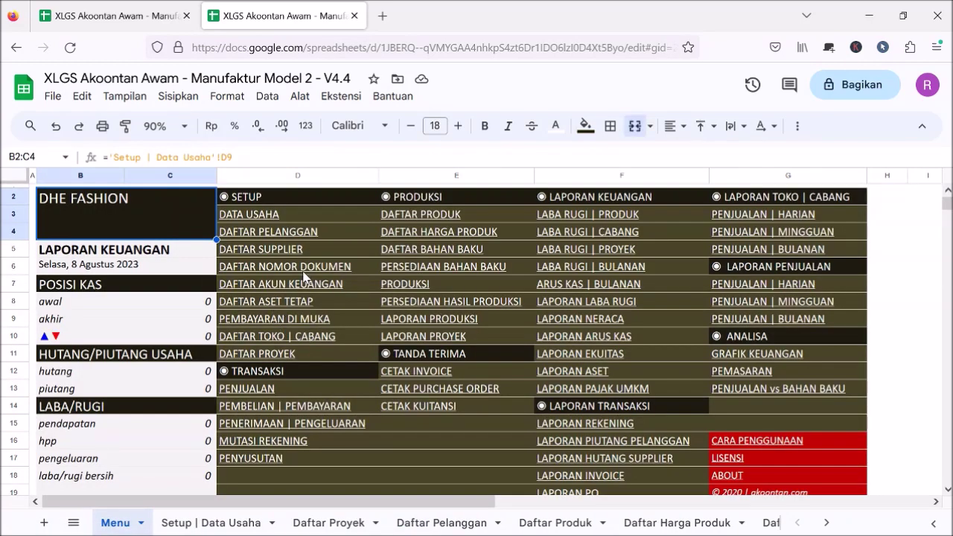
Enter INVTL050 as the first Invoice Kode in the Daftar Nomor Dokumen sheet and return to the Menu
click(307, 268)
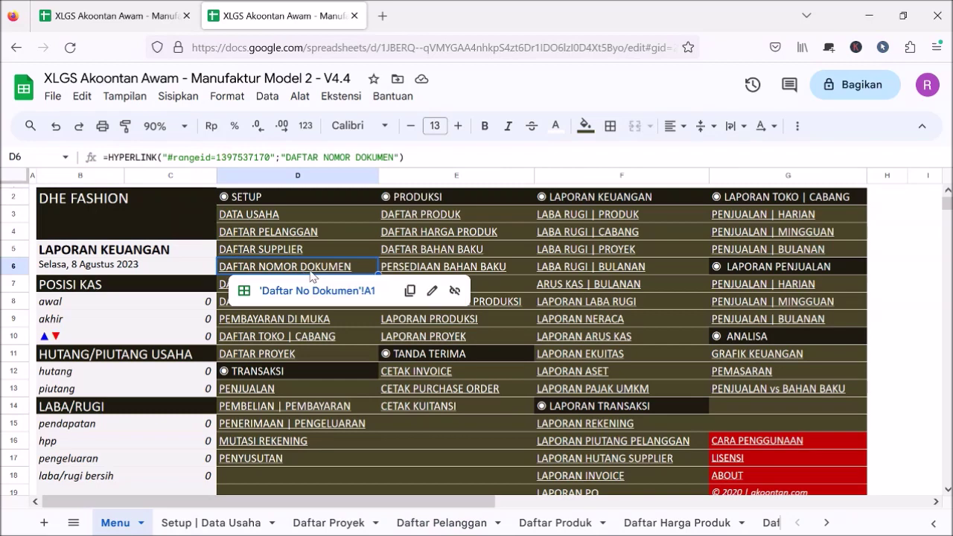
click(334, 294)
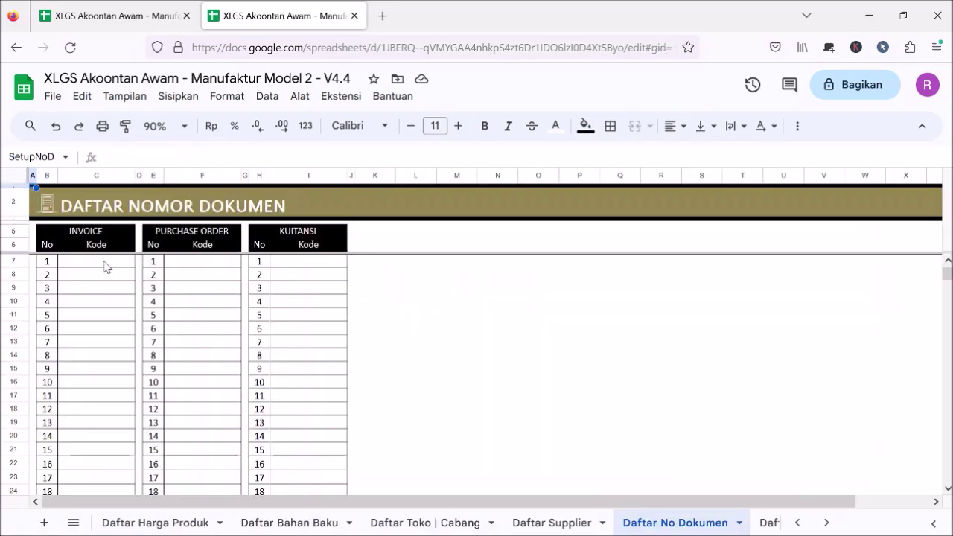
click(105, 266)
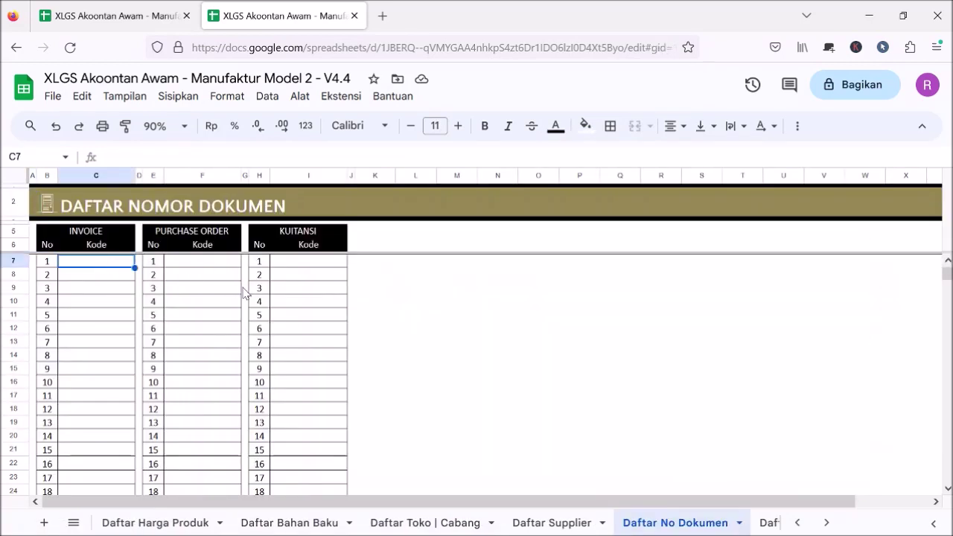
text(IN)
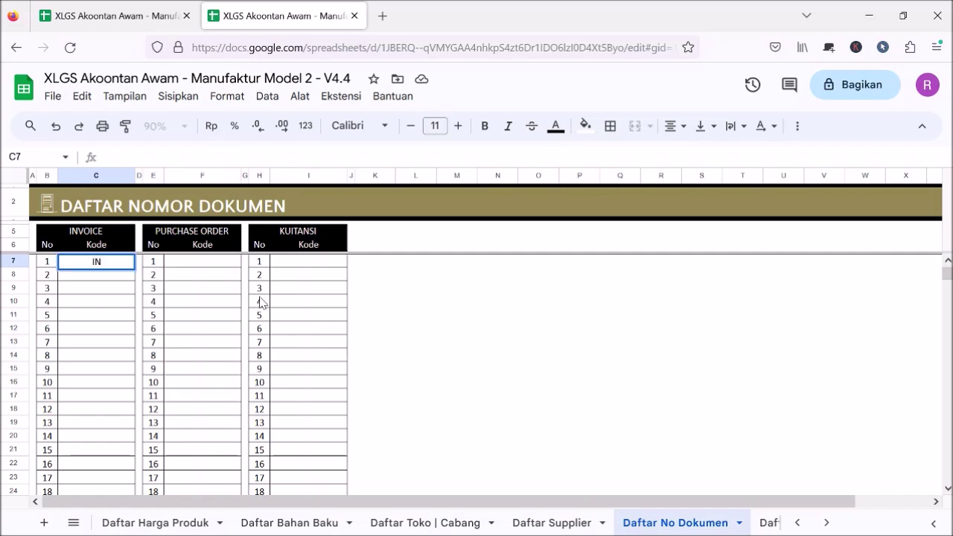
text(VTL050)
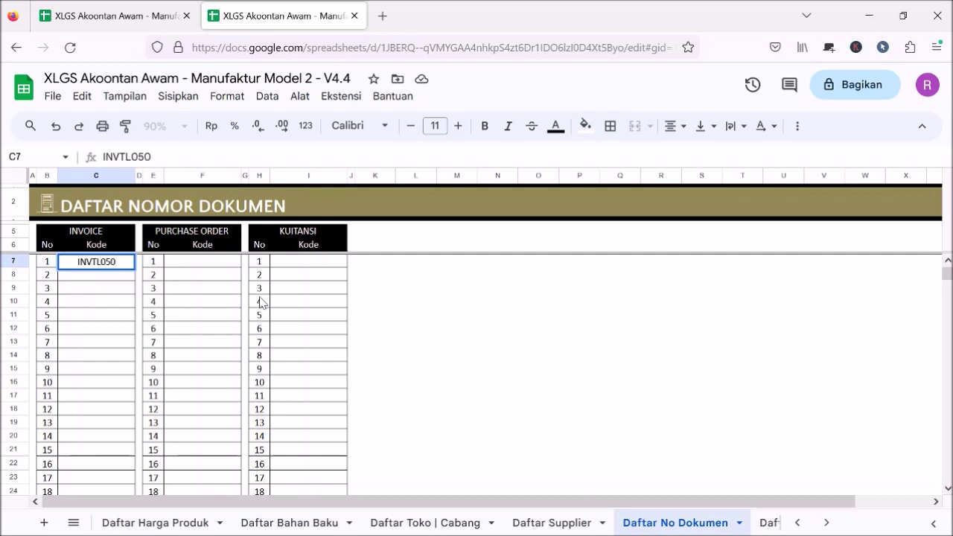
click(99, 272)
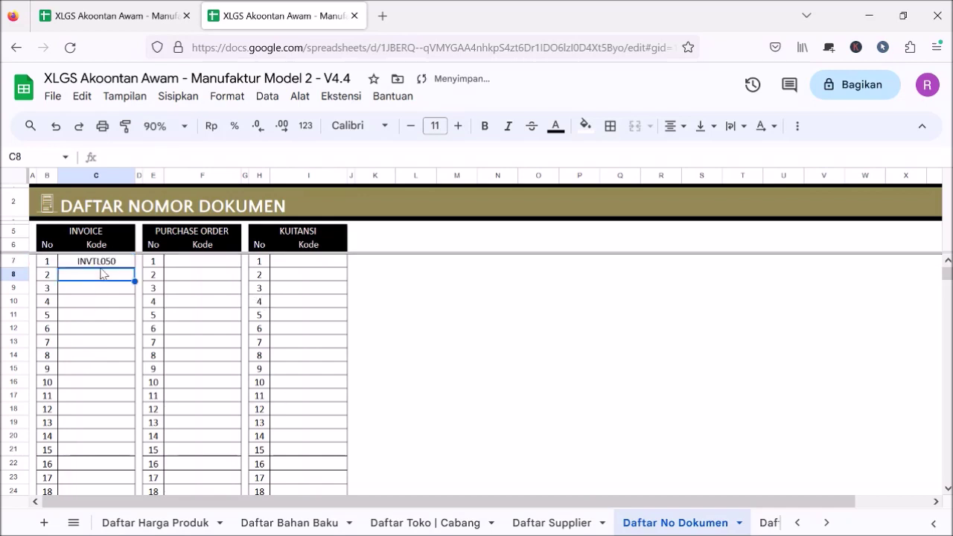
drag(103, 300, 100, 289)
click(54, 205)
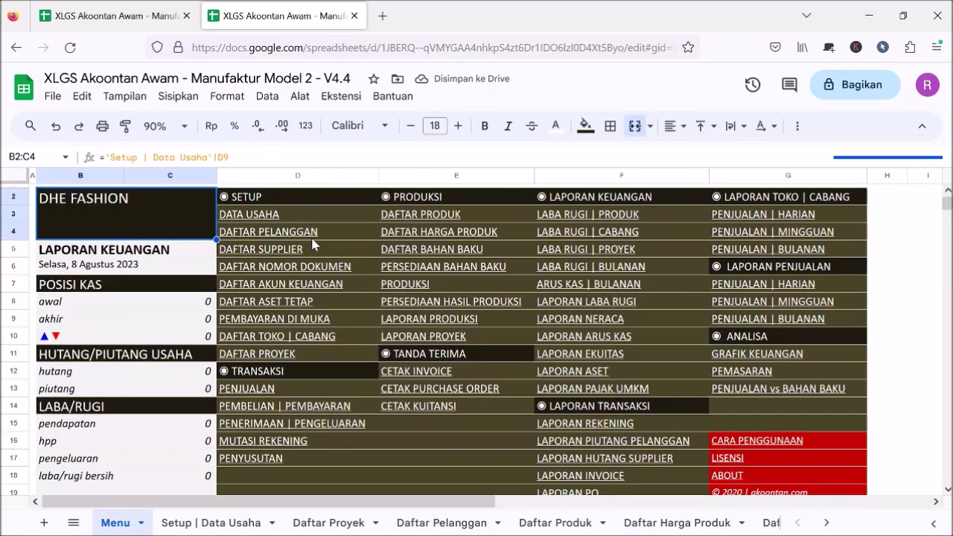
In Daftar Pelanggan, choose INVTL050 as the No Invoice for Agen 1 in the first row of Daftar Sisa Piutang
click(312, 238)
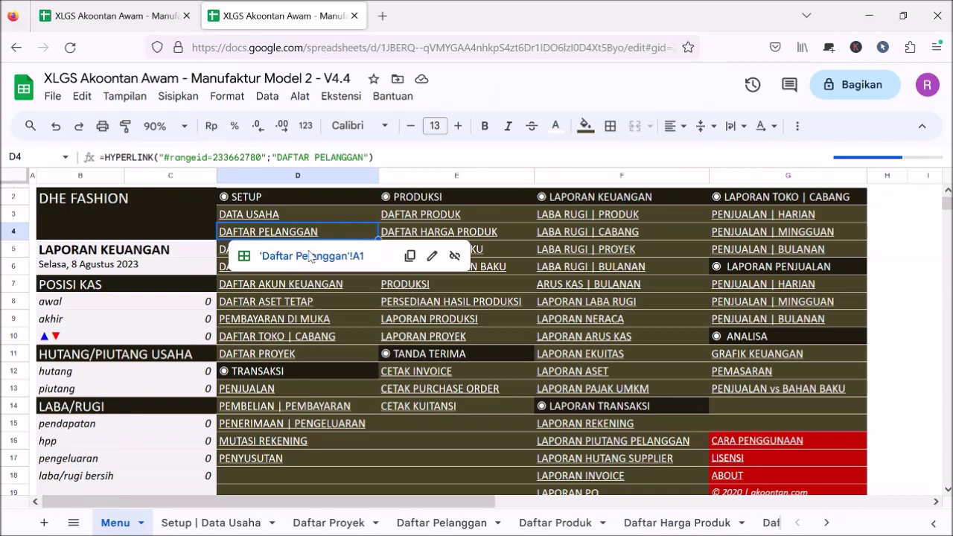
click(311, 257)
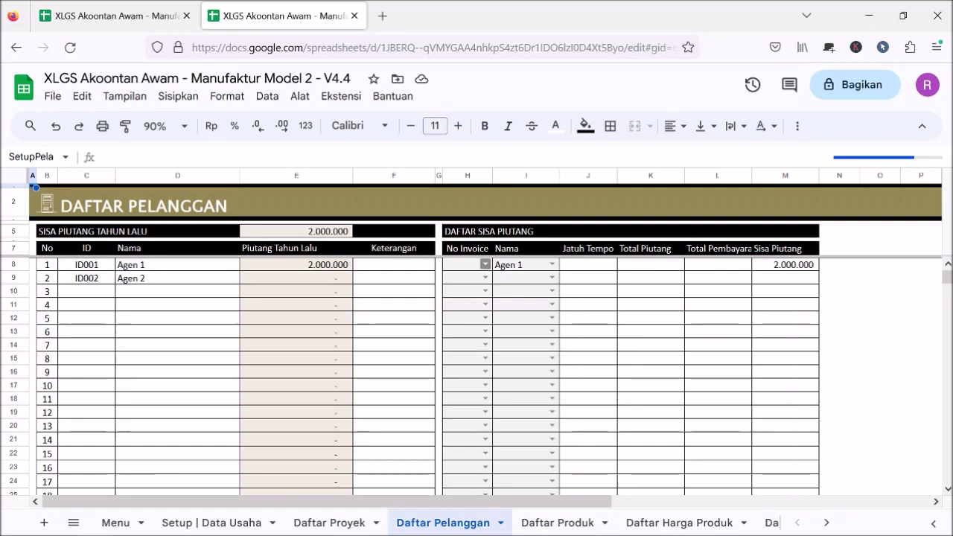
click(485, 265)
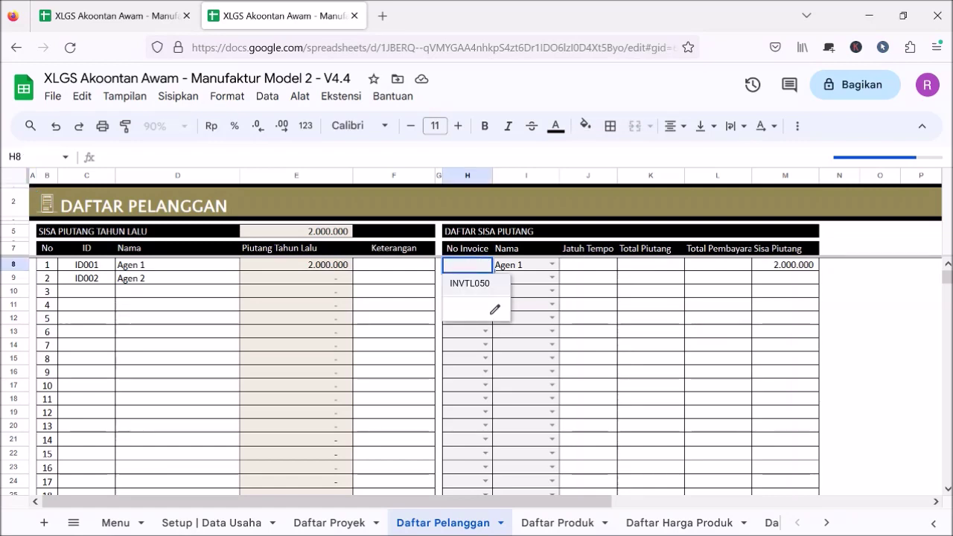
click(484, 287)
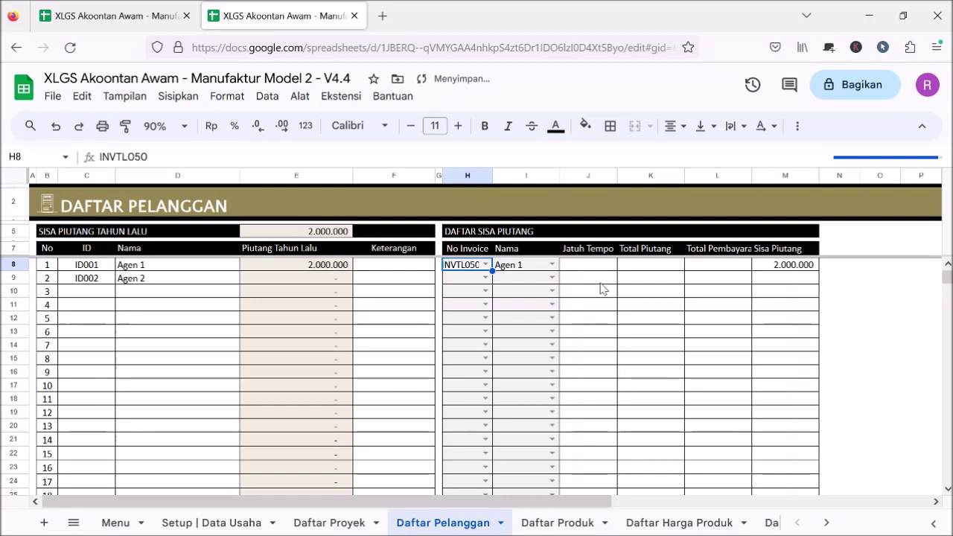
Open the Laporan Invoice report from the Menu, examine the row for invoice INVTL050 and return to the Menu
click(47, 205)
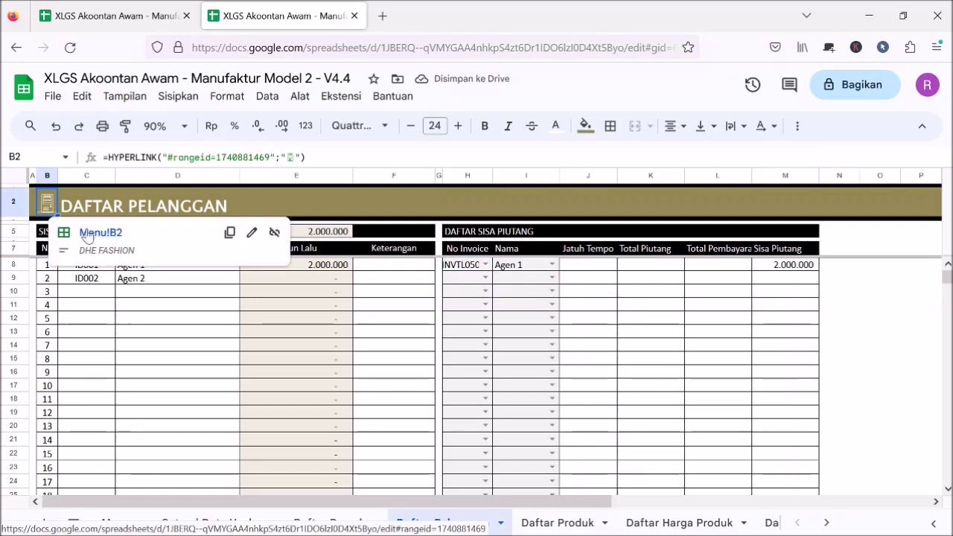
key(alt+Return)
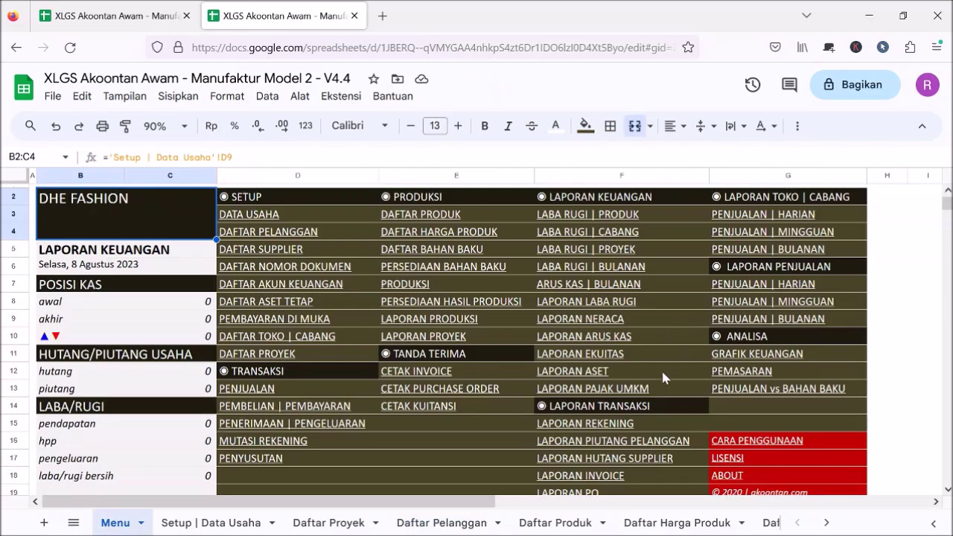
click(610, 480)
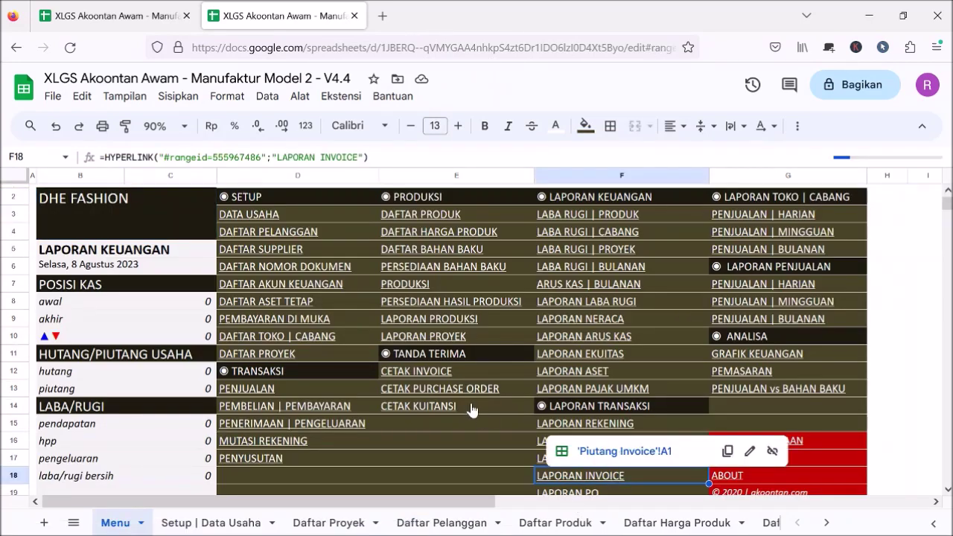
key(alt+Return)
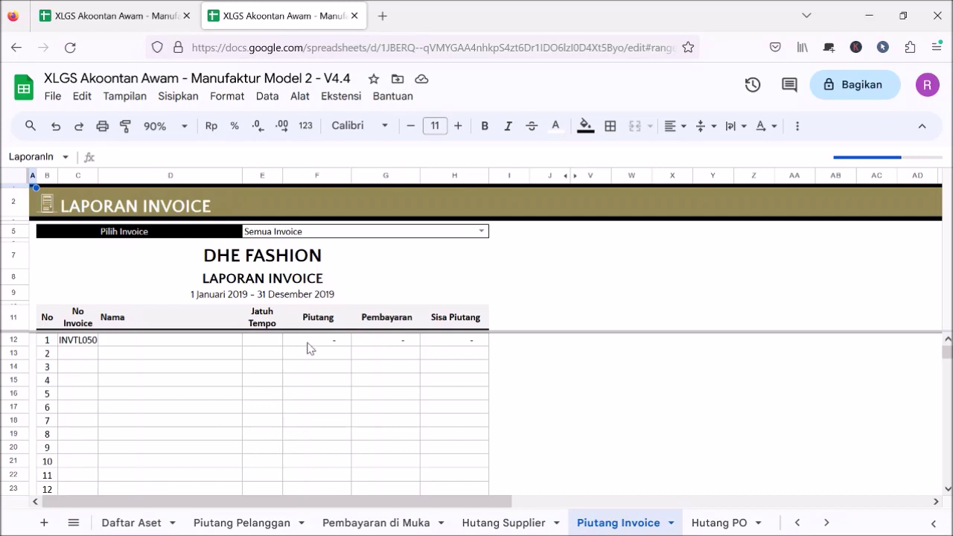
click(45, 210)
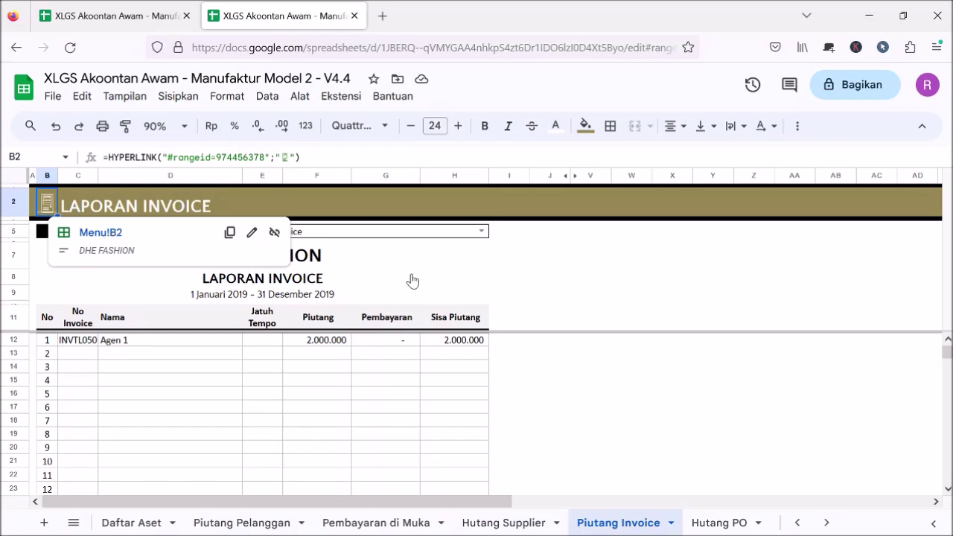
click(414, 298)
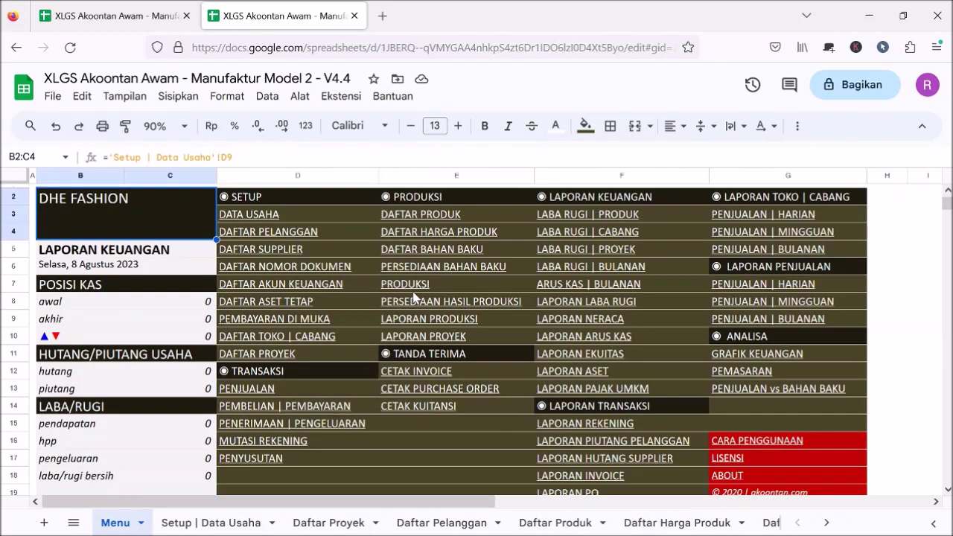
Review the completed Agen 1 entry in the Daftar Sisa Piutang table of Daftar Pelanggan and return to the Menu
click(300, 237)
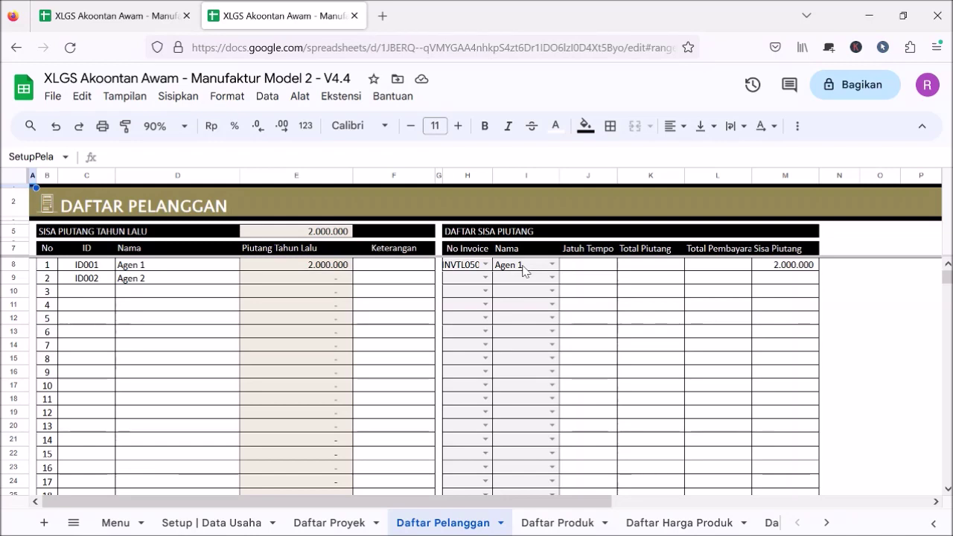
click(51, 201)
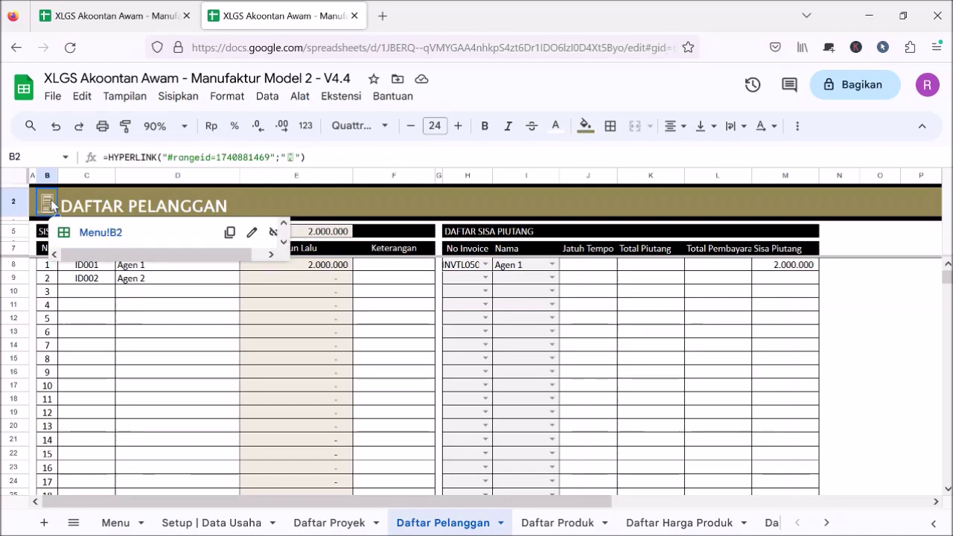
click(95, 233)
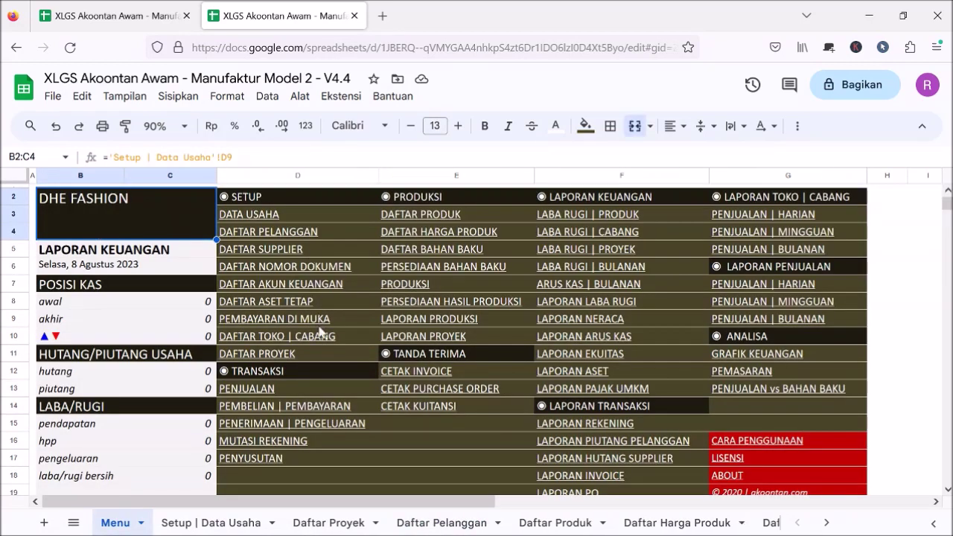
Open the Daftar Supplier sheet from the Menu and enter ID001 with the name Supplier 1 in the first row
click(287, 254)
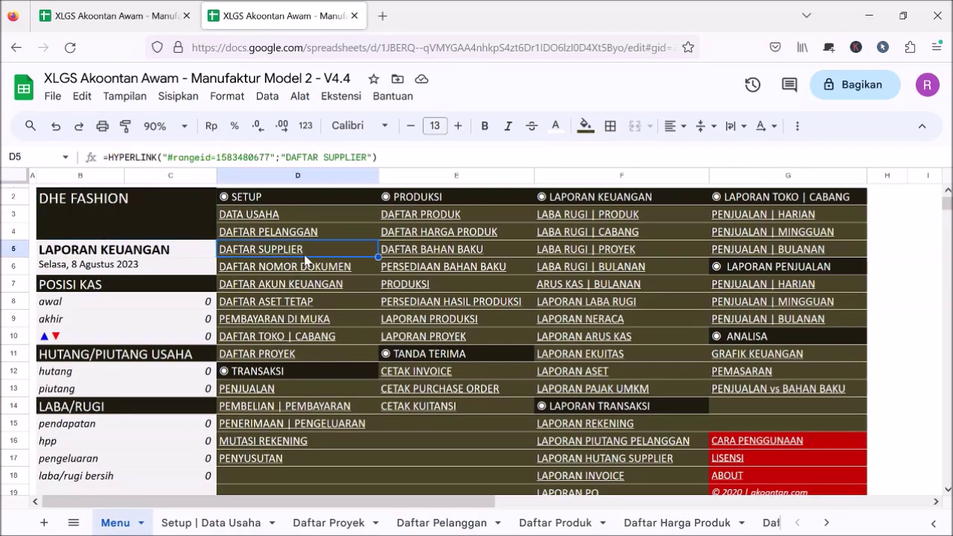
mouse_move(289, 254)
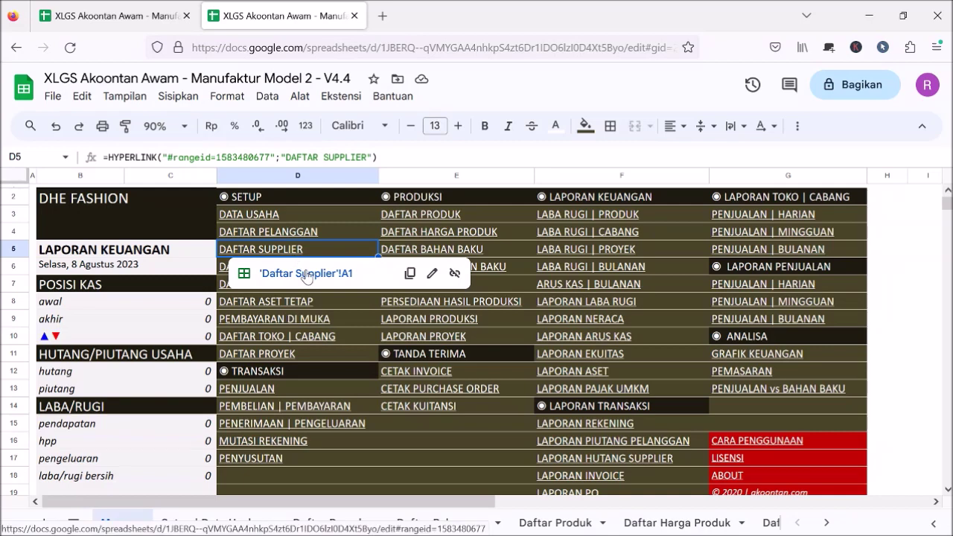
click(373, 286)
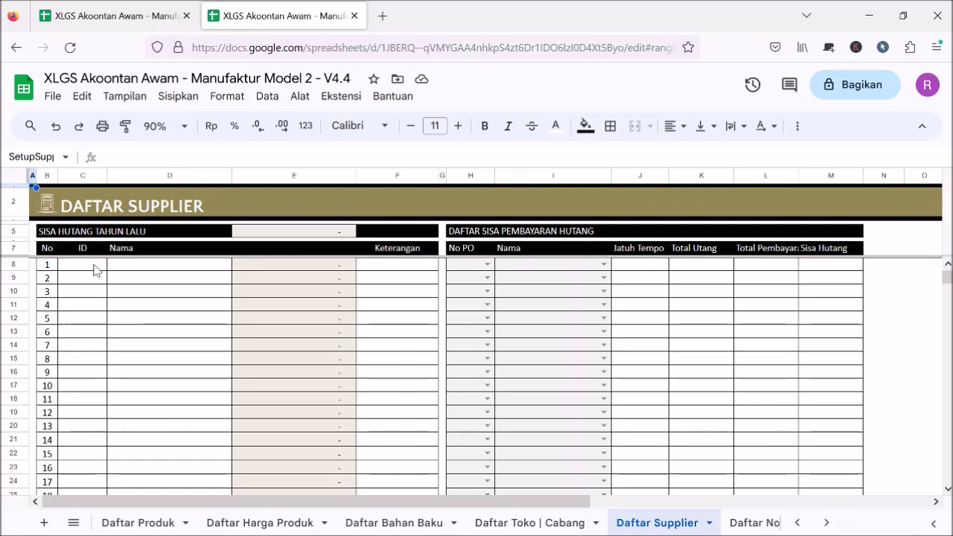
click(95, 270)
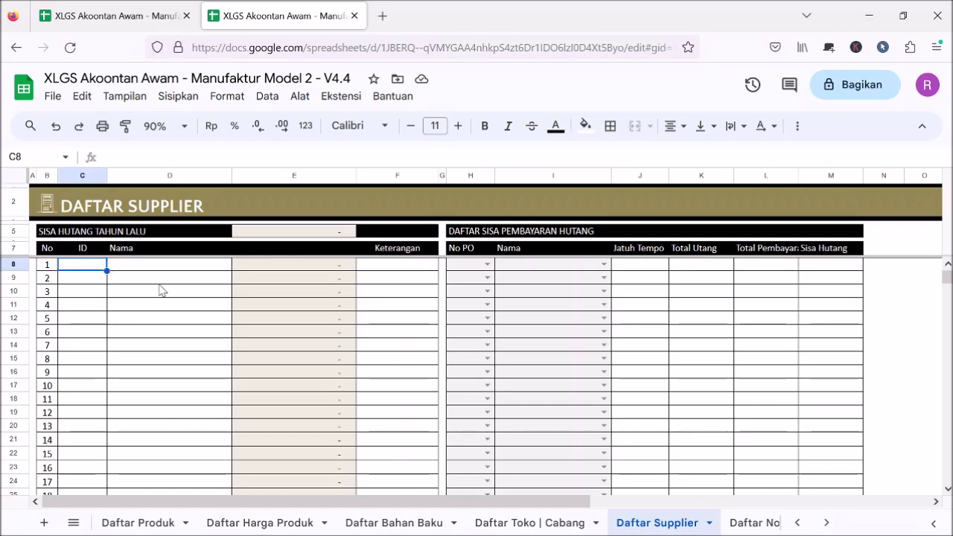
text(ID0)
text(01)
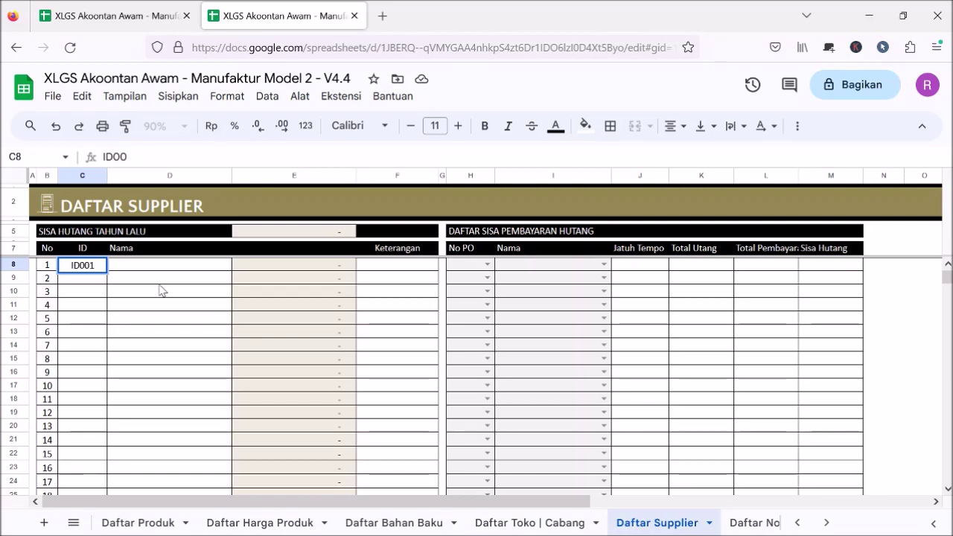
key(Return)
click(170, 268)
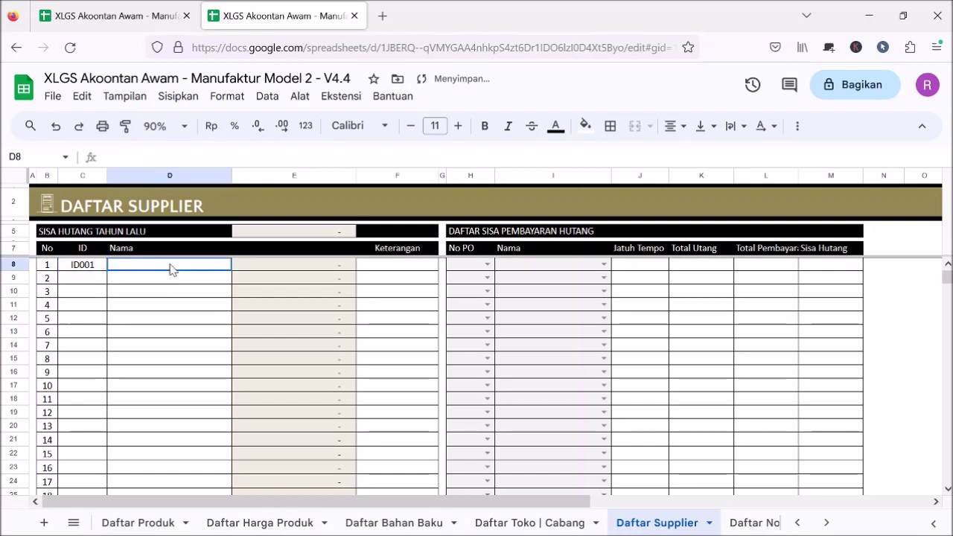
text(Supplier 1)
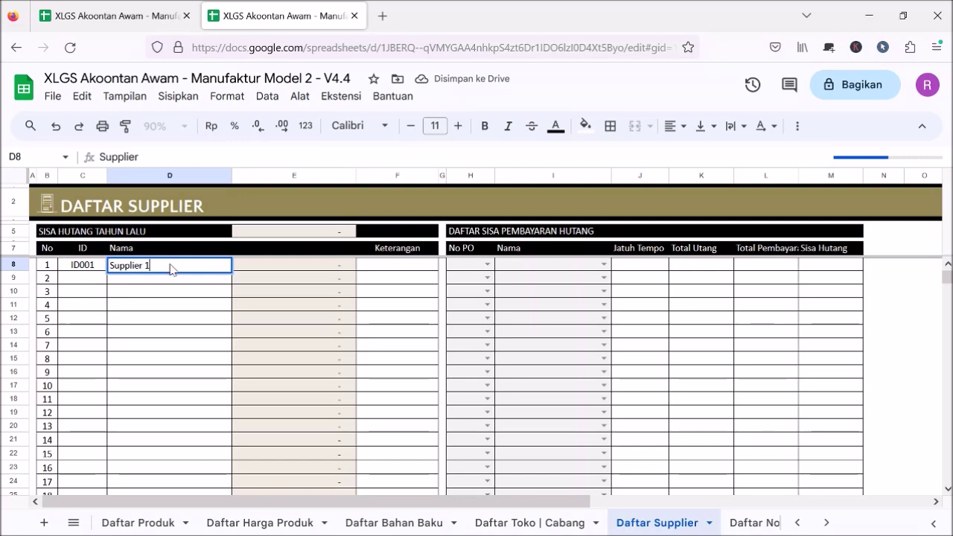
key(Return)
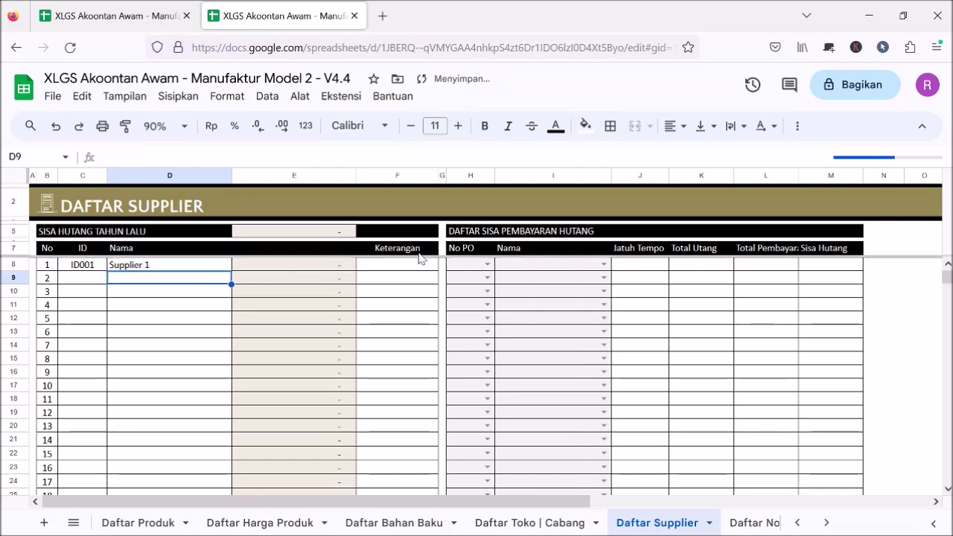
Check the available No PO choices in the first row of Daftar Sisa Pembayaran Hutang
click(467, 265)
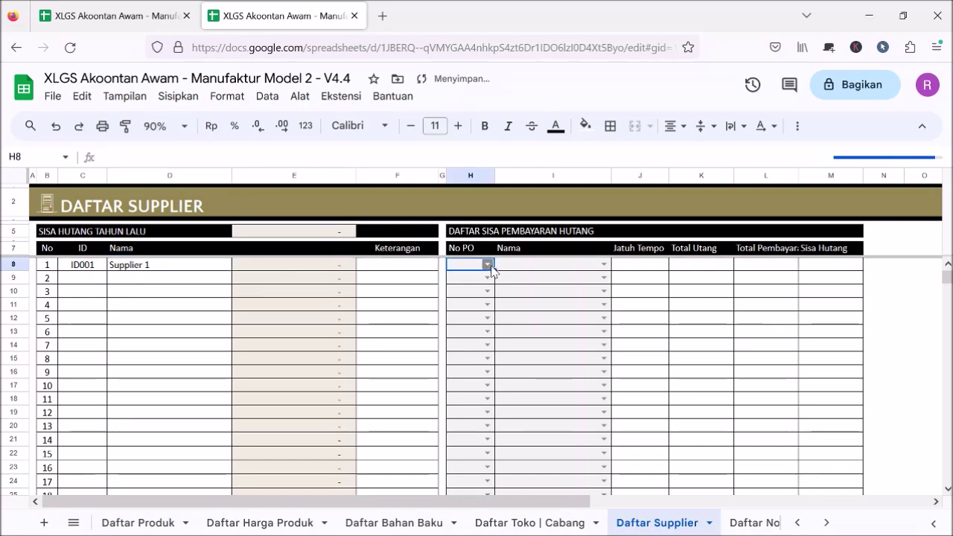
click(487, 265)
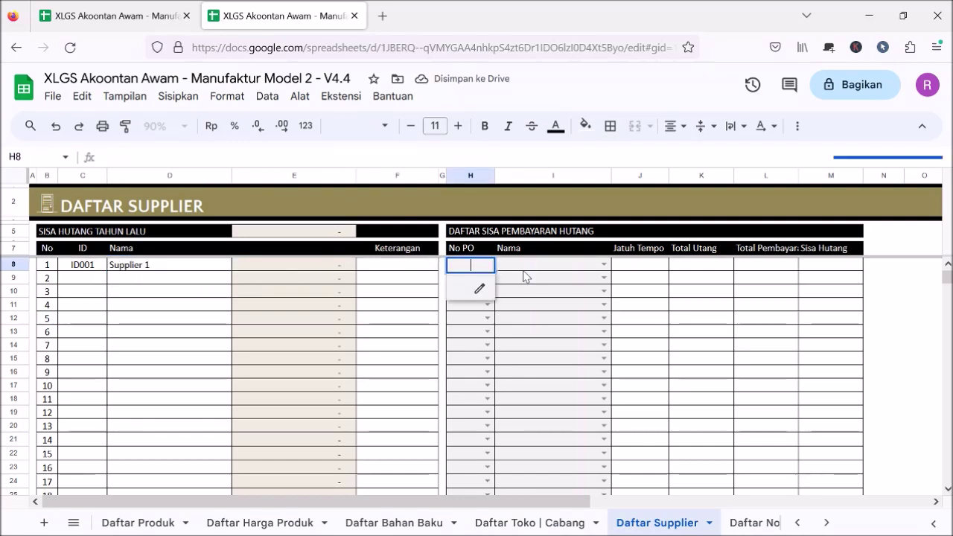
click(524, 268)
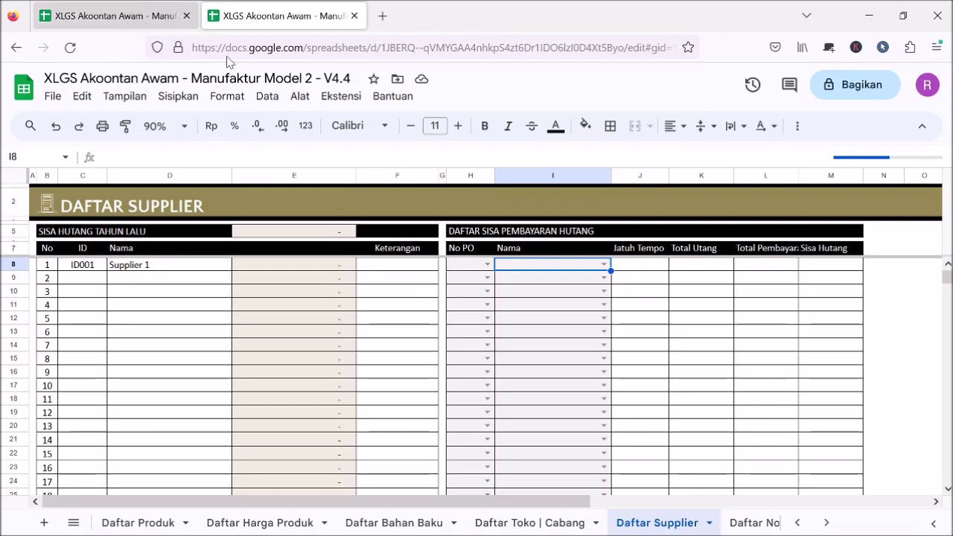
In the Contoh Konveksi example workbook, open Daftar Supplier, examine the Supplier 1 debt entry and return to the Menu
key(ctrl+Tab)
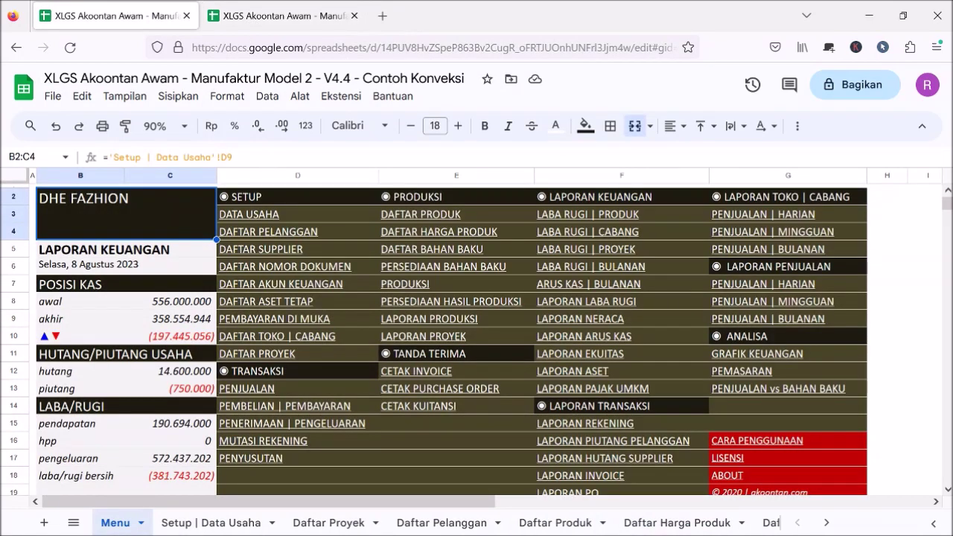
mouse_move(282, 244)
click(297, 232)
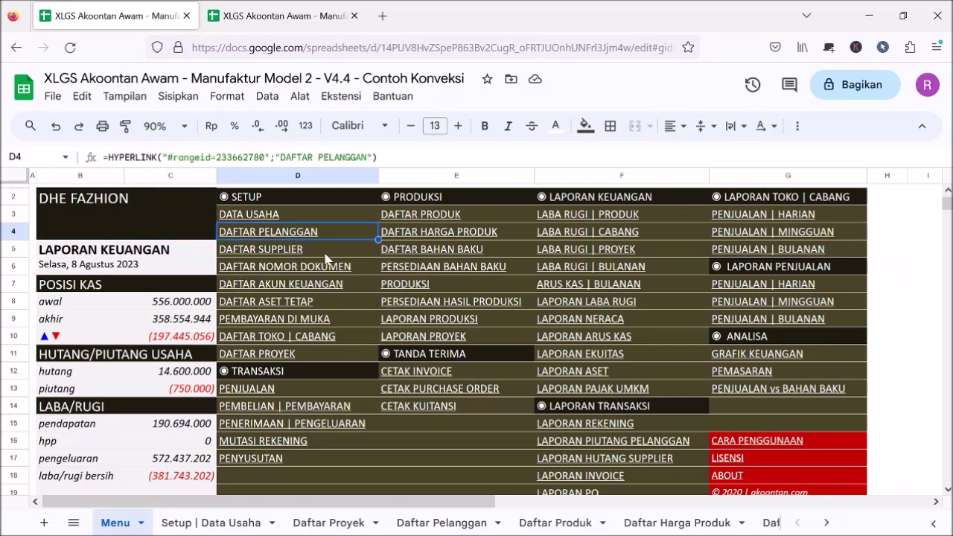
click(296, 253)
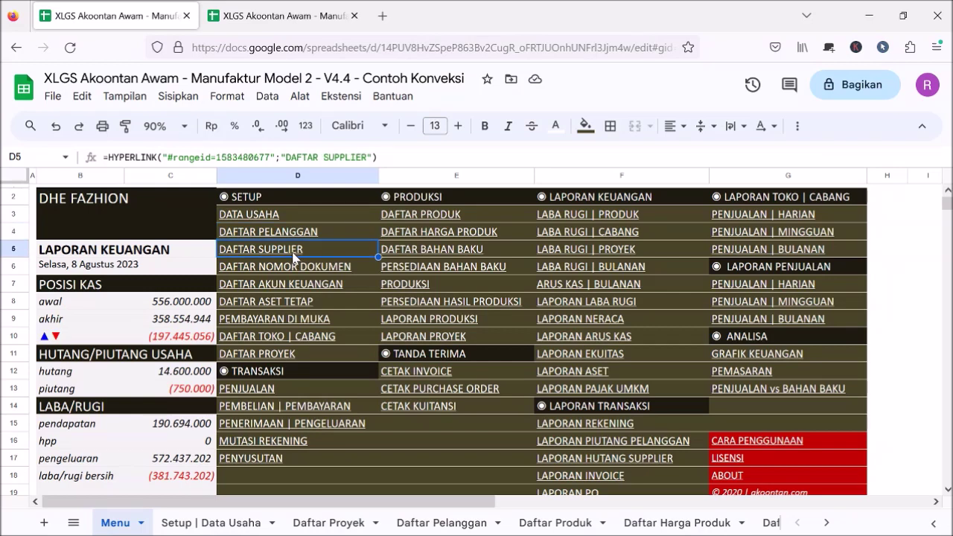
mouse_move(289, 255)
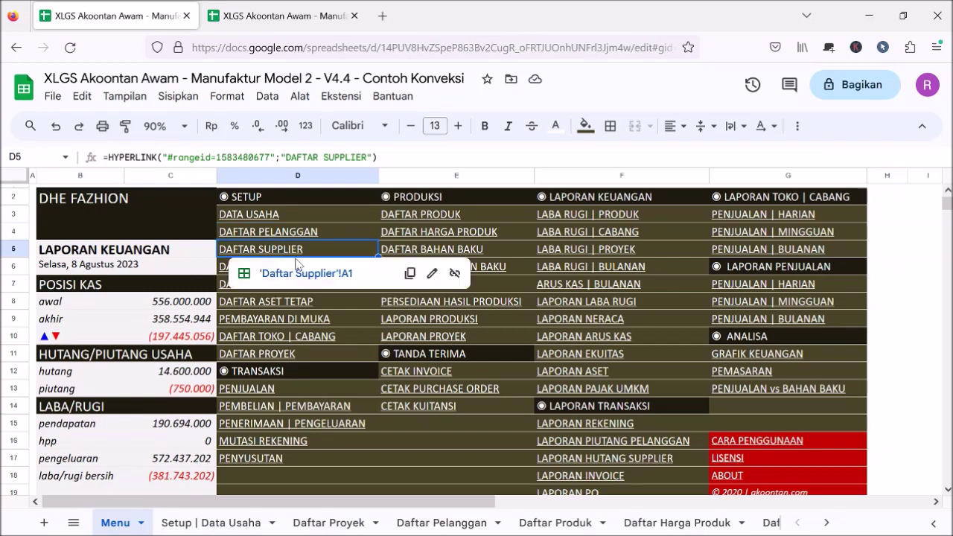
click(305, 272)
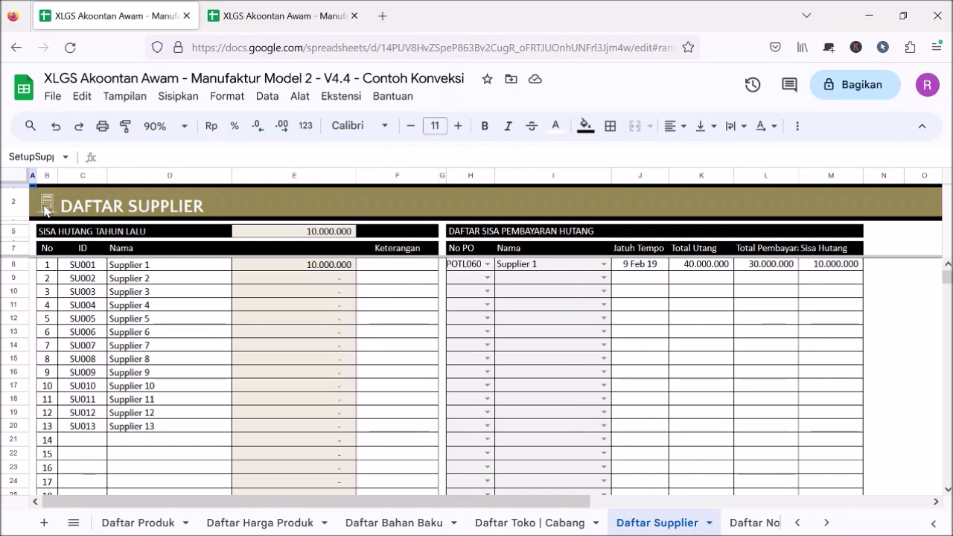
click(47, 210)
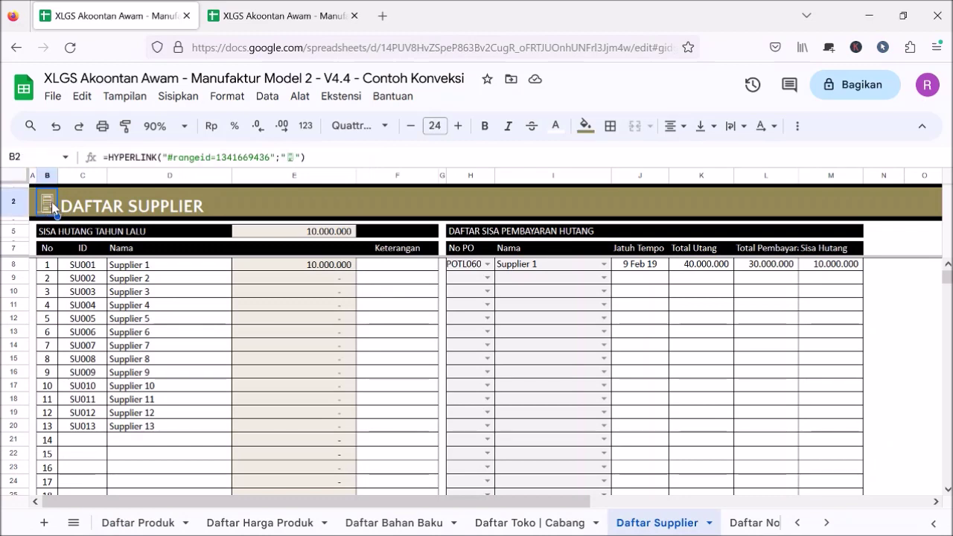
mouse_move(50, 202)
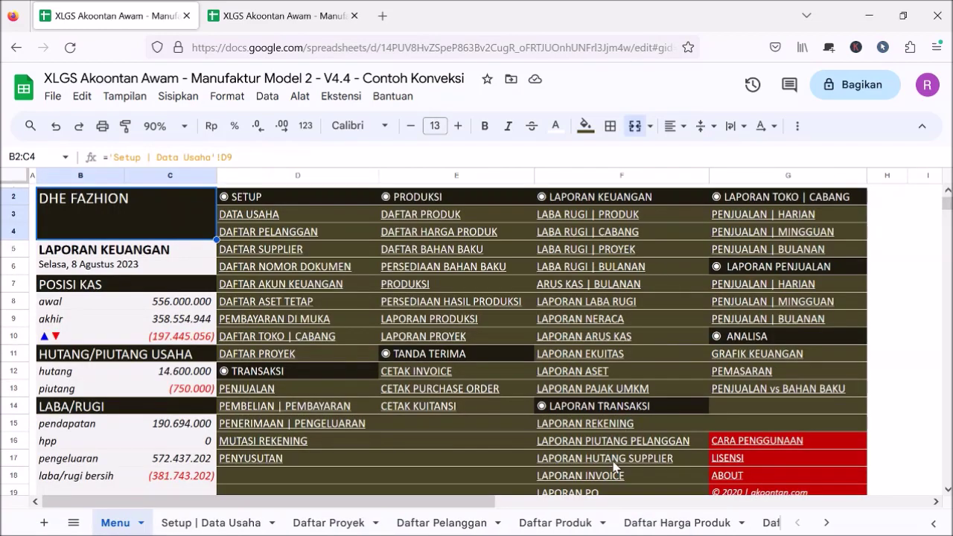
Open the example's Laporan Hutang Supplier report, examine the Supplier 1 row and switch back to the DHE FASHION workbook
click(628, 461)
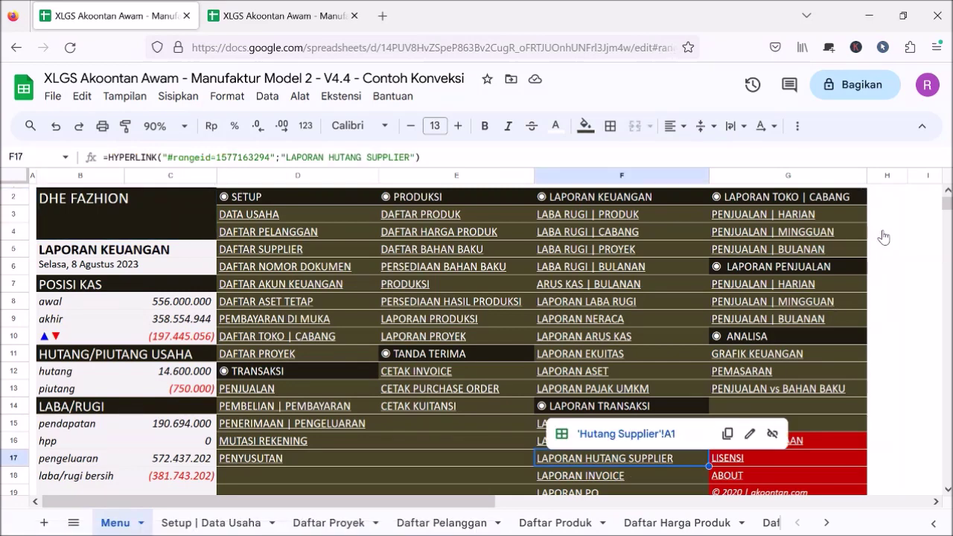
key(alt+Return)
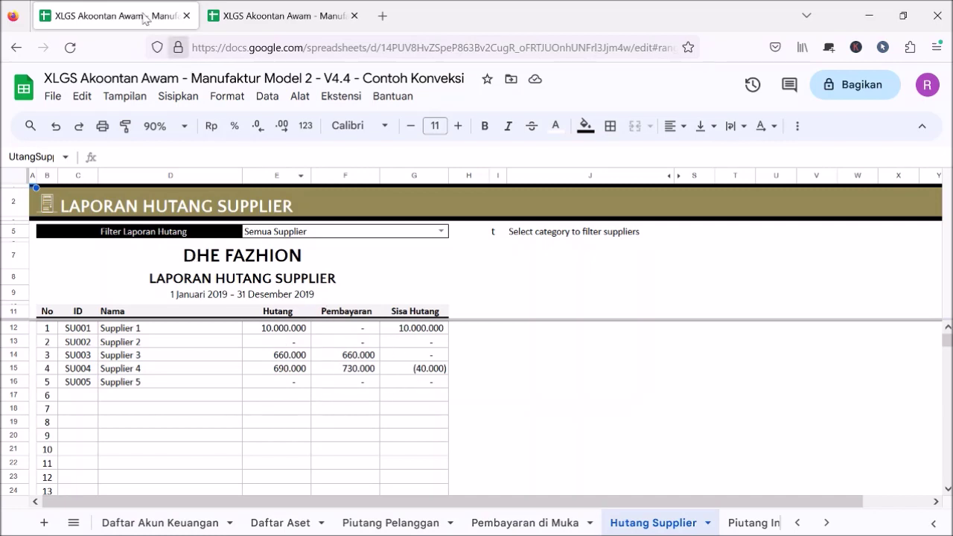
click(318, 6)
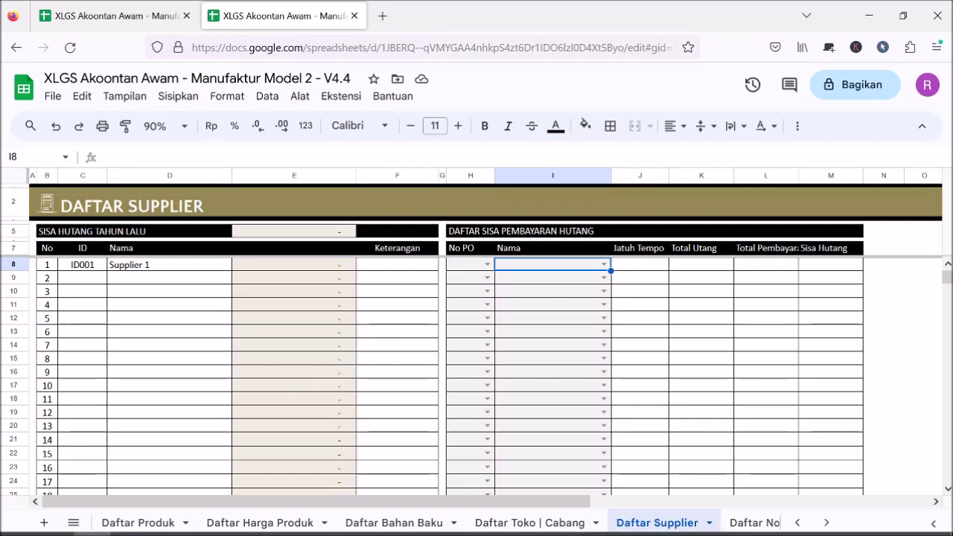
Open Daftar Nomor Dokumen through the Menu and review the Invoice and Purchase Order Kode columns
click(50, 201)
click(83, 236)
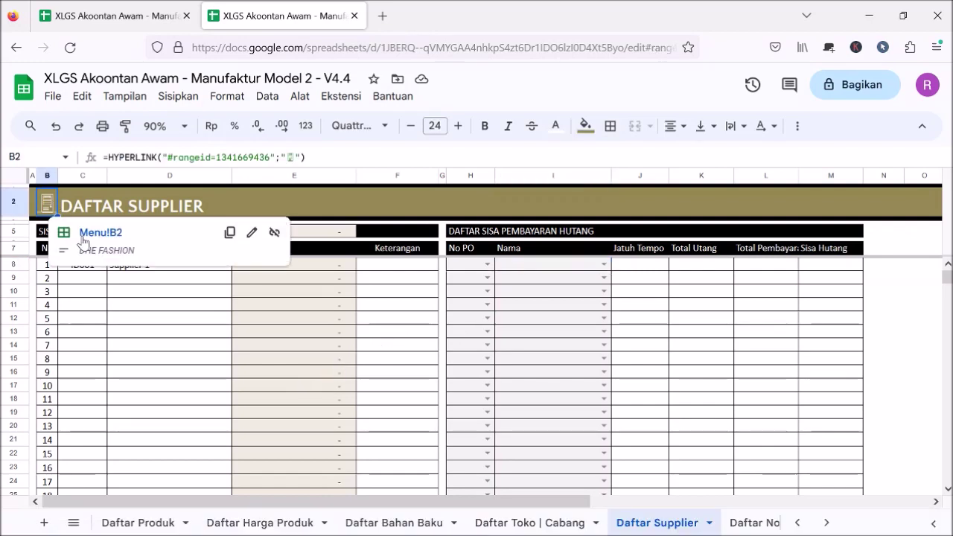
click(308, 218)
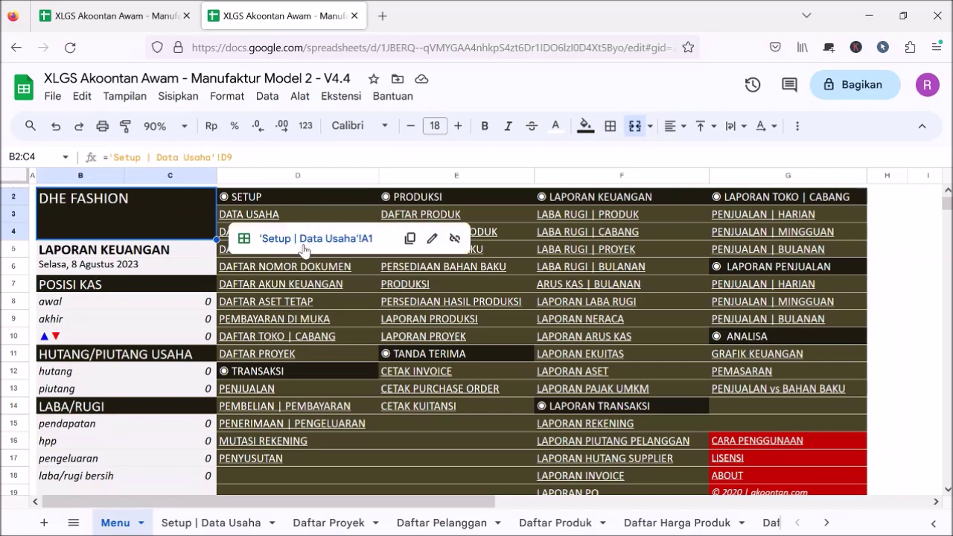
click(289, 273)
click(311, 291)
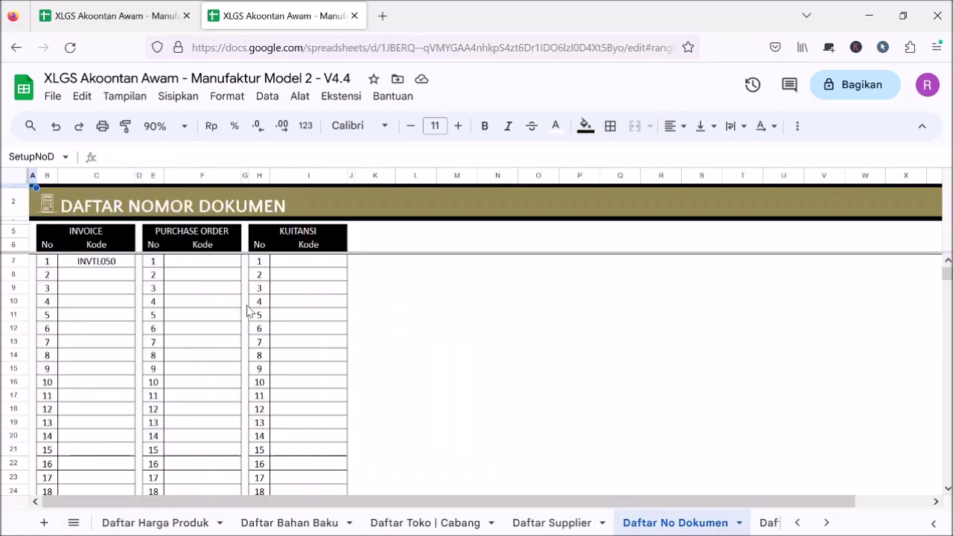
click(108, 291)
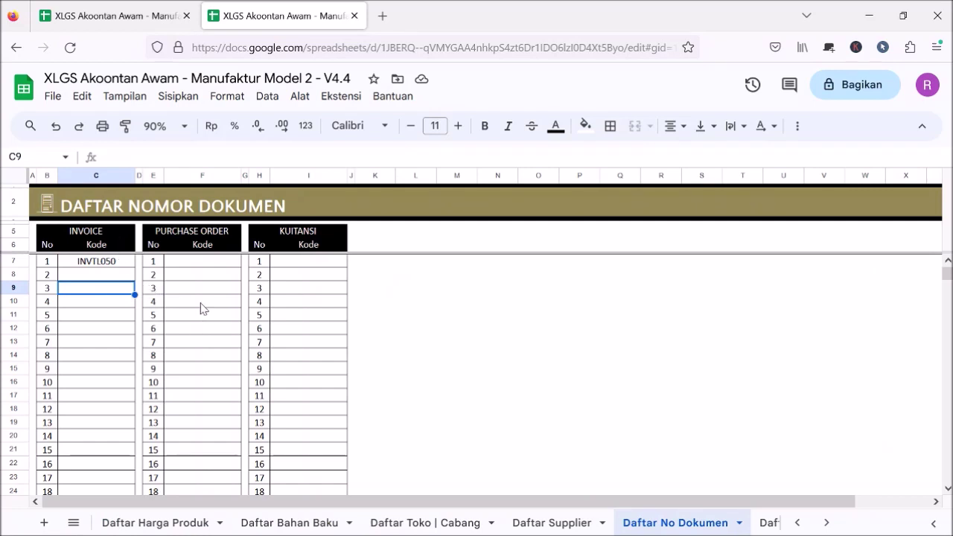
click(125, 265)
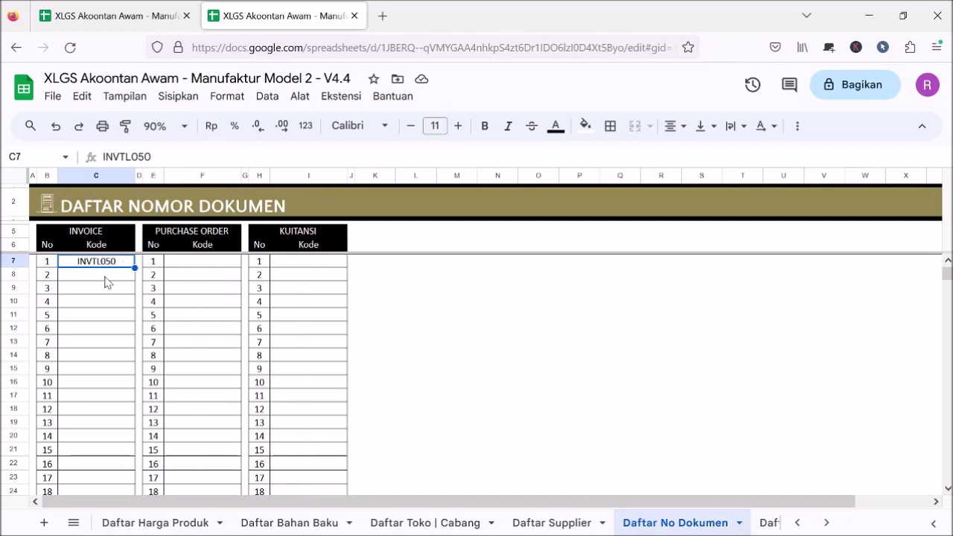
click(107, 282)
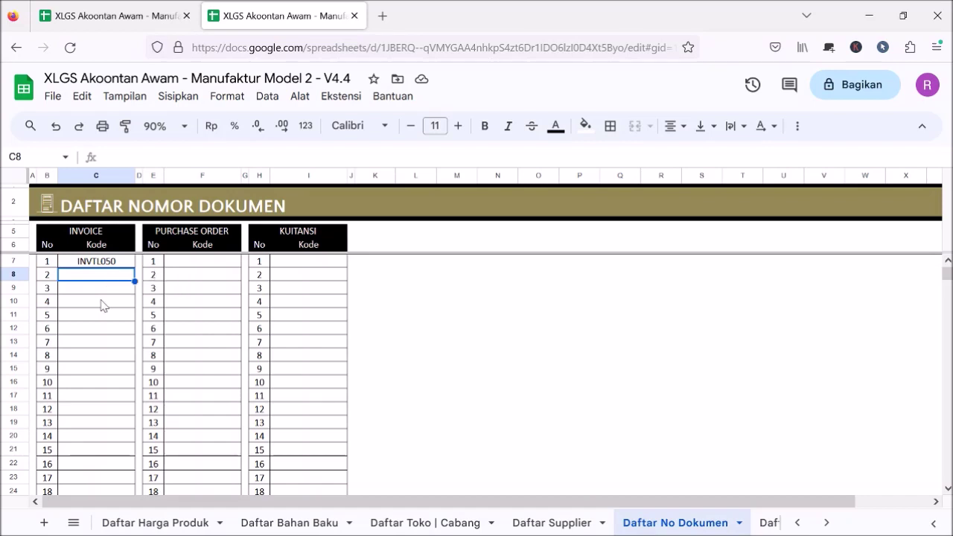
click(102, 305)
drag(103, 278, 93, 335)
drag(185, 277, 191, 342)
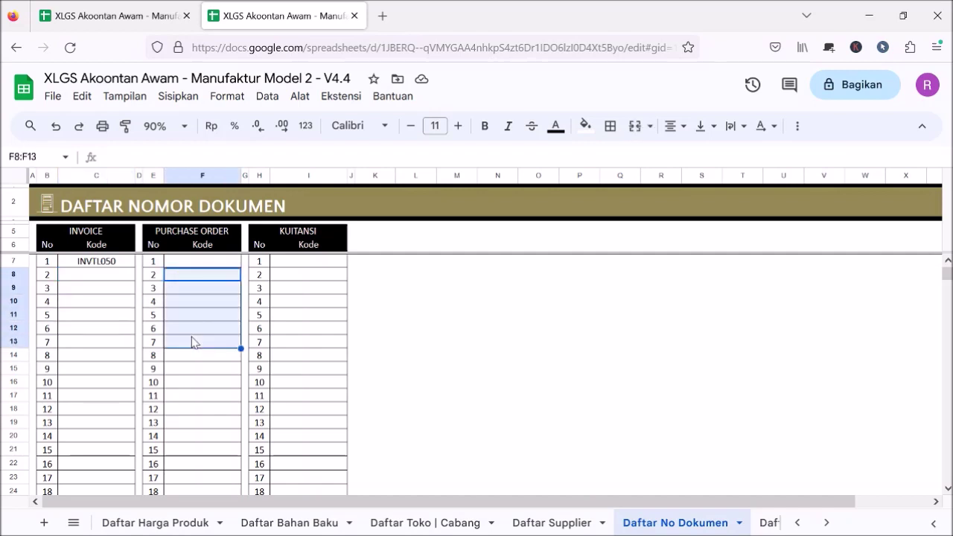
click(121, 276)
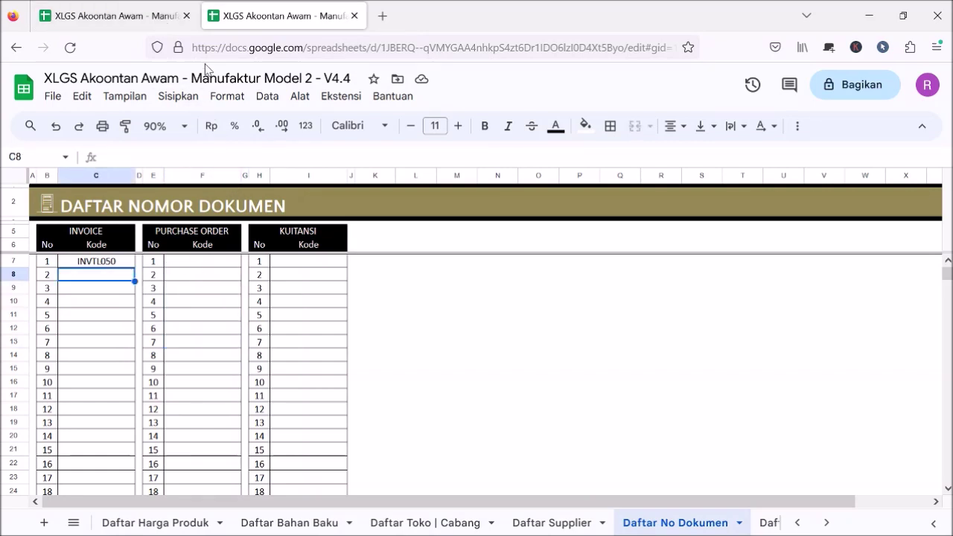
Return to the DHE FASHION Menu, open the Penjualan sheet and check the No Invoice choices in the first row
click(146, 15)
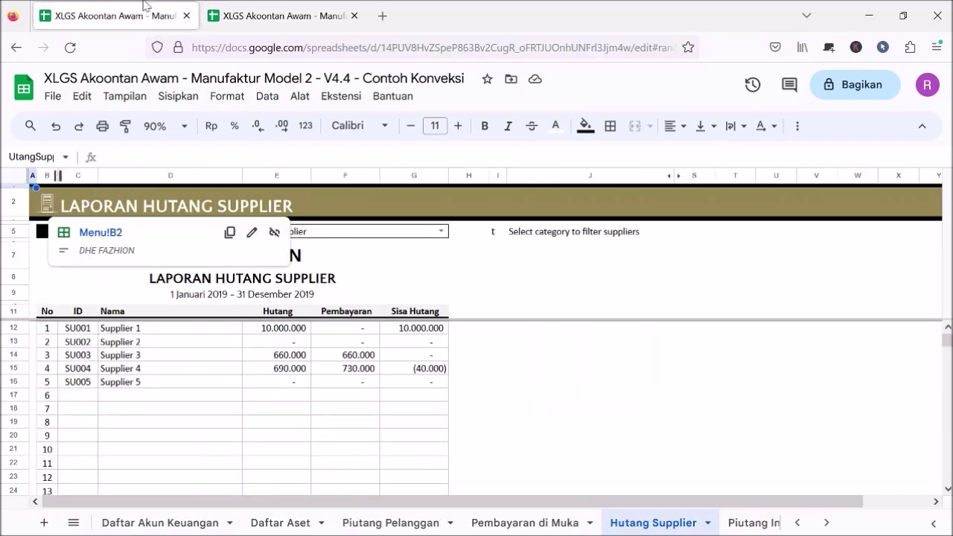
click(317, 5)
click(49, 200)
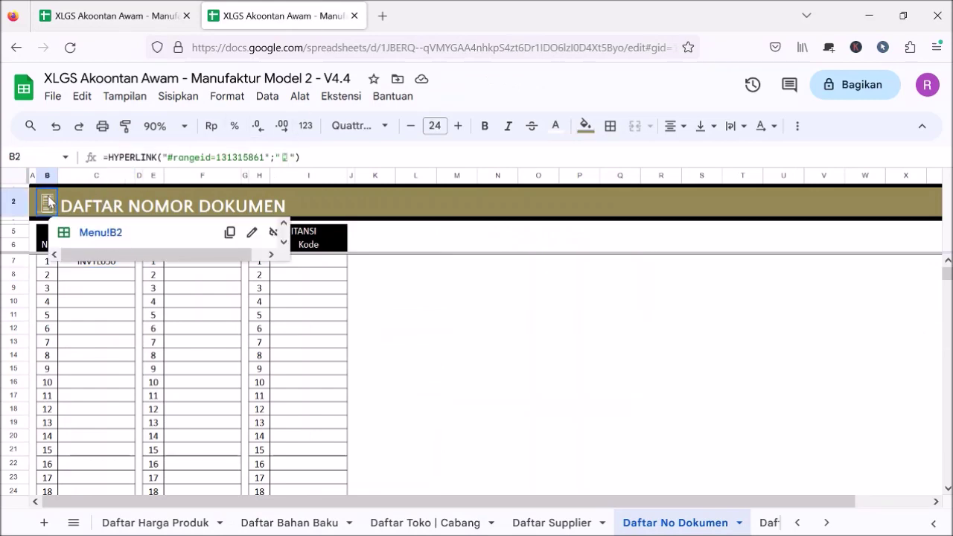
click(104, 234)
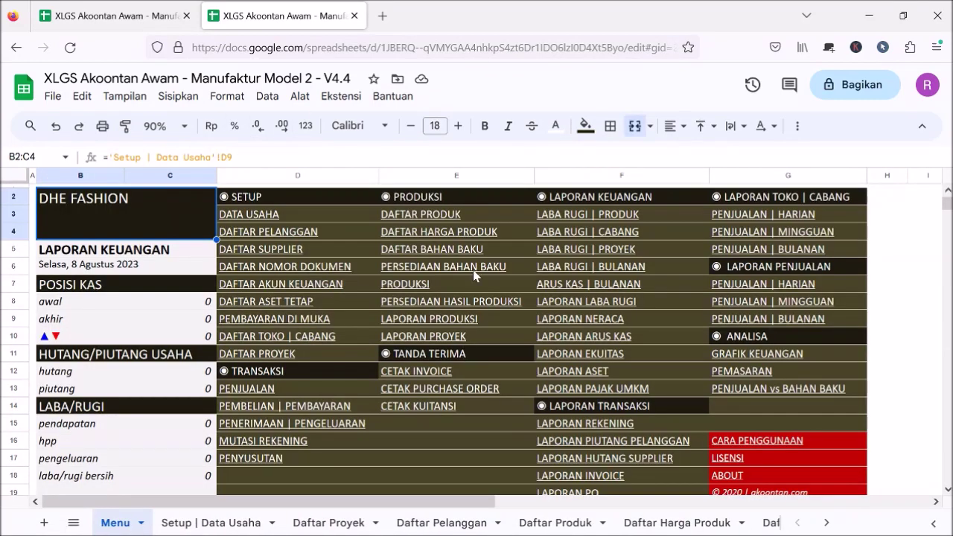
click(262, 391)
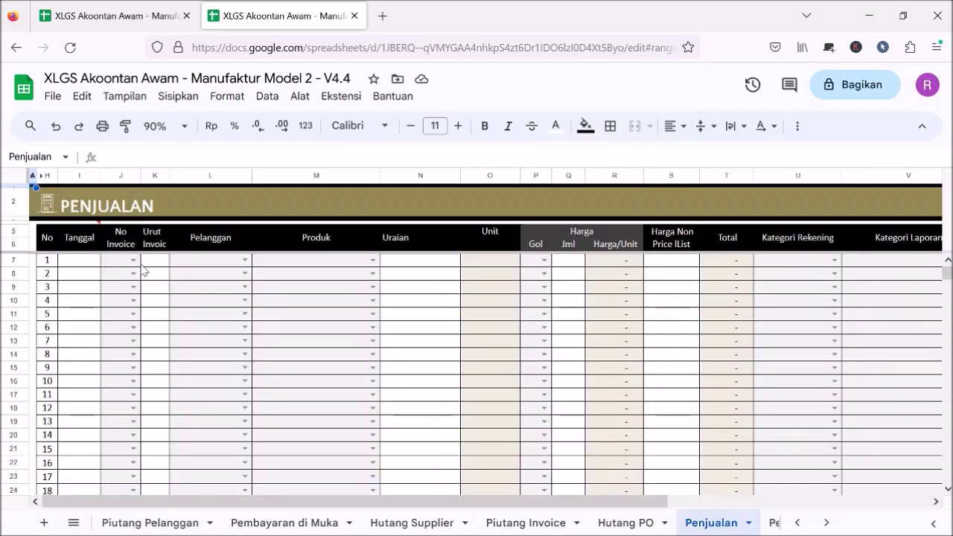
click(123, 262)
key(Return)
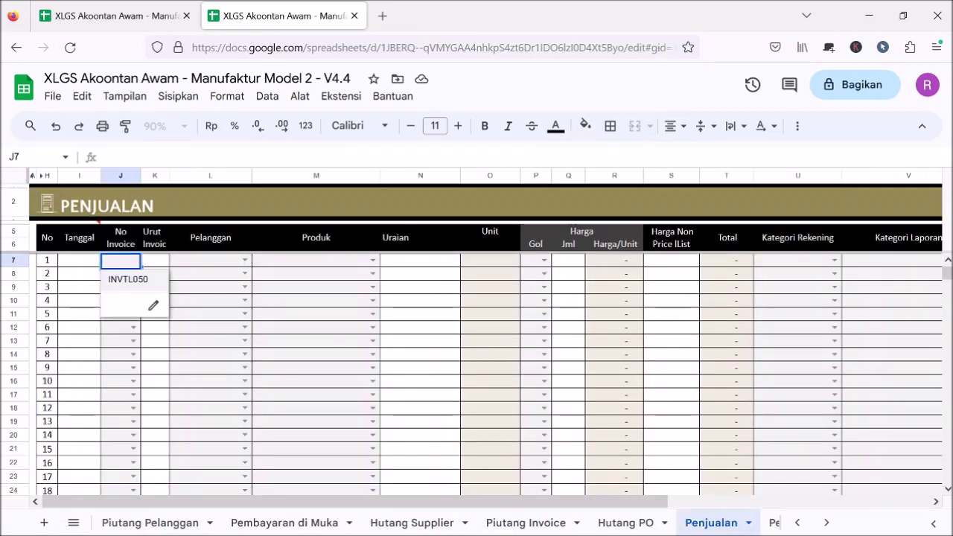
click(286, 279)
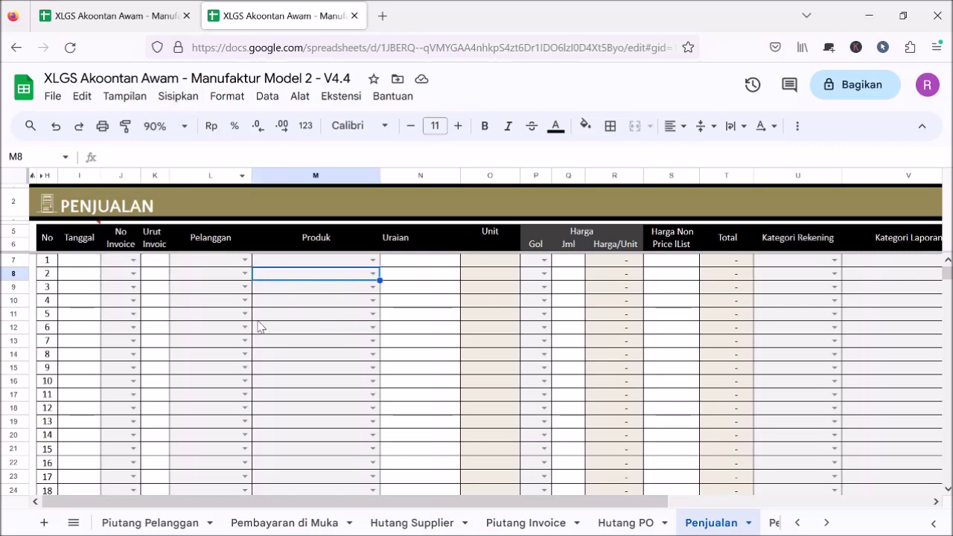
Return to the Menu, open the Pembelian | Pembayaran sheet and check the PO # choices in the first row
click(39, 212)
click(90, 235)
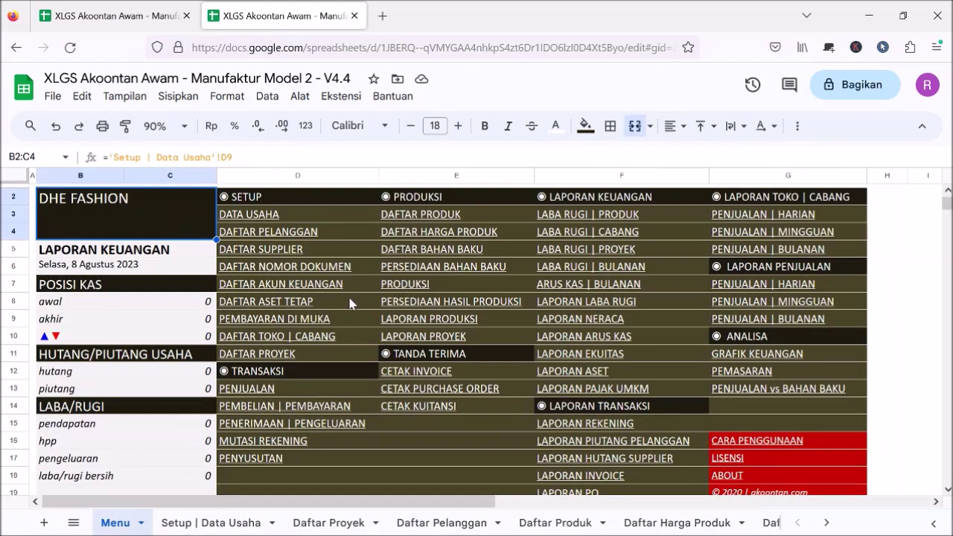
click(319, 270)
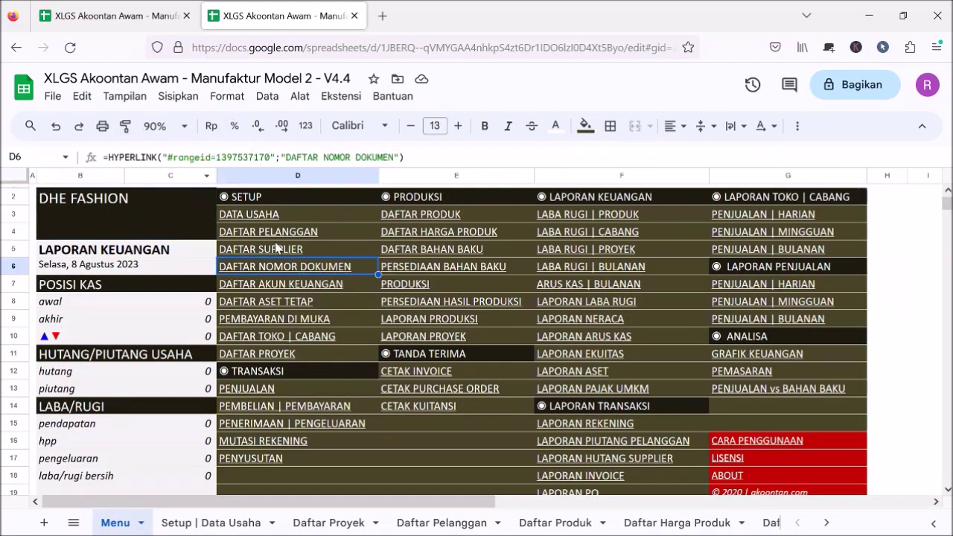
click(304, 405)
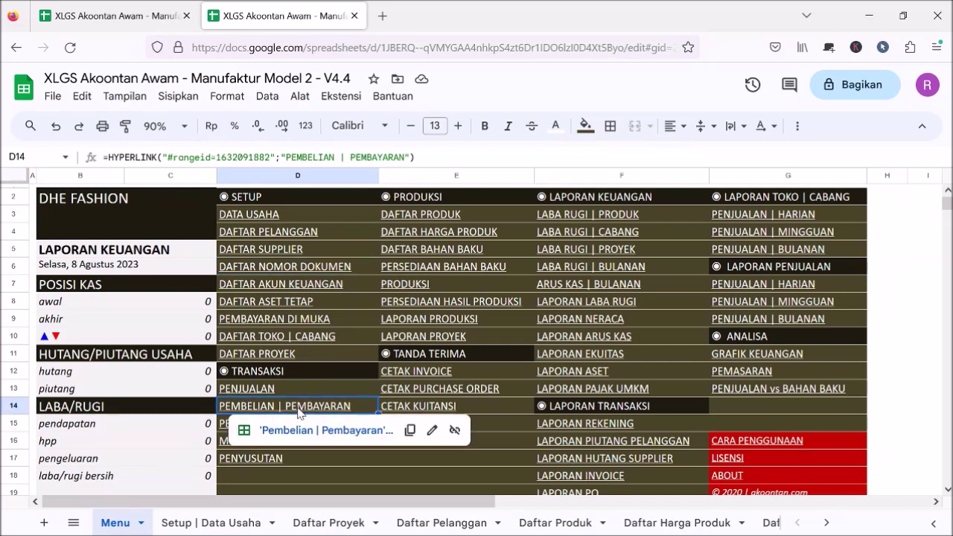
click(313, 431)
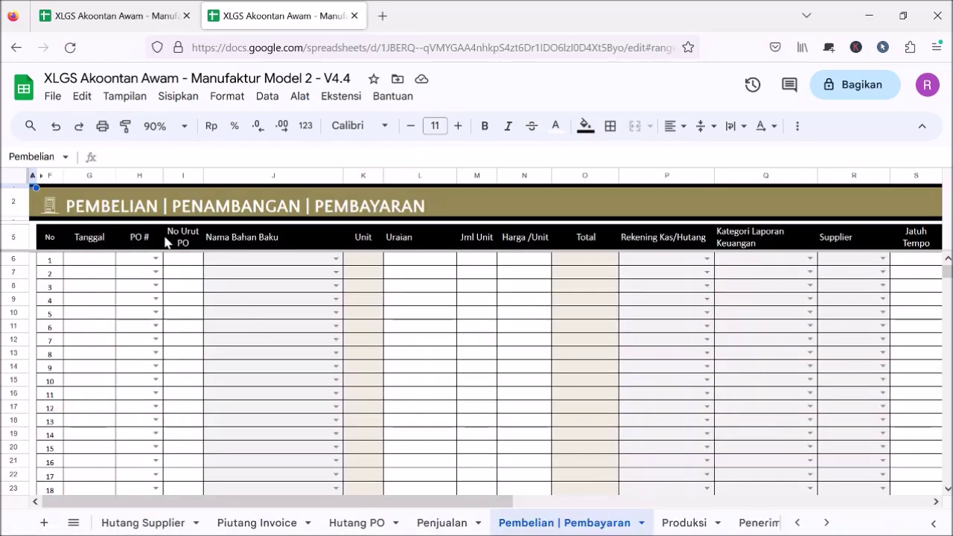
click(154, 262)
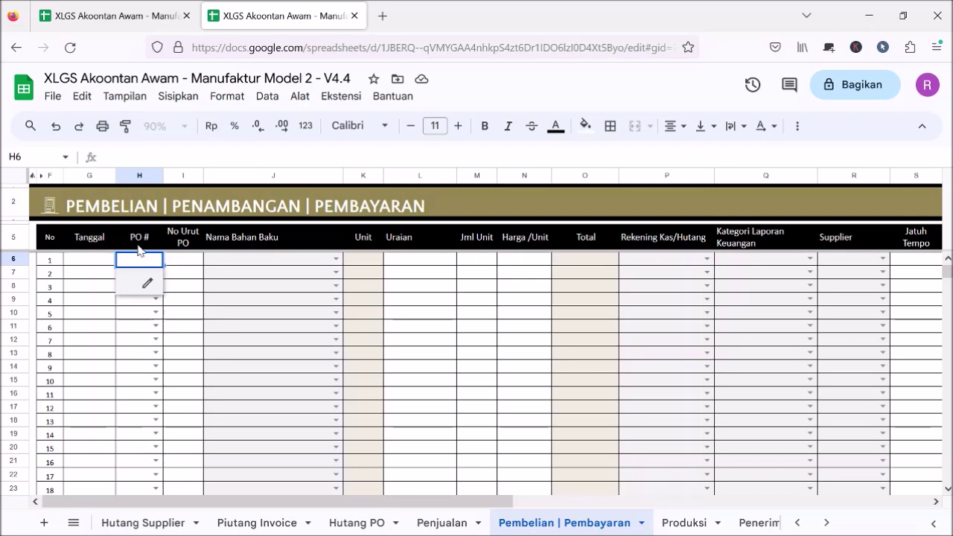
Open the Penerimaan | Pengeluaran sheet through the Menu, look over its No TT column and return to the Menu
click(56, 206)
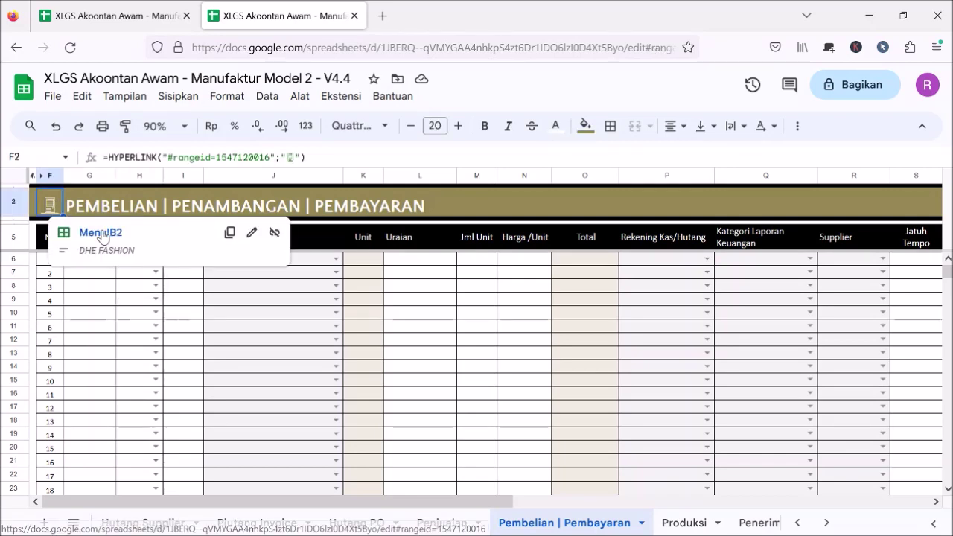
key(alt+Return)
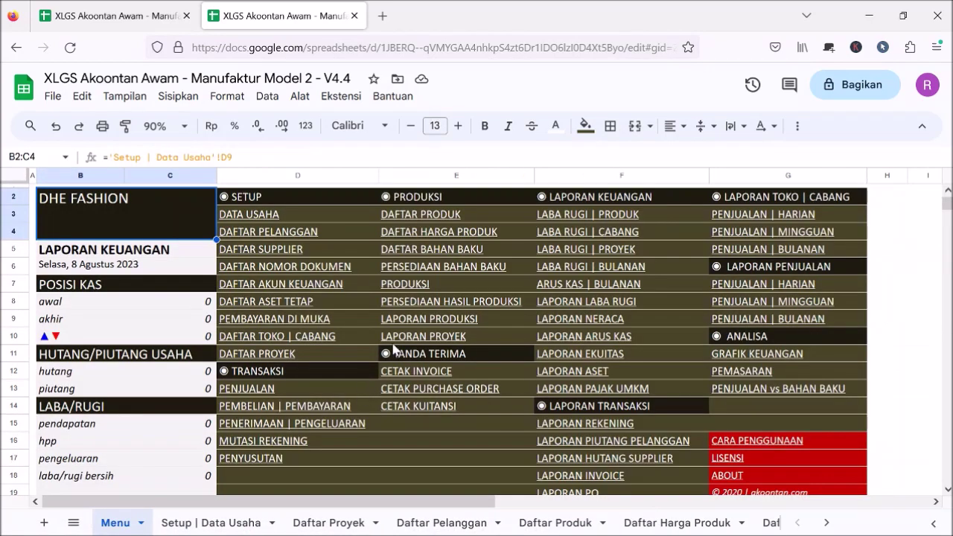
click(304, 433)
click(310, 450)
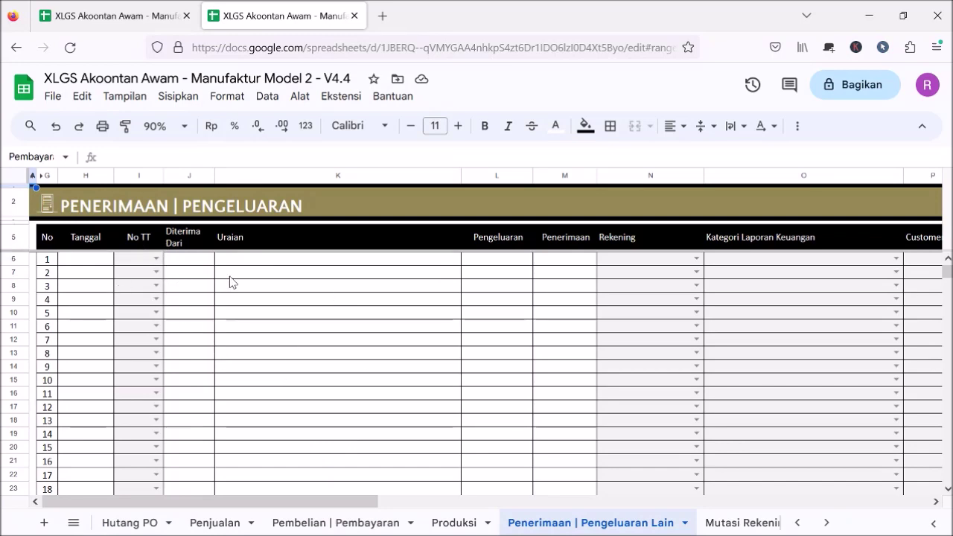
click(47, 208)
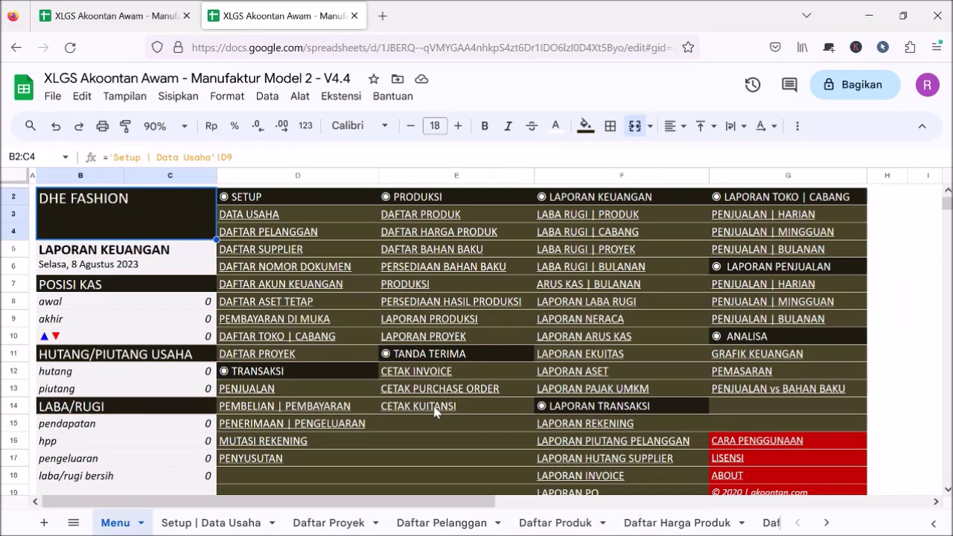
Open the Cetak Kuitansi sheet, view the receipt form and return to the Menu
click(439, 414)
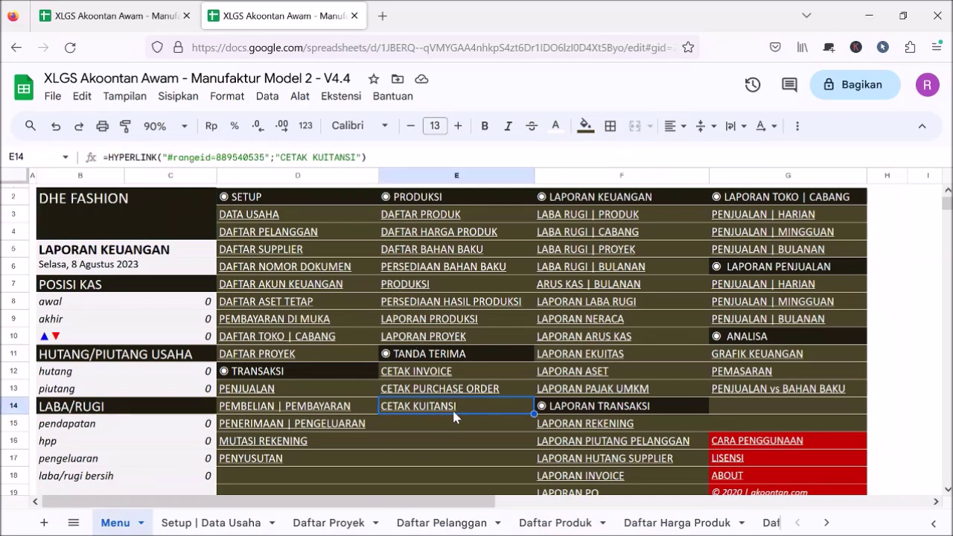
click(451, 432)
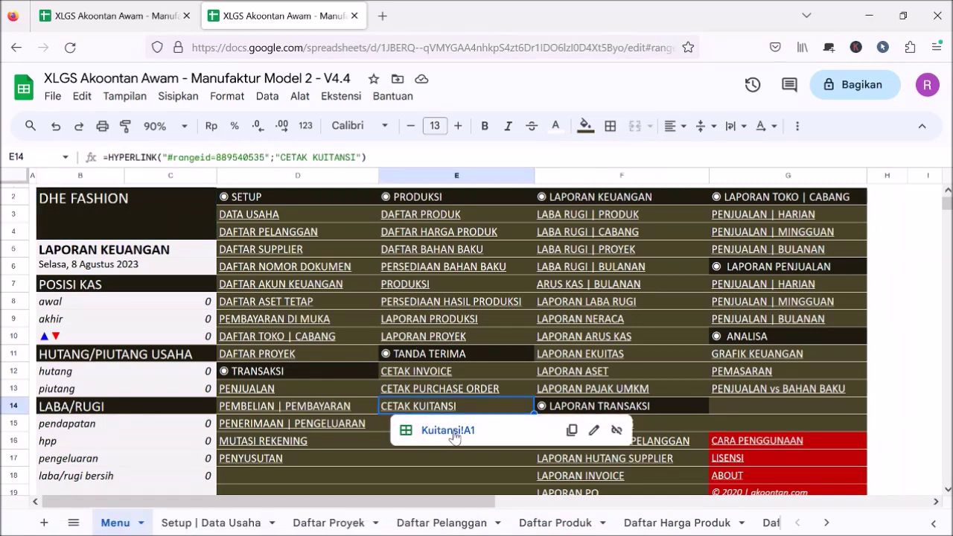
click(48, 207)
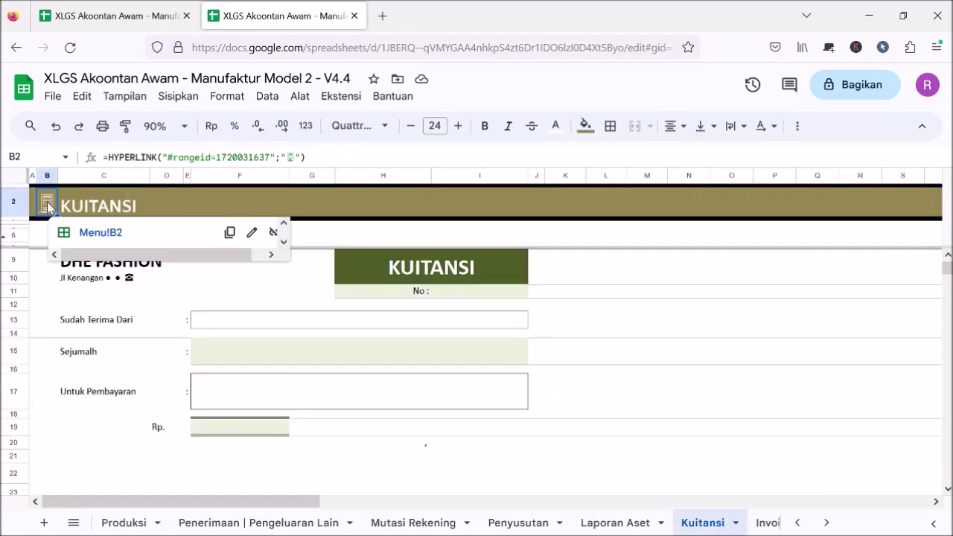
click(95, 234)
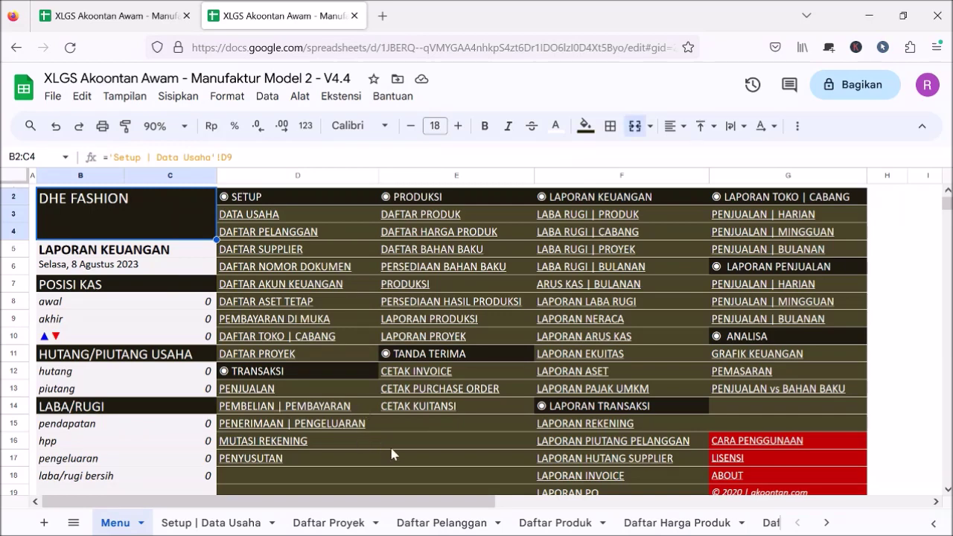
Open Daftar Nomor Dokumen, review the Invoice, Purchase Order and Kuitansi code columns and return to the Menu
click(318, 273)
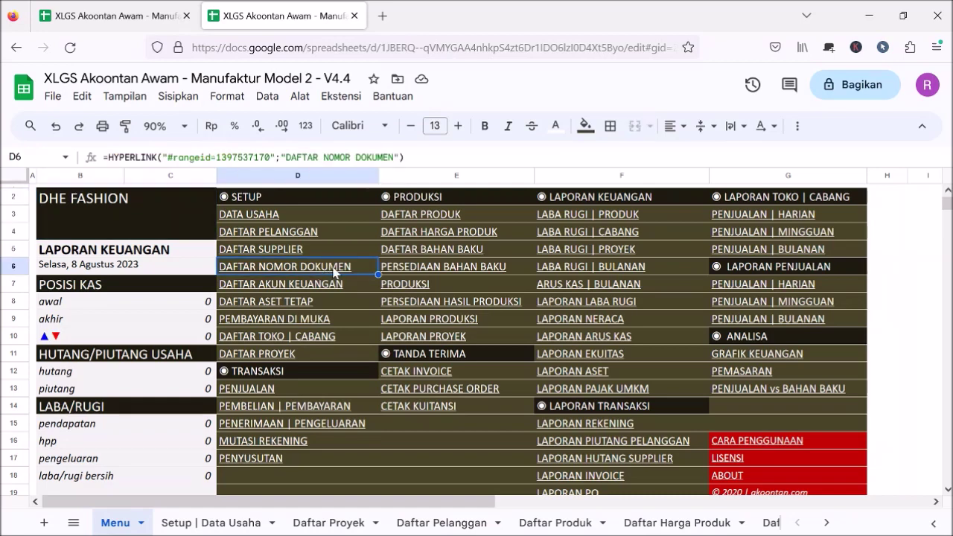
click(350, 291)
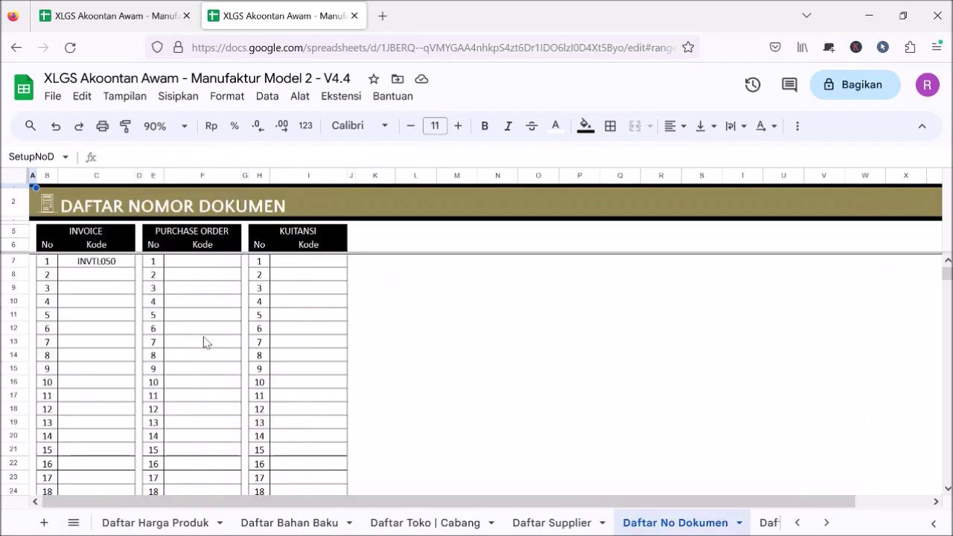
click(46, 210)
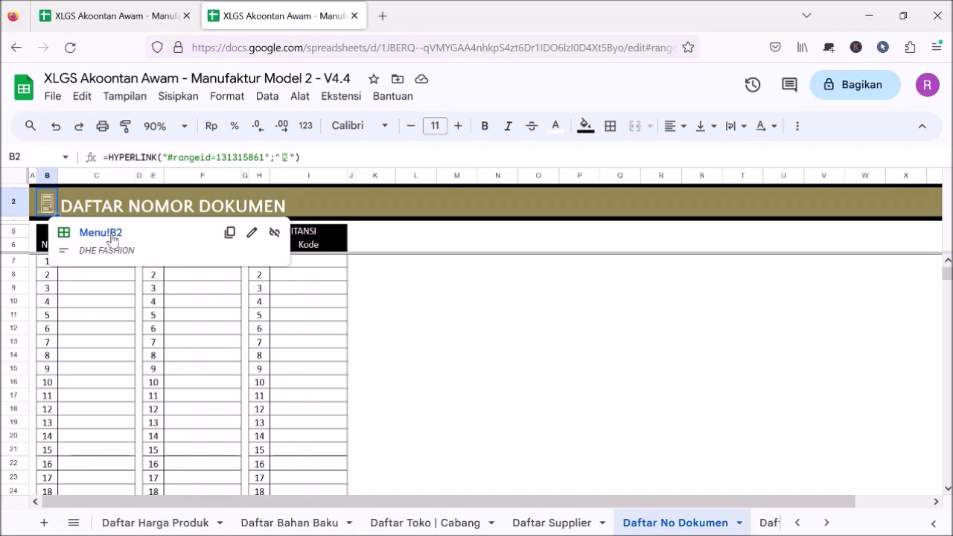
click(113, 235)
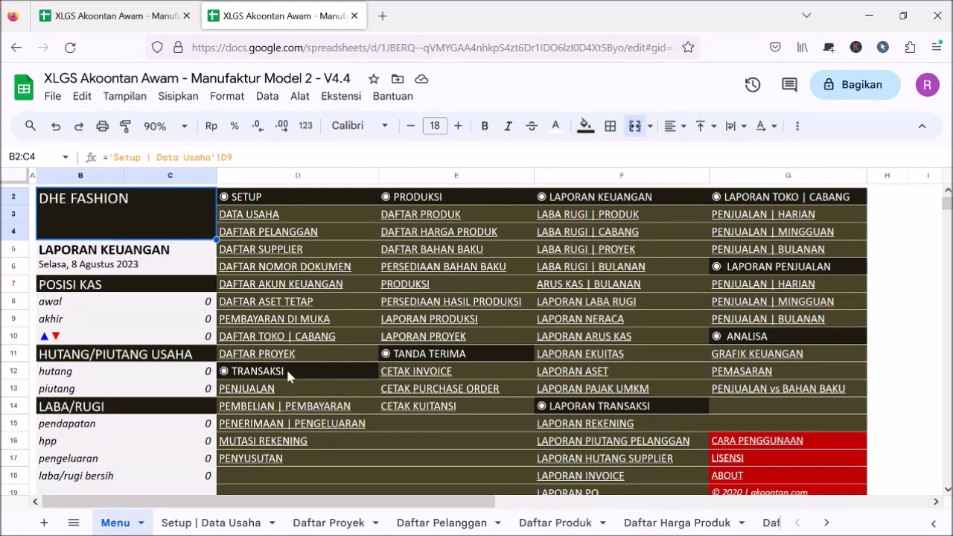
Open Daftar Aset Tetap and examine the asset table, the Total Nilai Aset summary and the filling notes
click(302, 307)
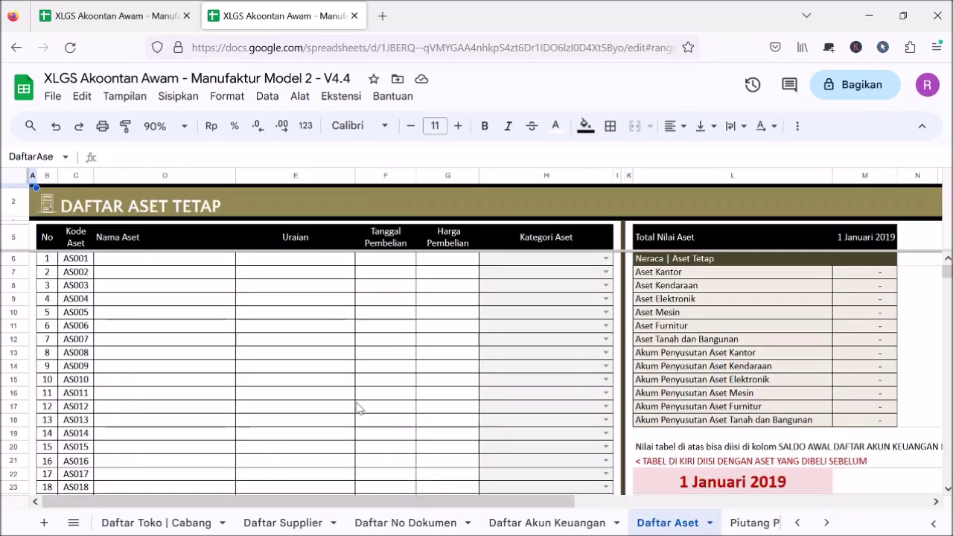
click(188, 312)
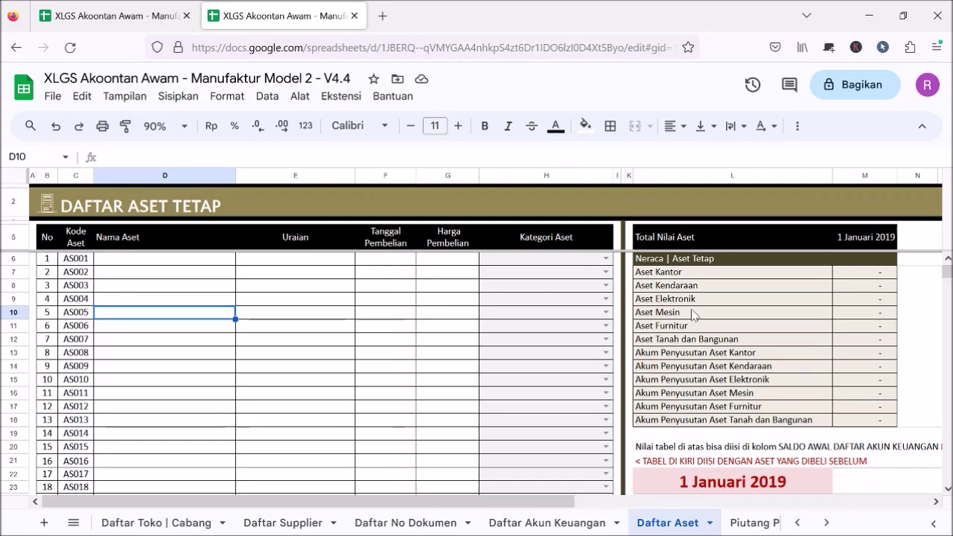
scroll(835, 365, down, 2)
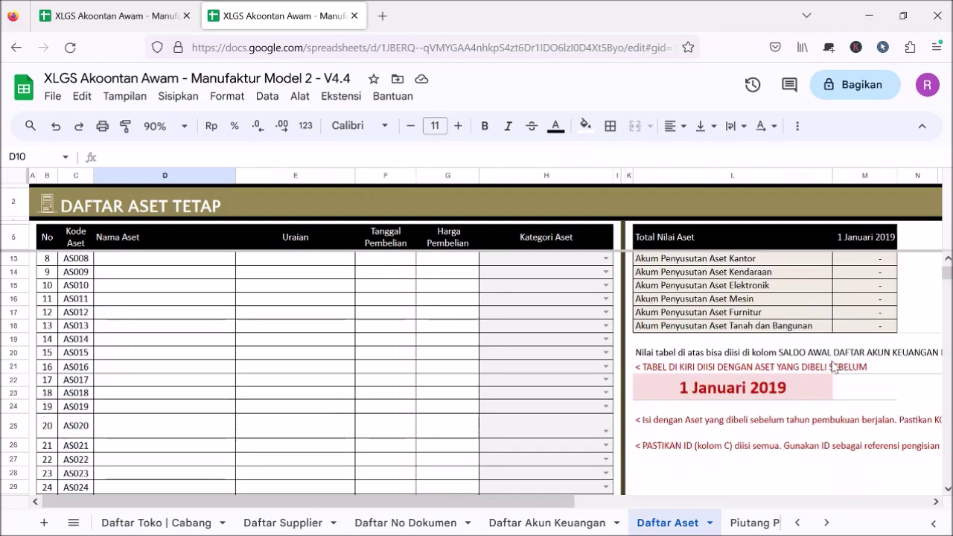
scroll(829, 370, up, 2)
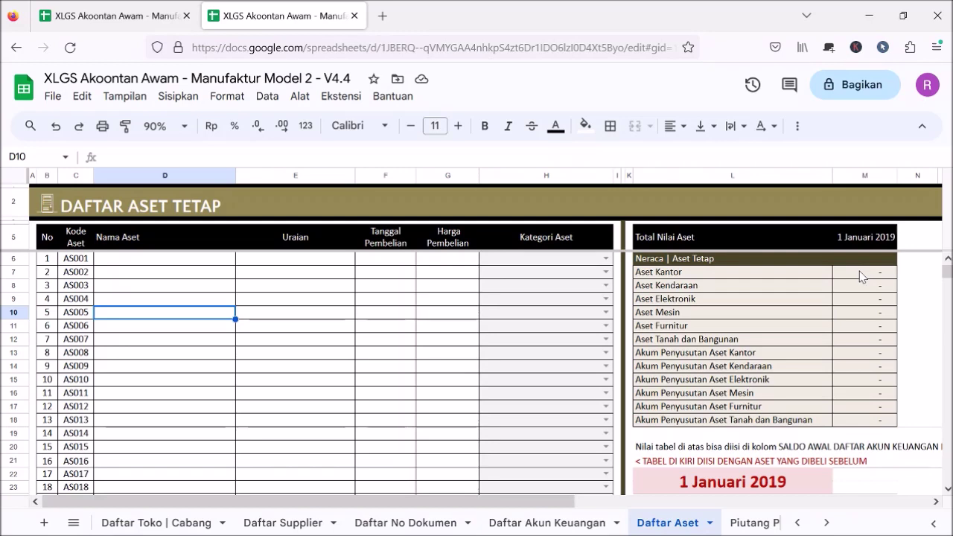
Enter Mesin Jahit as the Nama Aset of asset AS001
click(212, 261)
text(Me)
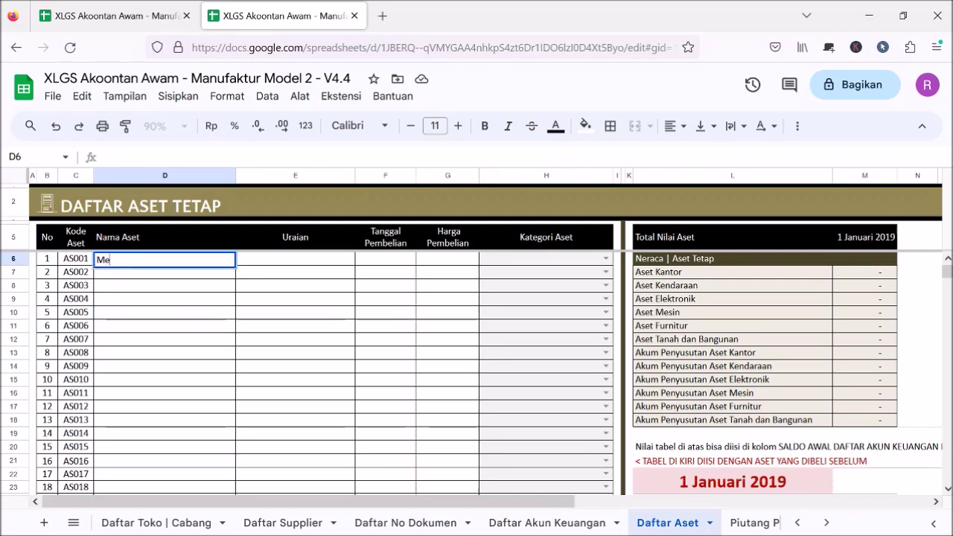
text(sin Jahit)
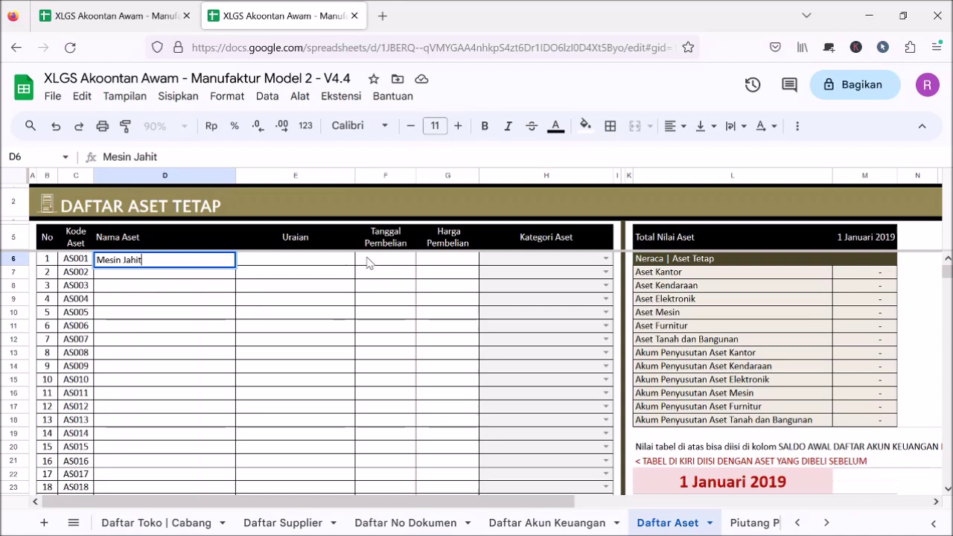
Set the Tanggal Pembelian of asset AS001 to 5 Jun 18 and check the date in the calendar
click(394, 259)
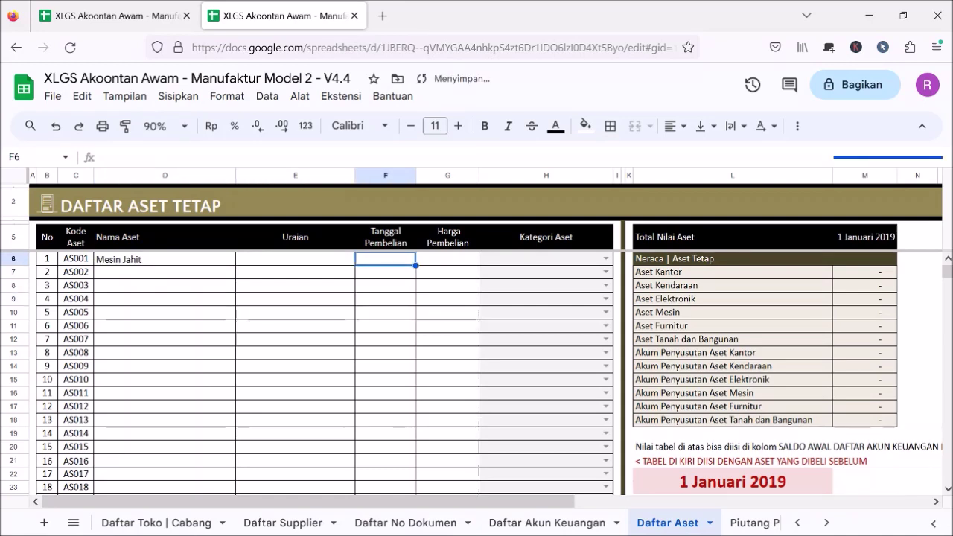
text(5 jun)
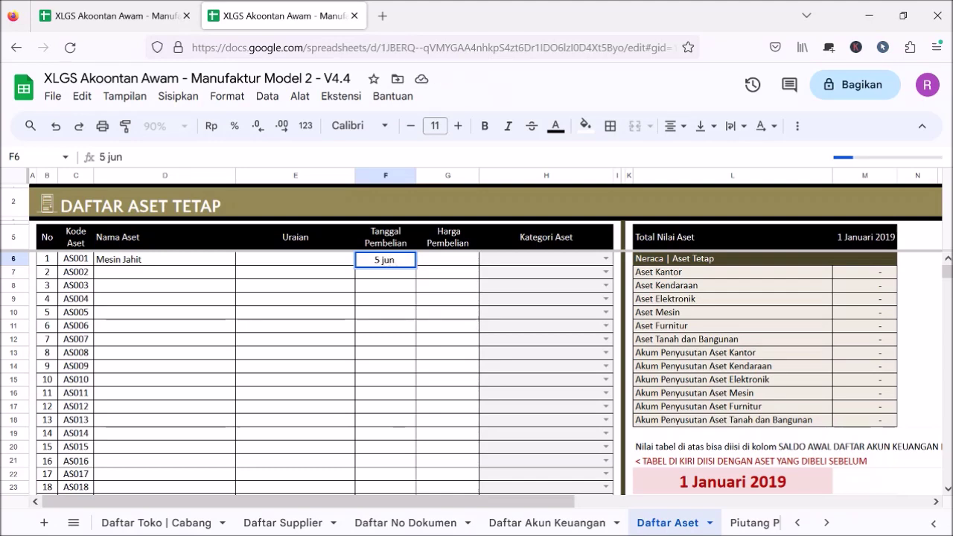
text( 18)
key(Return)
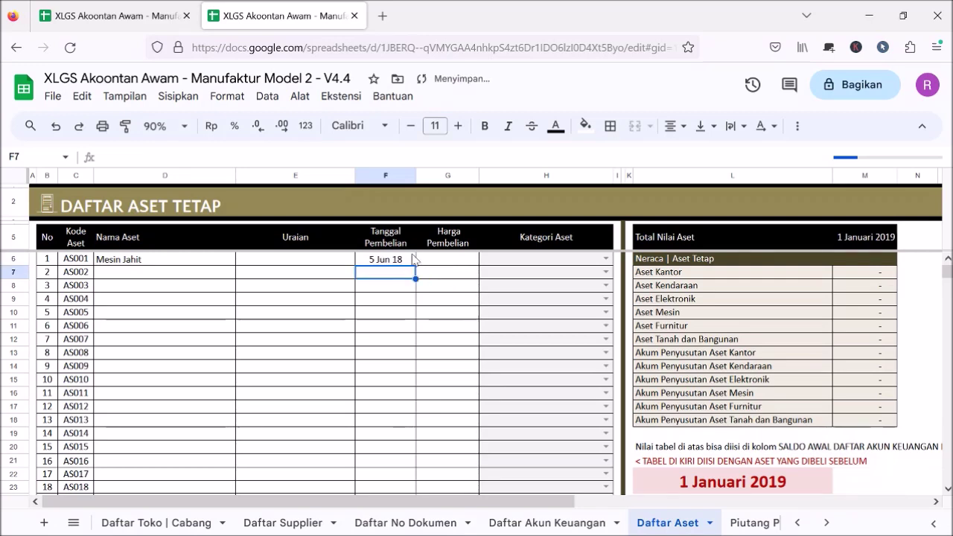
click(408, 253)
click(380, 262)
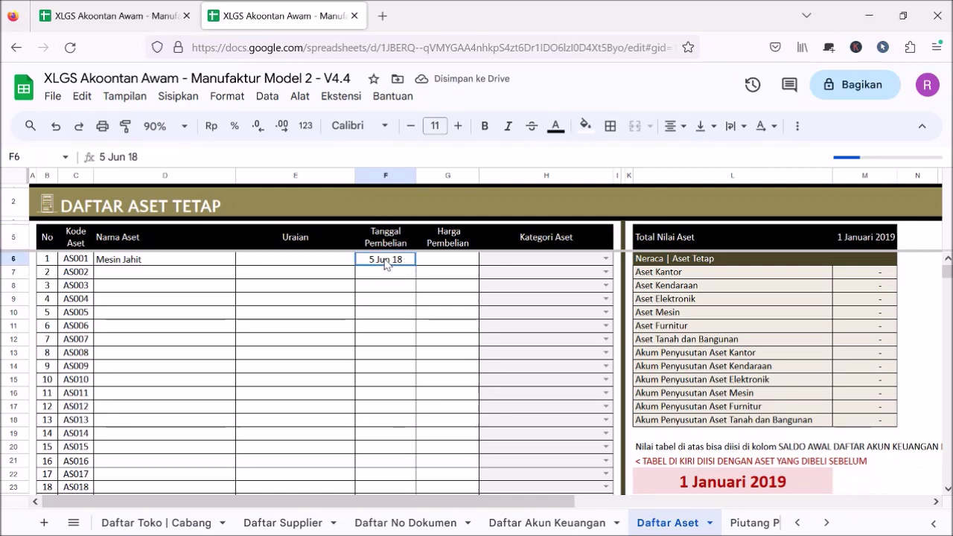
double_click(387, 264)
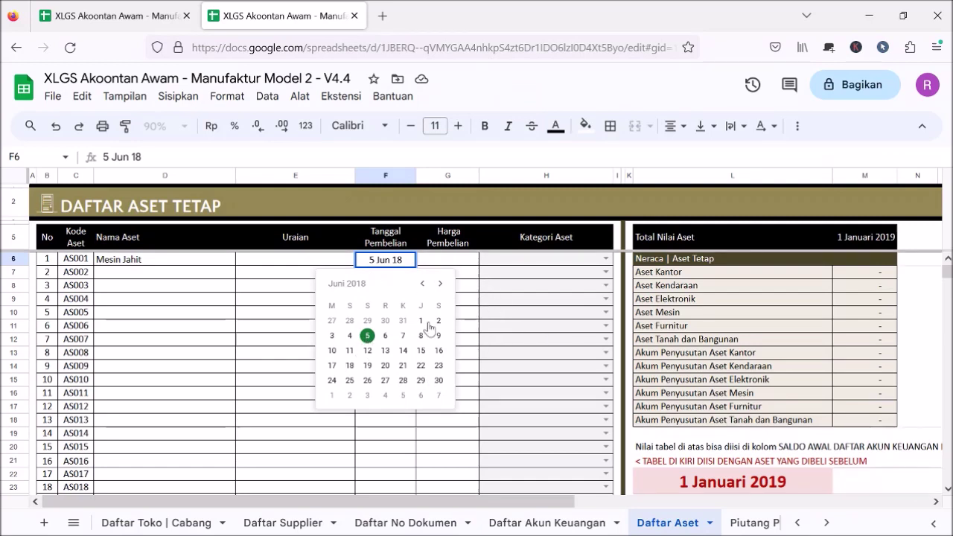
click(469, 262)
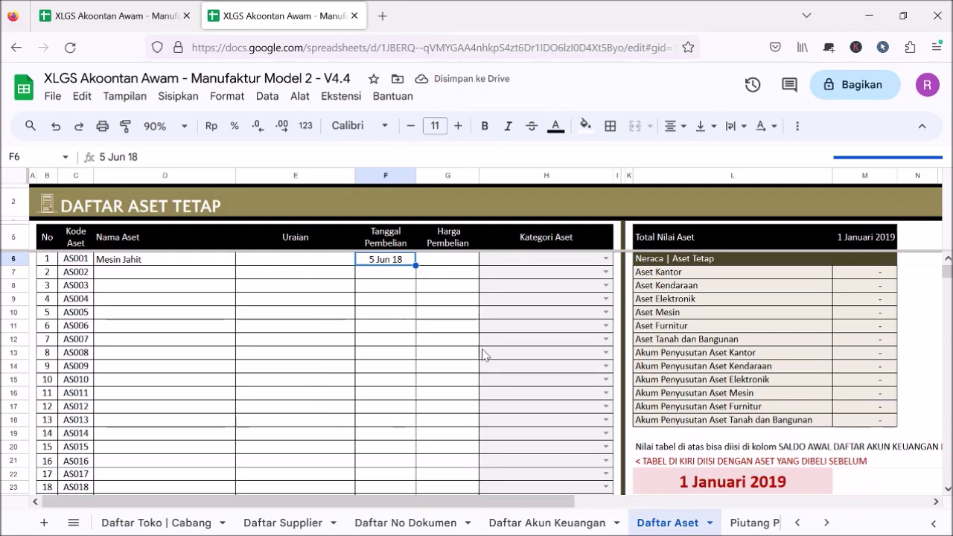
Set the Harga Pembelian of asset AS001 to 50000000
click(467, 263)
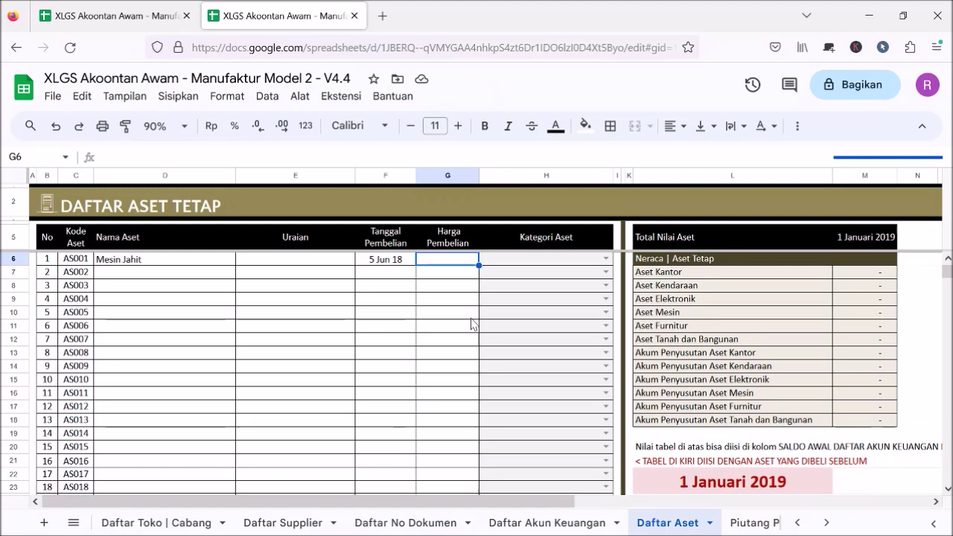
text(5)
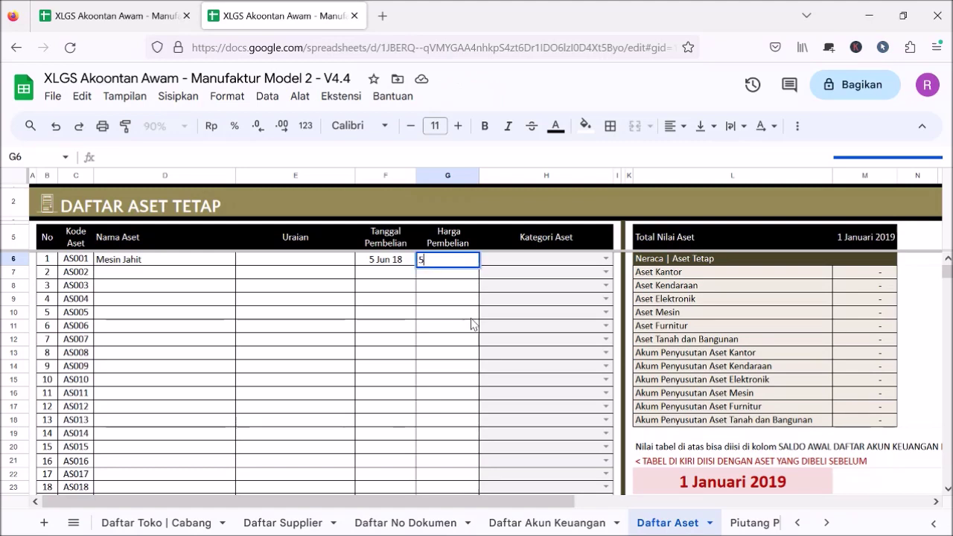
text(0000000)
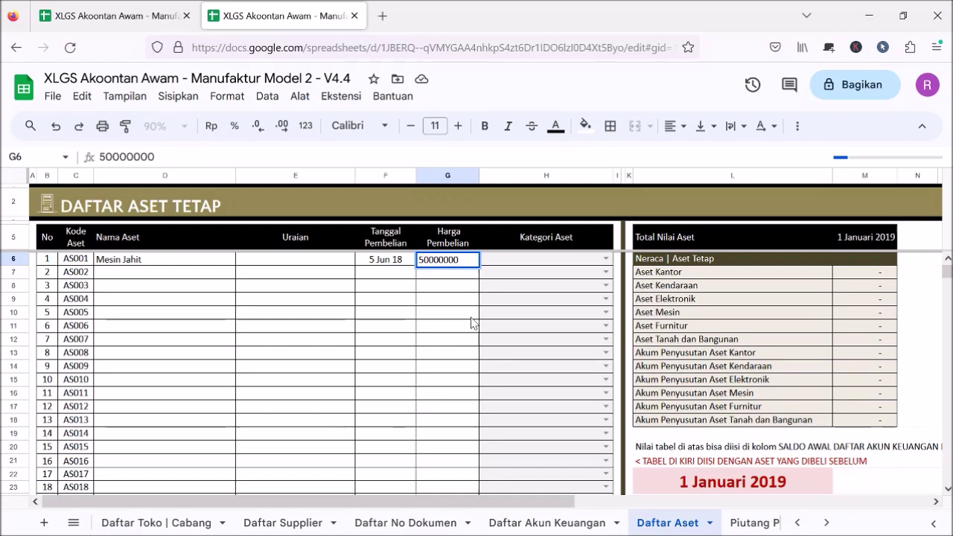
key(Return)
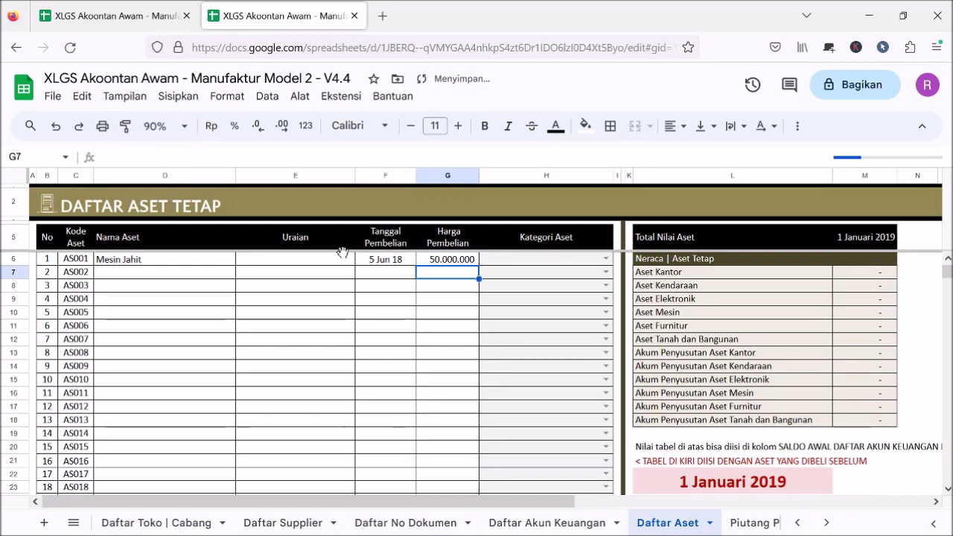
Enter 10 mesin jahit as the Uraian of asset AS001
click(318, 265)
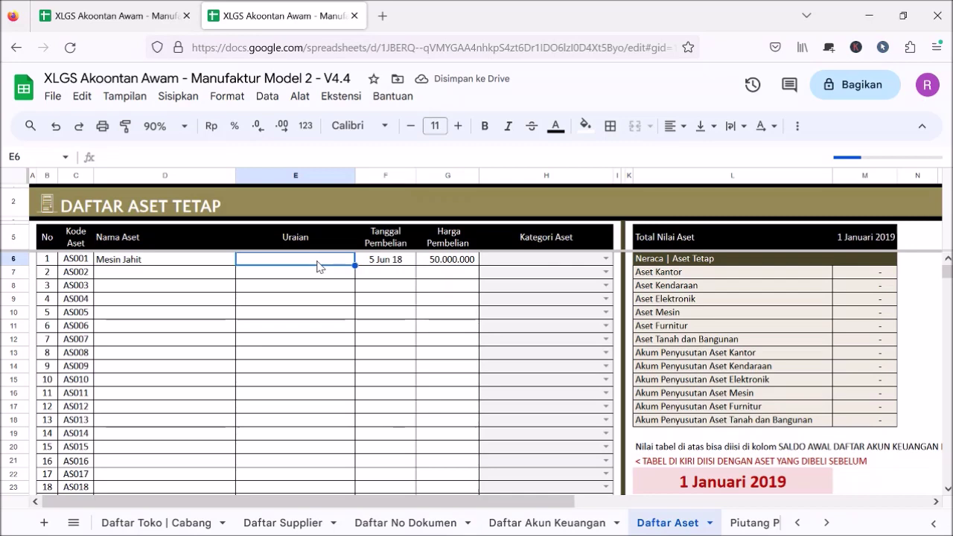
text(1000)
key(BackSpace)
key(BackSpace)
text(mesin )
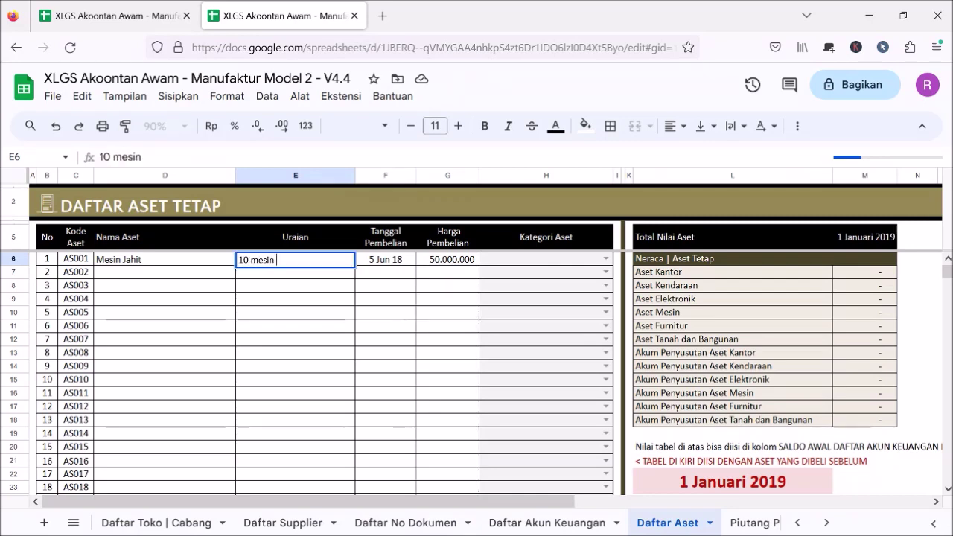
text(jahit)
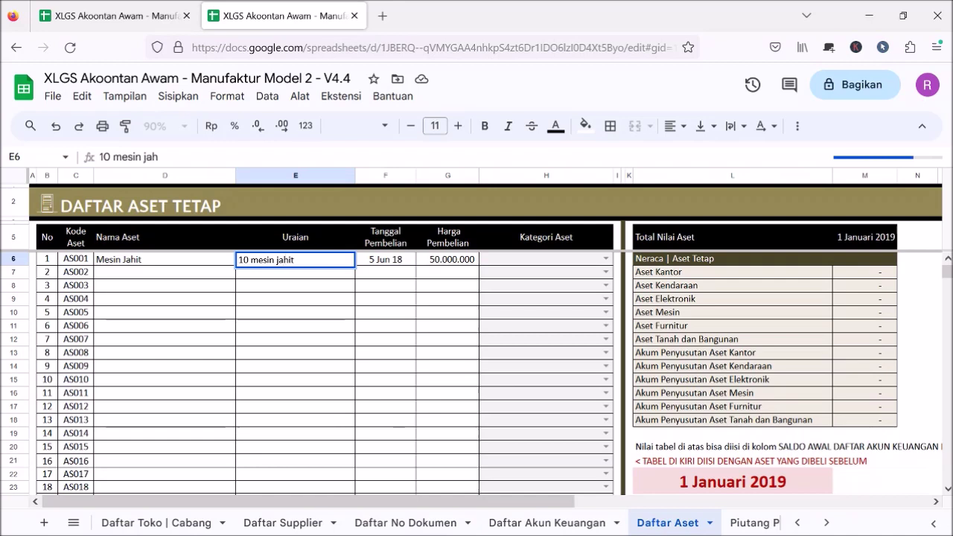
key(Return)
click(386, 339)
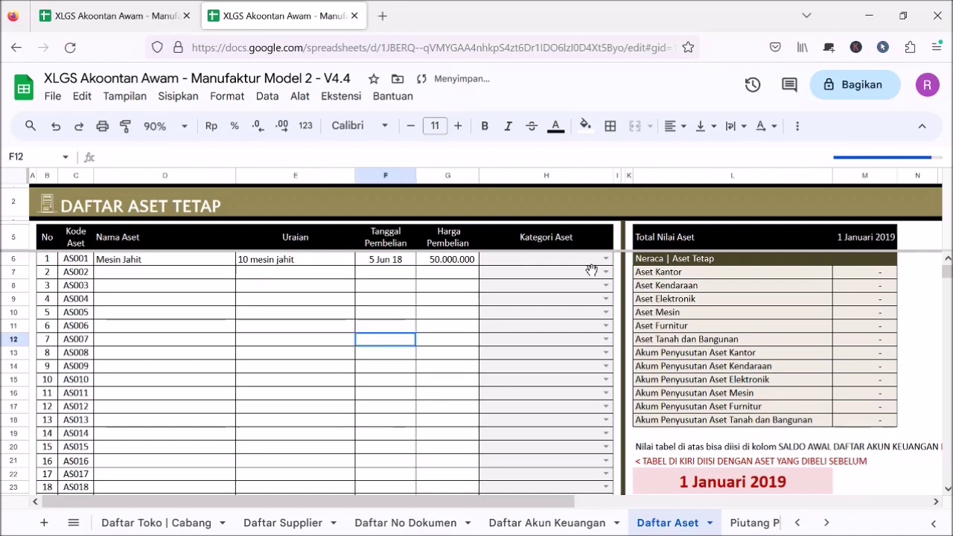
Set the Kategori Aset of asset AS001 to Aset Mesin and check the Total Nilai Aset summary
click(601, 259)
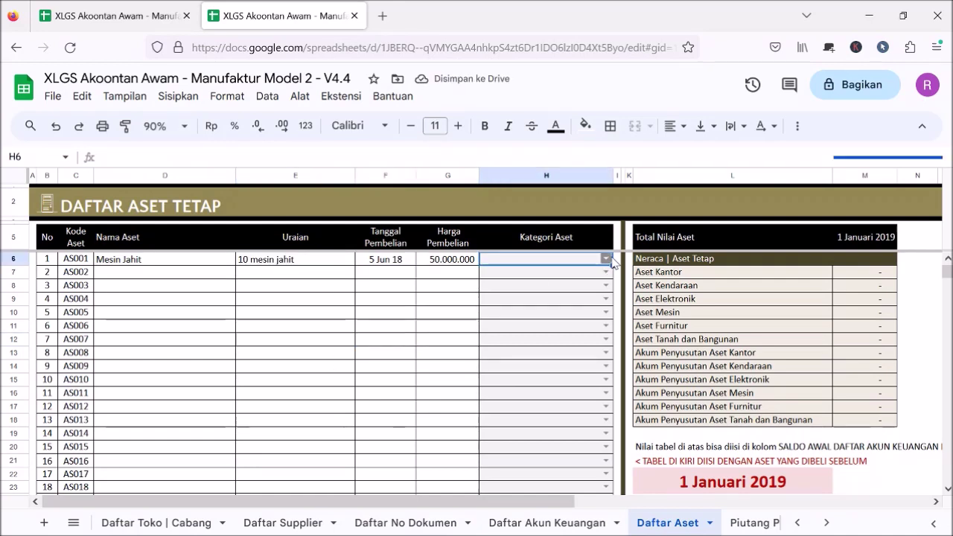
click(609, 259)
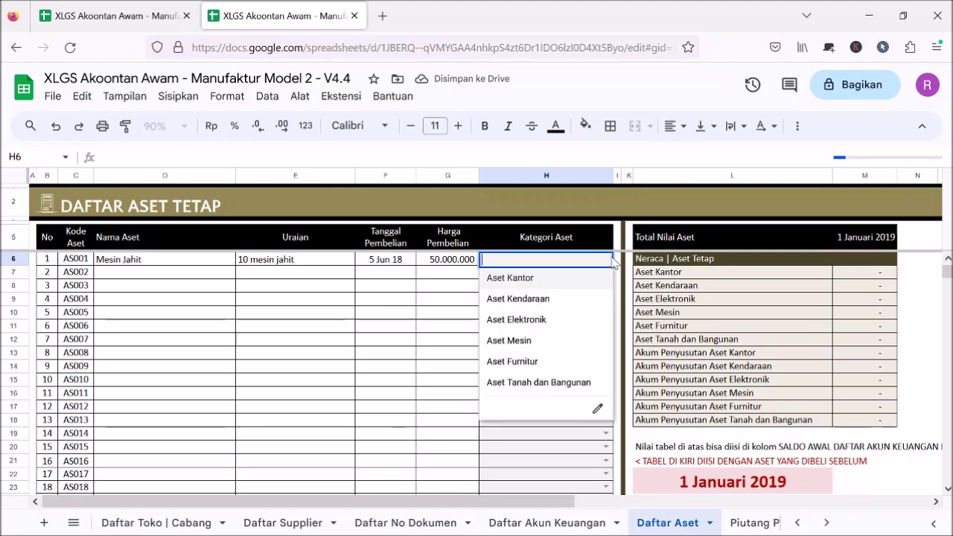
click(521, 344)
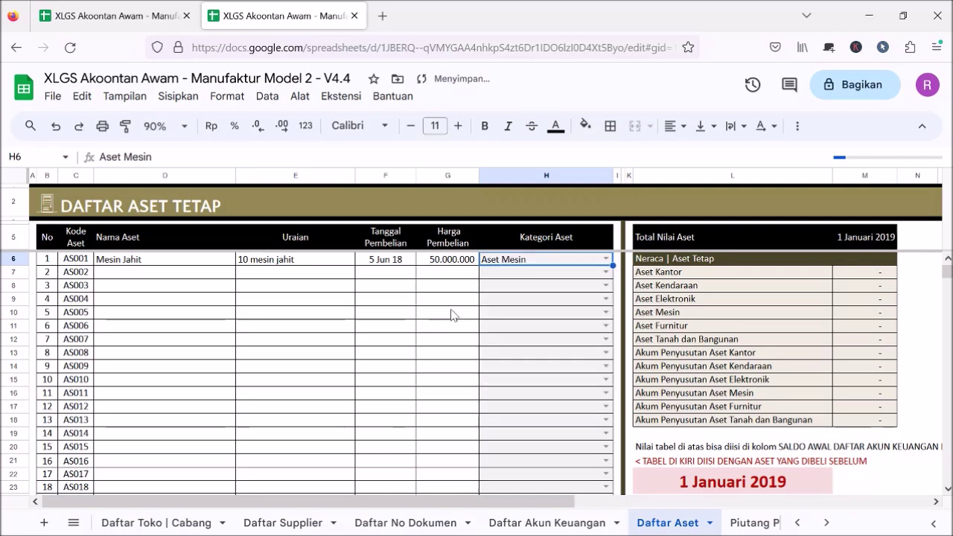
click(446, 274)
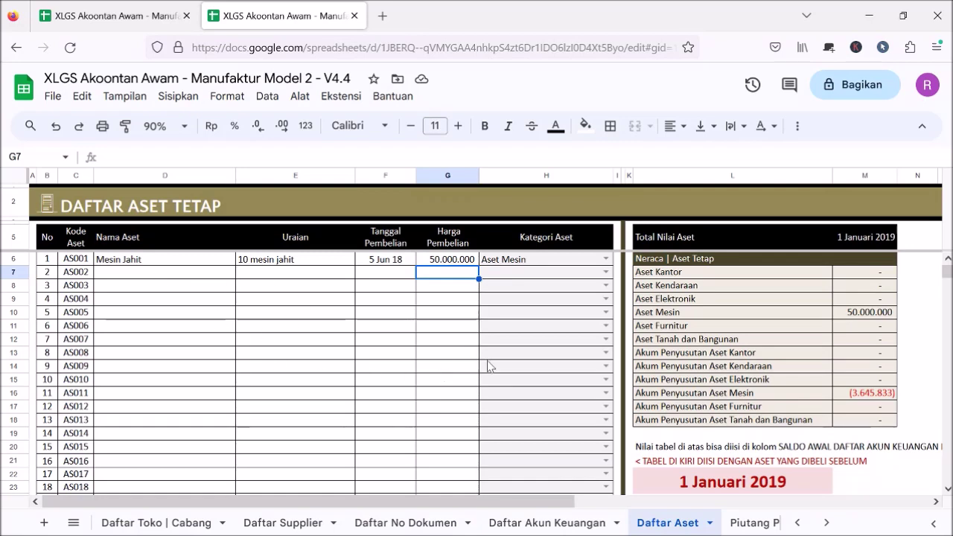
click(885, 298)
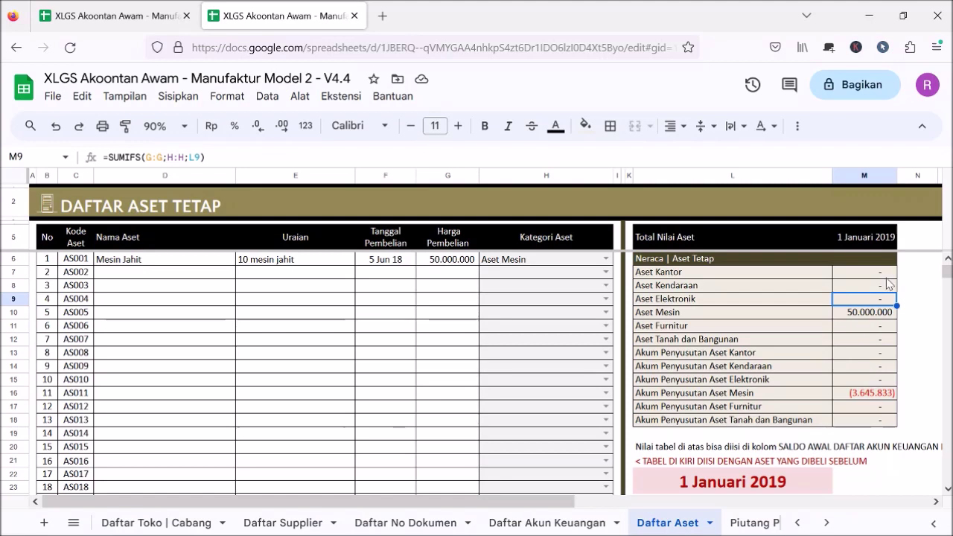
click(886, 275)
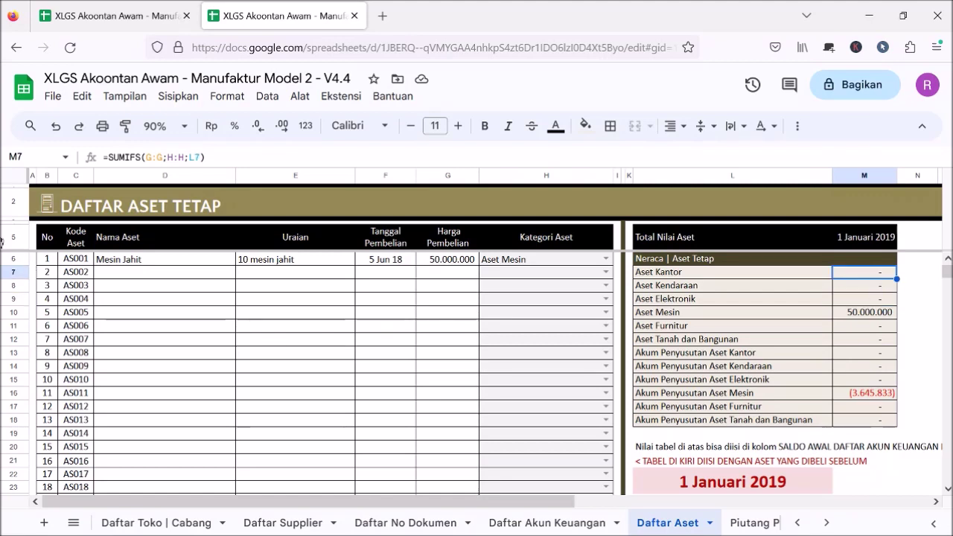
Return to the workbook's main menu sheet and open Pembayaran di Muka
click(51, 201)
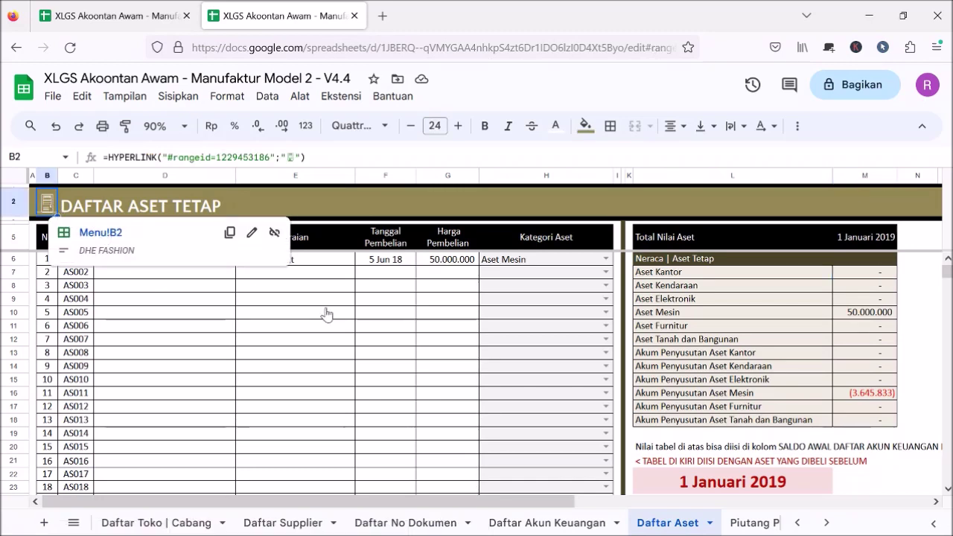
key(alt+Return)
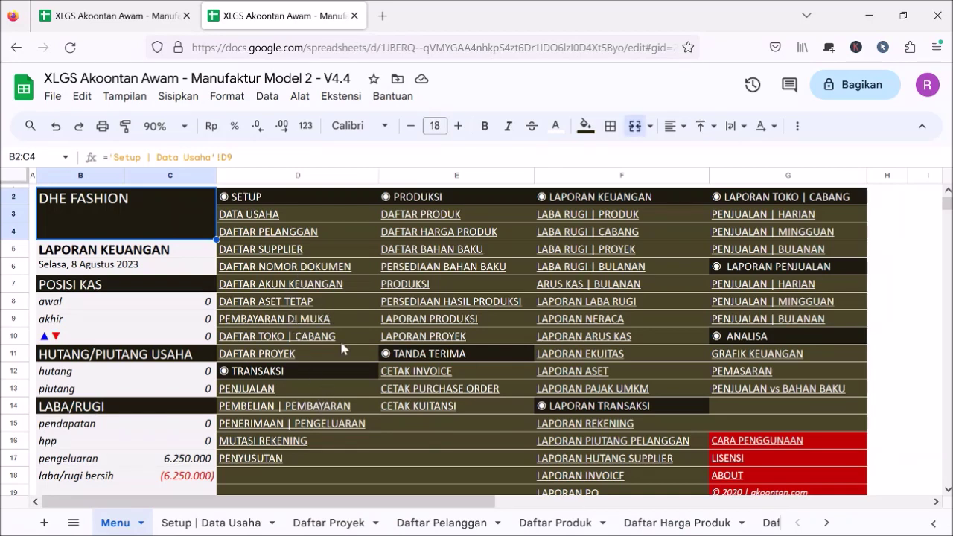
click(301, 320)
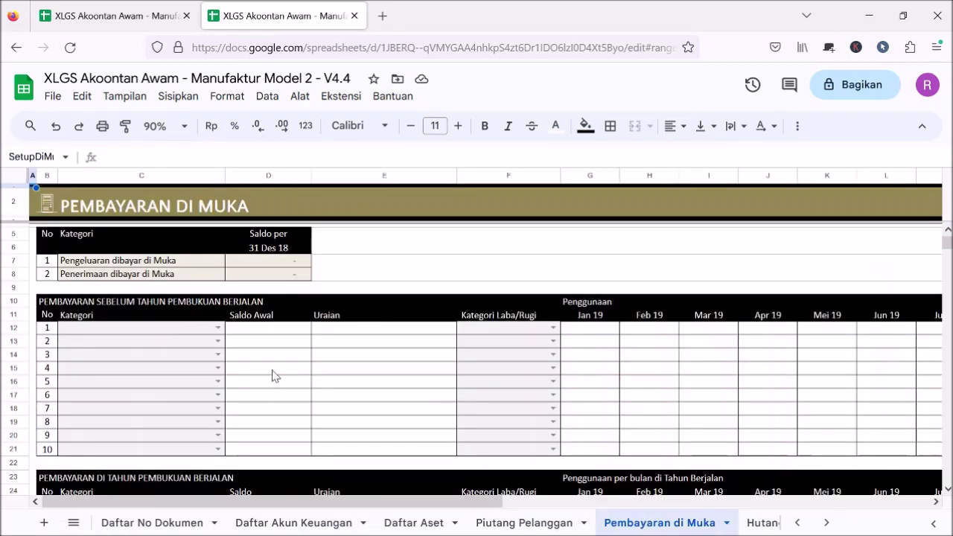
click(273, 376)
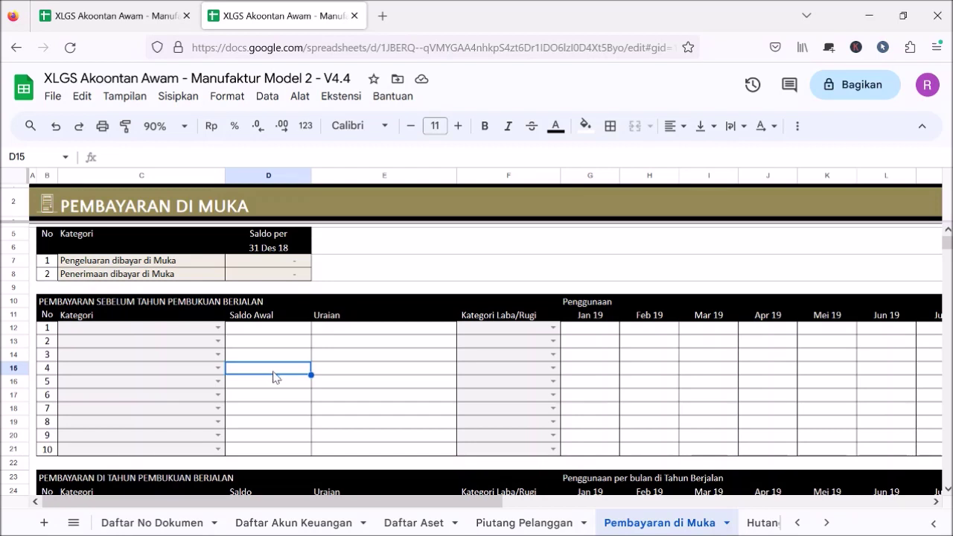
Fill row 1 of the pre-period payments table with Kategori Pengeluaran dibayar di Muka and Uraian sewa ruko
click(217, 328)
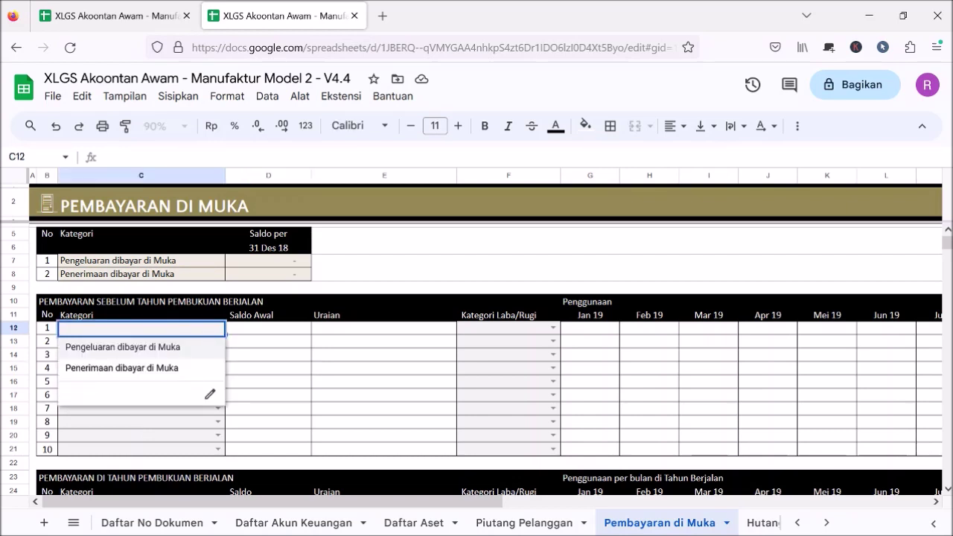
click(177, 353)
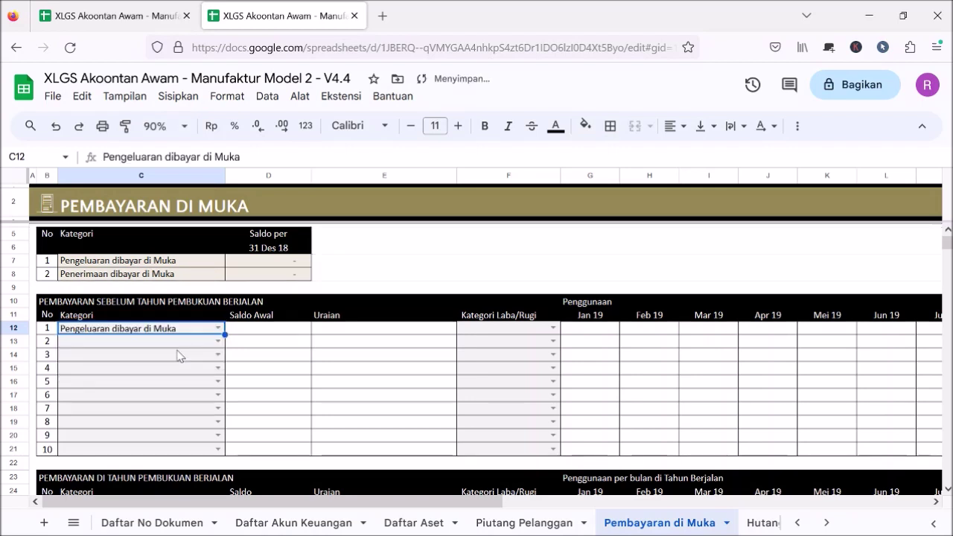
click(361, 332)
text(sewa ruko)
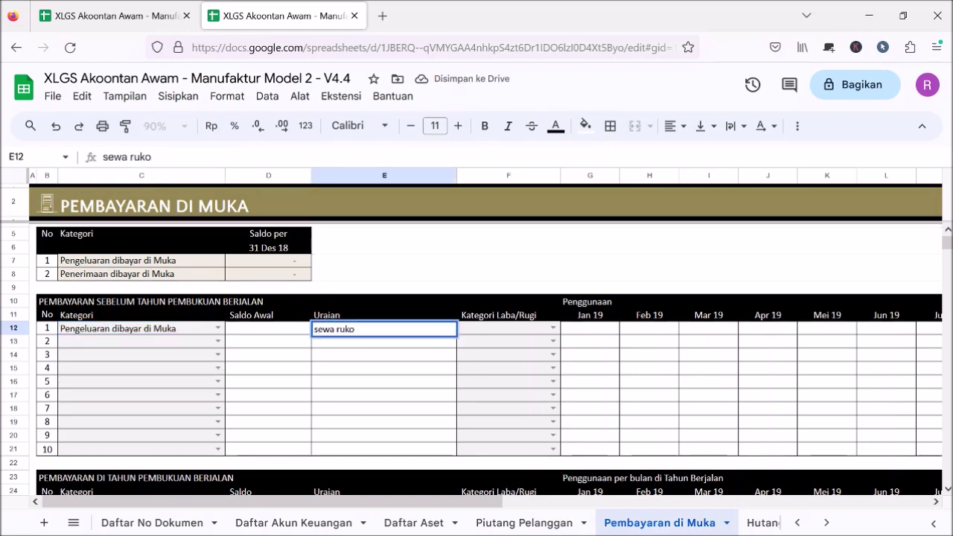
key(Return)
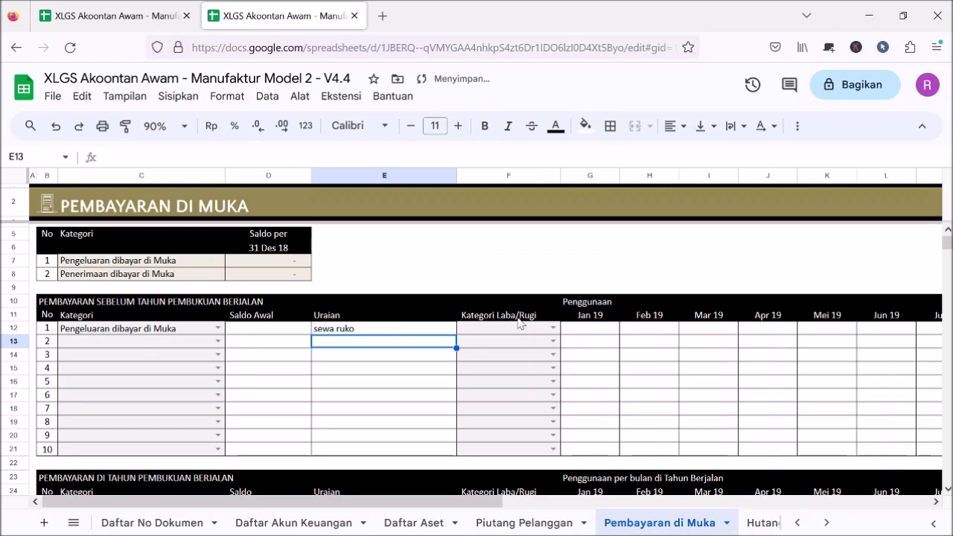
Set the Kategori Laba/Rugi of the sewa ruko prepayment to Beban Sewa
click(552, 329)
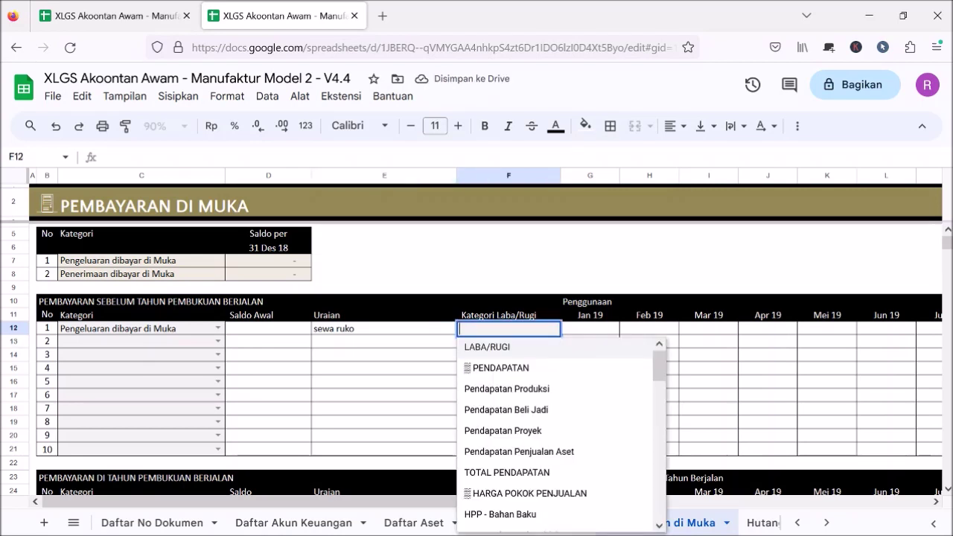
drag(664, 358, 661, 467)
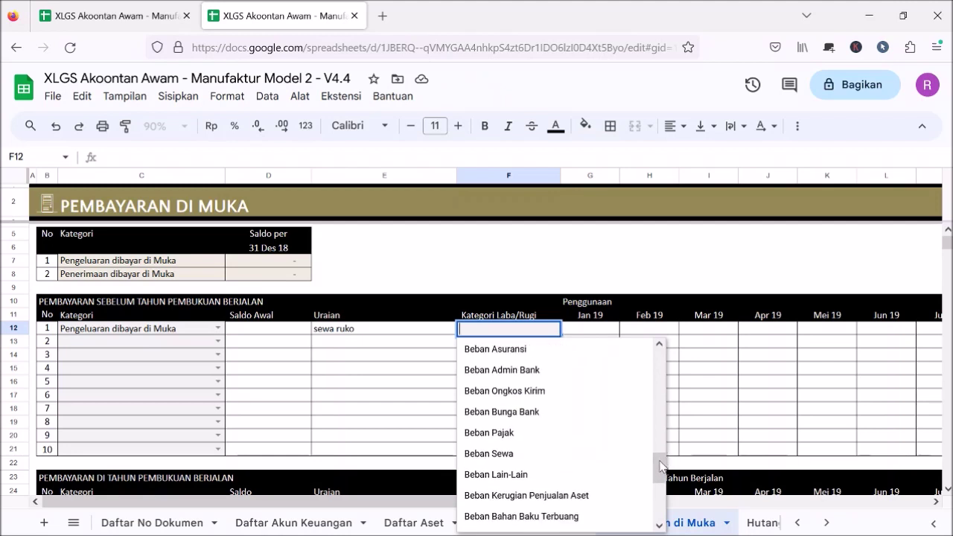
click(525, 456)
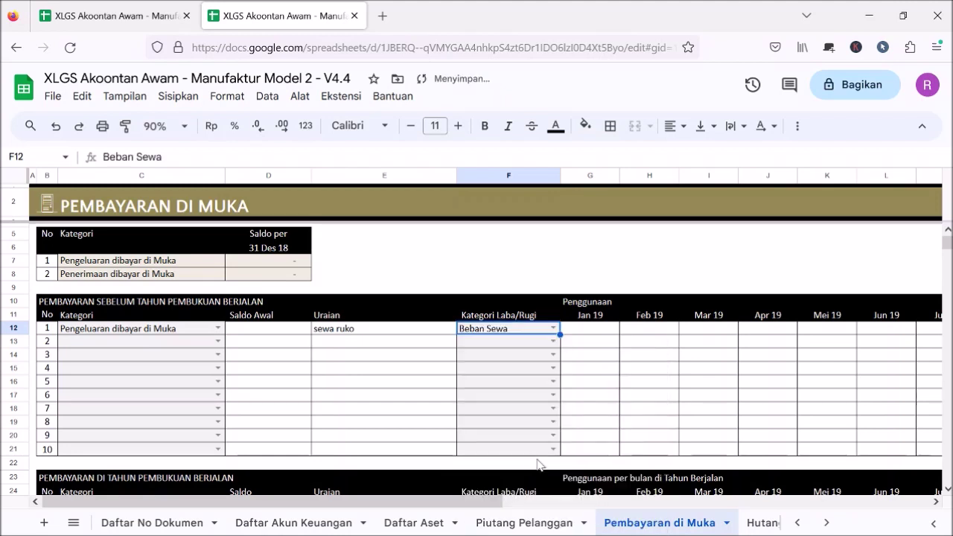
click(647, 331)
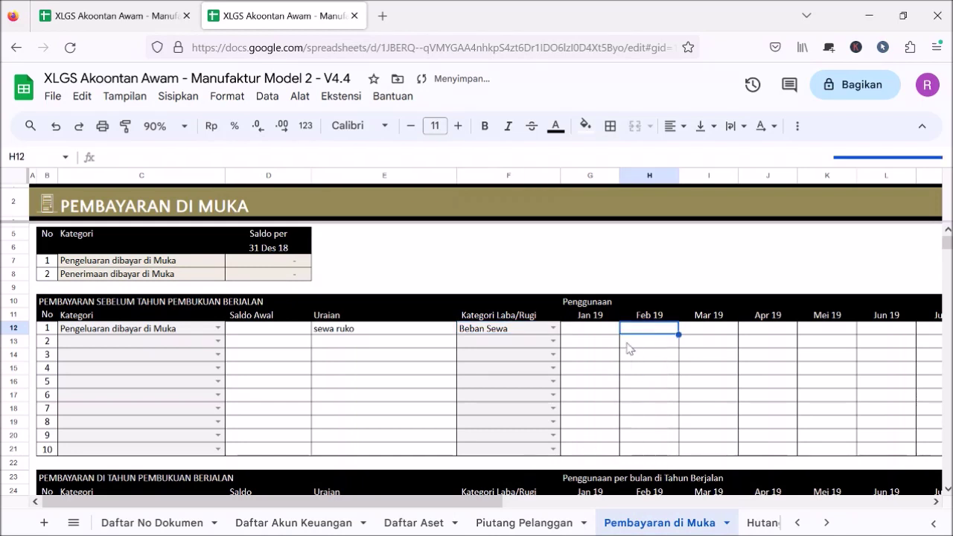
click(601, 330)
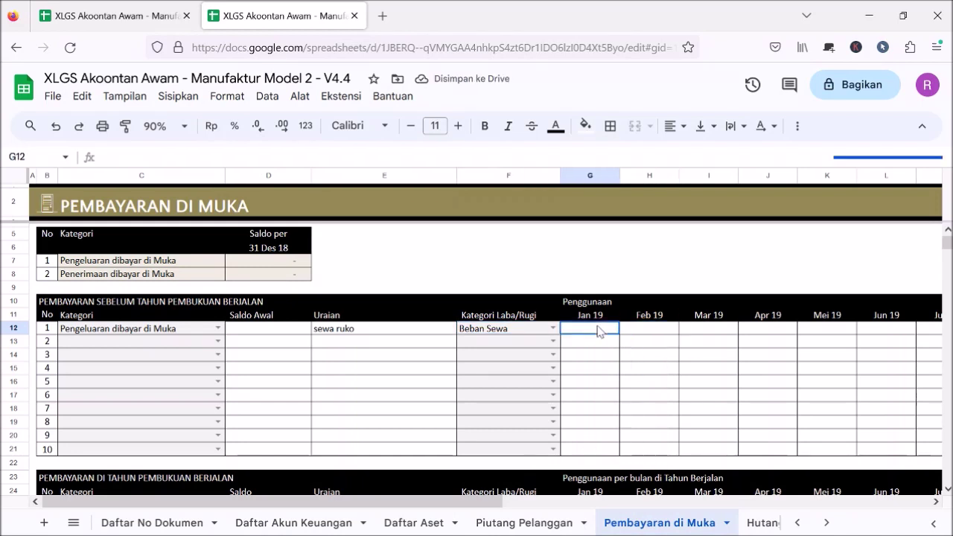
Set the Saldo Awal of the sewa ruko prepayment to 20.000.000
click(301, 330)
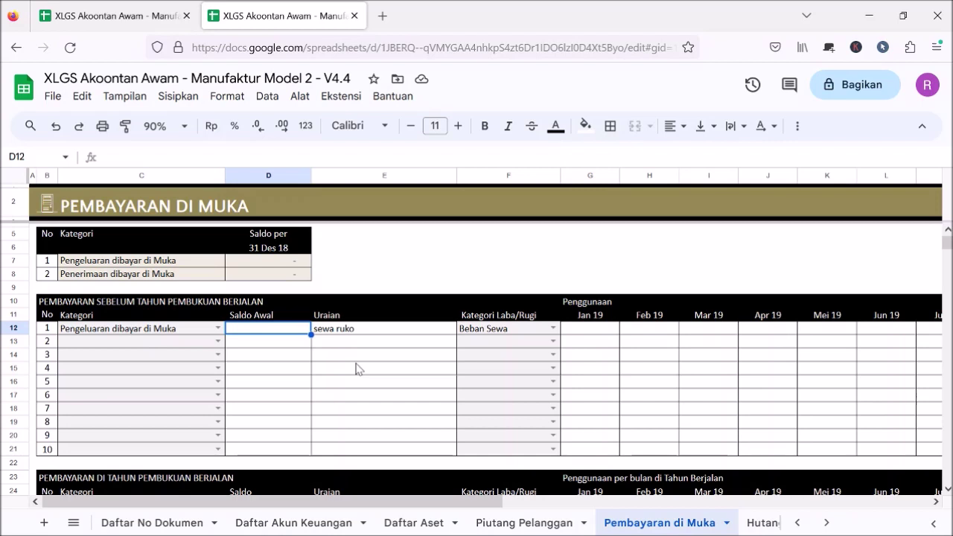
text(2)
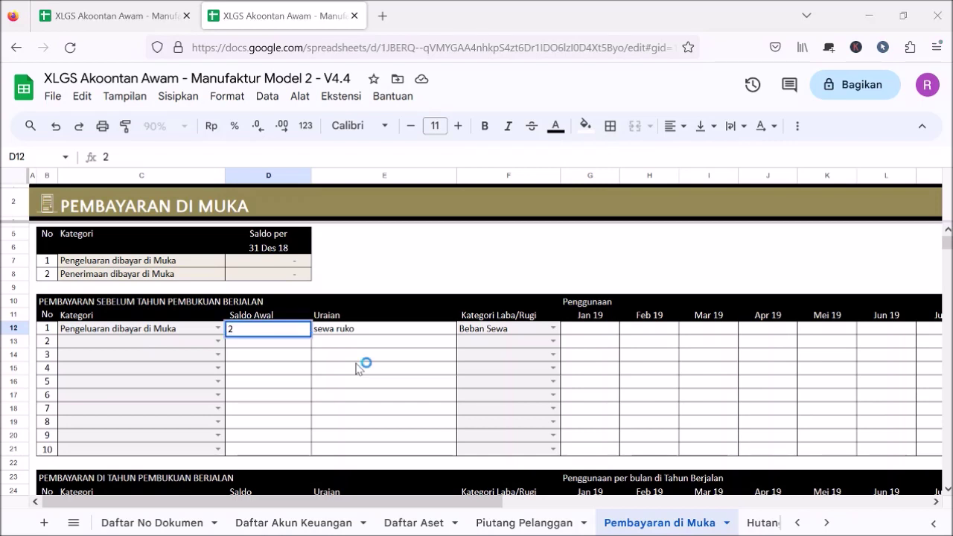
key(Return)
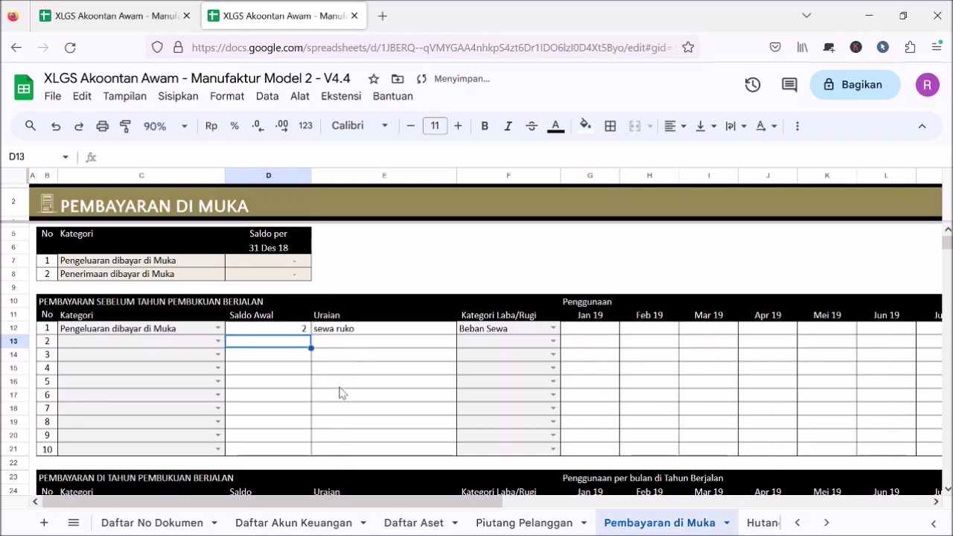
click(302, 330)
text(20.000.000)
key(Return)
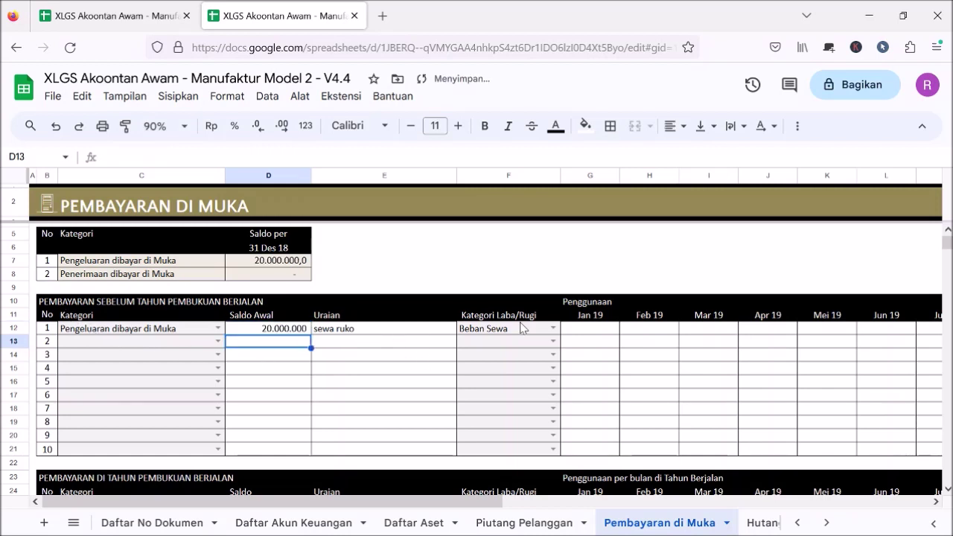
Enter 5.000.000 as the Jan 19 Penggunaan of the sewa ruko prepayment
click(613, 331)
text(5.000.000)
key(Return)
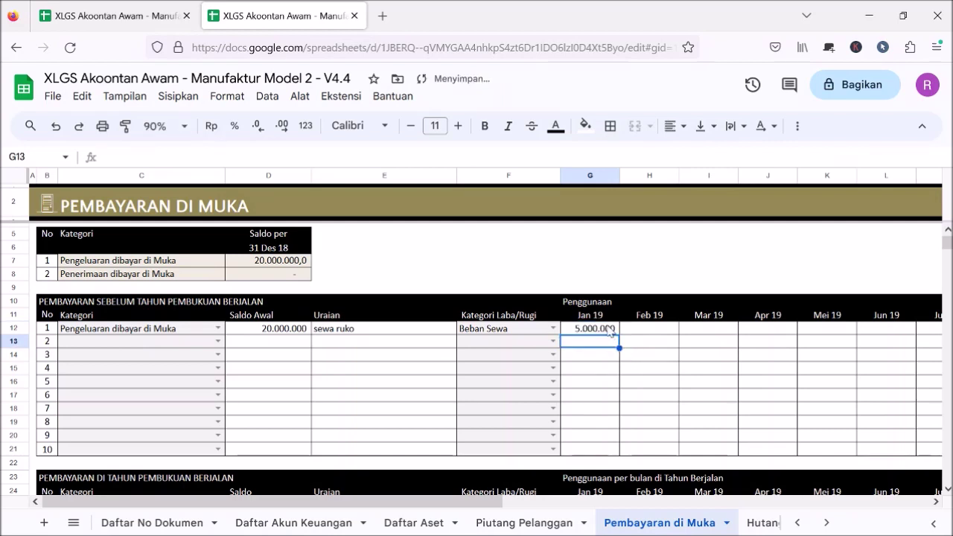
Copy the Jan 19 usage amount of sewa ruko into Feb 19, Mar 19 and Apr 19
click(610, 331)
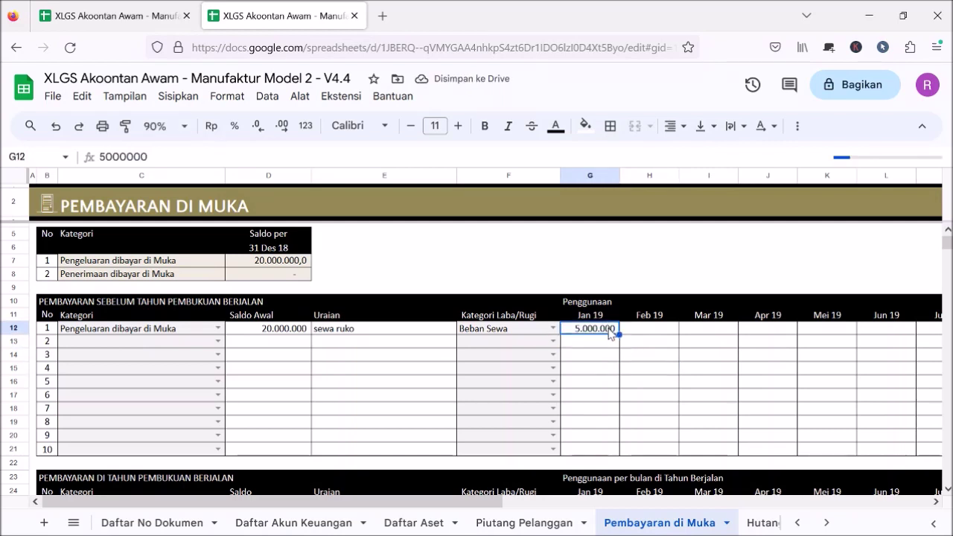
key(ctrl+c)
click(653, 330)
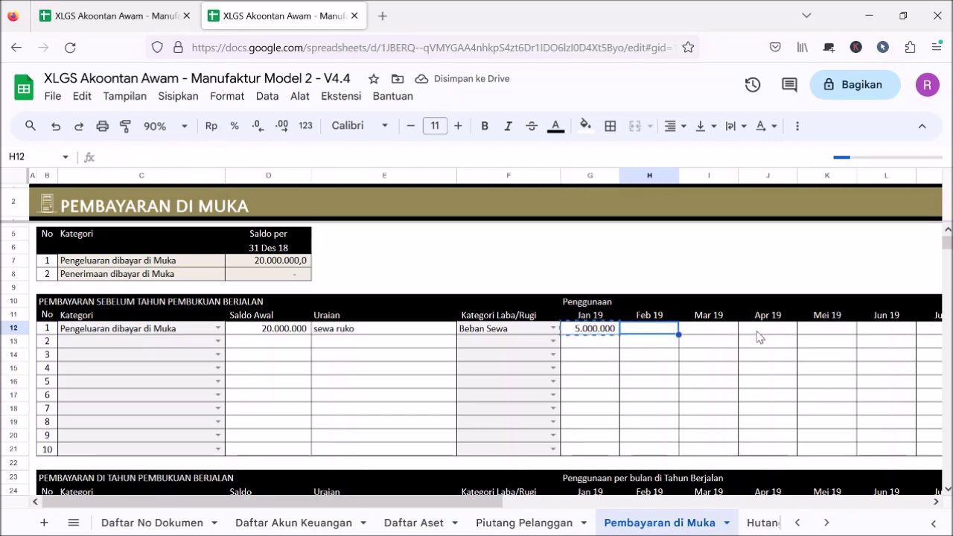
shift+click(760, 336)
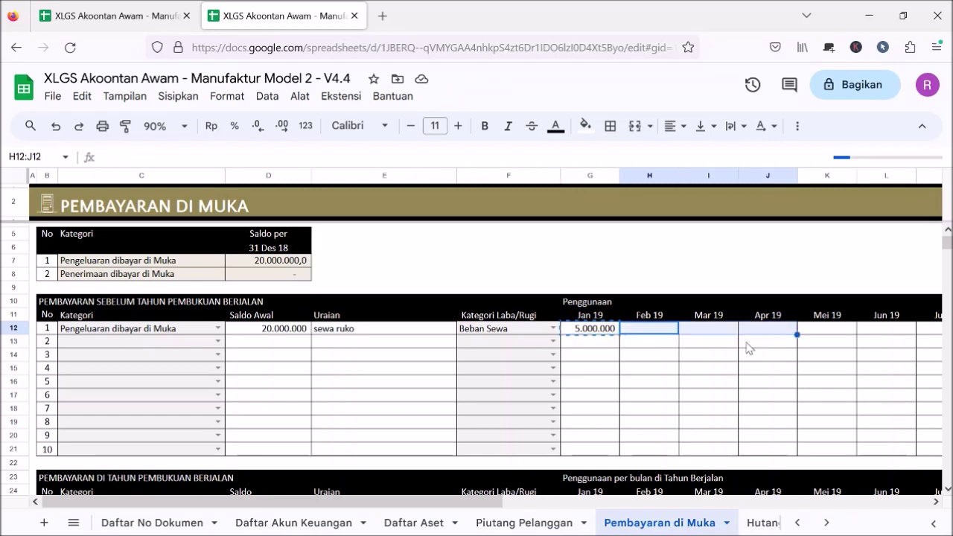
key(ctrl+v)
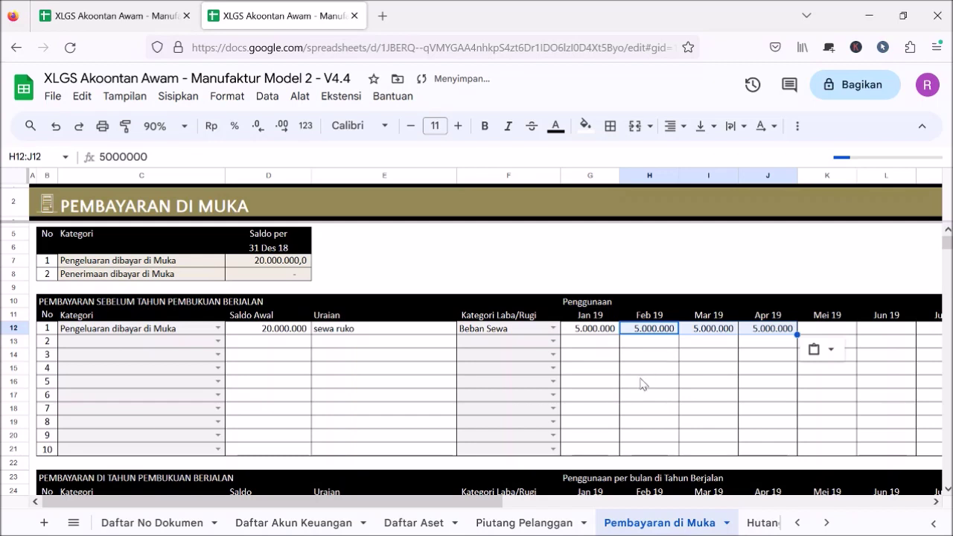
click(649, 382)
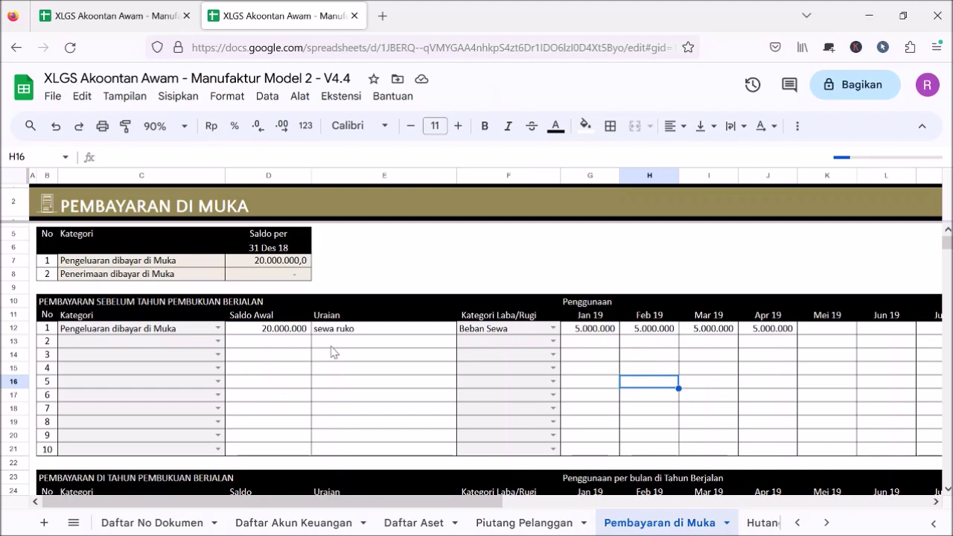
Compare the prepayment table for earlier years with the table for payments made in the current bookkeeping year
scroll(334, 351, down, 1)
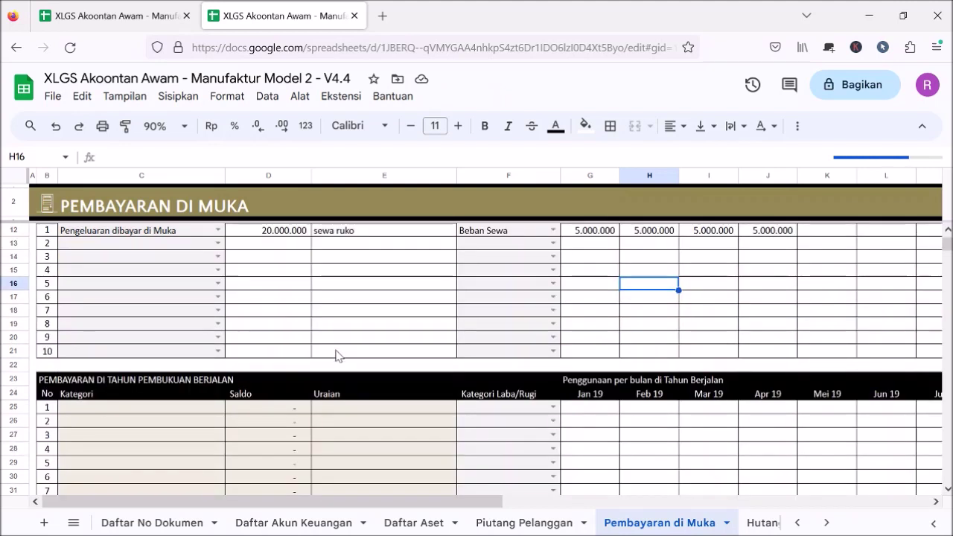
scroll(337, 356, down, 2)
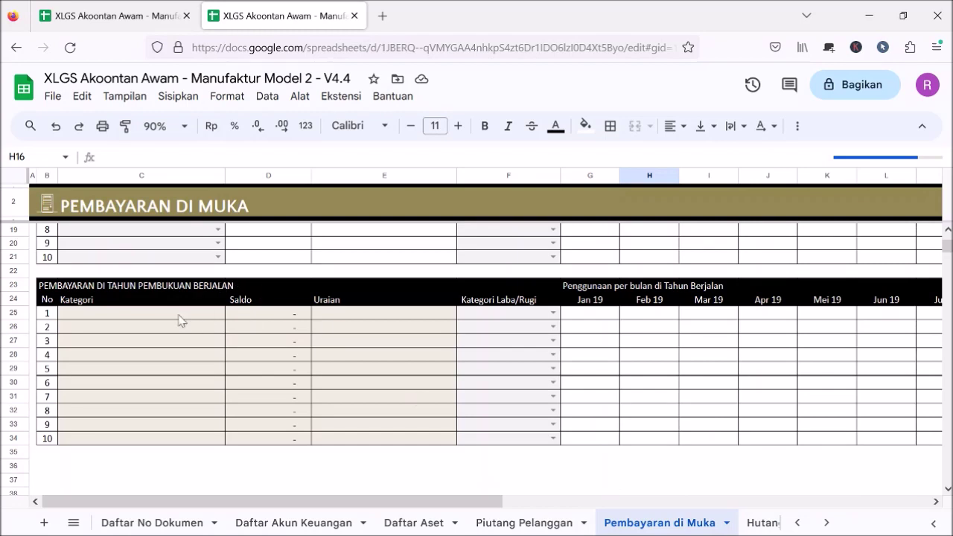
scroll(274, 312, up, 2)
scroll(274, 313, up, 2)
scroll(193, 360, down, 3)
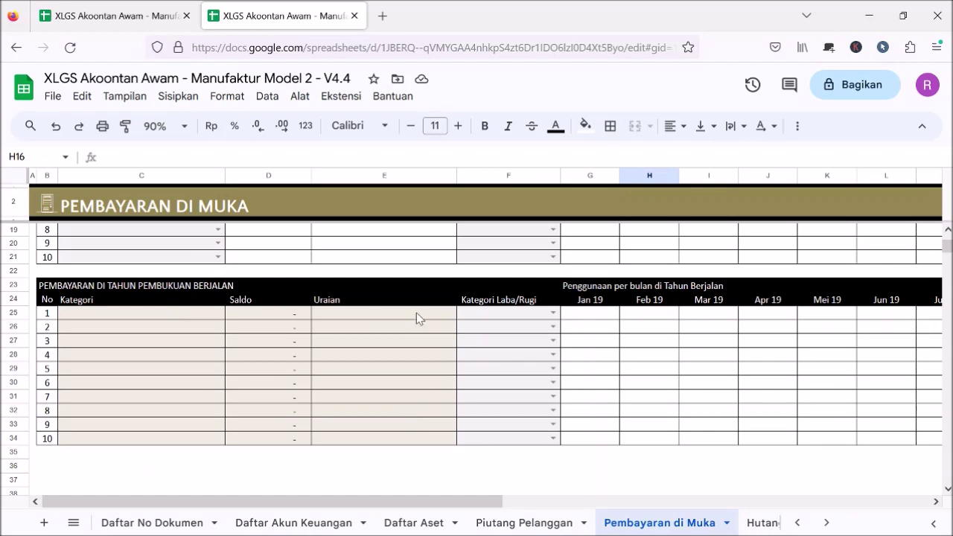
scroll(416, 319, up, 2)
scroll(416, 318, up, 2)
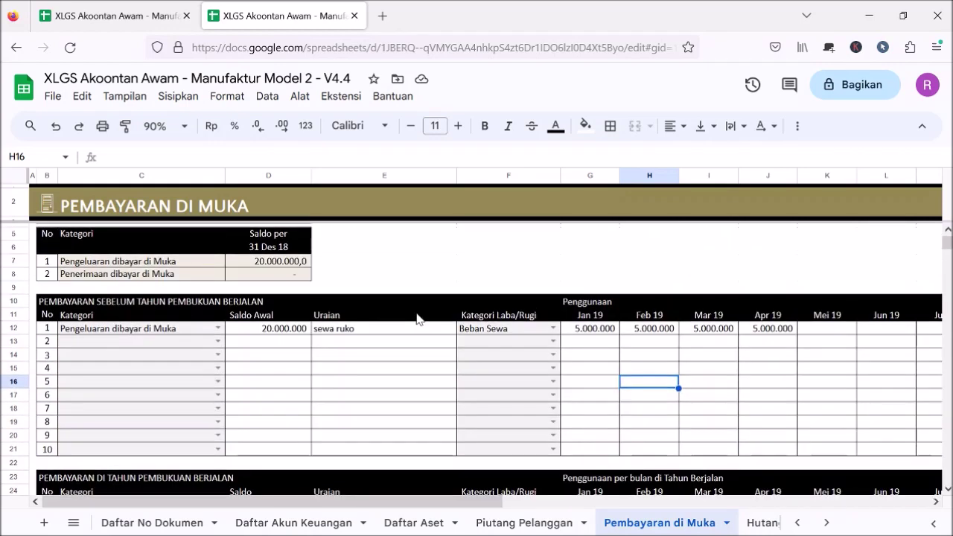
scroll(418, 320, down, 2)
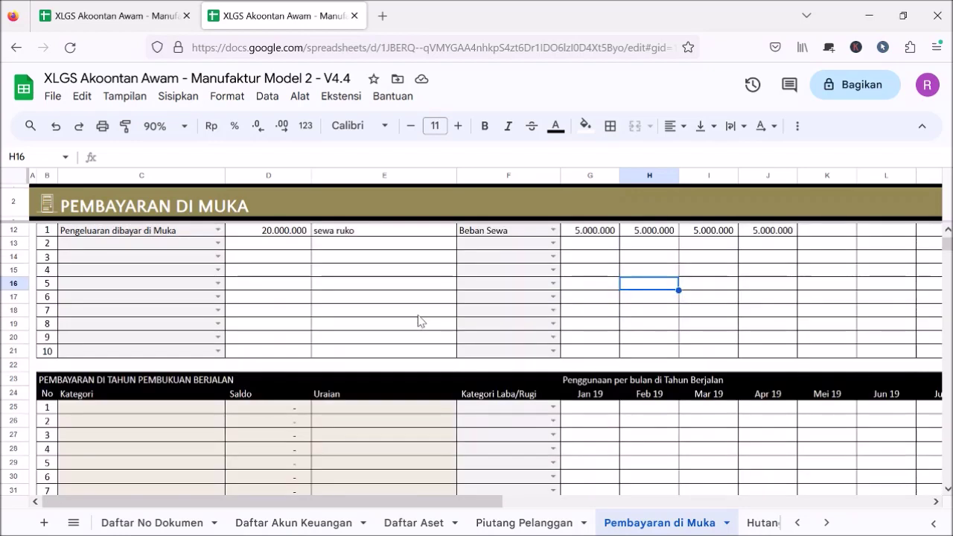
scroll(418, 321, up, 2)
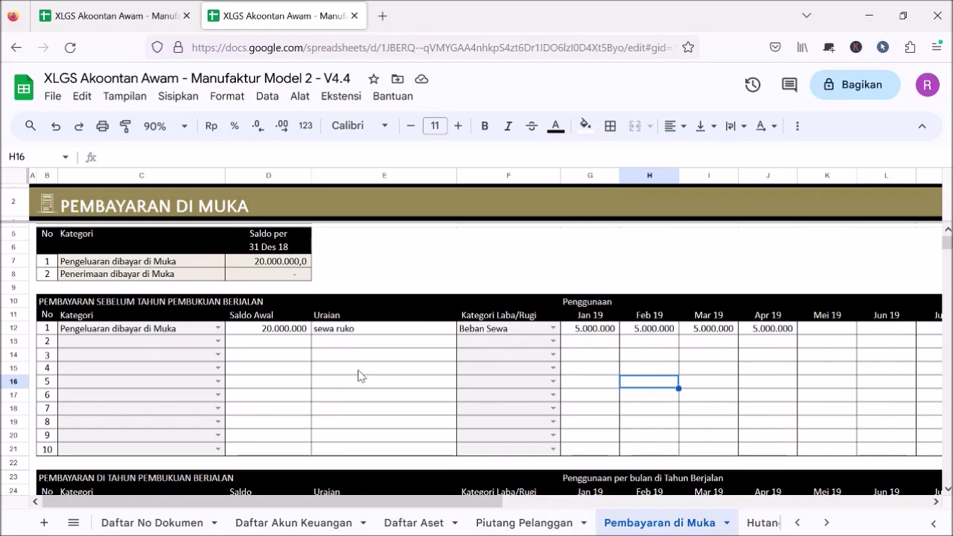
scroll(432, 327, down, 2)
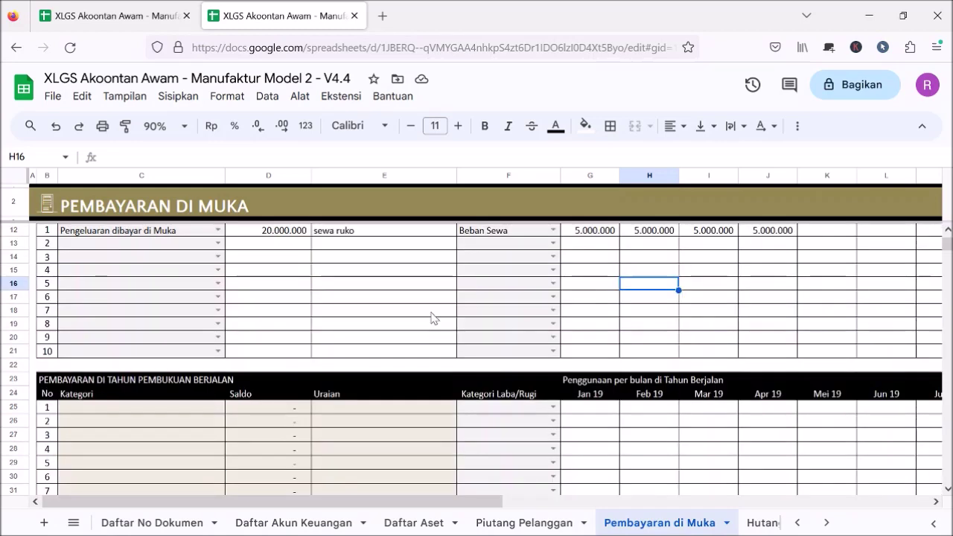
scroll(432, 319, up, 2)
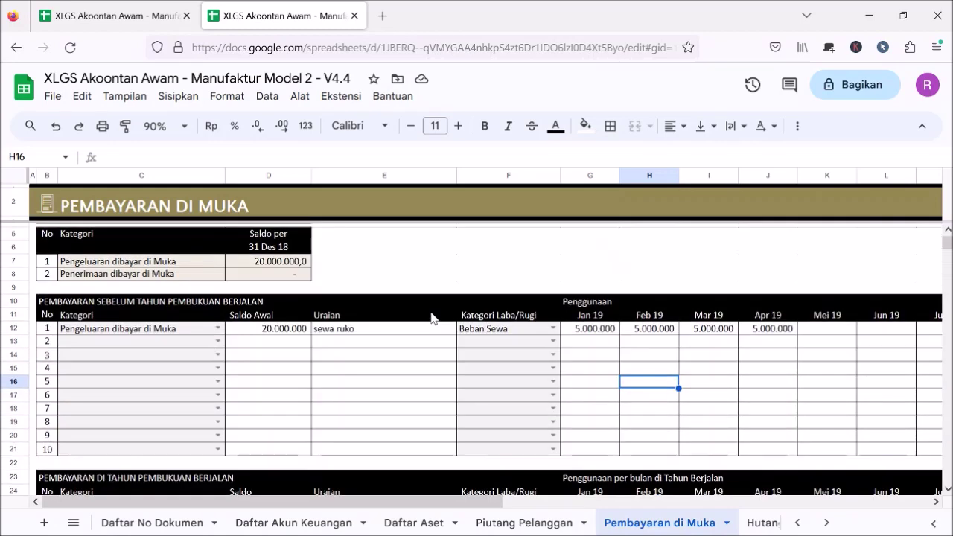
Return to the Menu sheet and open the Daftar Toko | Cabang list from the Setup section
click(47, 201)
click(91, 232)
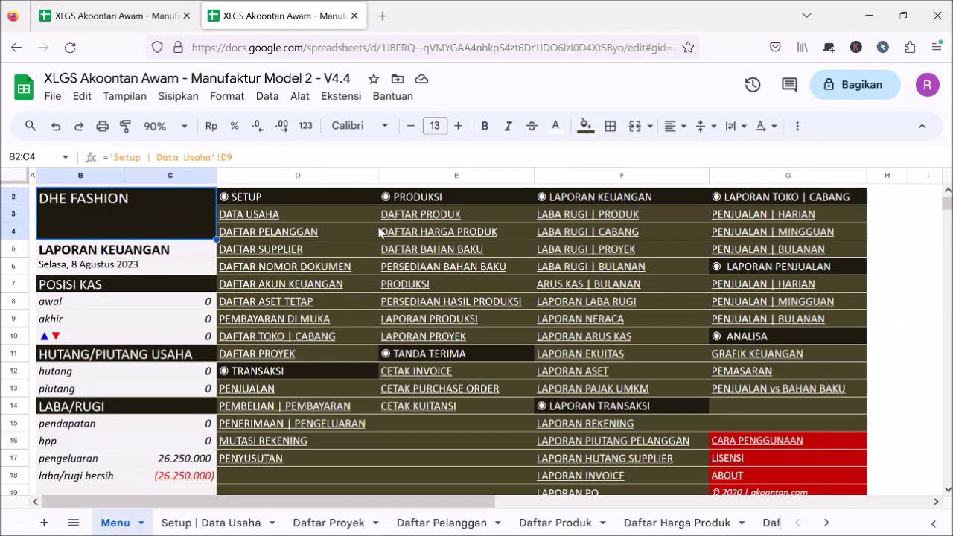
click(313, 340)
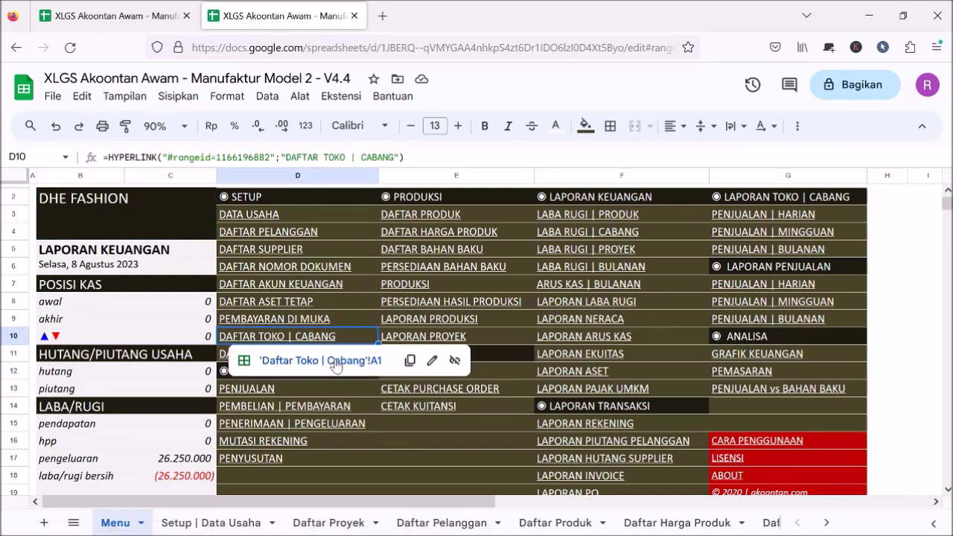
click(331, 361)
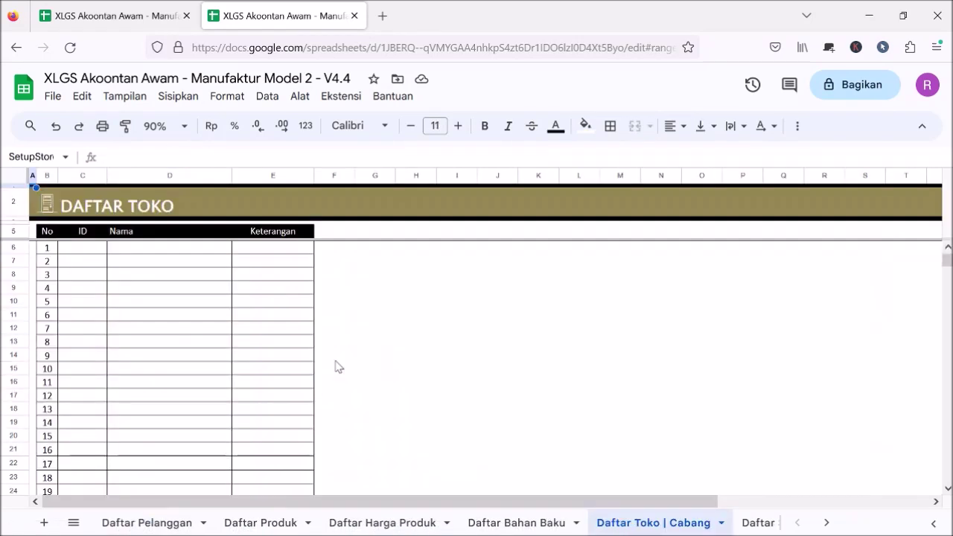
Add the first store to the Daftar Toko list with ID ID001 and Nama Kantor Pusat
click(87, 257)
click(86, 249)
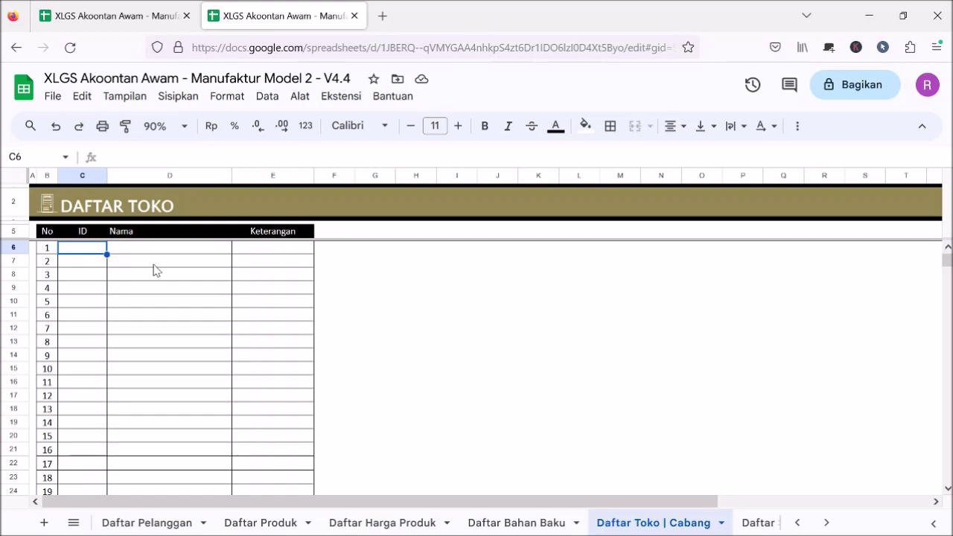
text(ID001)
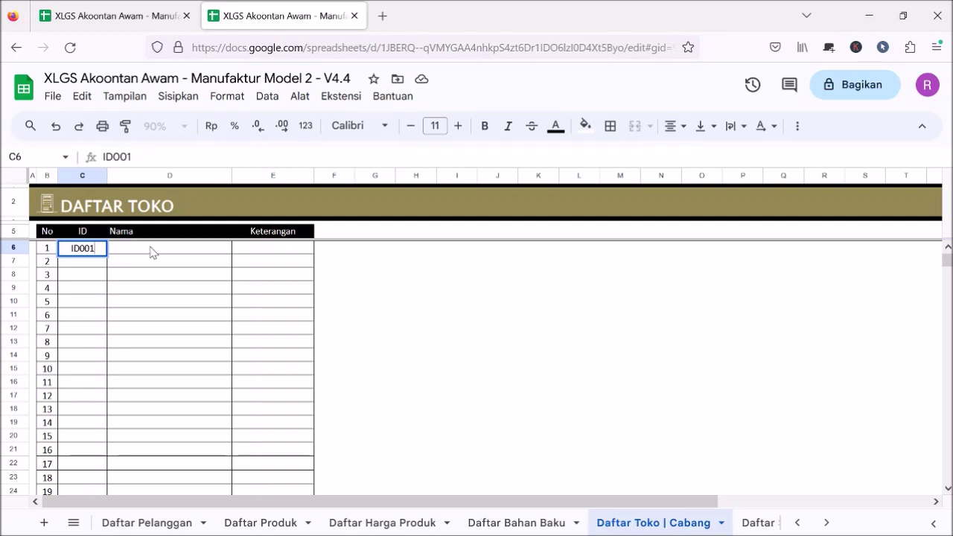
click(151, 252)
text(Kantor Pusat)
key(Return)
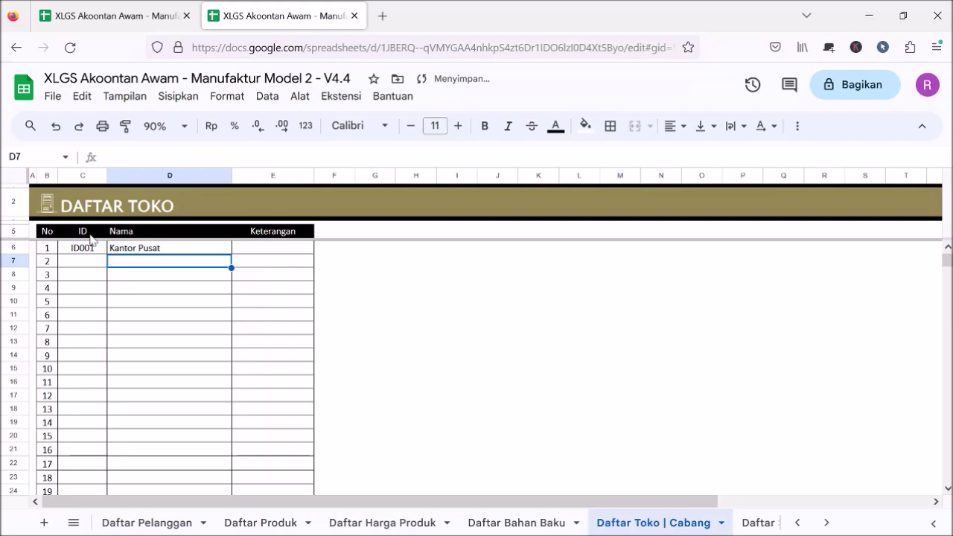
Return to the Menu sheet and bring up the link to the daily sales report under Laporan Toko | Cabang
click(47, 203)
click(93, 233)
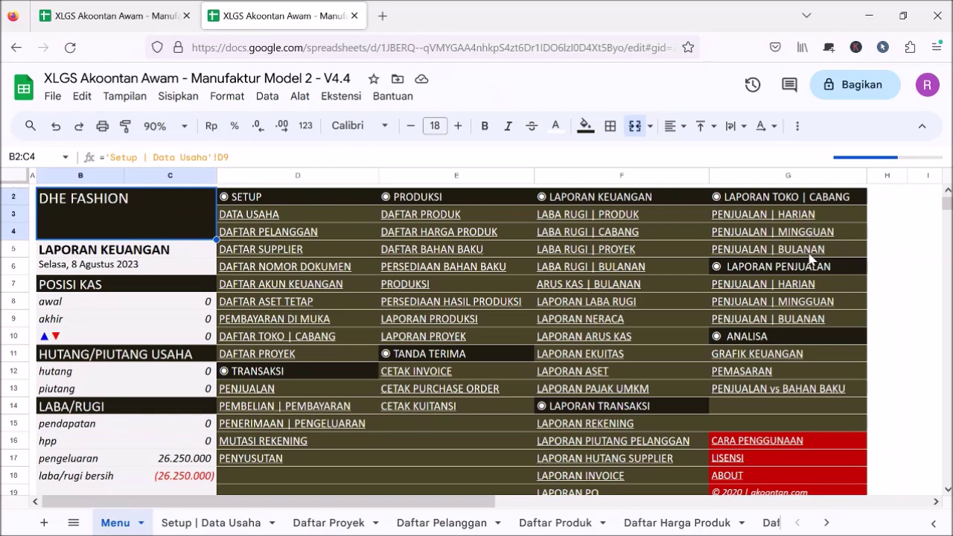
click(808, 216)
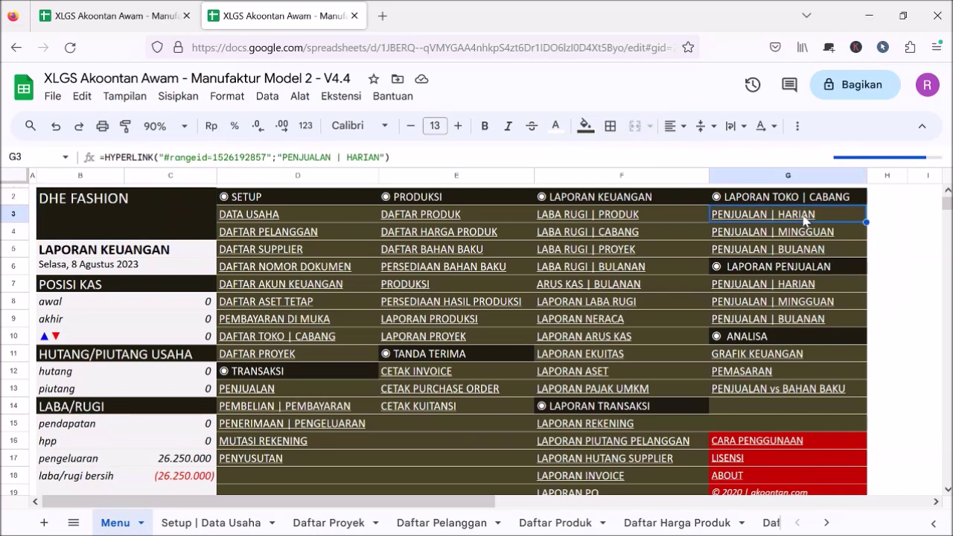
mouse_move(804, 220)
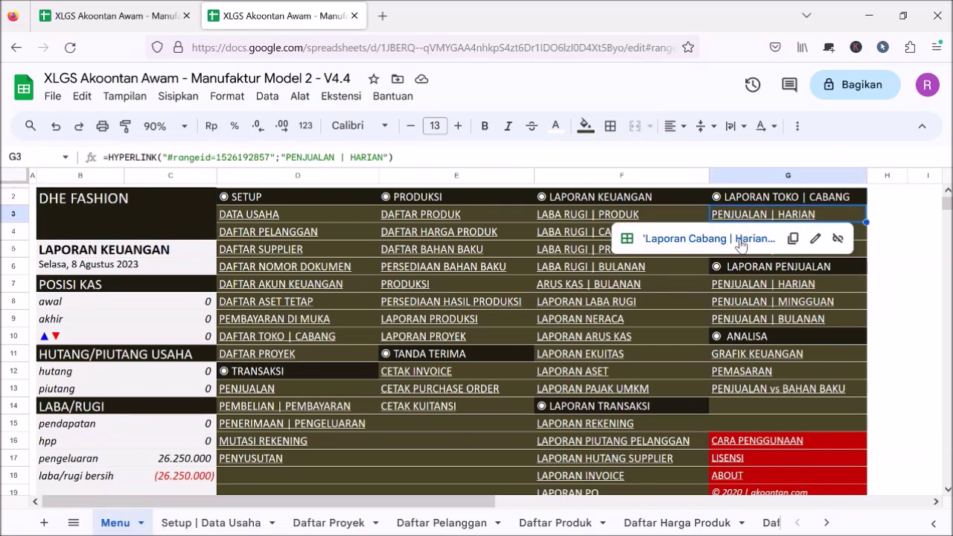
View the daily store and branch sales report (PENJUALAN | HARIAN), then return to the Menu sheet
click(761, 248)
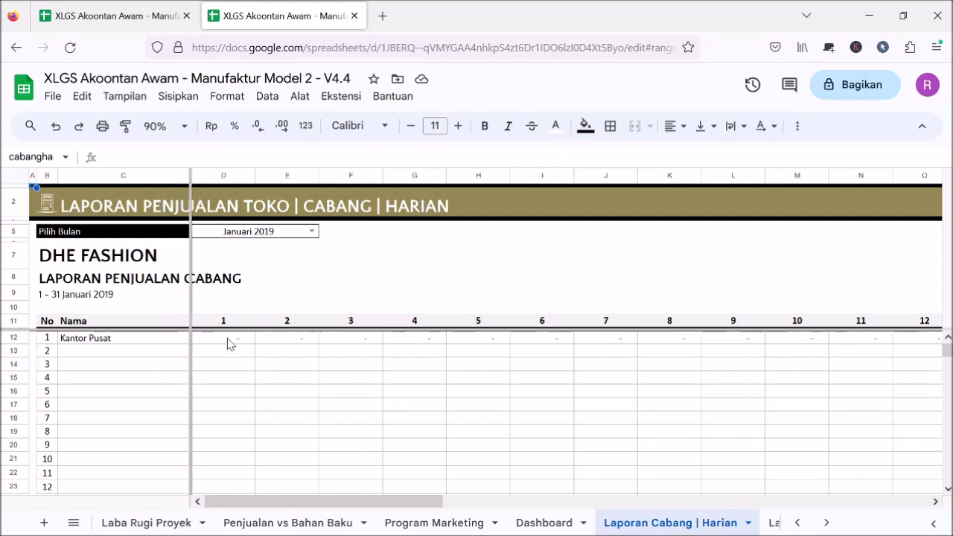
click(44, 208)
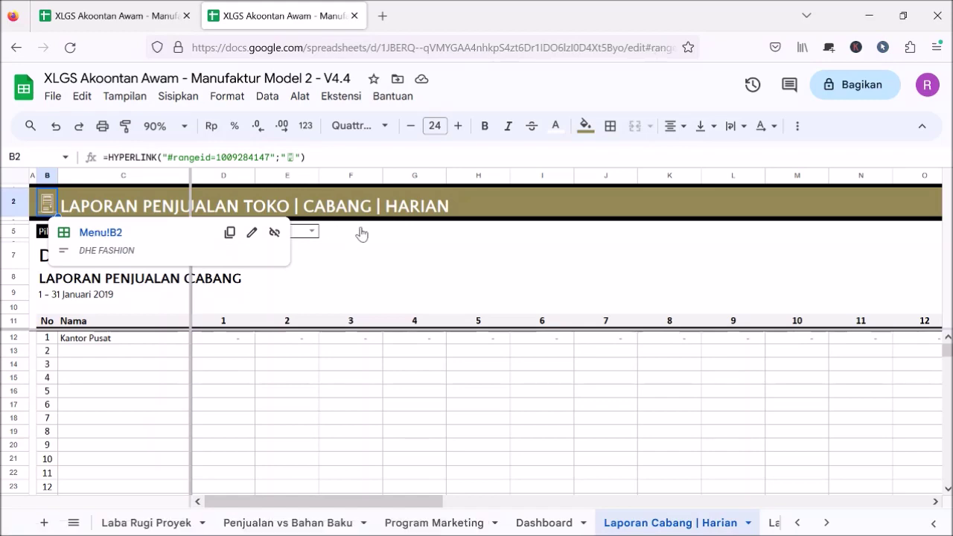
key(alt+Return)
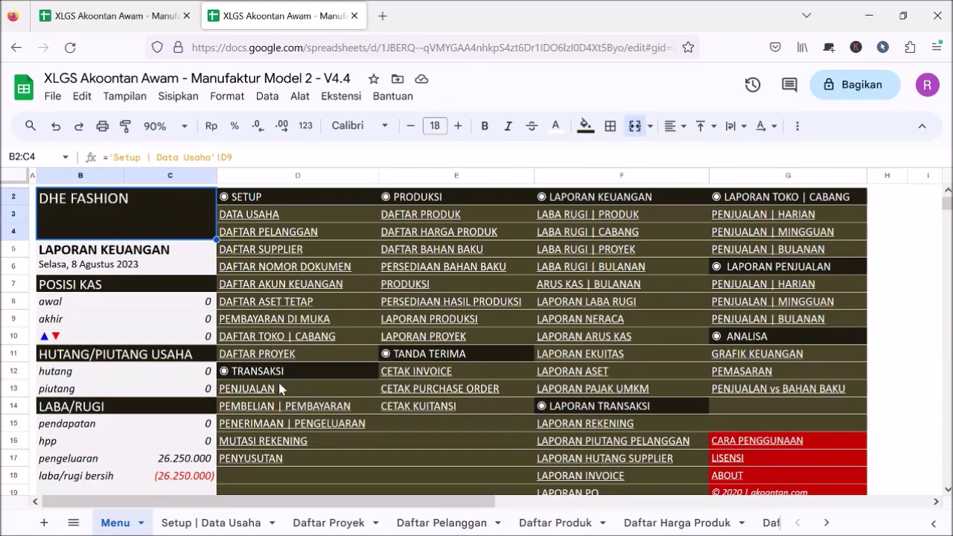
Open the PENJUALAN transaction sheet, check the Cabang choices for the first row, and return to the Menu sheet
click(261, 390)
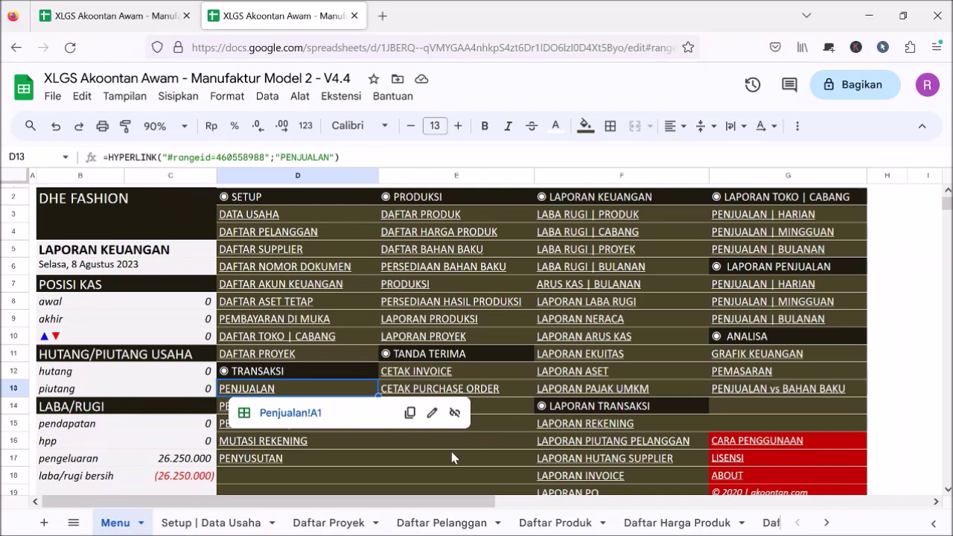
key(alt+Return)
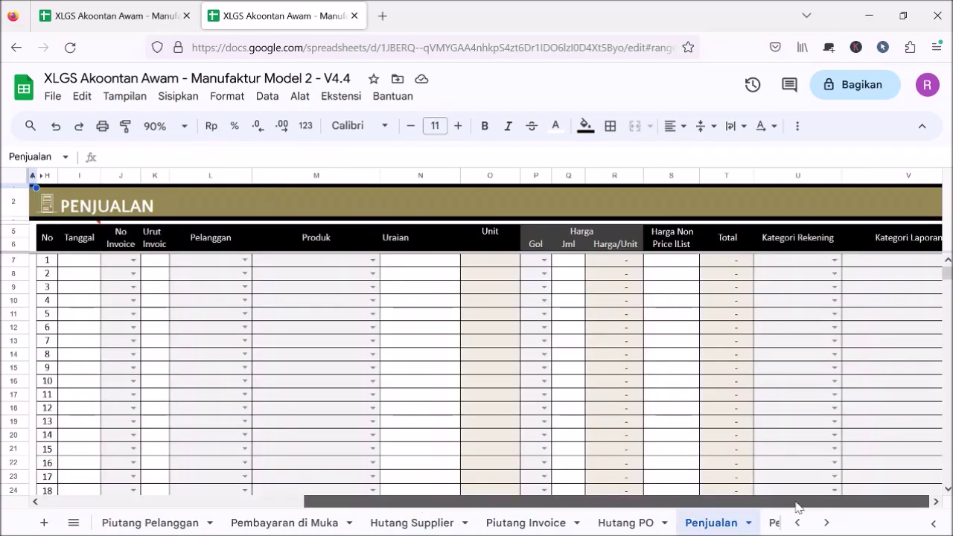
scroll(798, 506, right, 5)
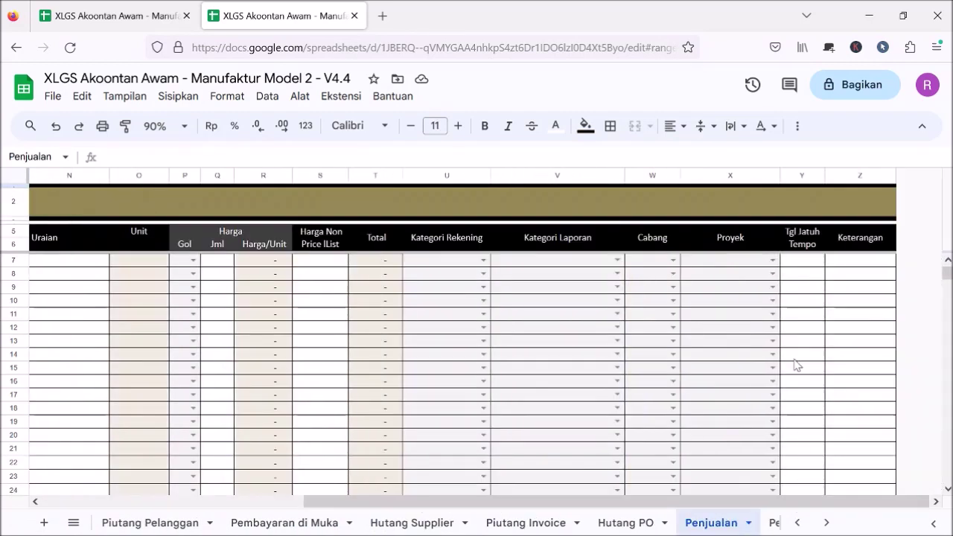
click(656, 262)
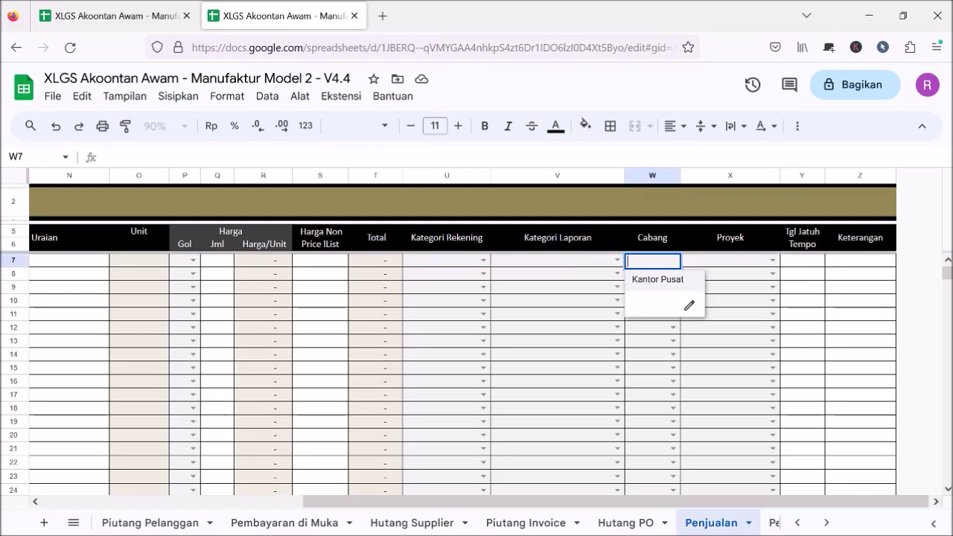
click(813, 290)
drag(784, 505, 306, 491)
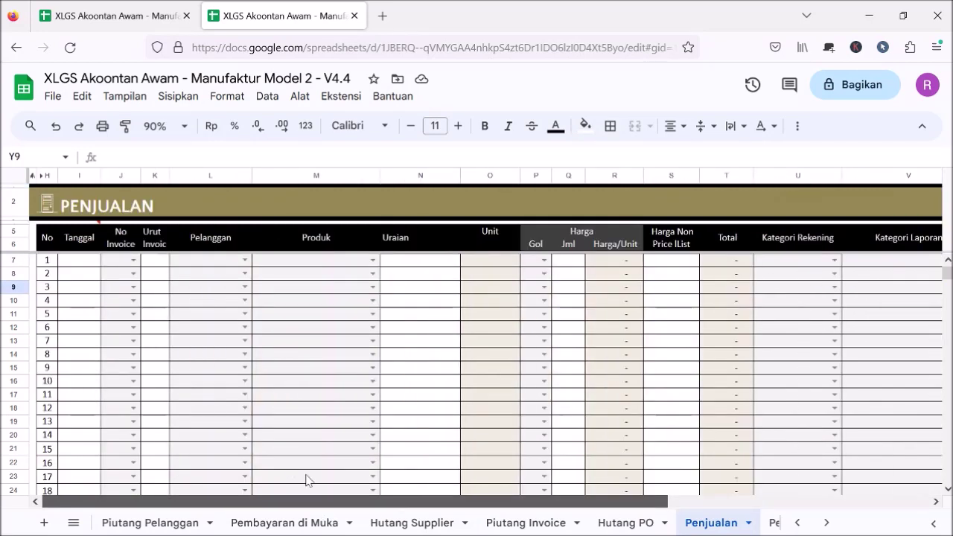
click(41, 207)
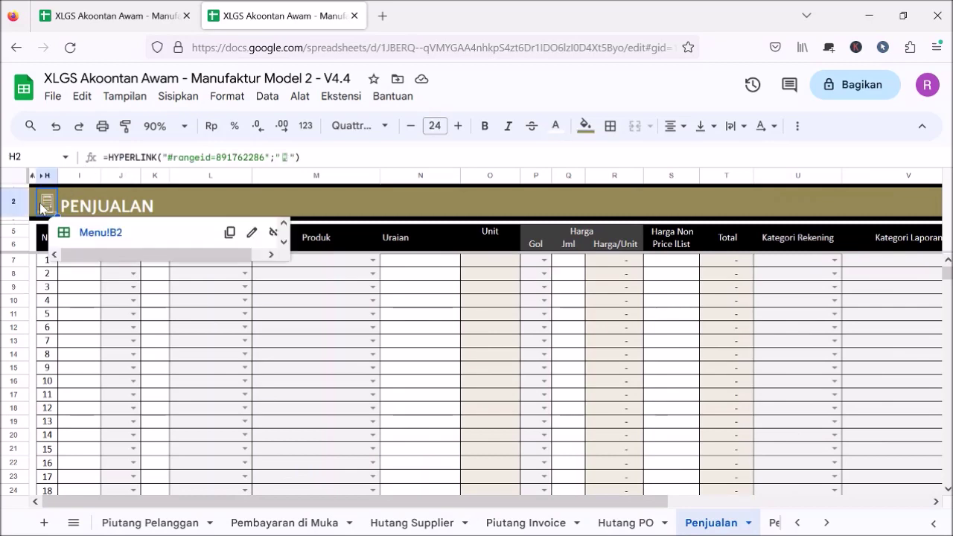
click(88, 234)
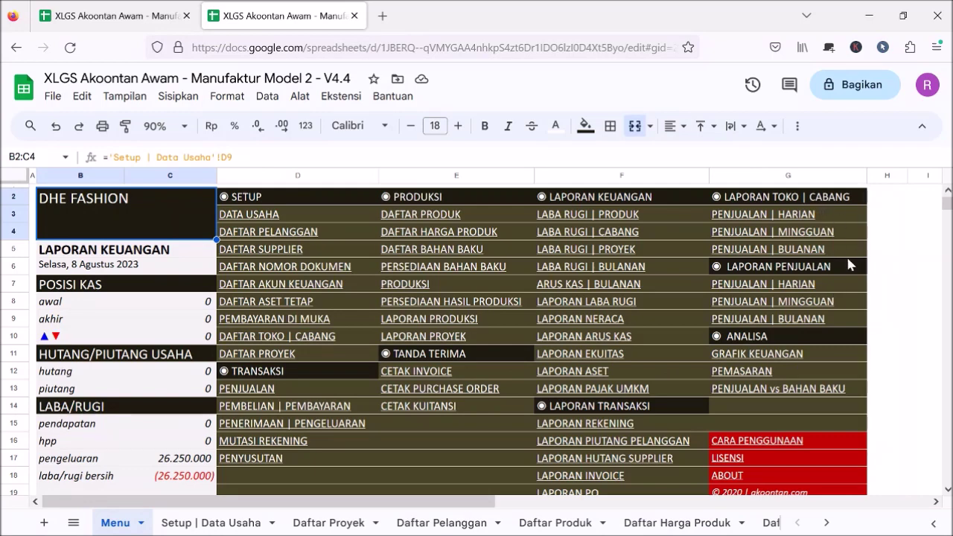
View the PENJUALAN vs BAHAN BAKU analysis sheet and return to the Menu sheet
click(819, 394)
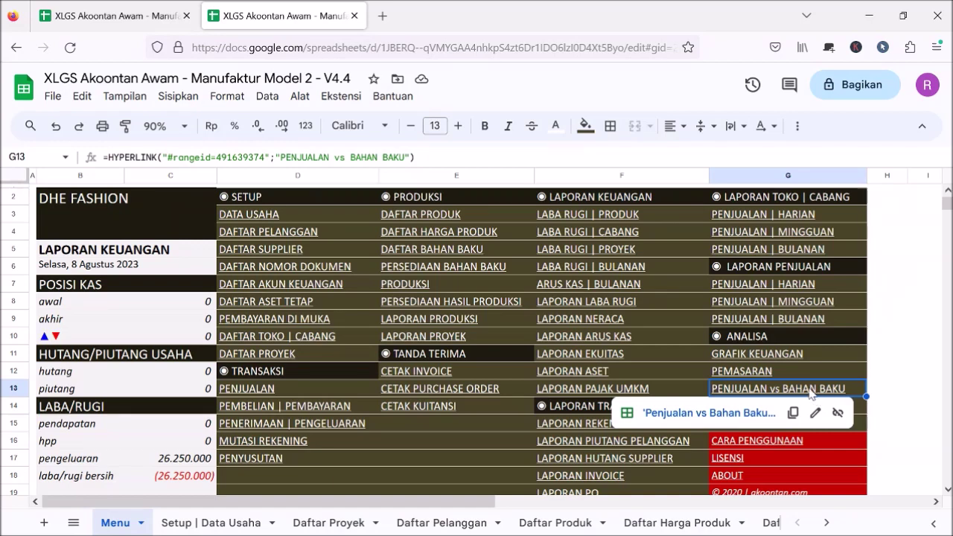
click(735, 412)
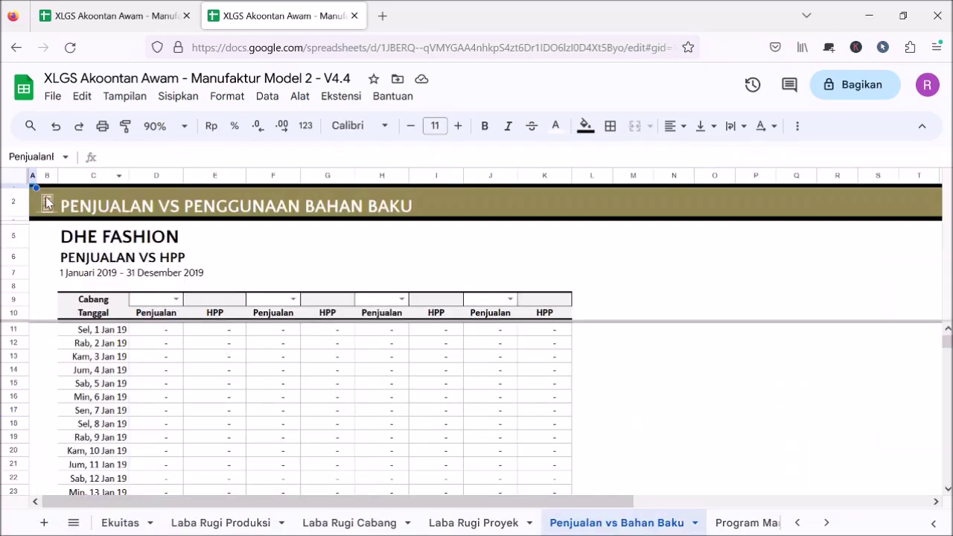
click(47, 201)
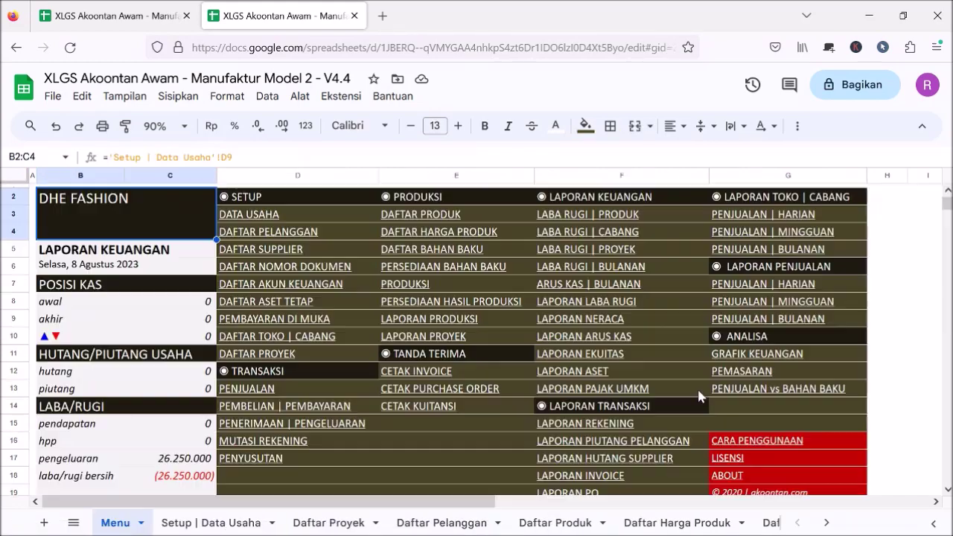
View the DAFTAR PROYEK setup sheet and return to the Menu sheet
click(284, 358)
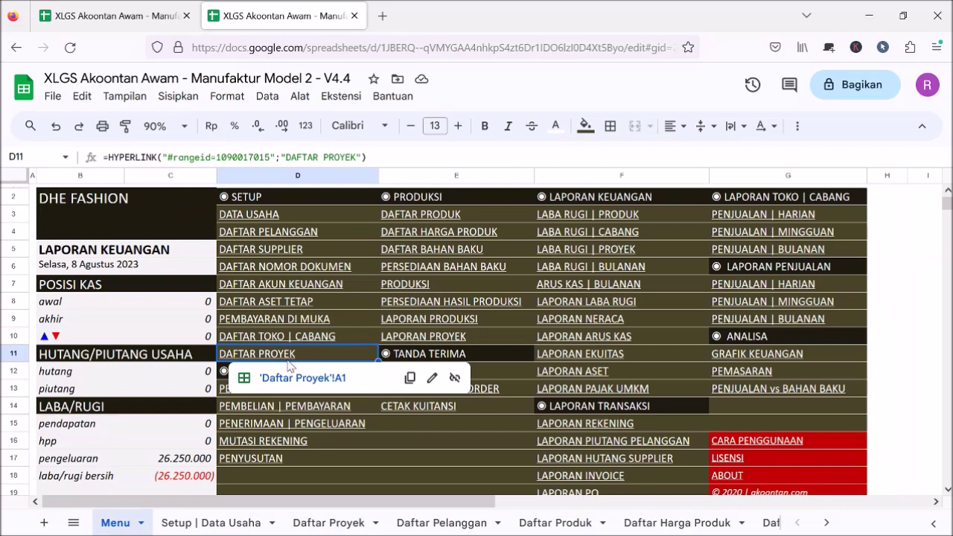
click(316, 387)
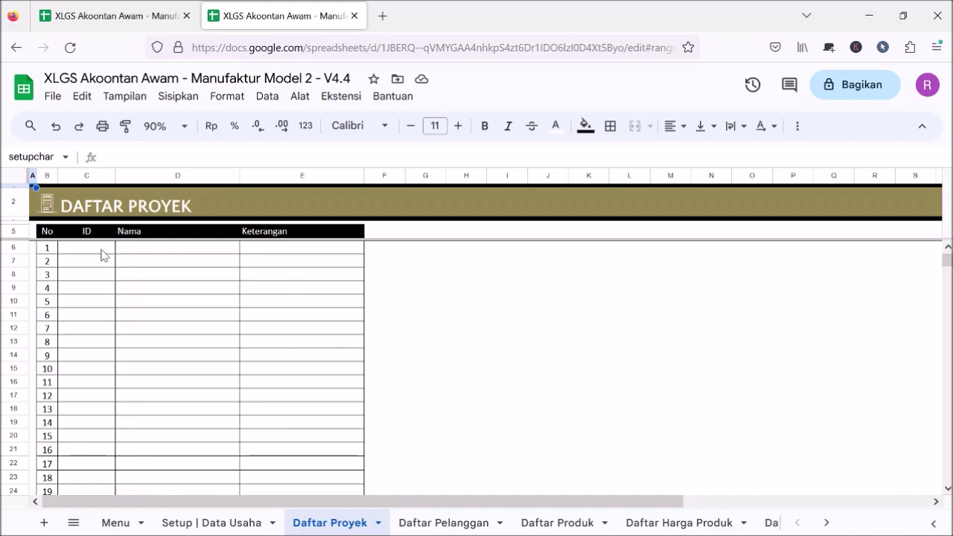
click(48, 200)
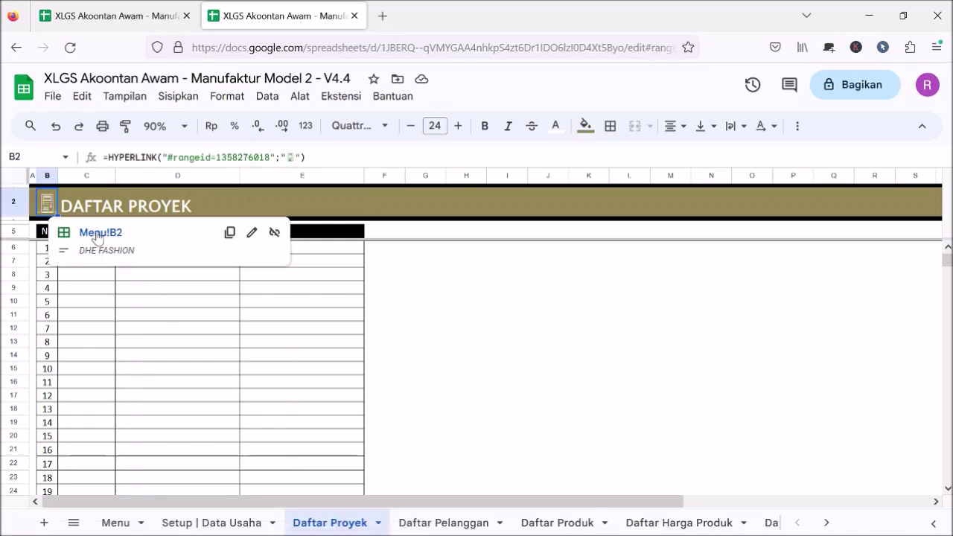
click(97, 233)
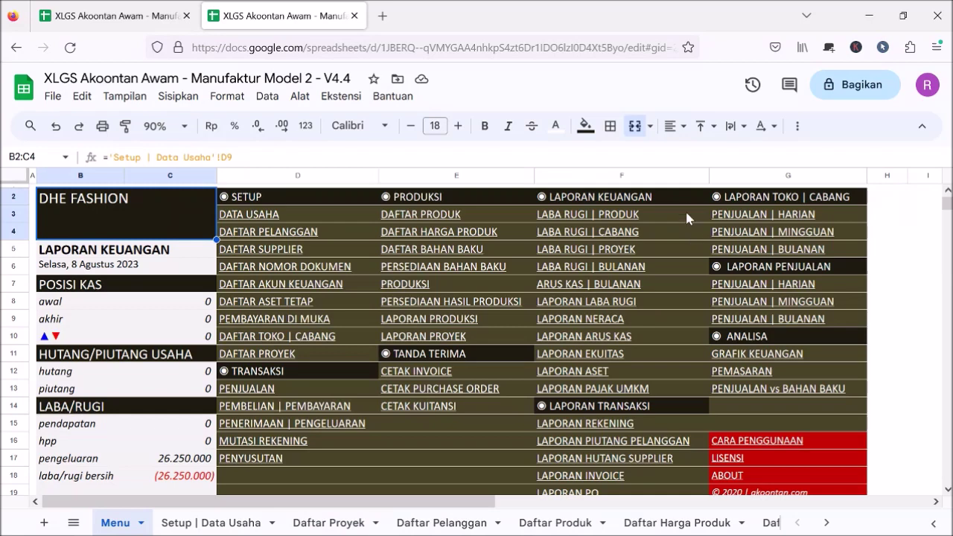
View the LABA RUGI | PROYEK financial report and return to the Menu sheet
click(632, 256)
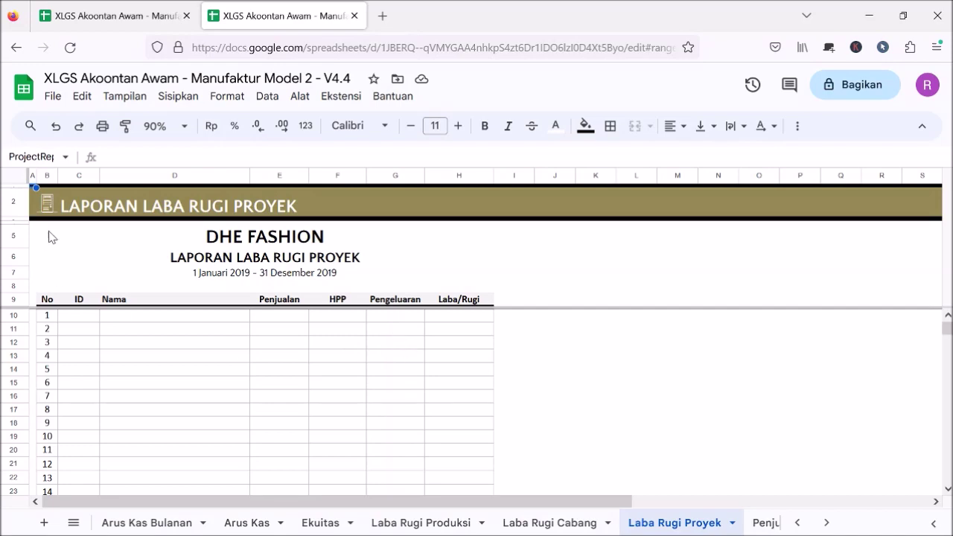
click(51, 211)
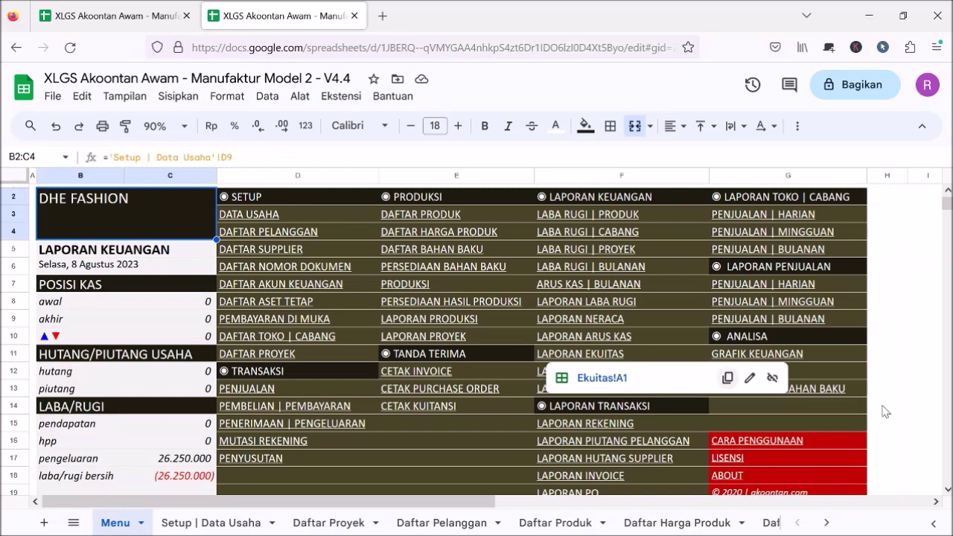
click(866, 337)
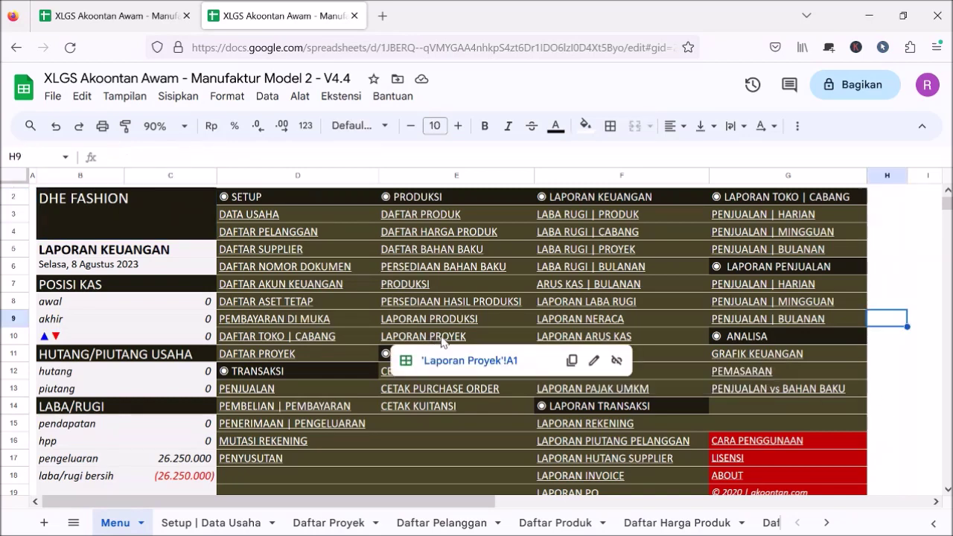
Open the LAPORAN PROYEK sheet and check the choices offered for Pilih Proyek without selecting one
click(441, 339)
click(462, 362)
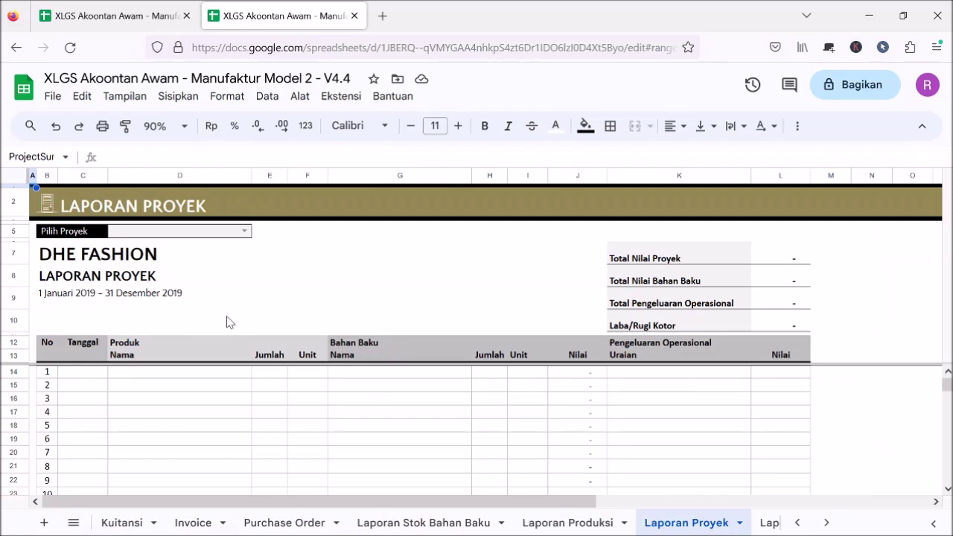
click(245, 231)
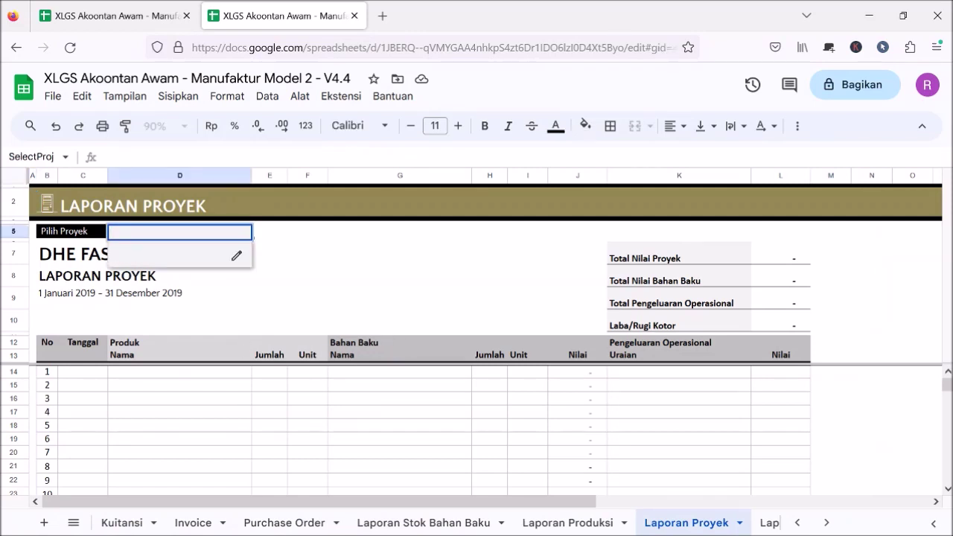
click(279, 234)
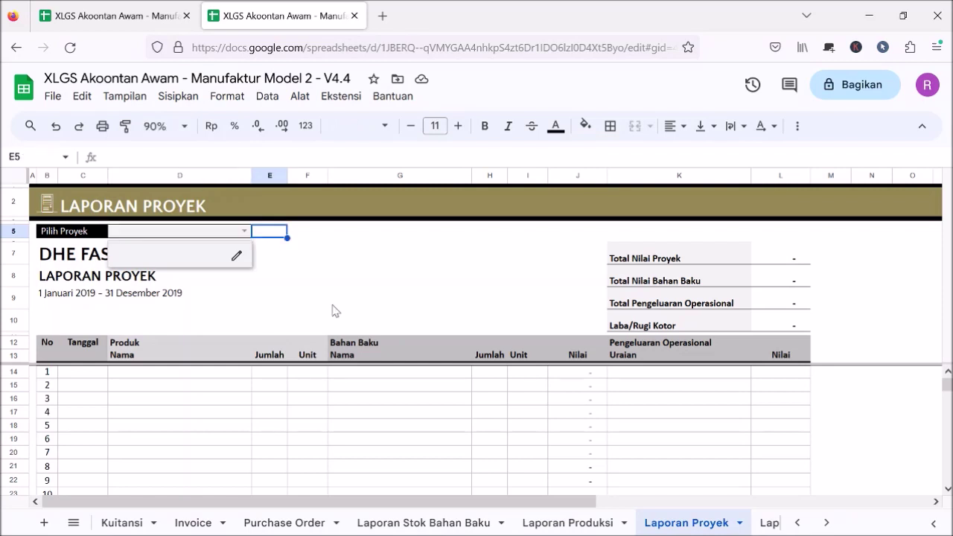
Switch to the Contoh Konveksi workbook and open its LAPORAN PROYEK sheet through the Menu sheet
click(100, 7)
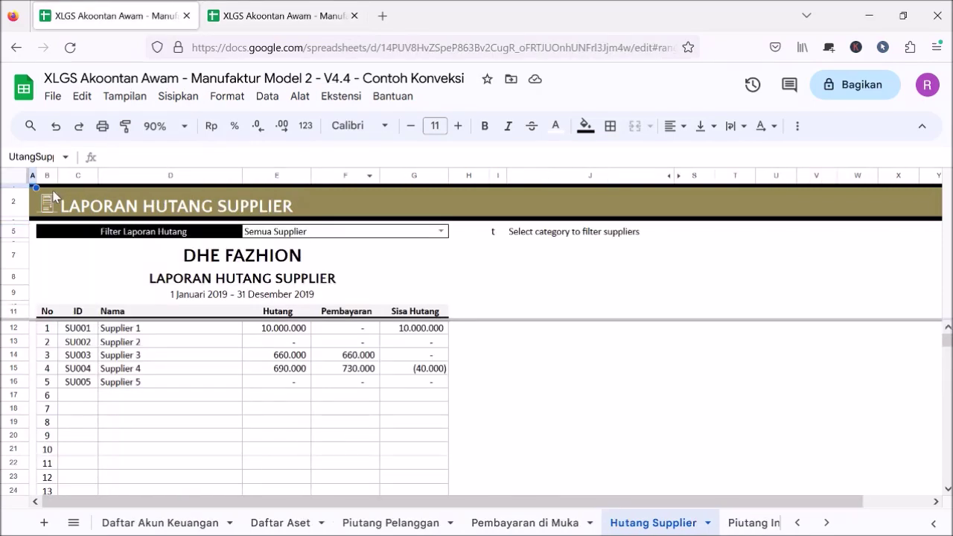
click(46, 203)
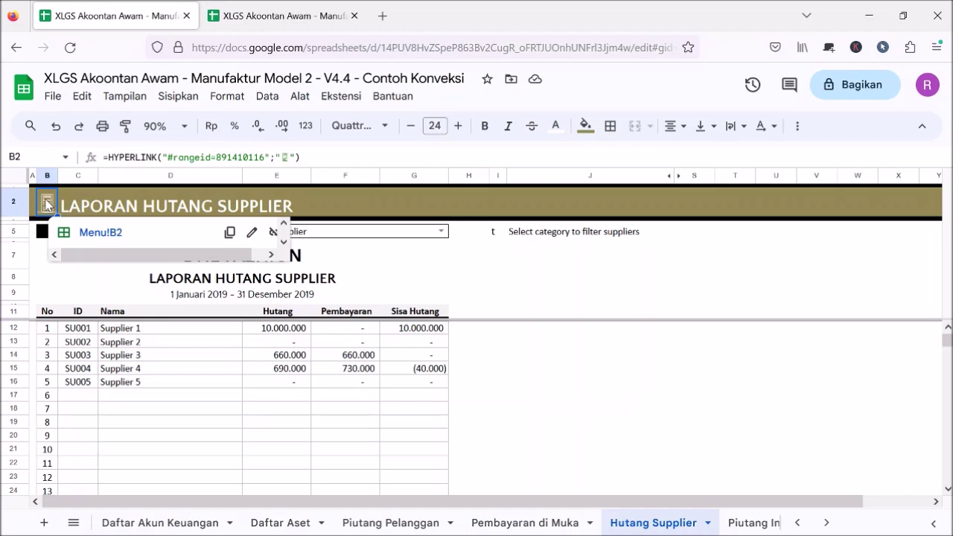
click(93, 232)
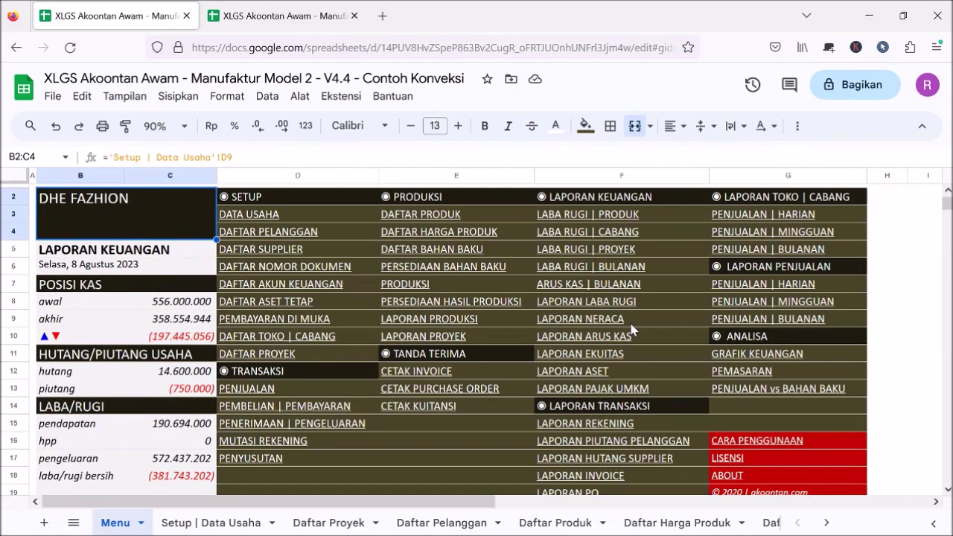
click(459, 339)
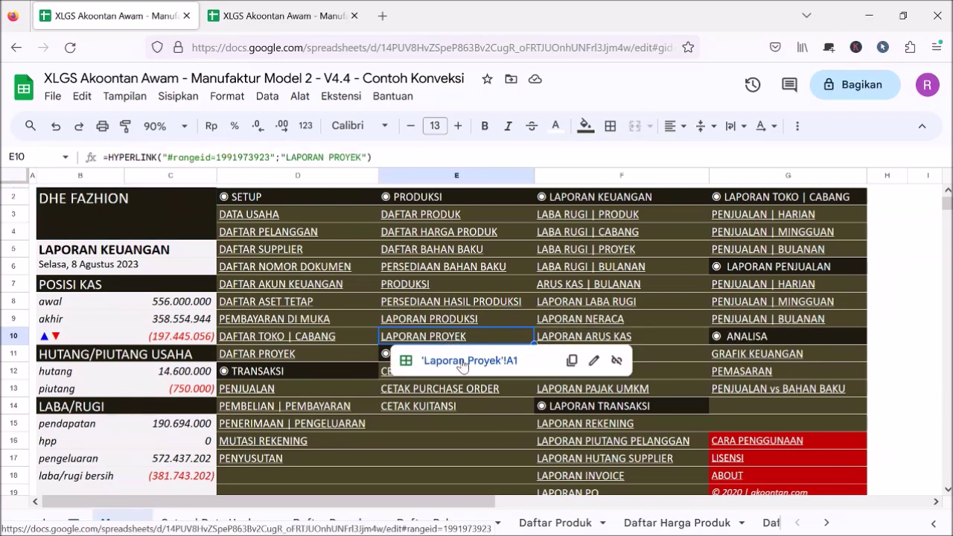
click(444, 368)
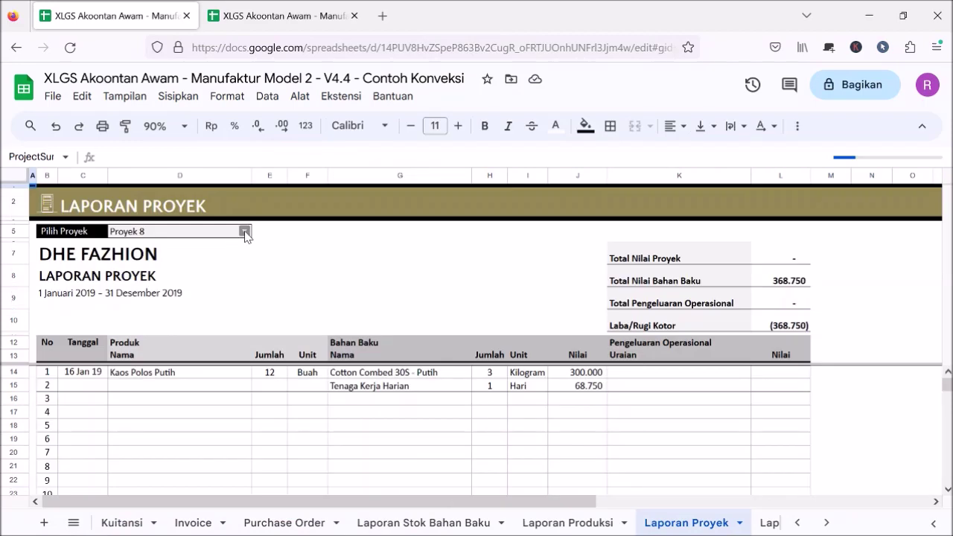
Set Pilih Proyek to Proyek 6 - Maklon PT AB in the project report, then return to the Menu sheet
click(246, 233)
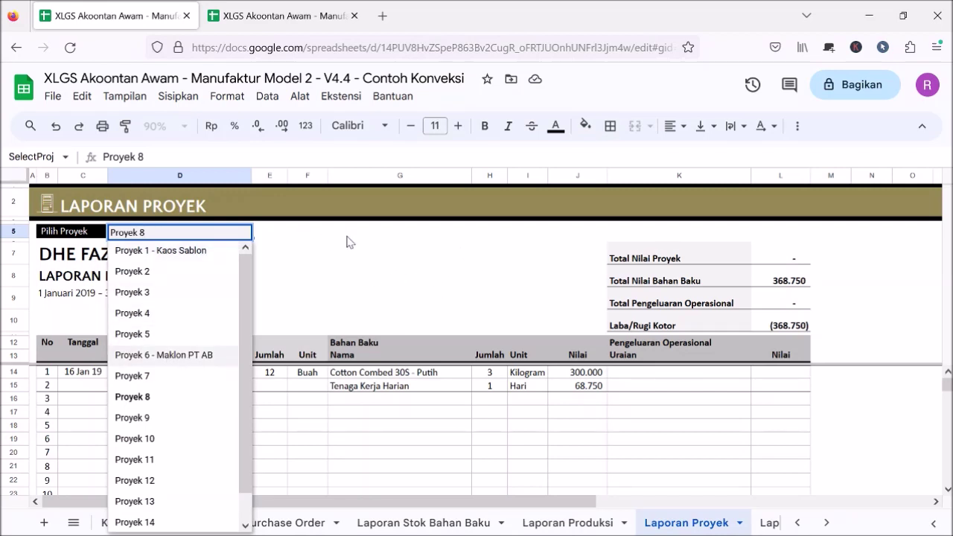
key(Return)
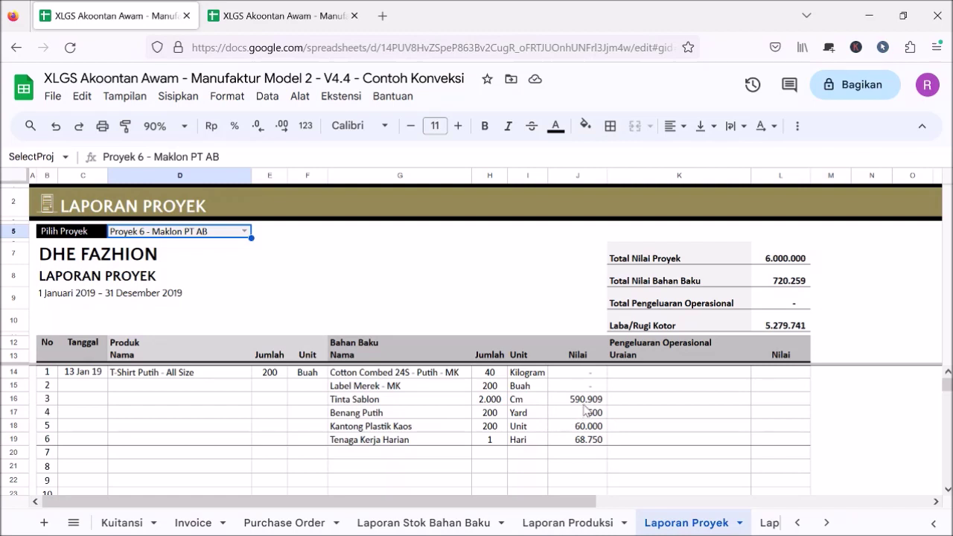
click(48, 203)
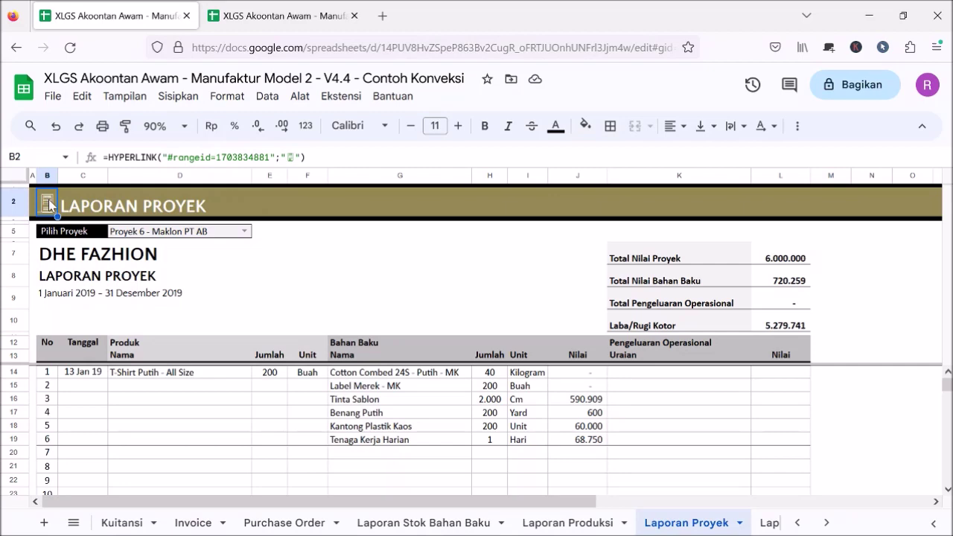
click(122, 234)
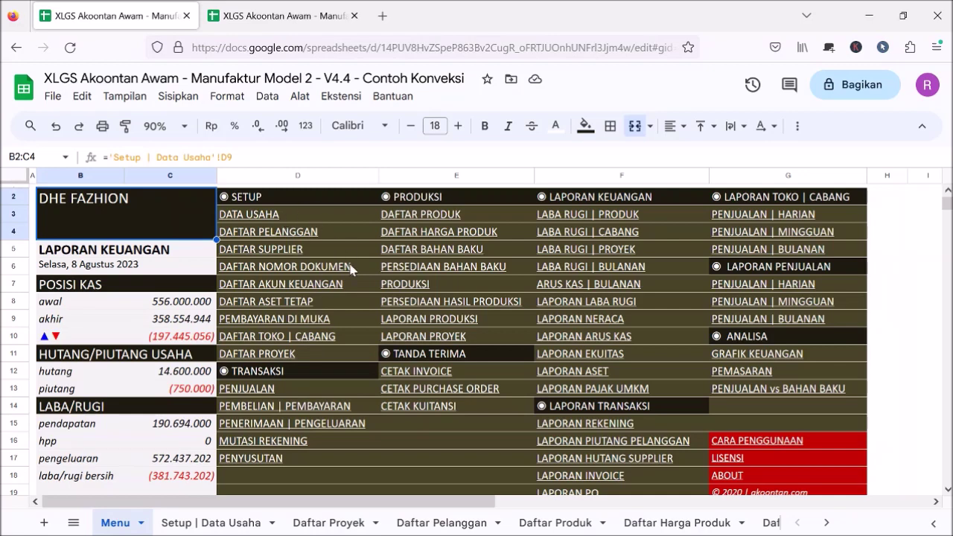
Open DAFTAR AKUN KEUANGAN in the Contoh Konveksi workbook, glance at the blank template workbook, and return to the account list
click(313, 292)
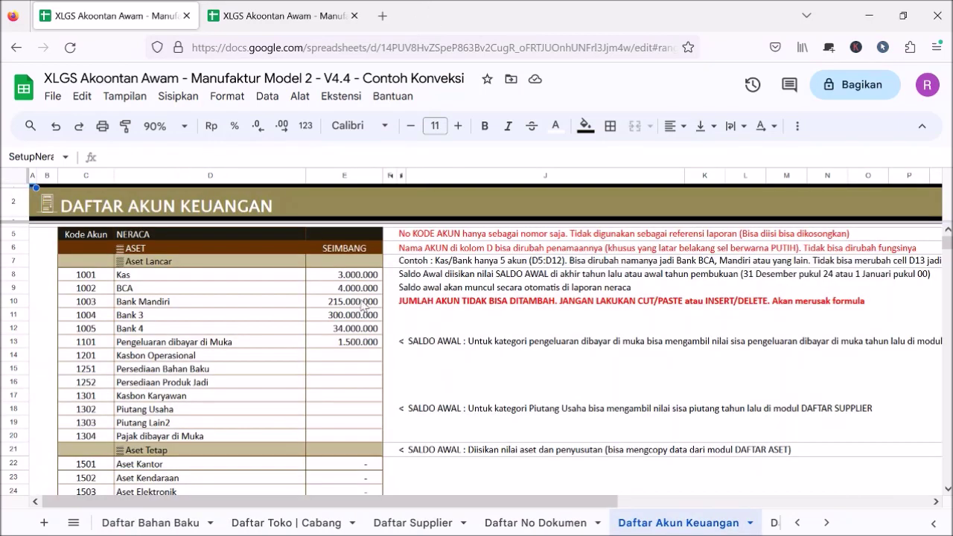
click(286, 9)
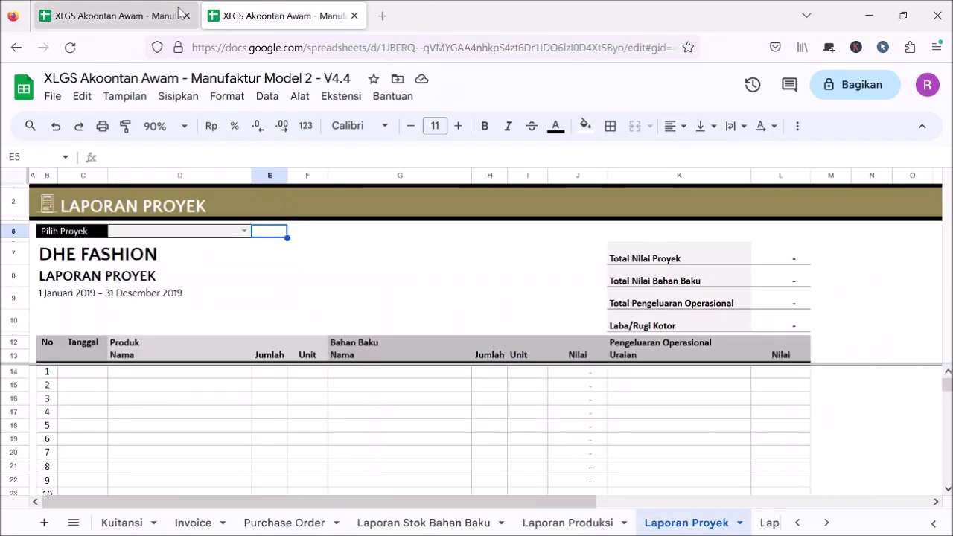
click(128, 12)
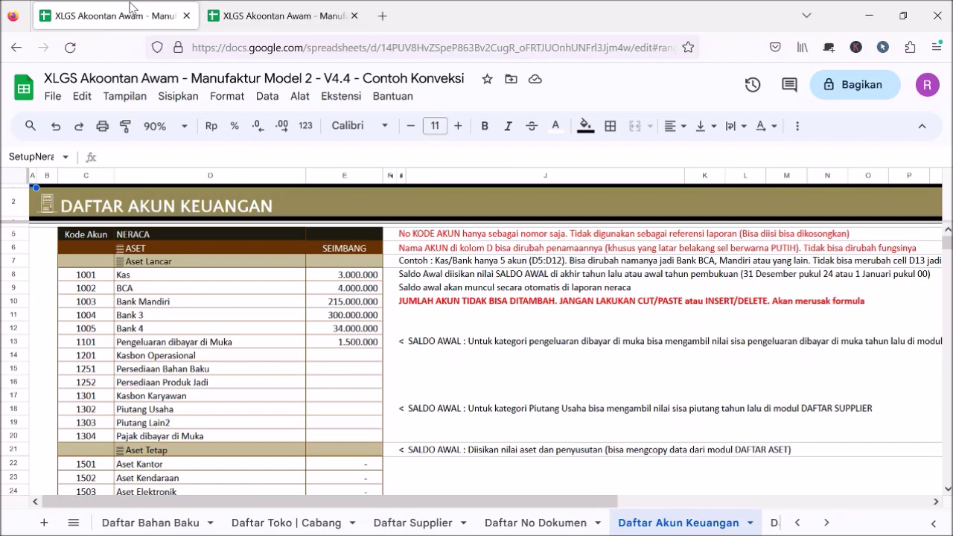
Switch to the blank template workbook and open its DAFTAR AKUN KEUANGAN sheet through the Menu sheet
click(239, 15)
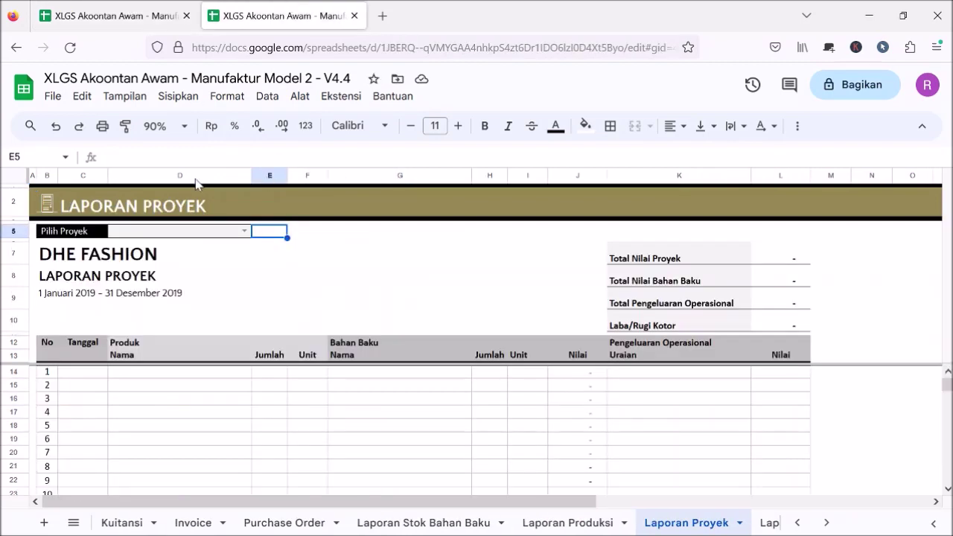
click(47, 201)
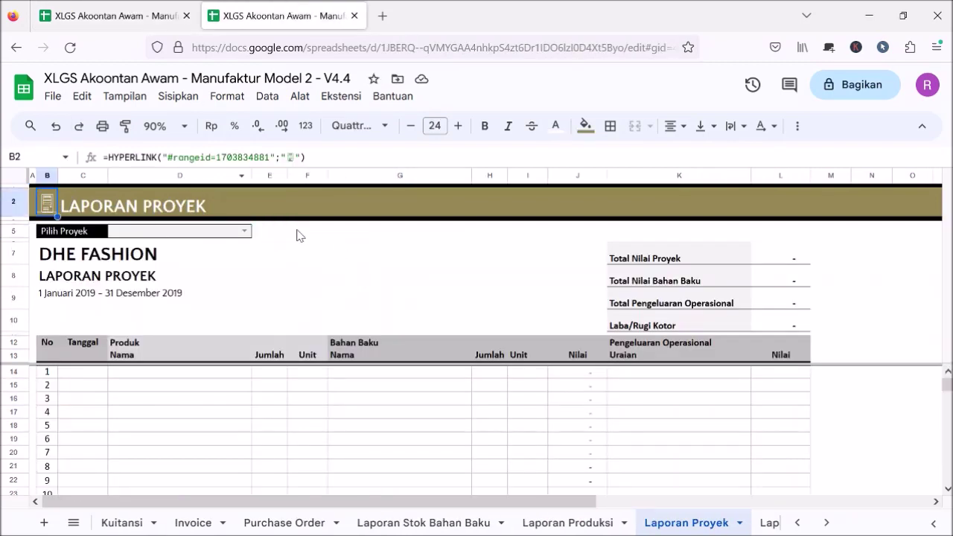
click(50, 209)
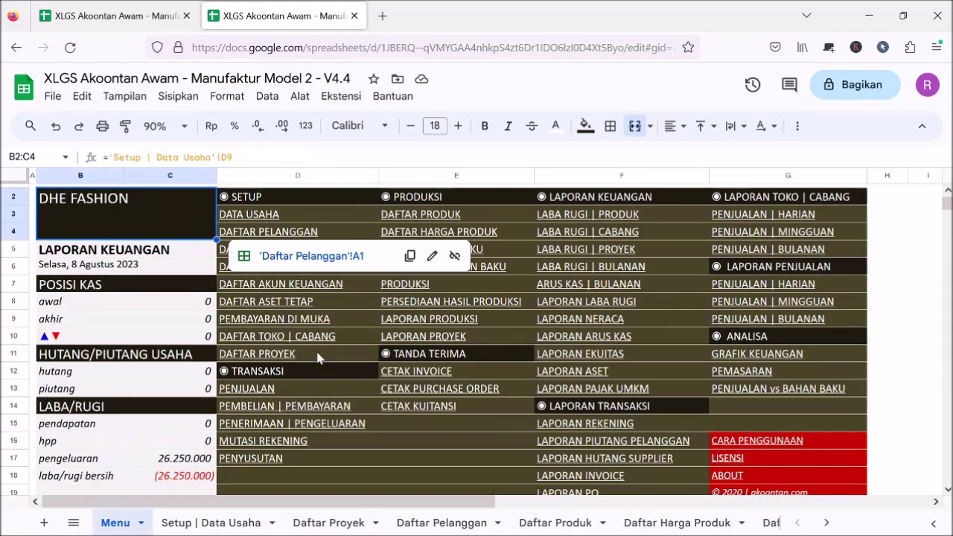
click(341, 289)
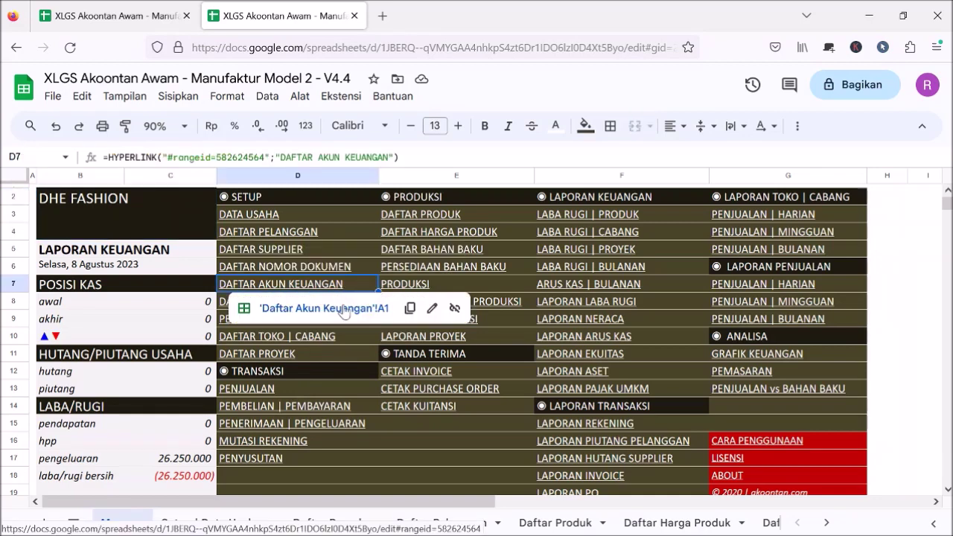
click(371, 311)
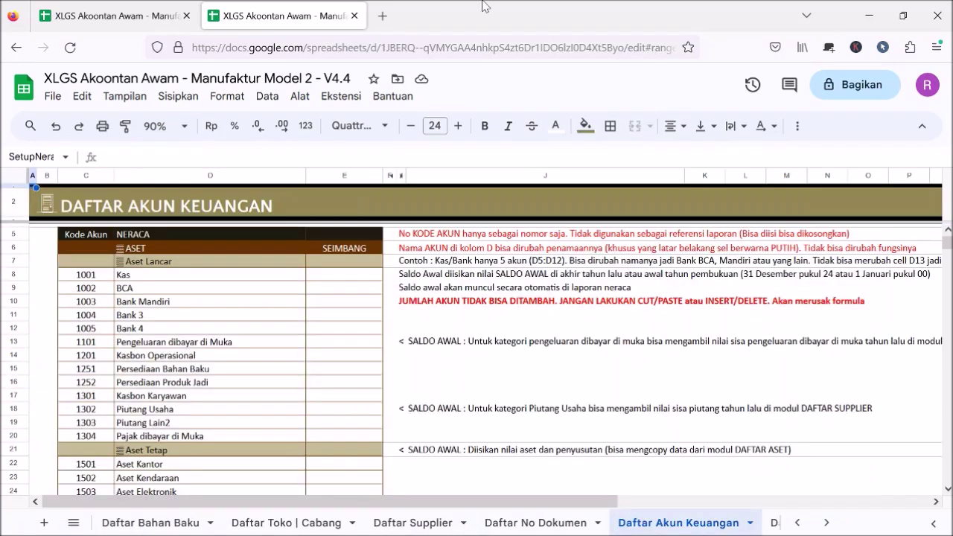
Look through the account list from the ASET section down to HARGA POKOK PENJUALAN, then return to its beginning
click(337, 289)
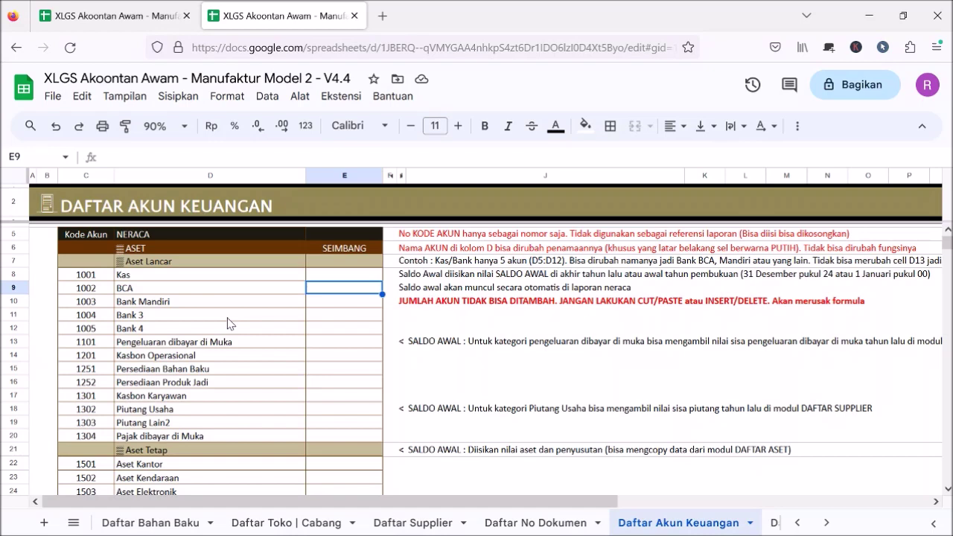
click(229, 320)
scroll(260, 297, down, 3)
scroll(260, 297, down, 5)
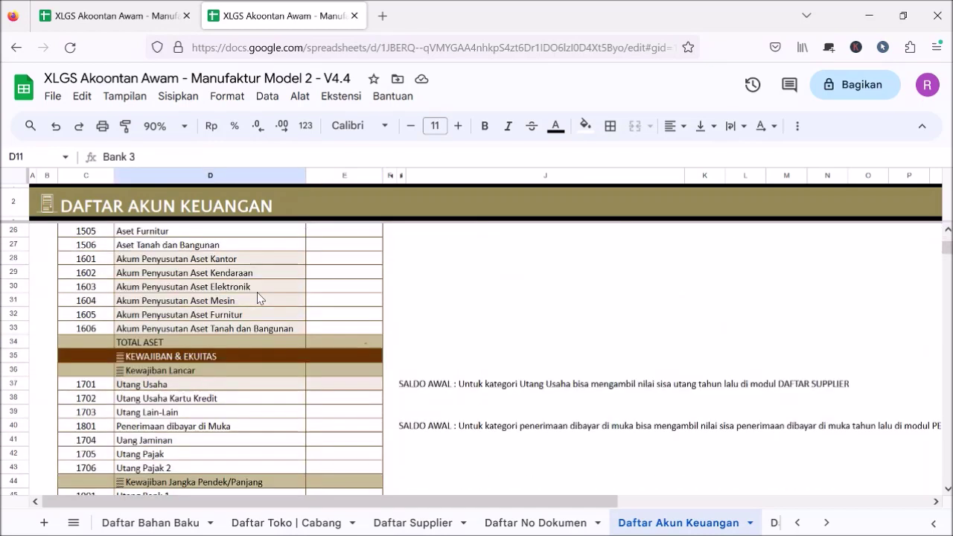
scroll(258, 294, down, 14)
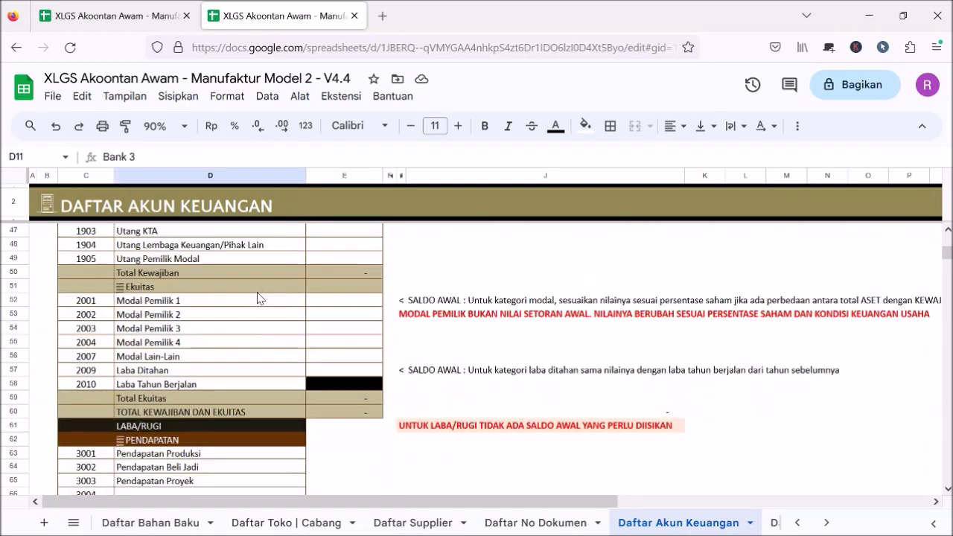
scroll(258, 297, down, 2)
scroll(255, 298, up, 20)
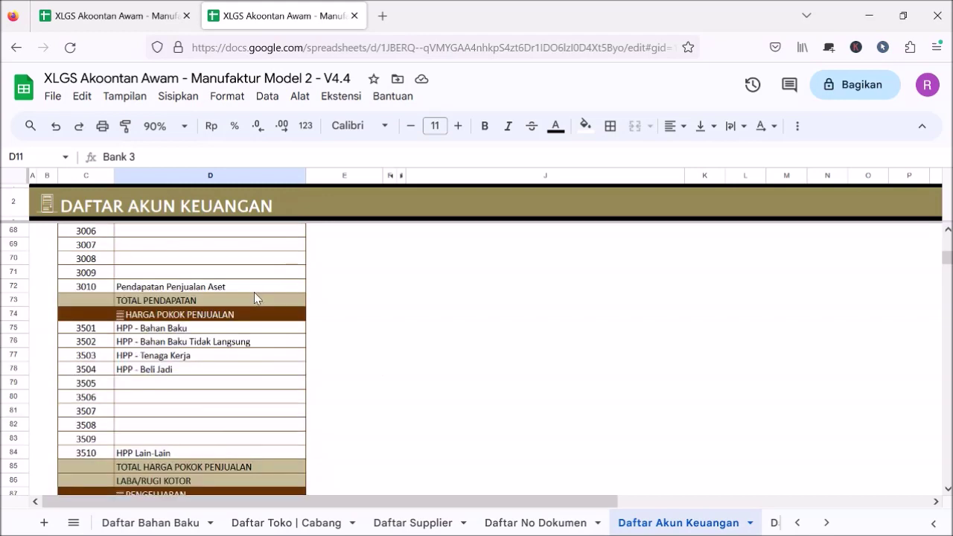
scroll(255, 297, up, 2)
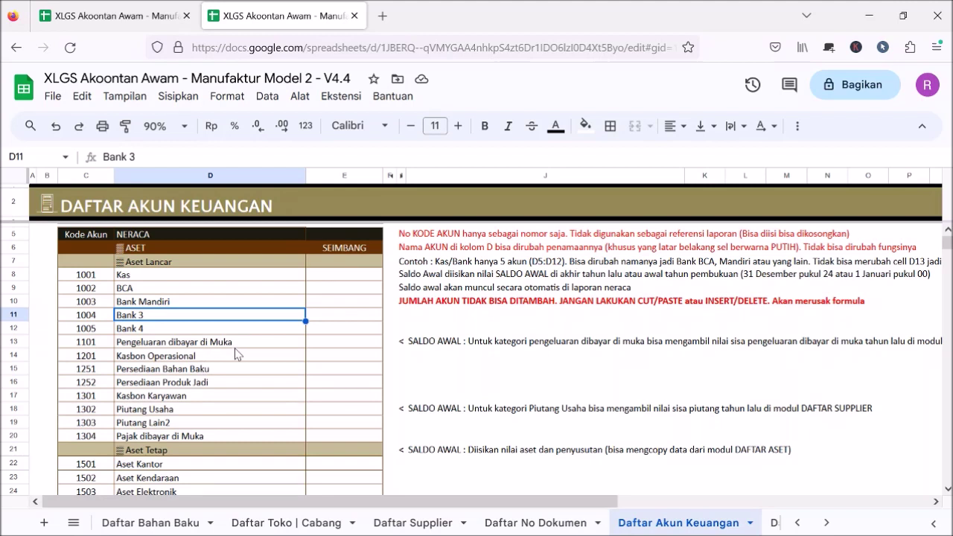
Examine the five cash and bank accounts from Kas to Bank 4 under Aset Lancar
drag(220, 274, 222, 333)
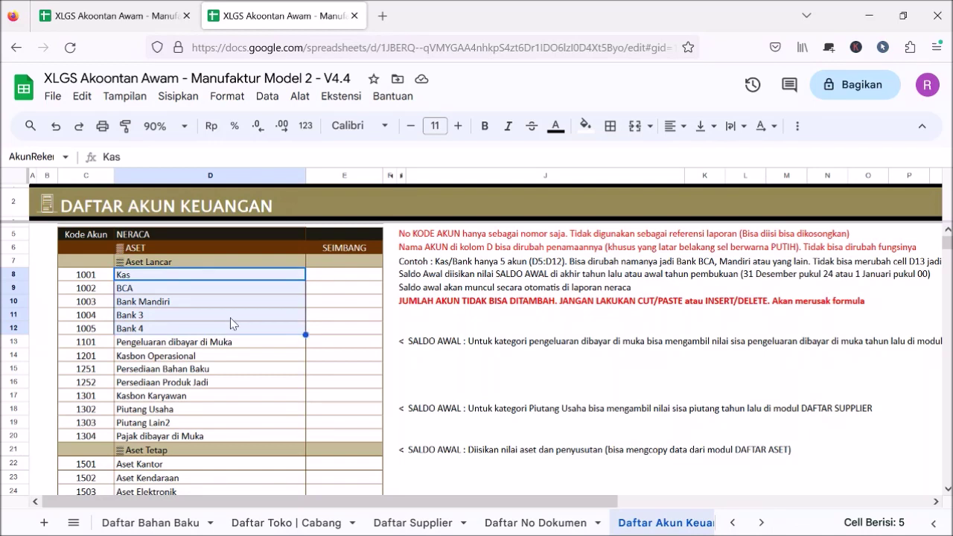
click(158, 292)
click(170, 305)
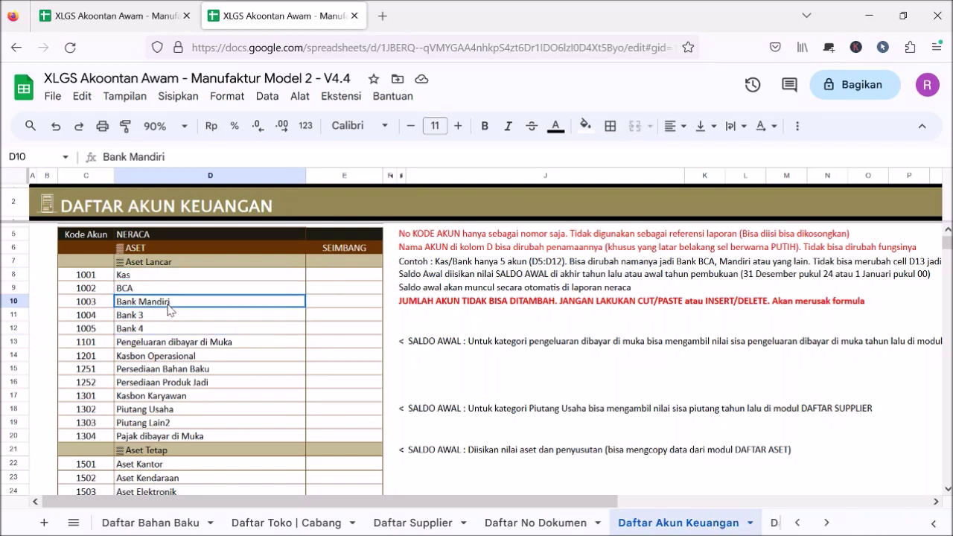
click(190, 319)
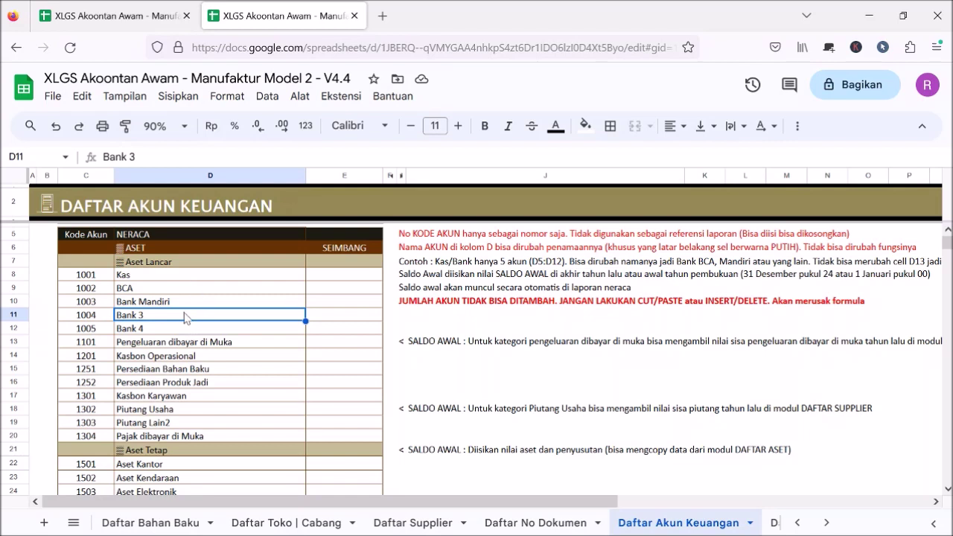
click(196, 346)
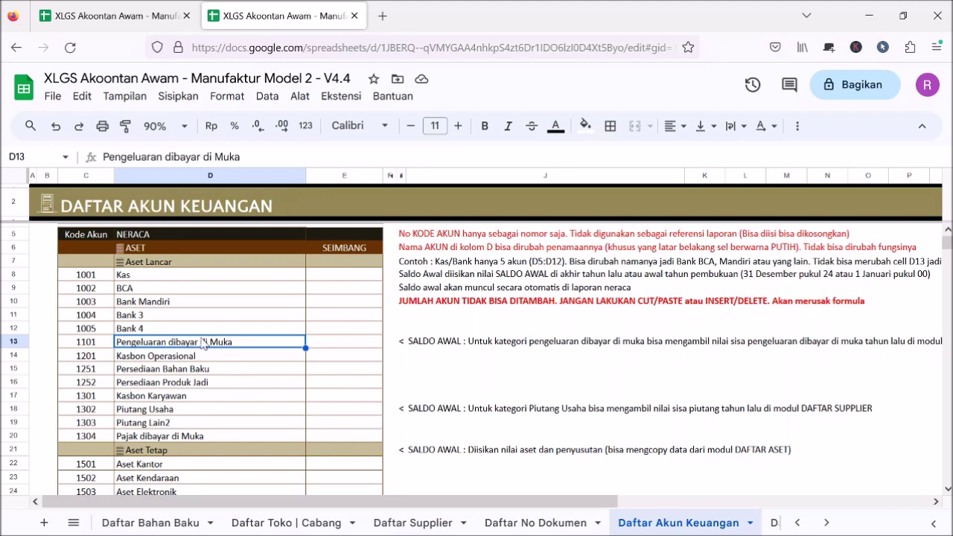
drag(221, 275, 222, 330)
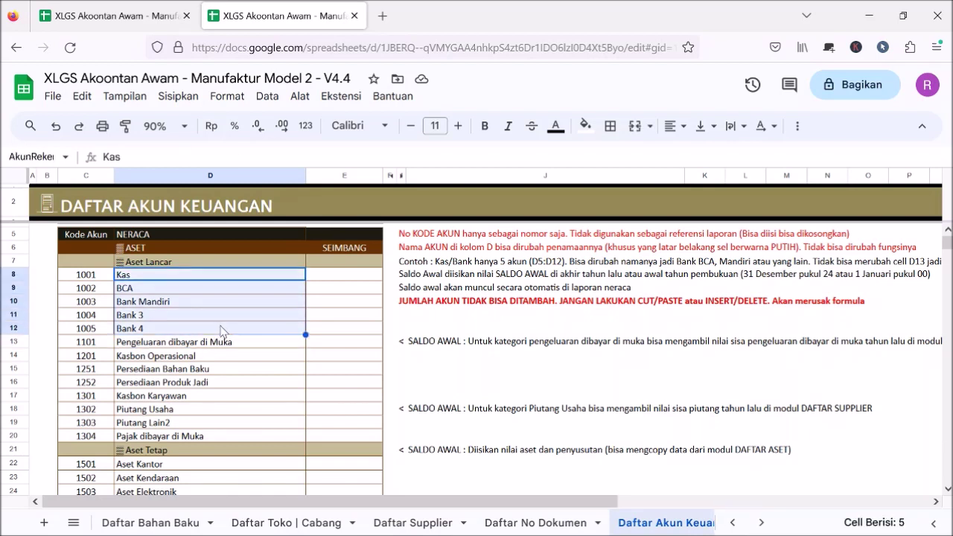
click(221, 330)
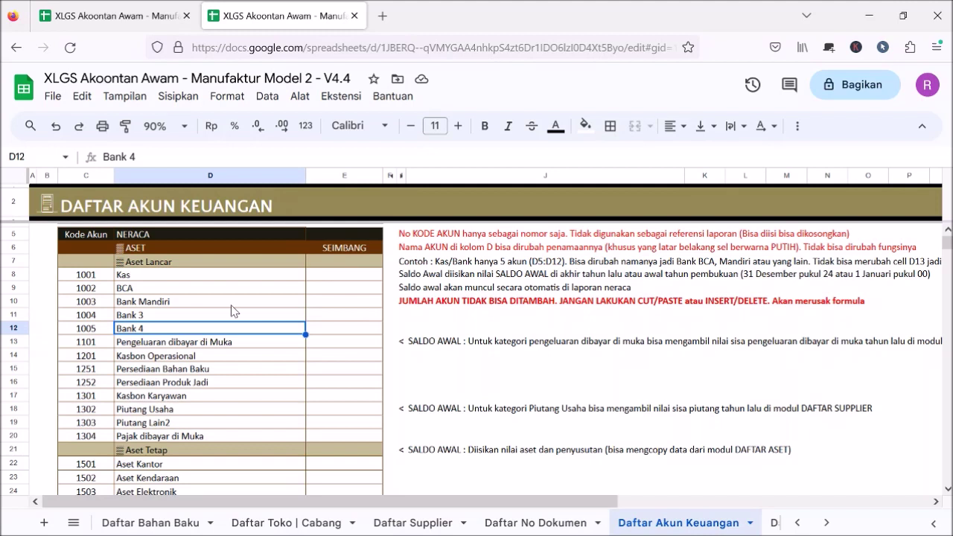
Go through the remaining Aset Lancar accounts one by one, from Pengeluaran dibayar di Muka to Pajak dibayar di Muka
click(296, 344)
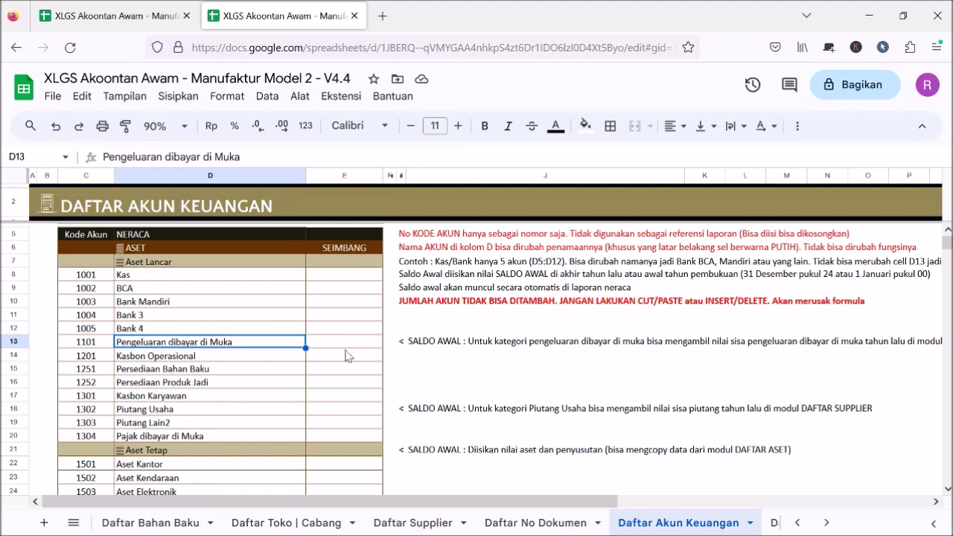
click(267, 359)
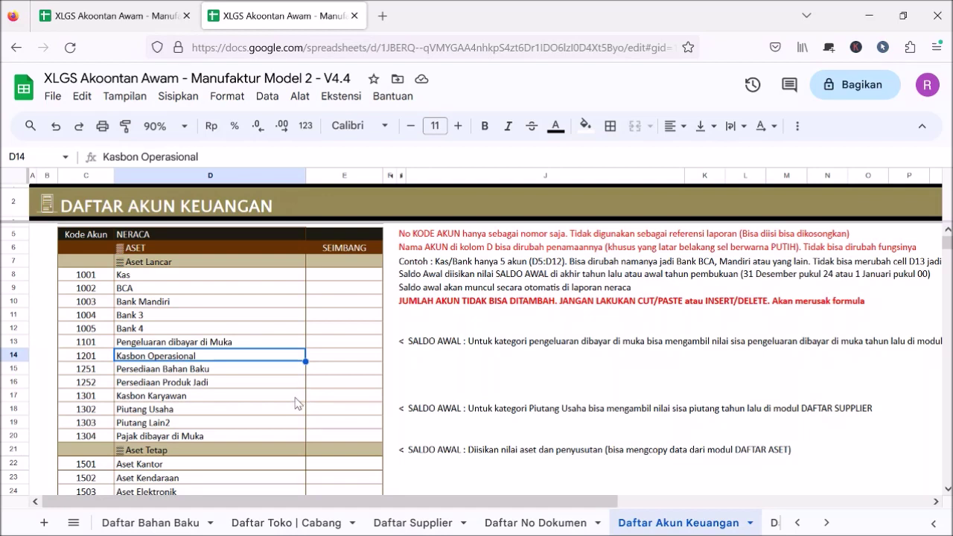
click(267, 372)
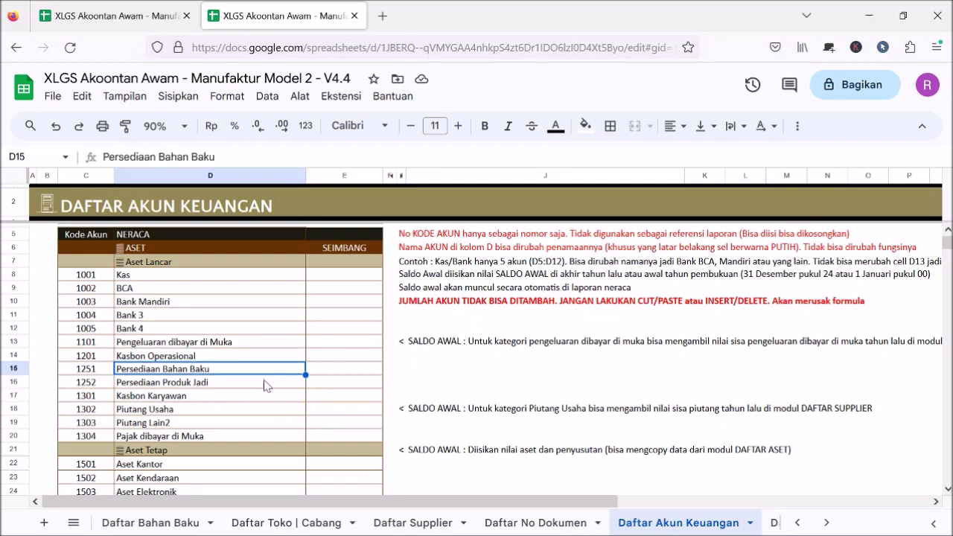
click(268, 384)
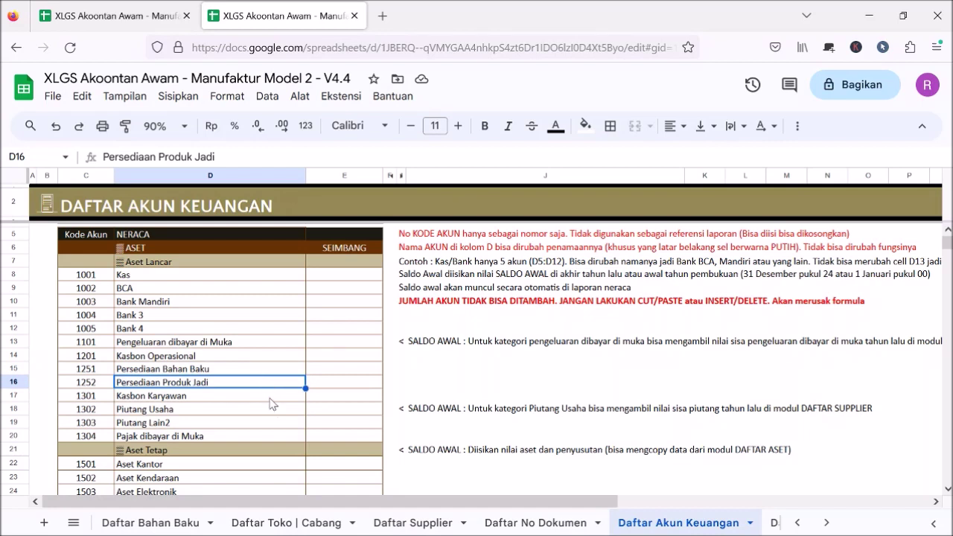
click(271, 400)
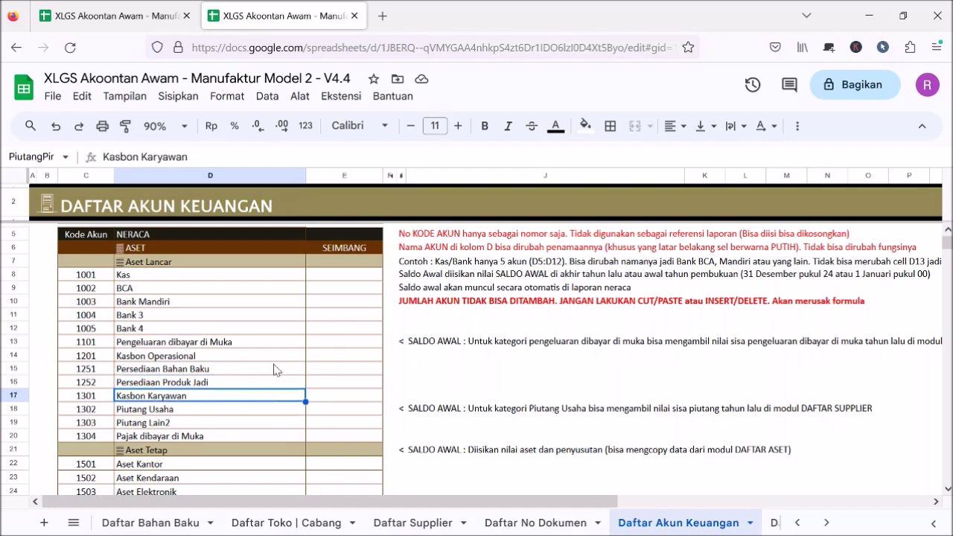
click(282, 412)
scroll(395, 395, down, 3)
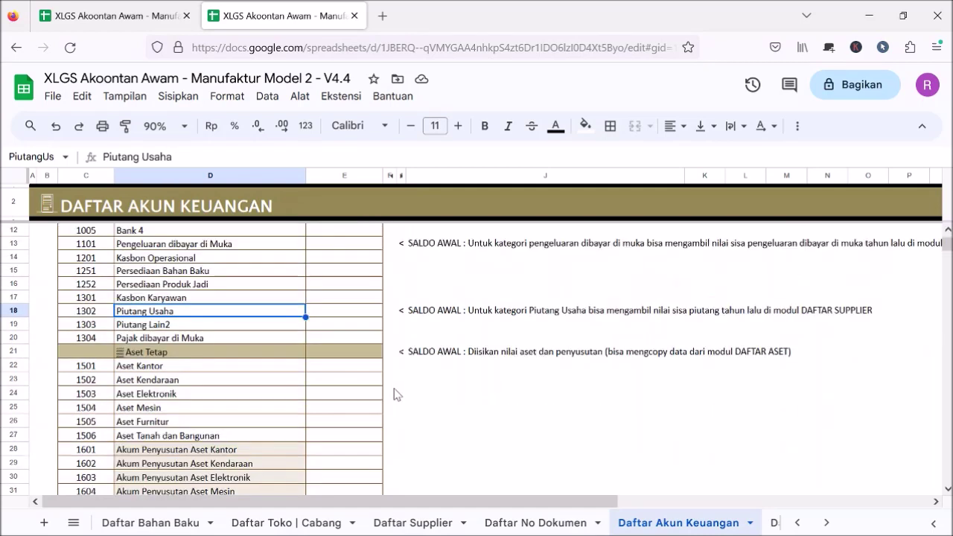
click(280, 328)
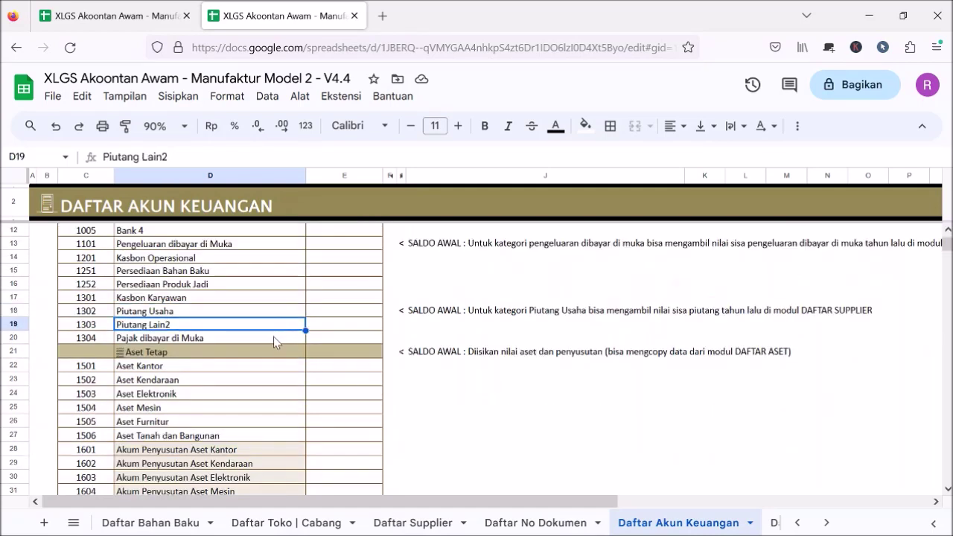
click(274, 337)
Examine the Aset Tetap accounts from Aset Kantor to Aset Tanah dan Bangunan by selecting their names
scroll(400, 379, down, 3)
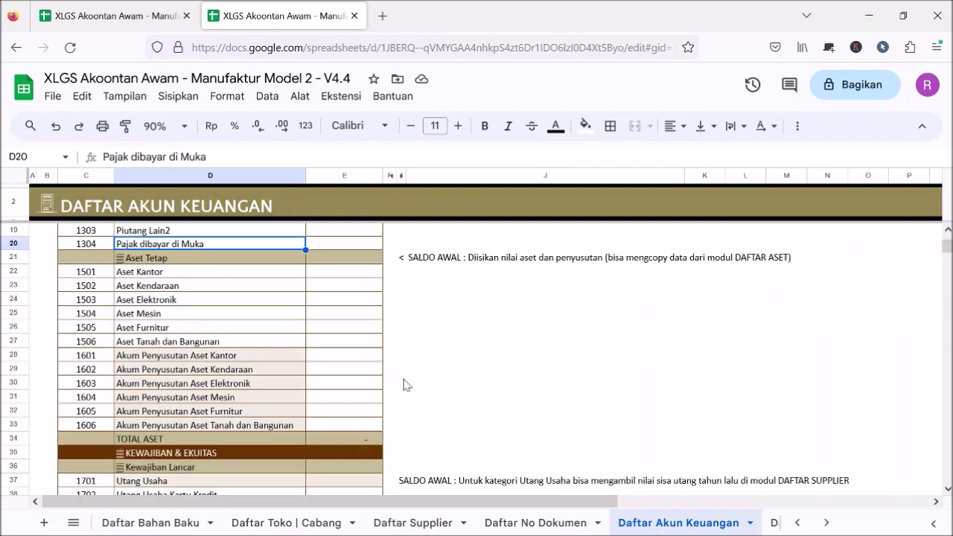
drag(290, 275, 280, 341)
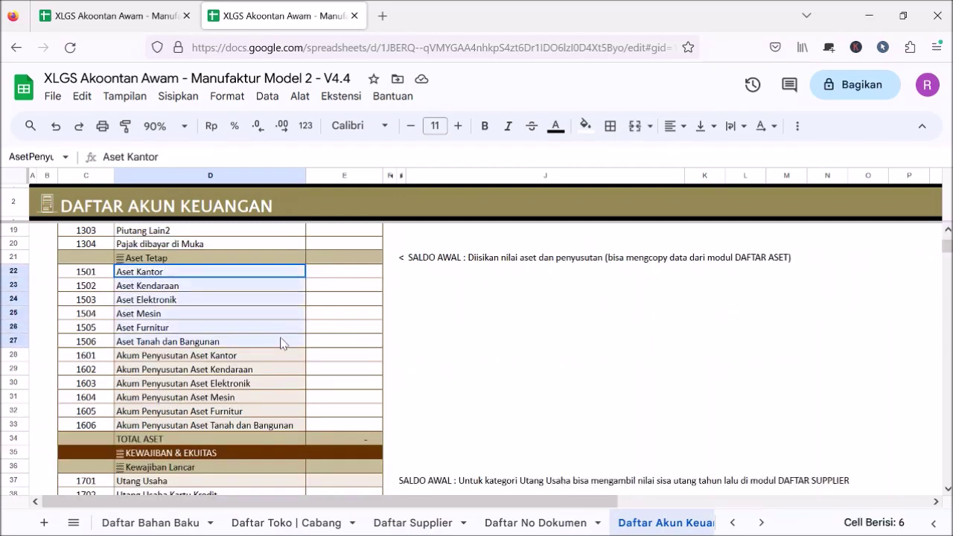
click(268, 317)
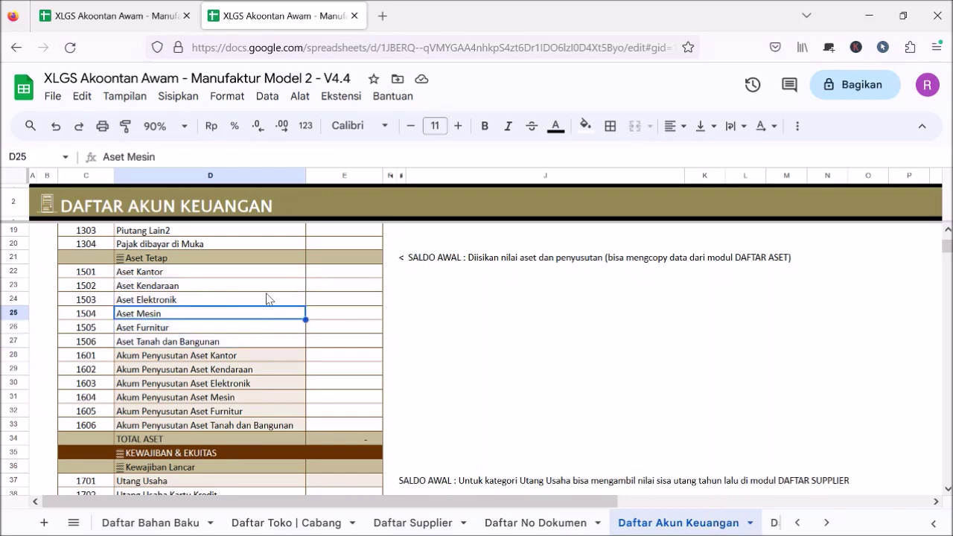
drag(266, 274, 266, 345)
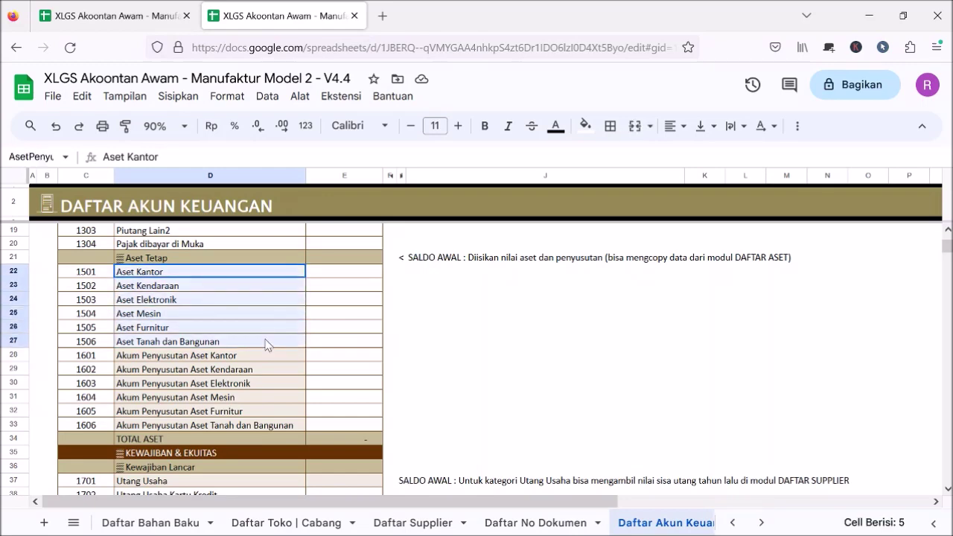
Go through the Kewajiban Lancar accounts one by one, from Utang Usaha to Utang Pajak
scroll(470, 380, down, 5)
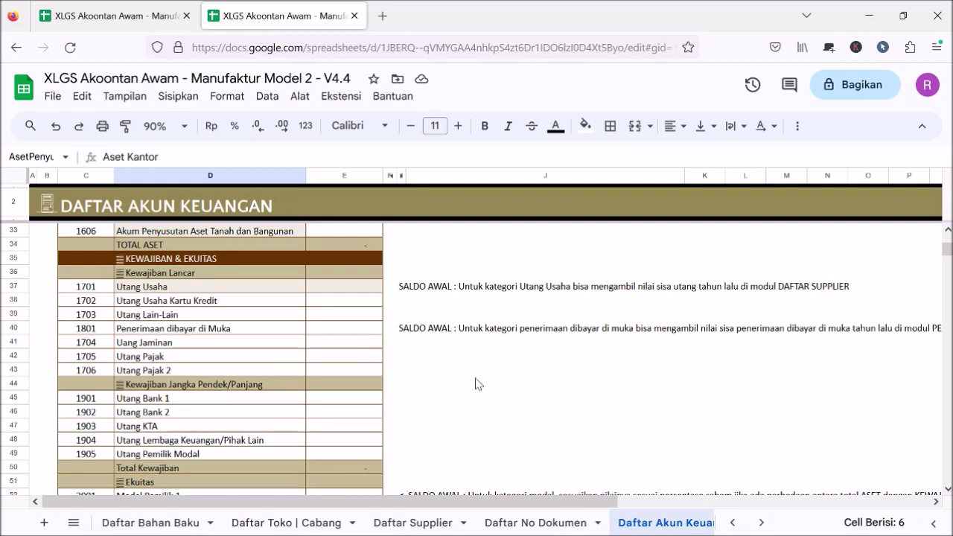
click(281, 289)
click(276, 303)
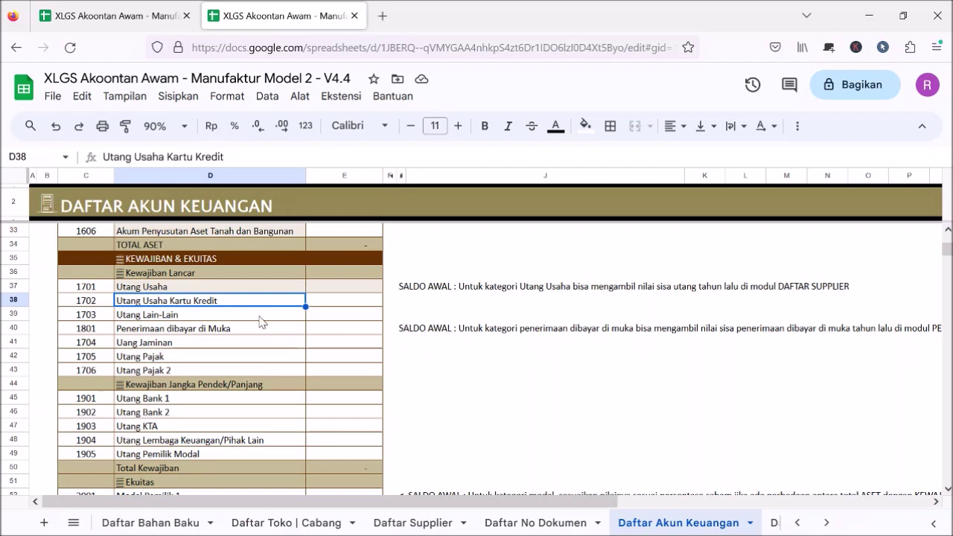
click(261, 319)
click(256, 336)
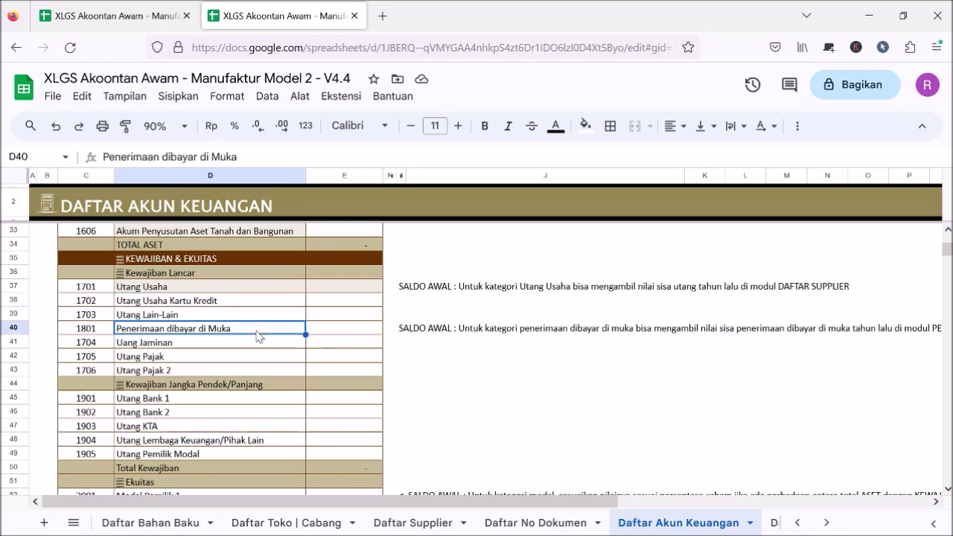
click(257, 346)
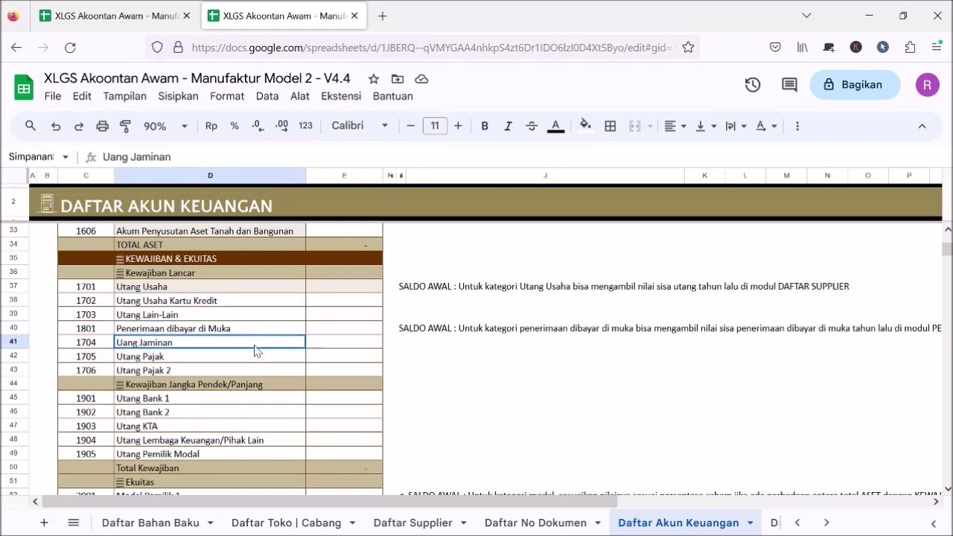
click(253, 361)
Examine the Kewajiban Jangka Pendek/Panjang accounts from Utang Bank 1 to Utang Pemilik Modal
scroll(389, 376, down, 3)
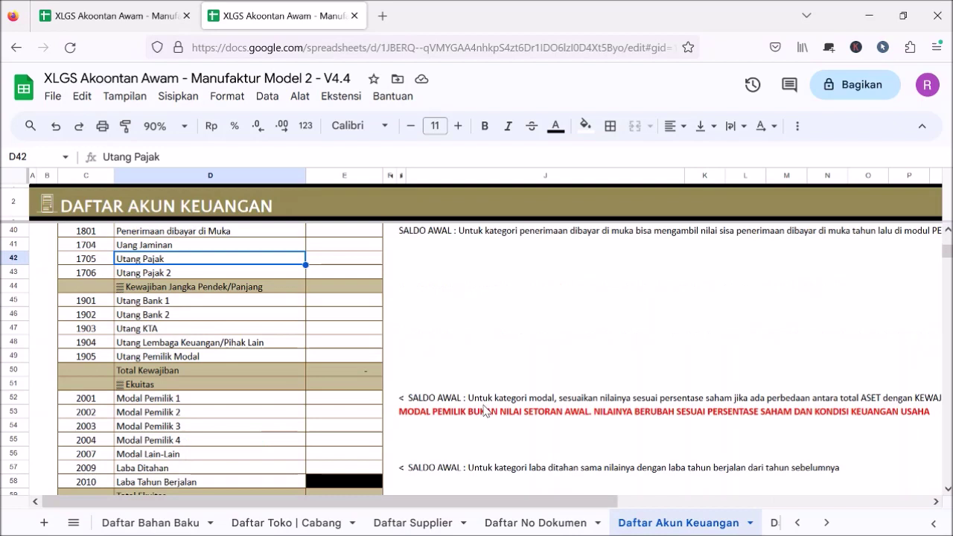
click(267, 302)
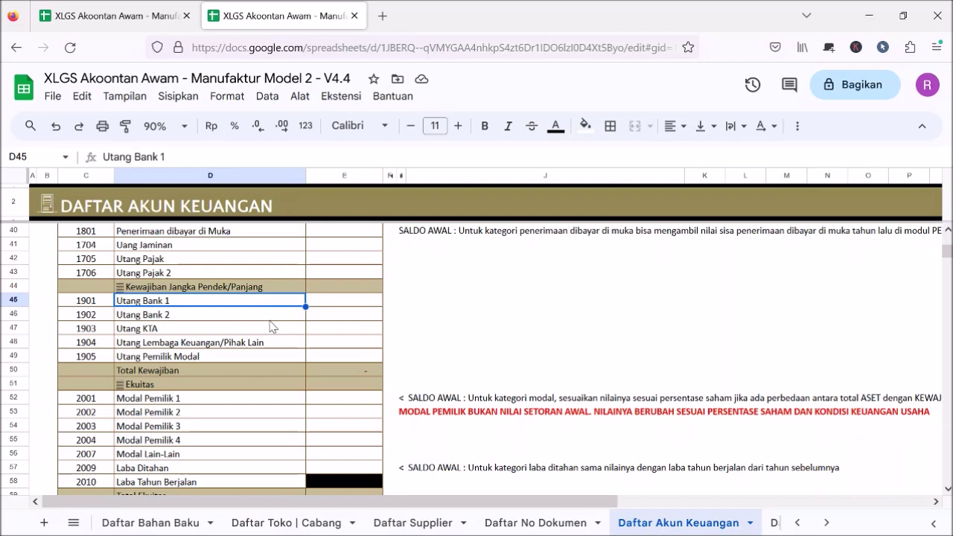
click(237, 333)
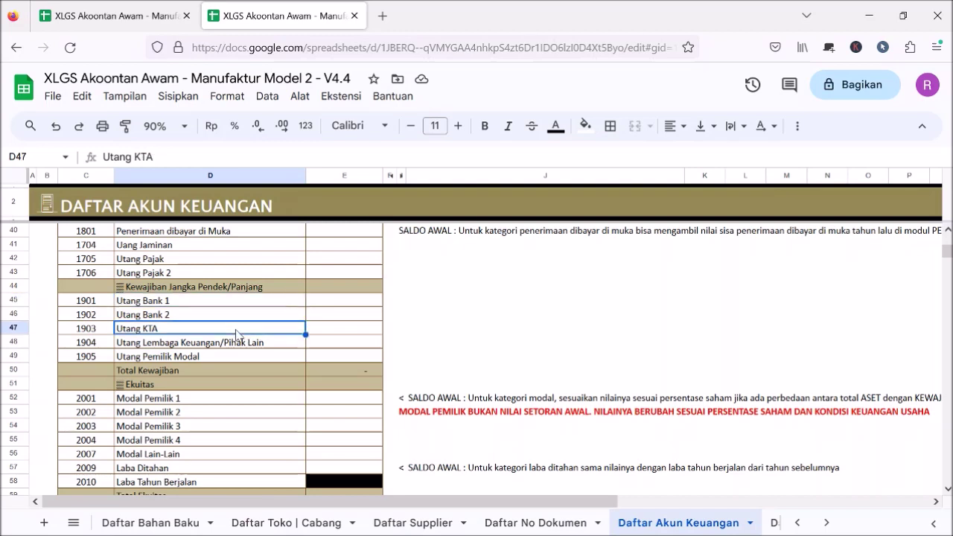
click(253, 345)
click(253, 357)
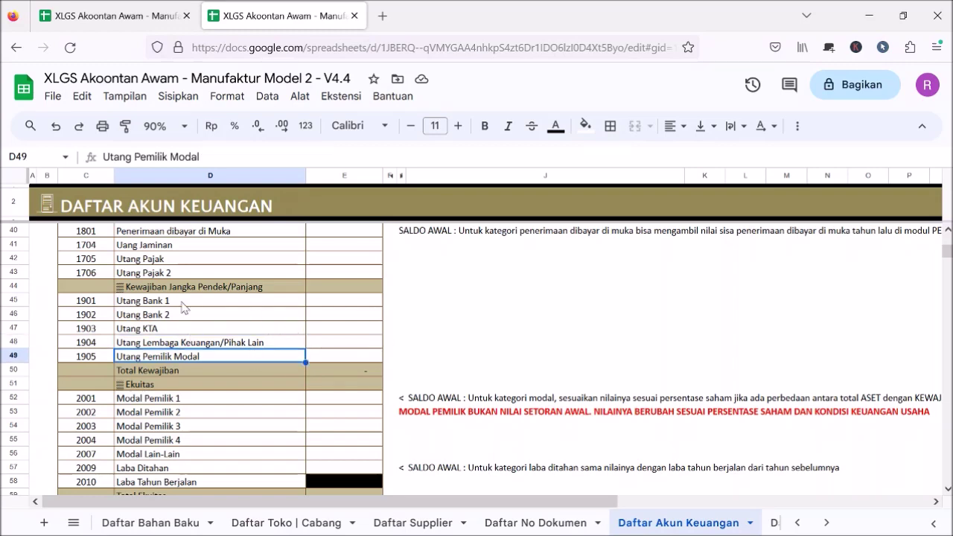
Examine the Ekuitas accounts, from Modal Pemilik 1 through Modal Lain-Lain to Laba Ditahan and Laba Tahun Berjalan
scroll(220, 331, down, 5)
scroll(220, 332, up, 3)
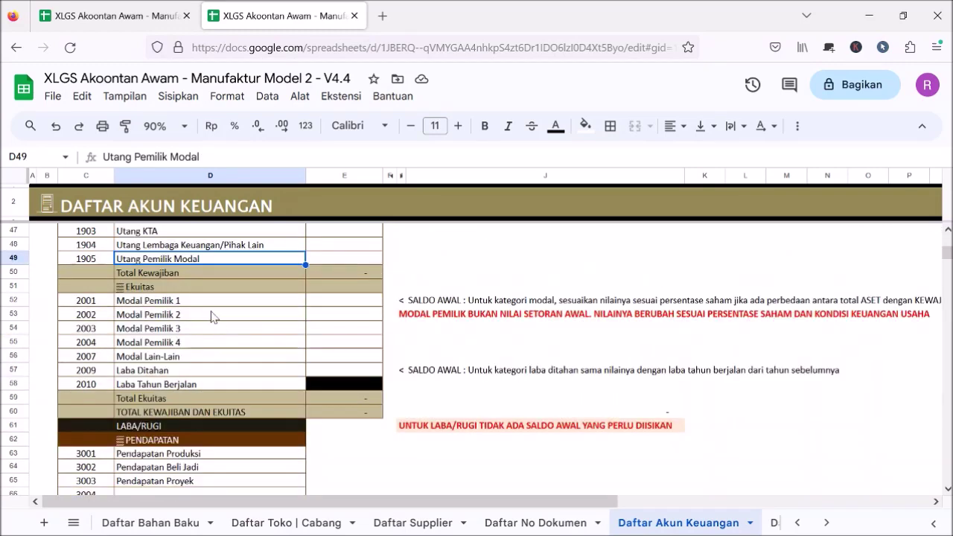
drag(201, 300, 212, 359)
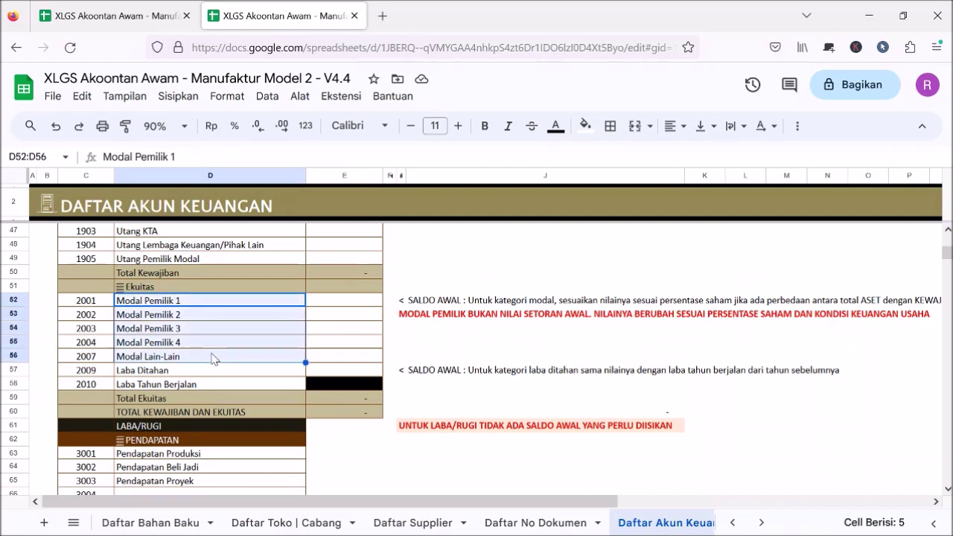
click(213, 357)
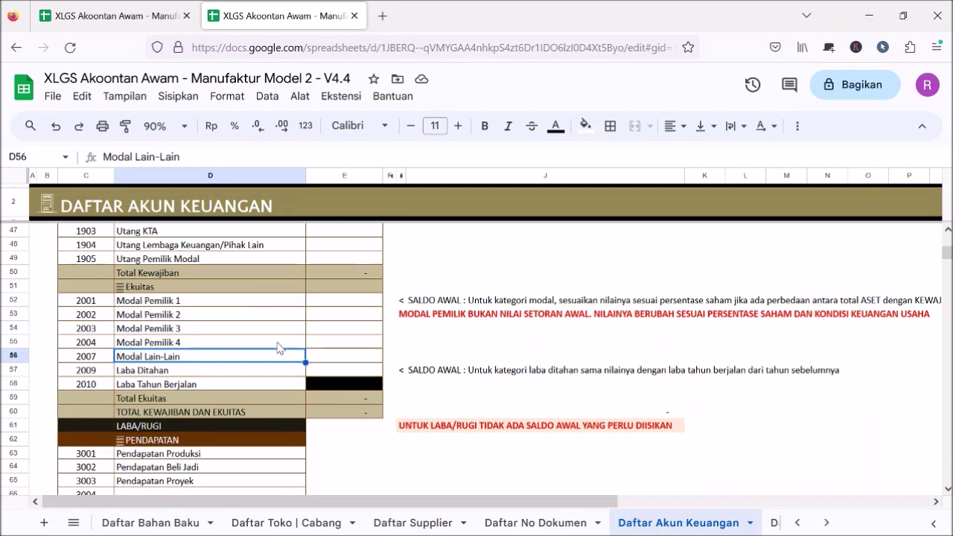
click(269, 373)
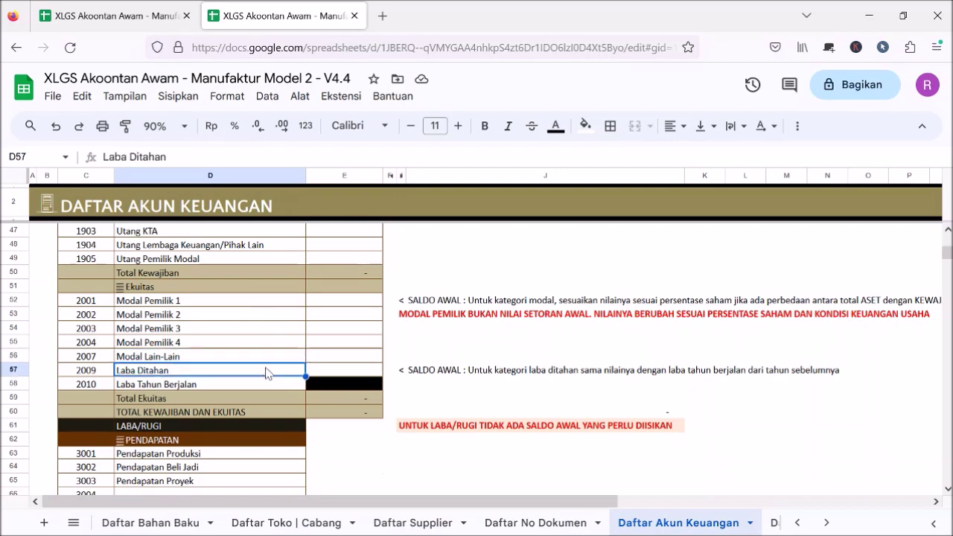
click(249, 382)
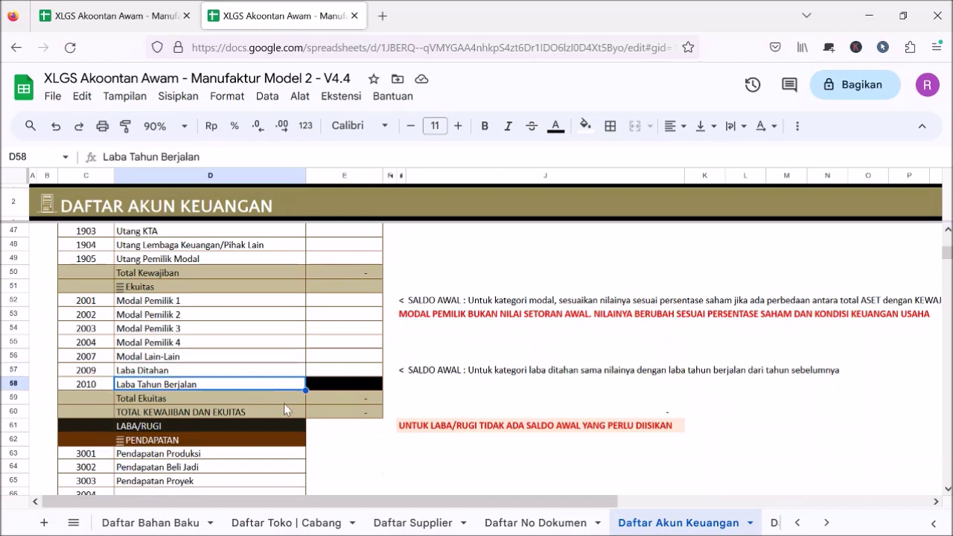
Go through the LABA/RUGI section's PENDAPATAN accounts, from Pendapatan Produksi to Pendapatan Penjualan Aset
scroll(371, 399, down, 5)
scroll(370, 397, up, 2)
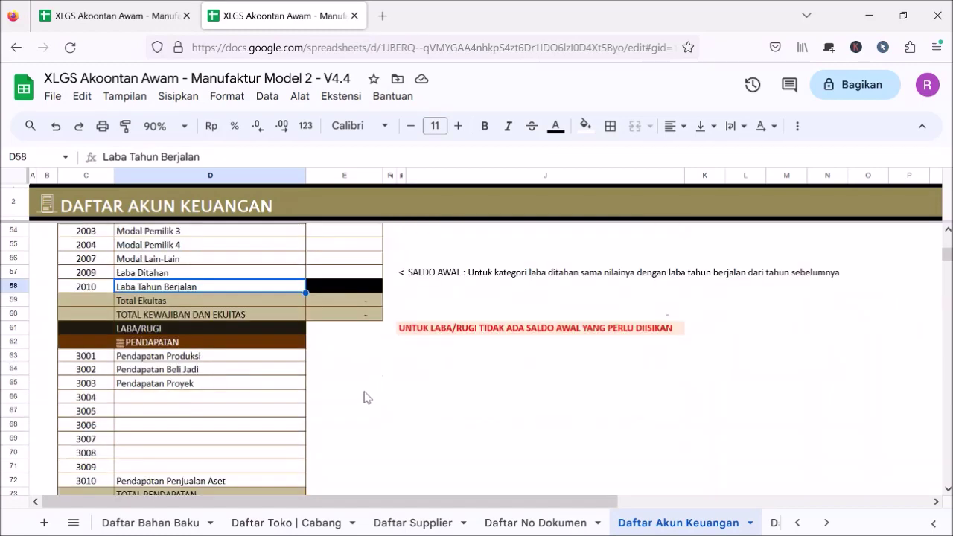
drag(254, 335, 283, 412)
scroll(276, 373, down, 2)
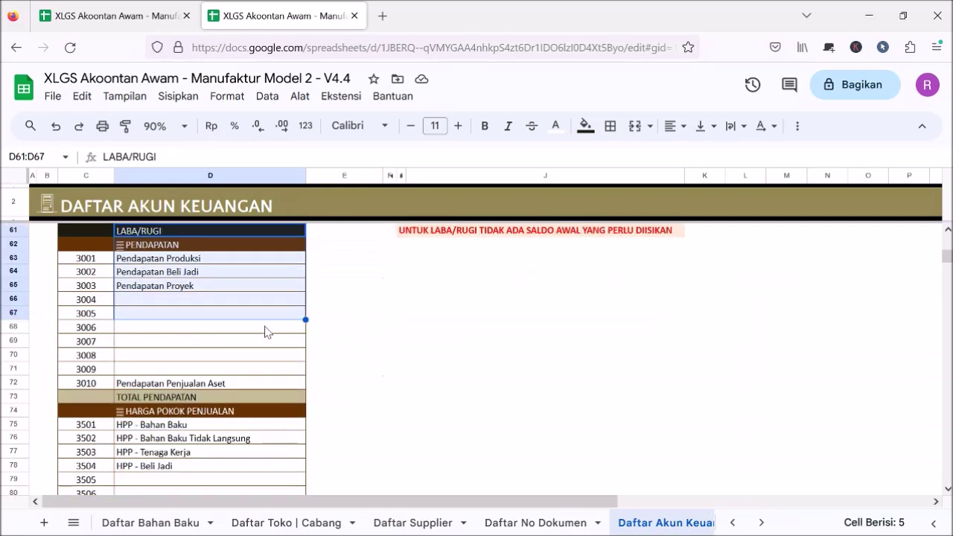
click(223, 261)
drag(224, 265, 222, 384)
Examine the HARGA POKOK PENJUALAN accounts by selecting them from HPP - Bahan Baku to HPP Lain-Lain
scroll(410, 351, down, 4)
scroll(288, 276, up, 2)
drag(240, 327, 259, 453)
click(233, 356)
click(234, 328)
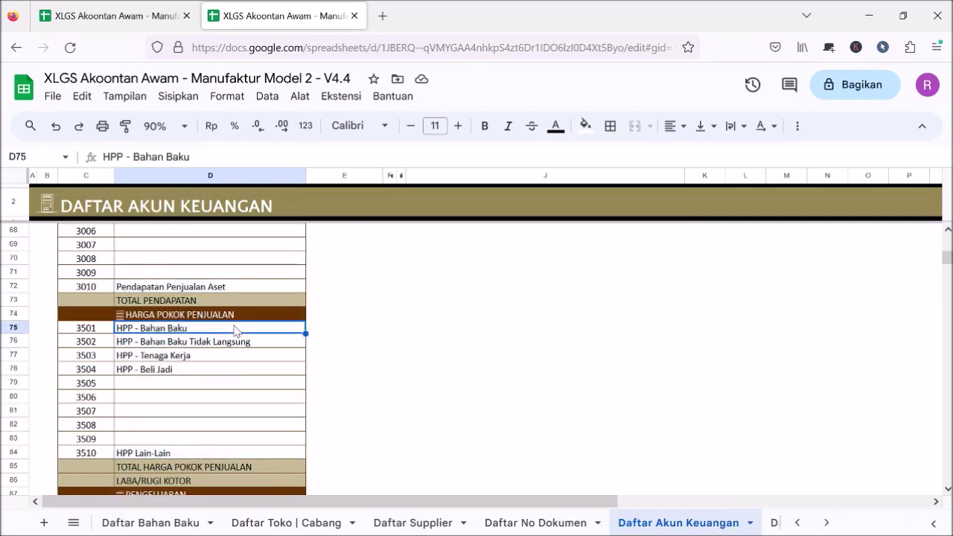
Go through the white-background PENGELUARAN accounts, selecting them from Beban Gaji Karyawan down to account code 4024
scroll(218, 368, down, 7)
scroll(224, 370, up, 5)
scroll(239, 380, down, 3)
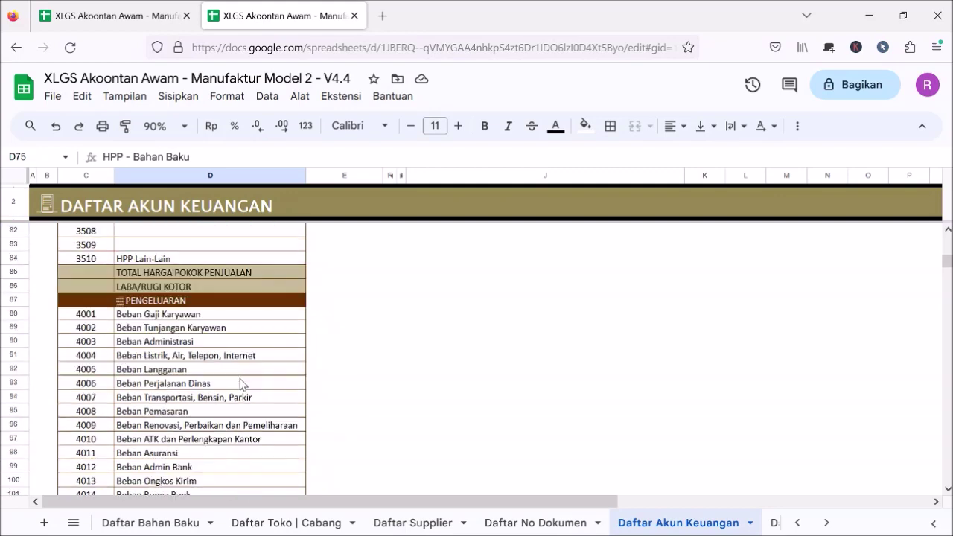
click(228, 314)
drag(227, 318, 264, 412)
scroll(267, 387, up, 5)
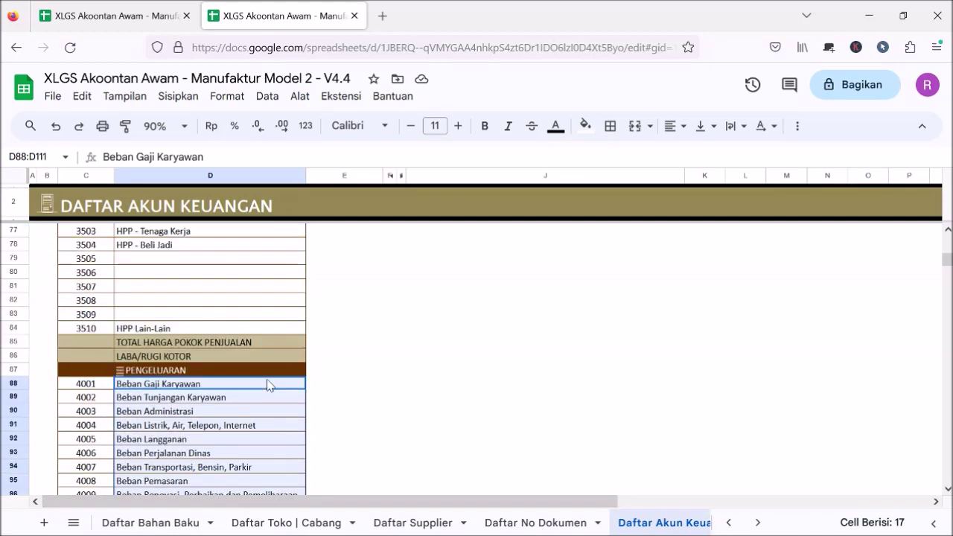
Examine the shaded expense accounts, from Beban Kerugian Penjualan Aset and Beban Bahan Baku Terbuang to the Beban Penyusutan formulas
scroll(266, 379, down, 8)
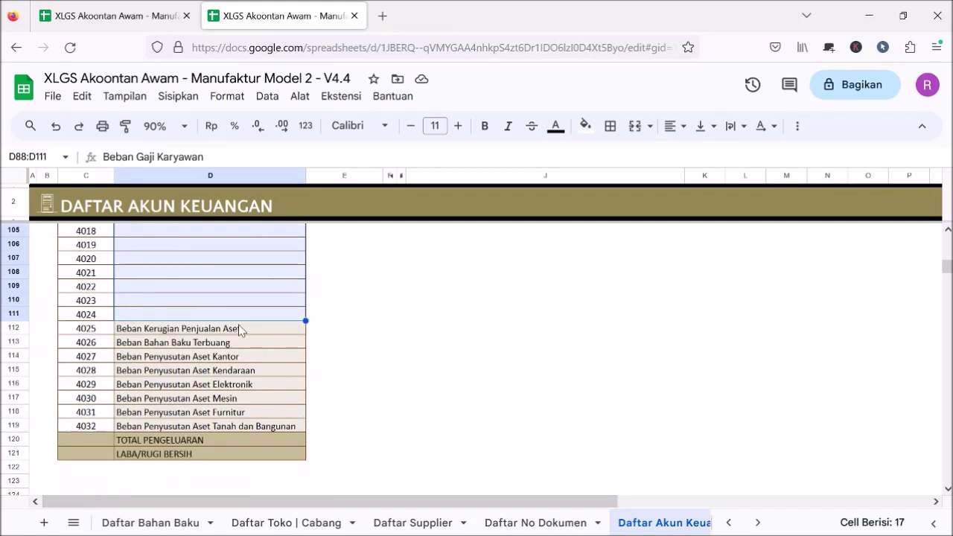
drag(239, 330, 252, 426)
click(274, 383)
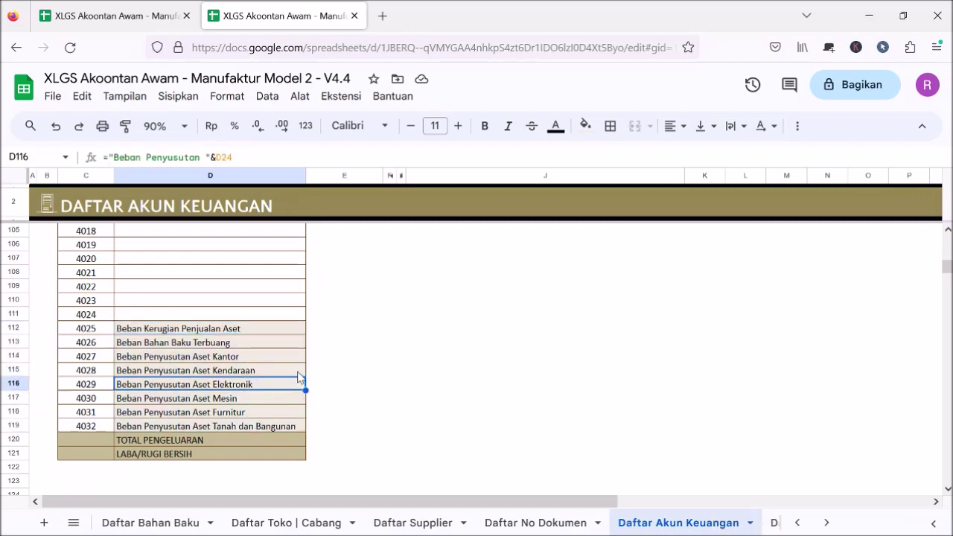
click(275, 329)
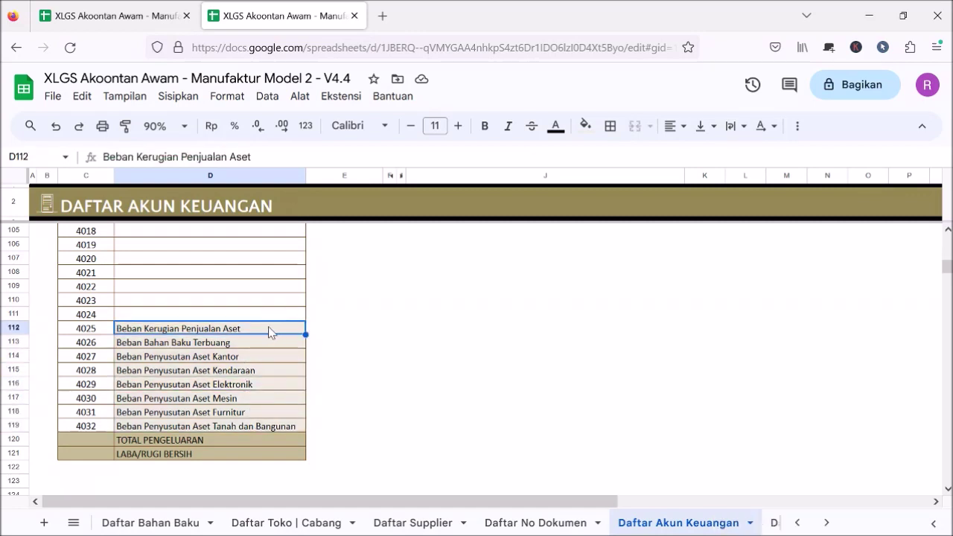
drag(270, 332, 278, 431)
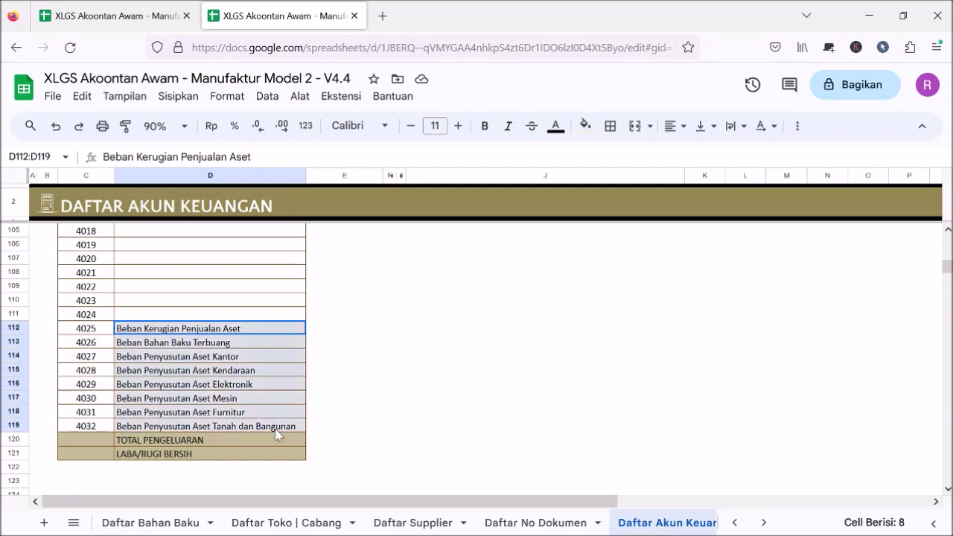
click(301, 372)
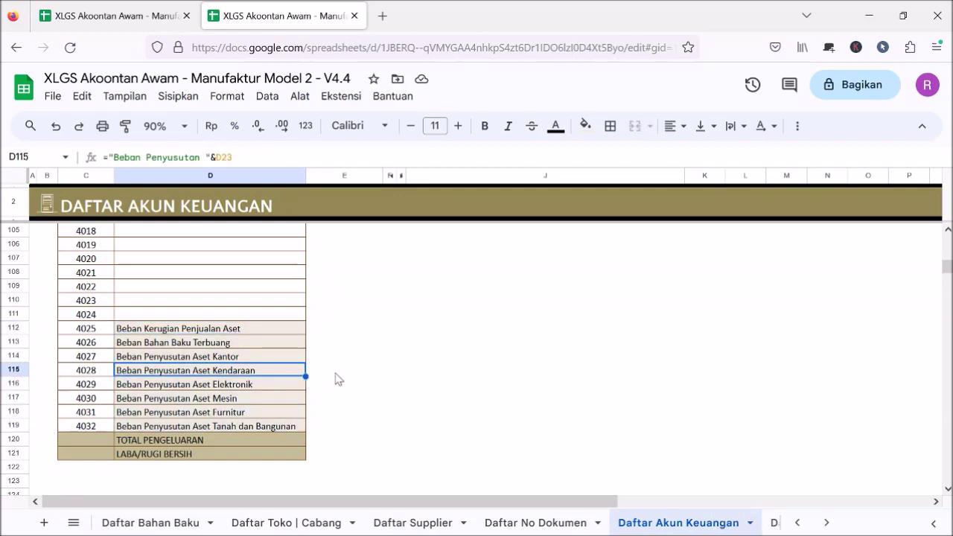
click(264, 334)
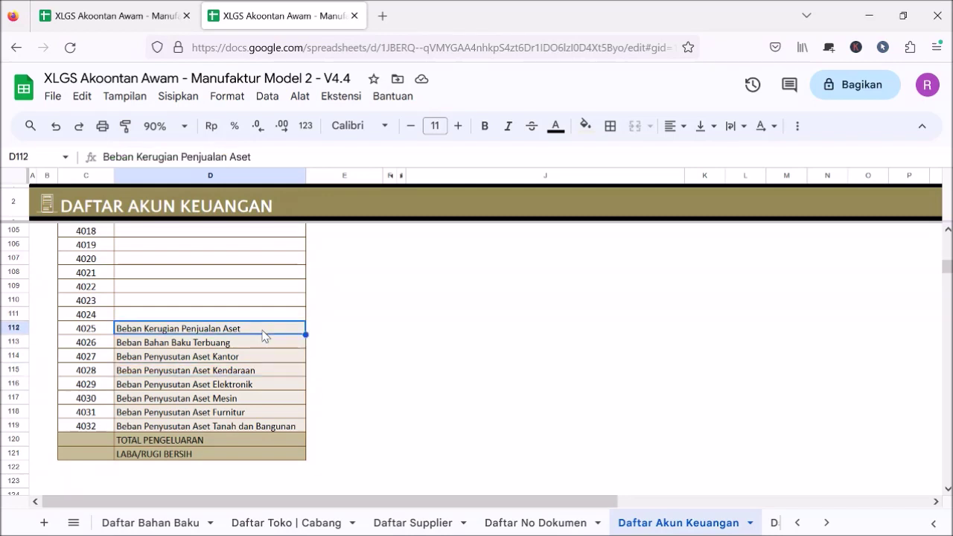
click(259, 348)
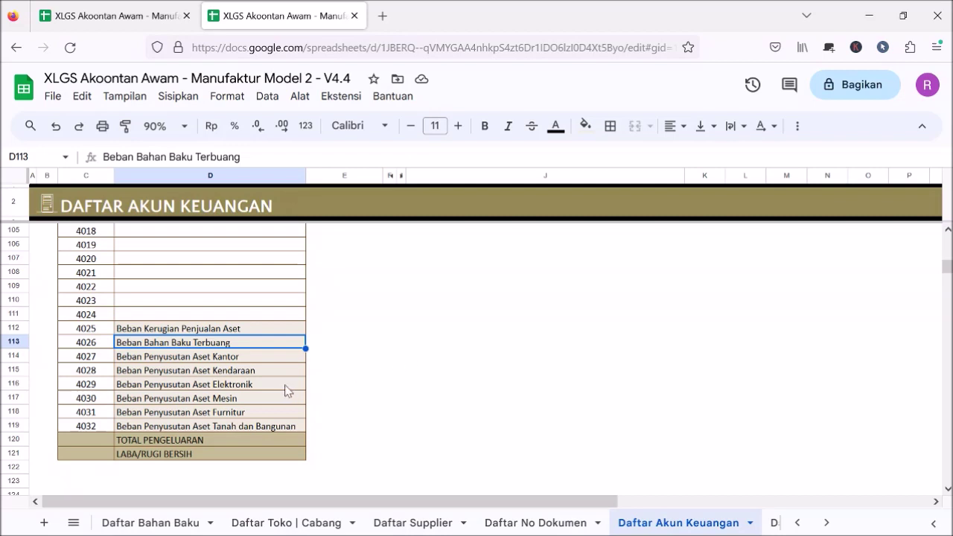
click(260, 358)
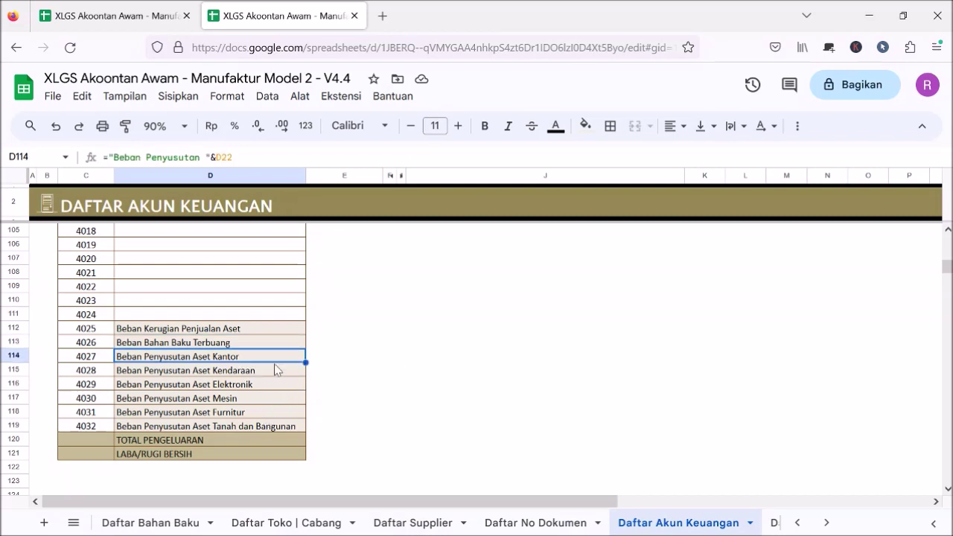
click(252, 375)
key(Up)
Rename the Aset Kantor account under Aset Tetap as "Aset Operasional Kantor"
scroll(272, 365, up, 4)
scroll(276, 369, up, 14)
scroll(246, 366, up, 4)
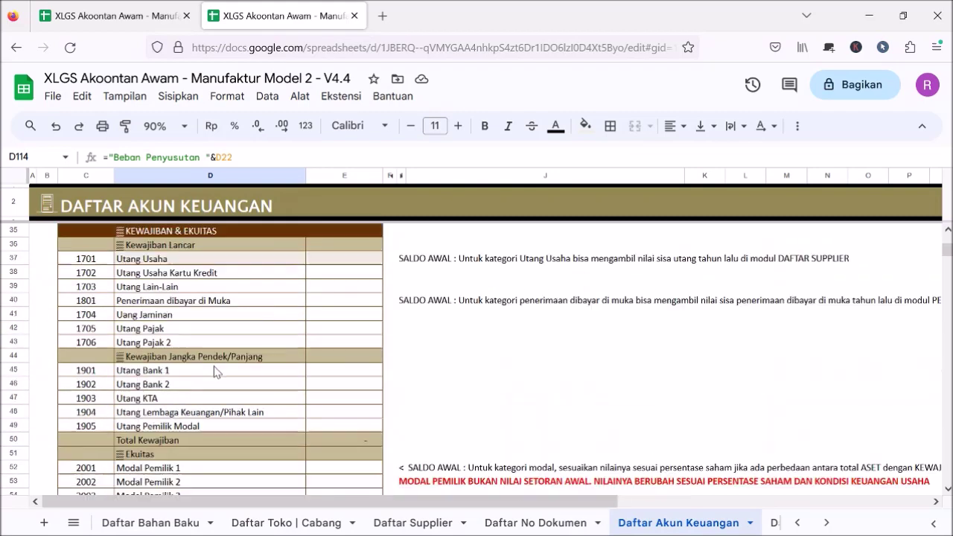
scroll(223, 365, up, 4)
click(227, 345)
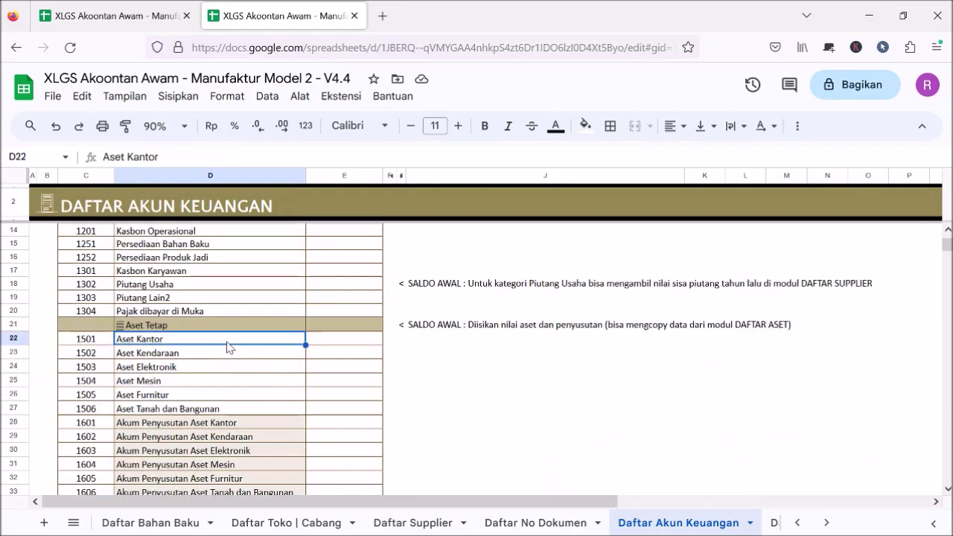
text(Aset Operasional Kant)
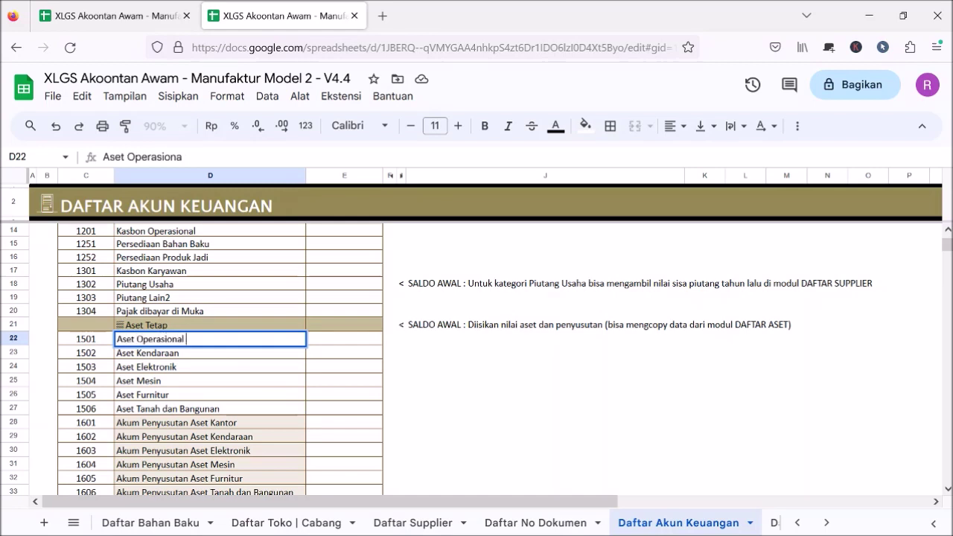
key(Return)
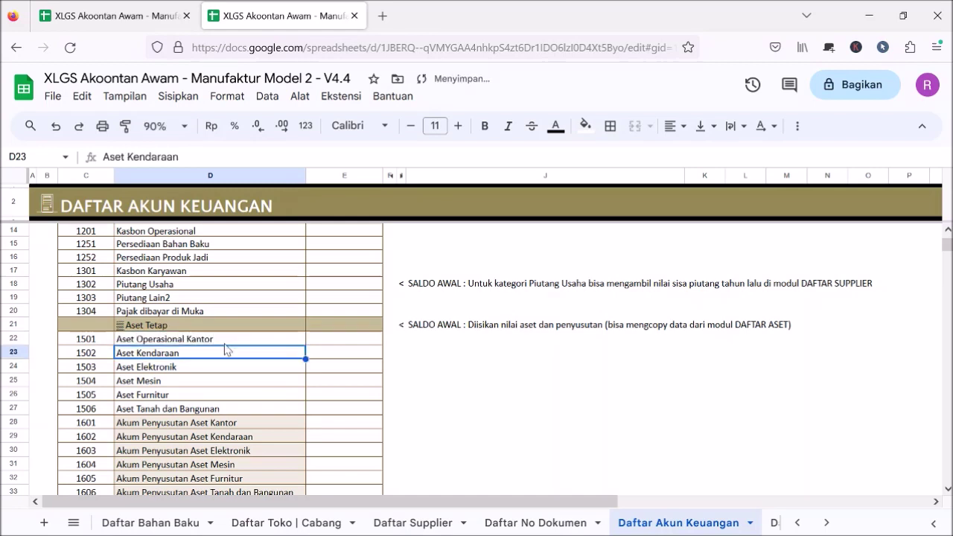
Check the linked names of the office asset's Akum Penyusutan account and its Beban Penyusutan account
click(369, 383)
click(300, 424)
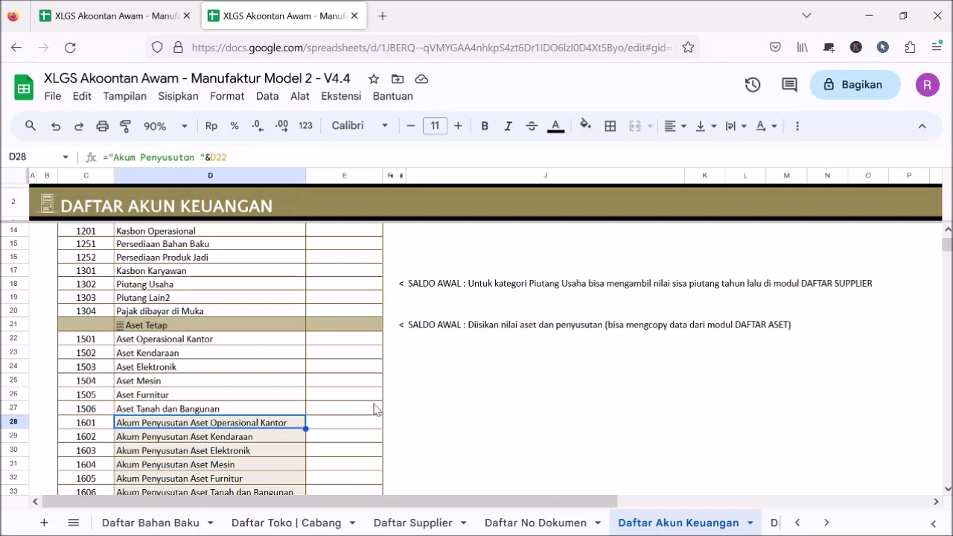
scroll(373, 409, down, 20)
scroll(402, 415, down, 4)
scroll(345, 379, up, 4)
click(260, 431)
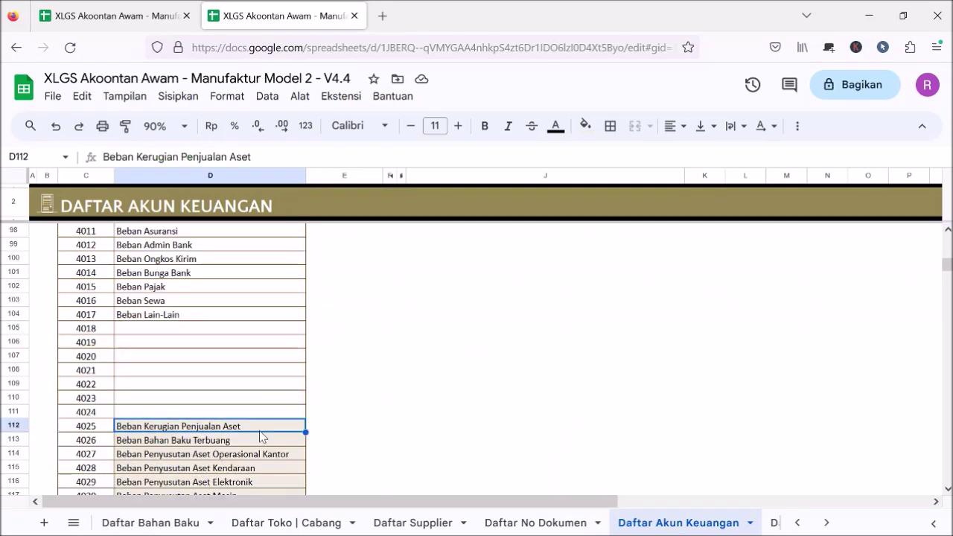
click(266, 456)
Inspect the opening-balance column of the account list and the balance-check formula in the ASET header row
scroll(339, 449, up, 7)
scroll(339, 450, up, 20)
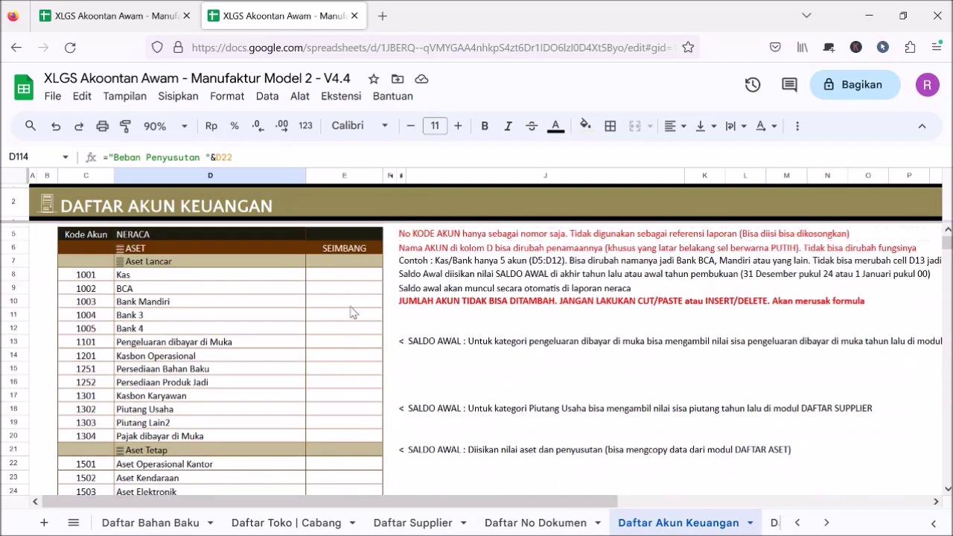
click(354, 302)
click(355, 251)
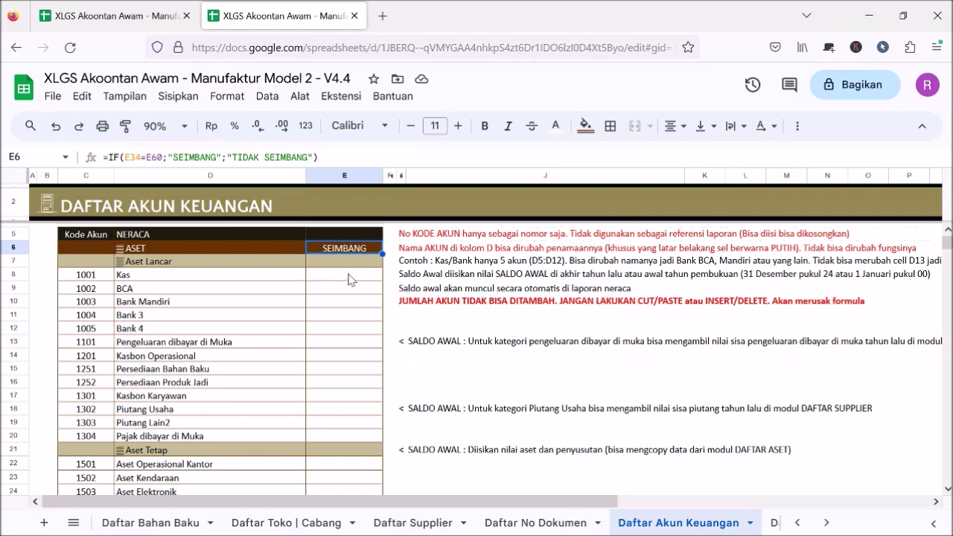
Return to the Menu sheet and open the LAPORAN NERACA report
click(52, 216)
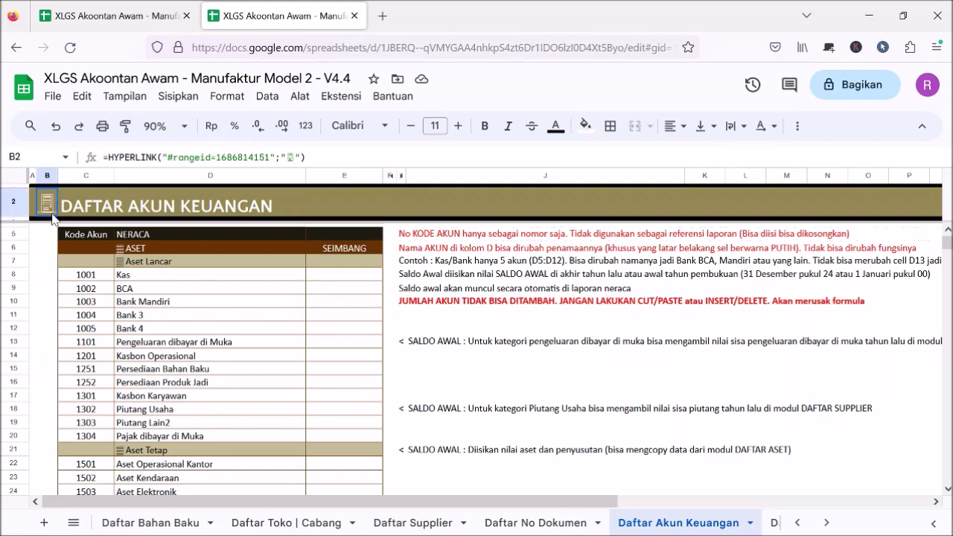
click(96, 233)
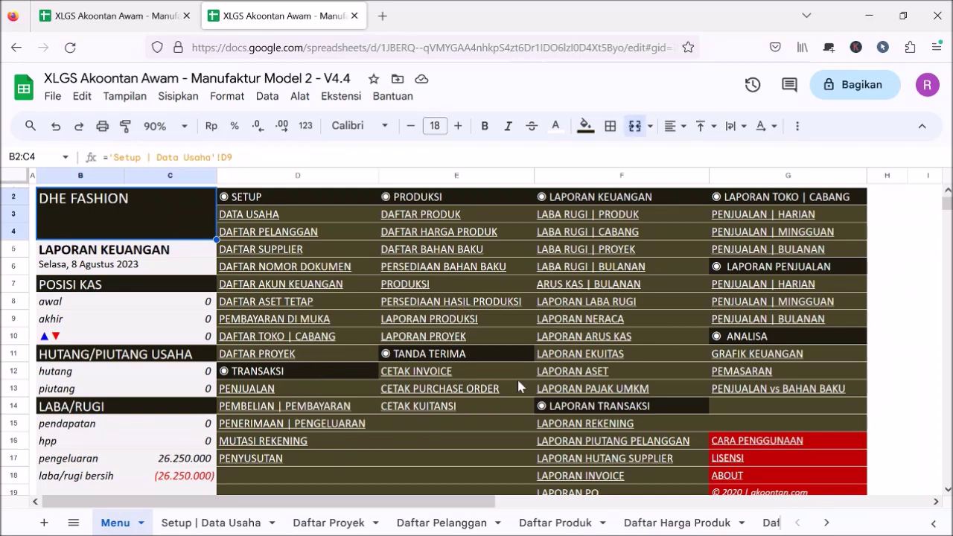
click(588, 325)
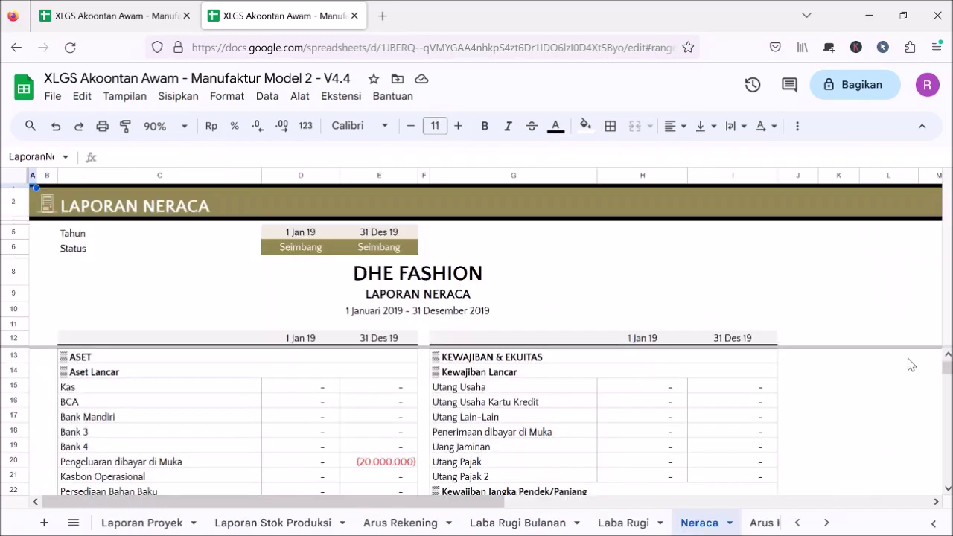
Inspect the 1 Jan 19 opening-balance cells for Aset Tetap and Ekuitas in the balance sheet report
scroll(555, 444, down, 3)
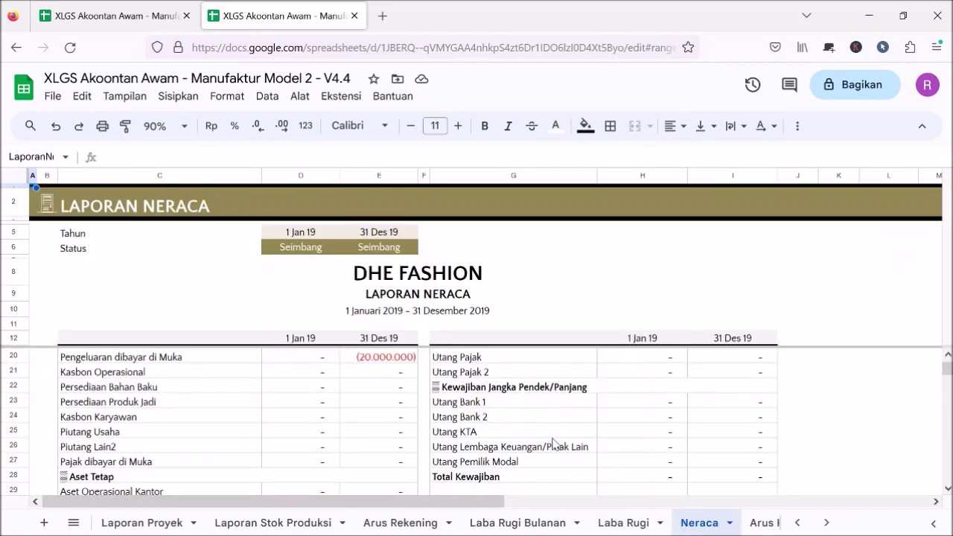
scroll(554, 444, down, 3)
click(308, 387)
click(322, 422)
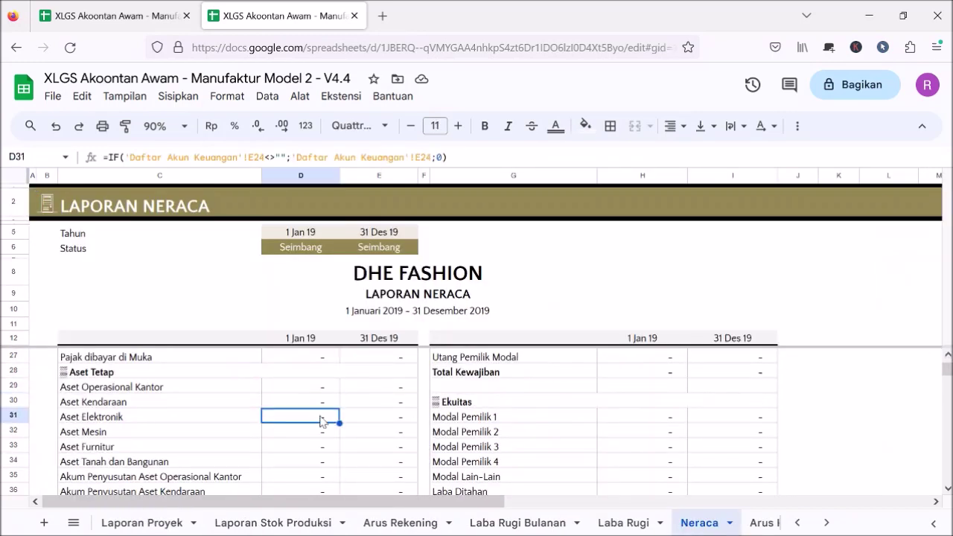
click(654, 375)
click(653, 438)
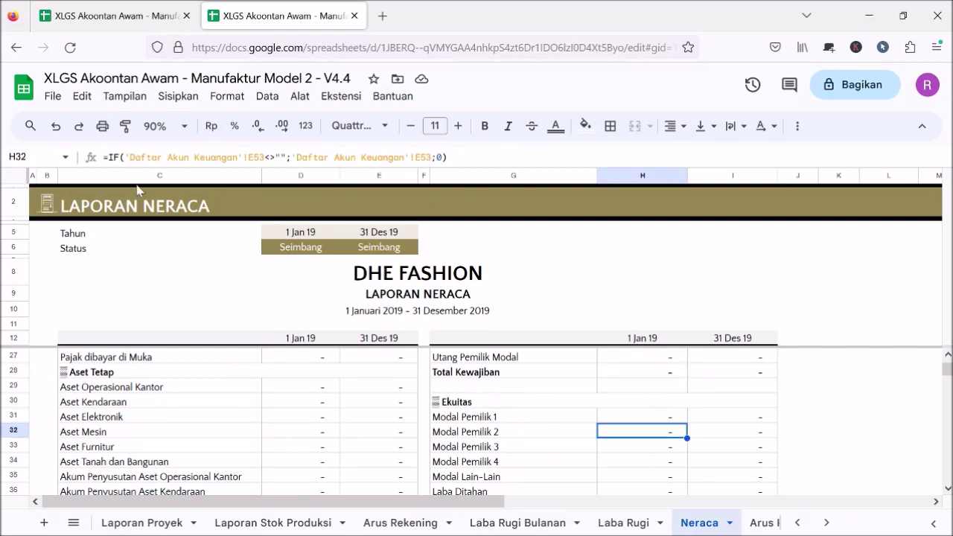
Return to the Menu sheet and open the DAFTAR AKUN KEUANGAN sheet
click(47, 214)
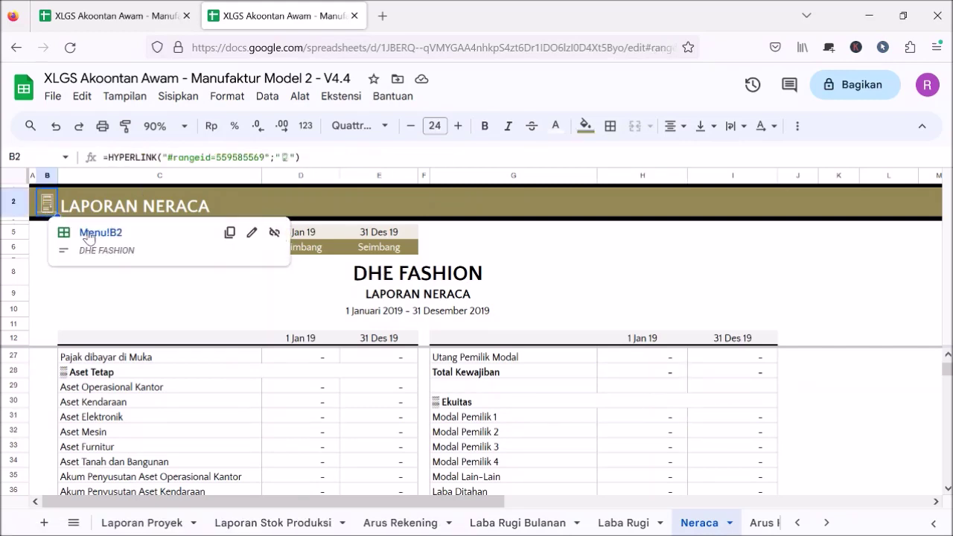
click(120, 231)
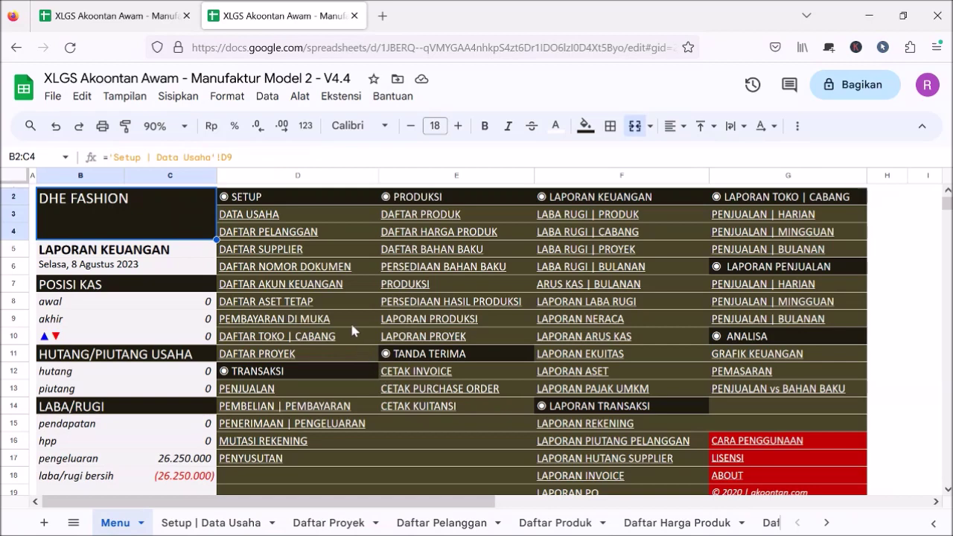
click(326, 291)
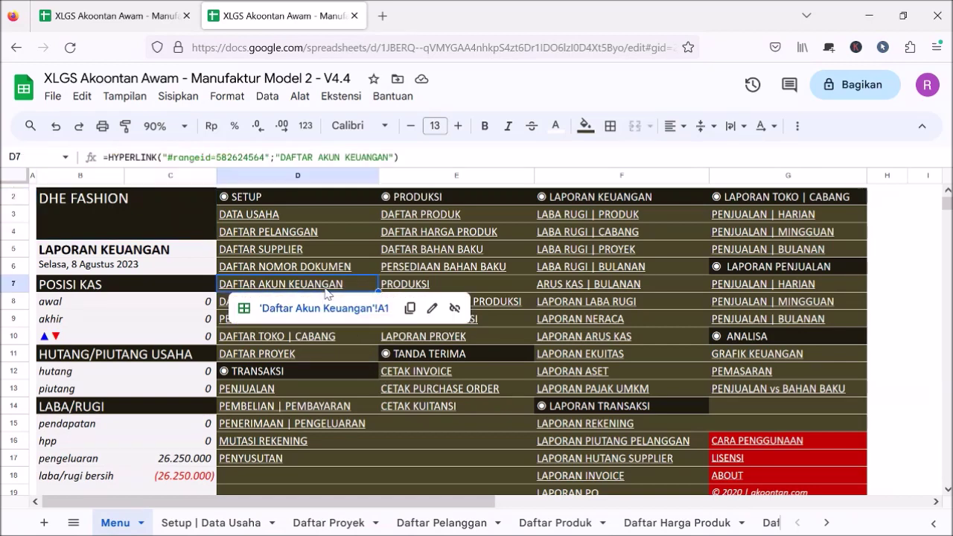
click(322, 310)
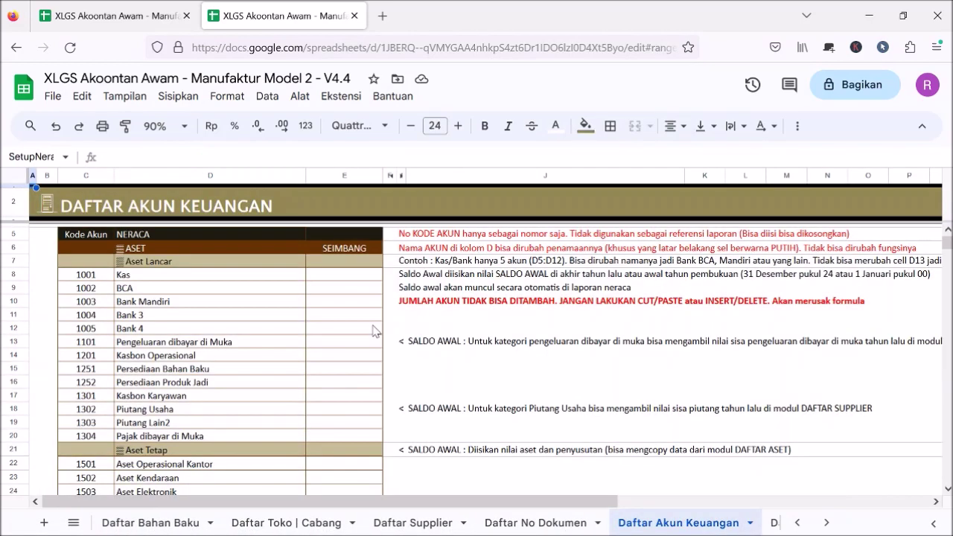
Enter opening balances of 2.000.000 for Kas and 50.000.000 for BCA in the account list
click(378, 316)
click(367, 277)
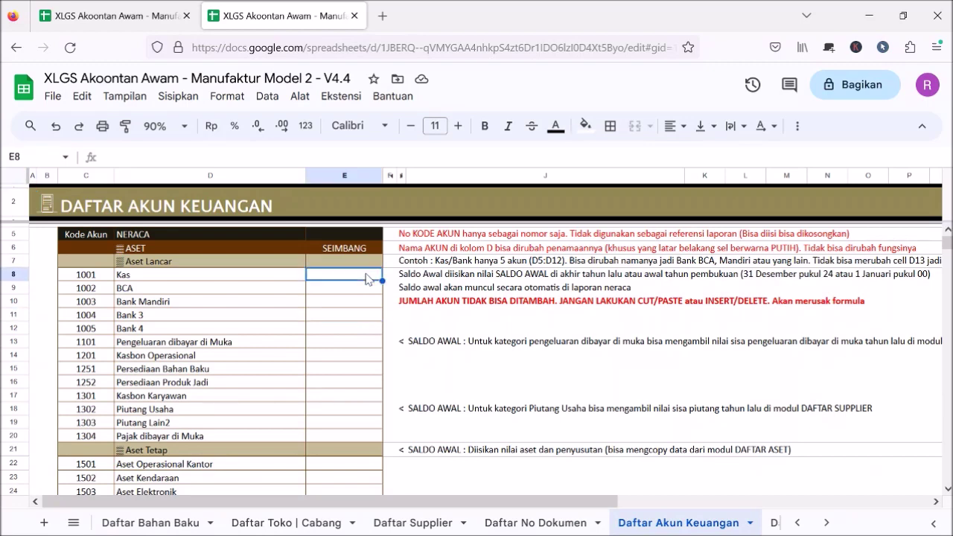
text(2.000.000)
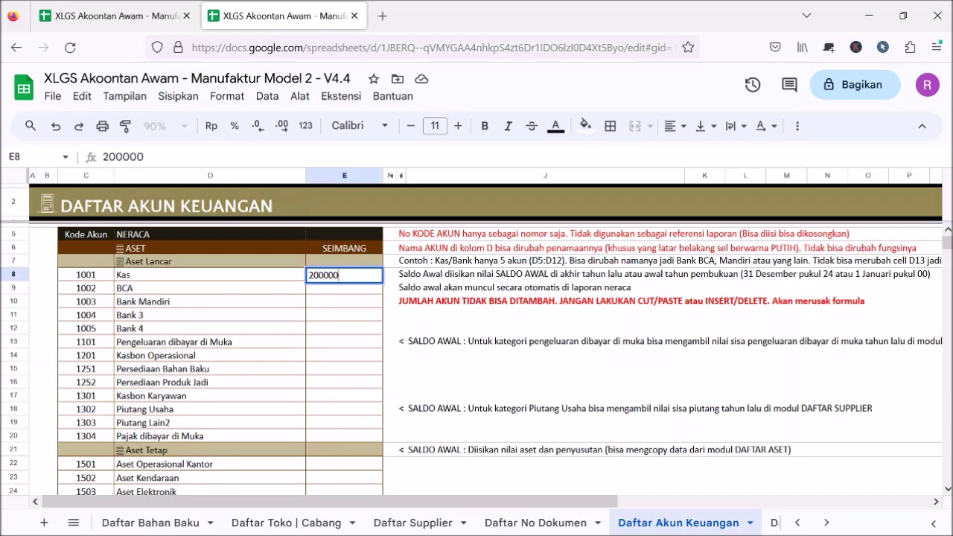
key(Return)
text(50.0)
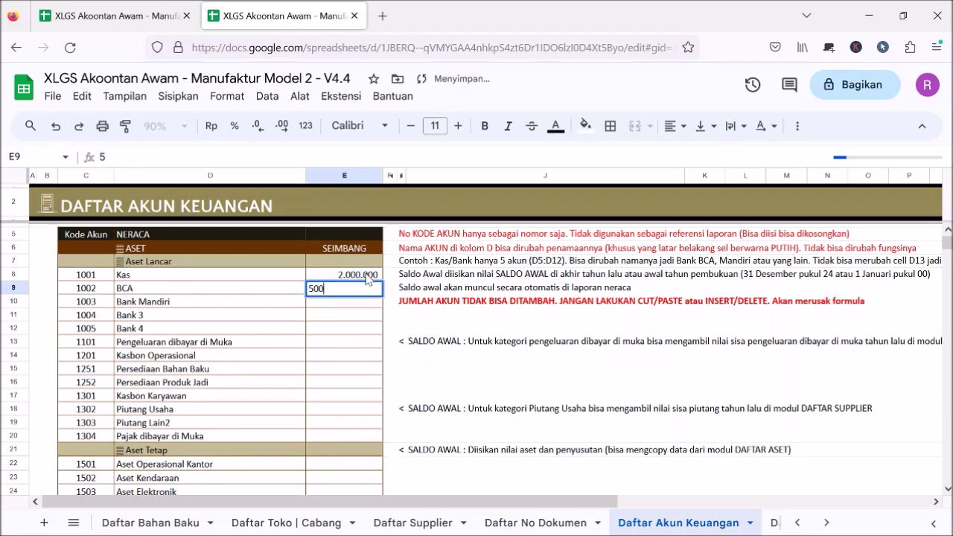
text(00.000)
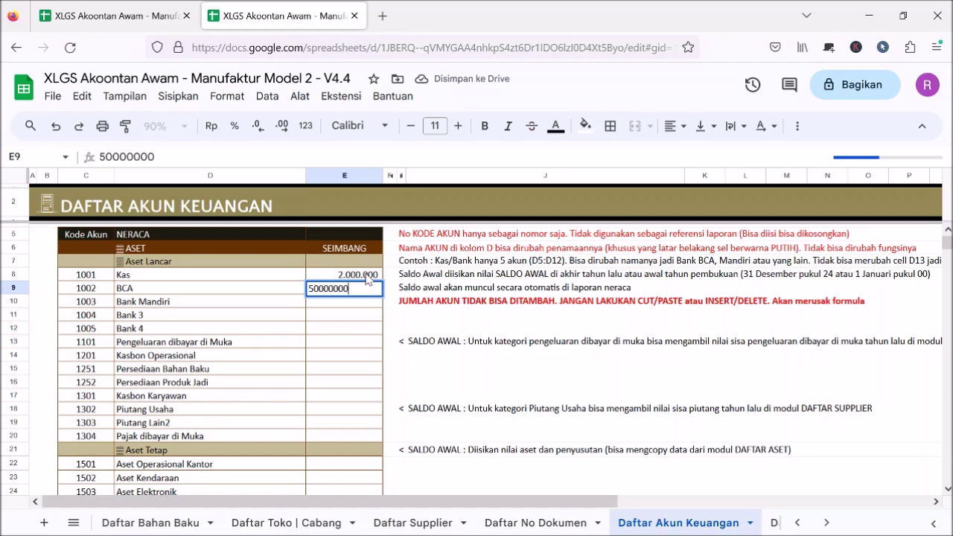
key(Return)
Compare the TOTAL ASET and TOTAL KEWAJIBAN DAN EKUITAS formulas and check the balance status in the ASET header row
click(351, 344)
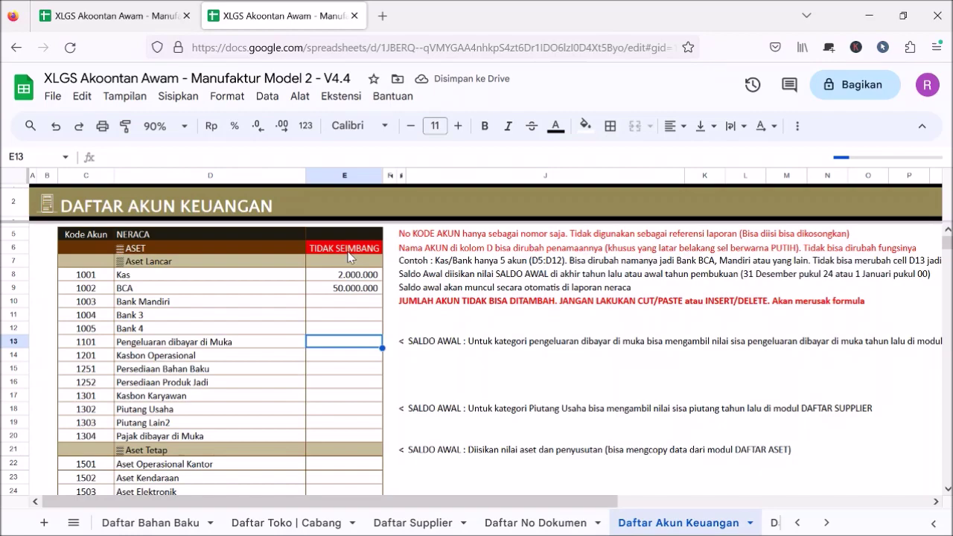
scroll(361, 339, down, 10)
scroll(365, 336, up, 3)
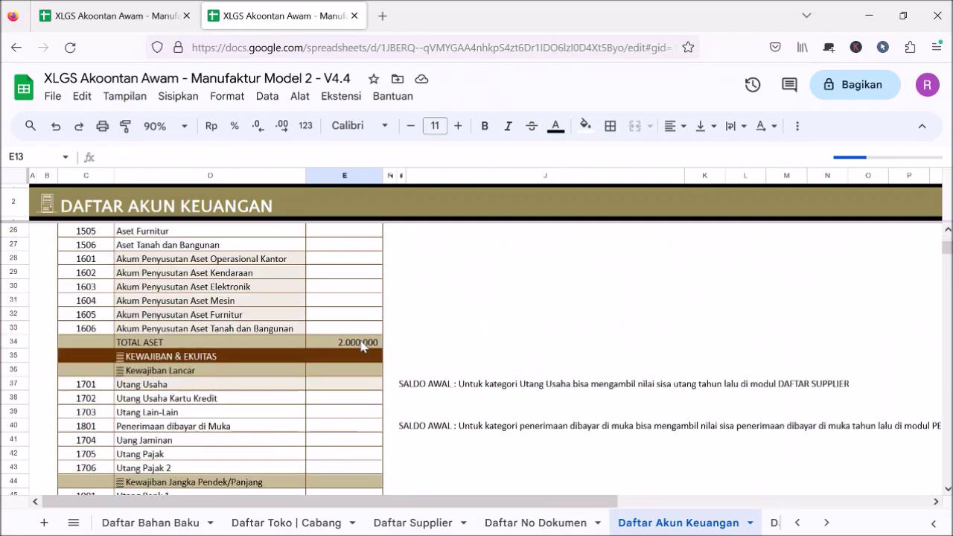
click(351, 344)
scroll(434, 347, down, 10)
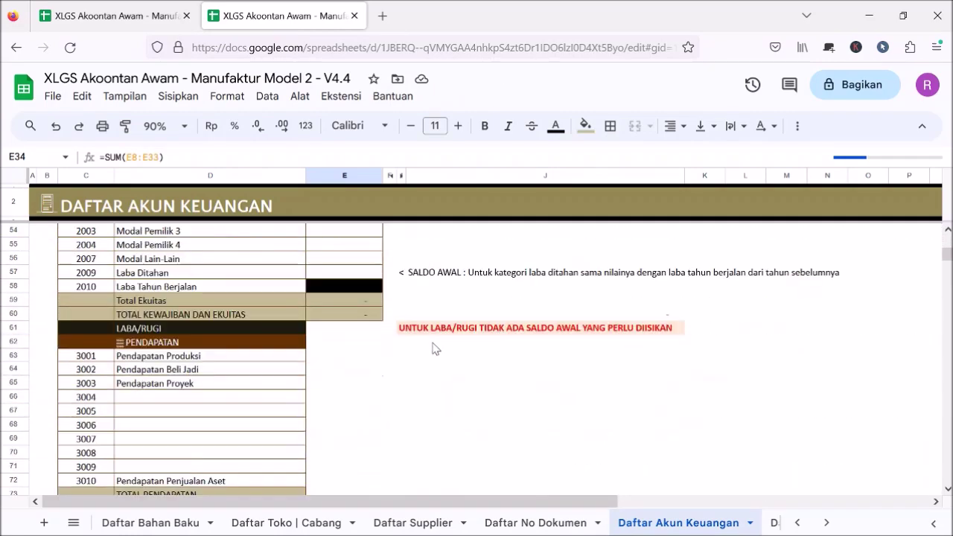
scroll(436, 349, up, 2)
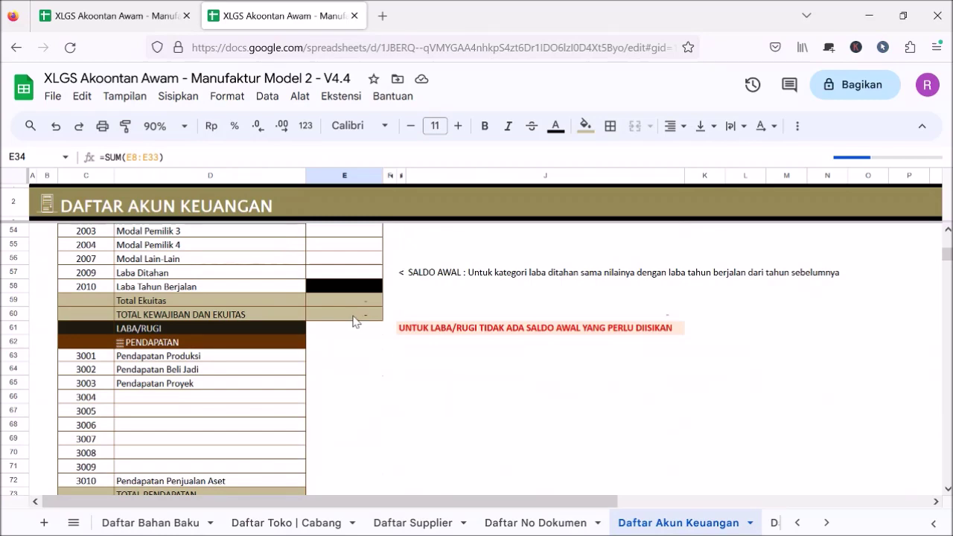
scroll(452, 301, up, 15)
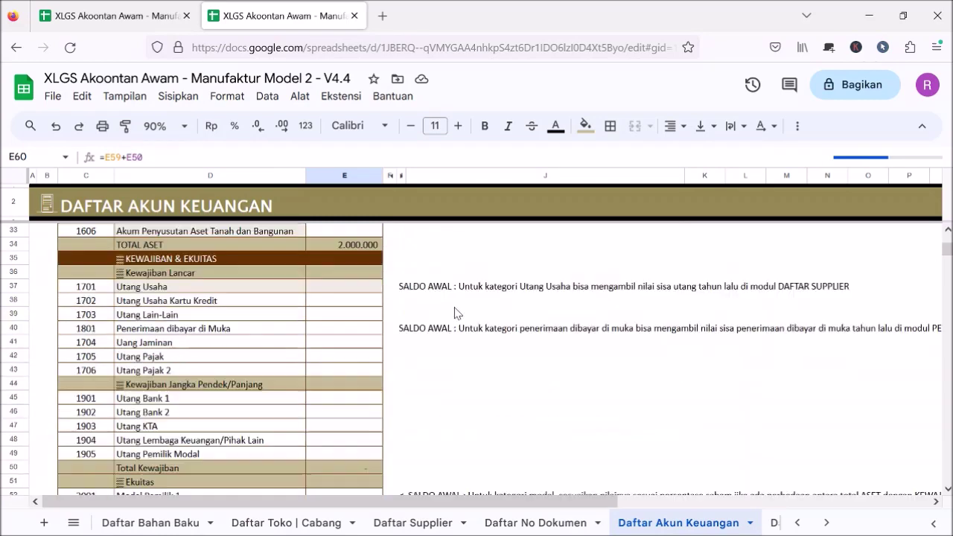
click(344, 328)
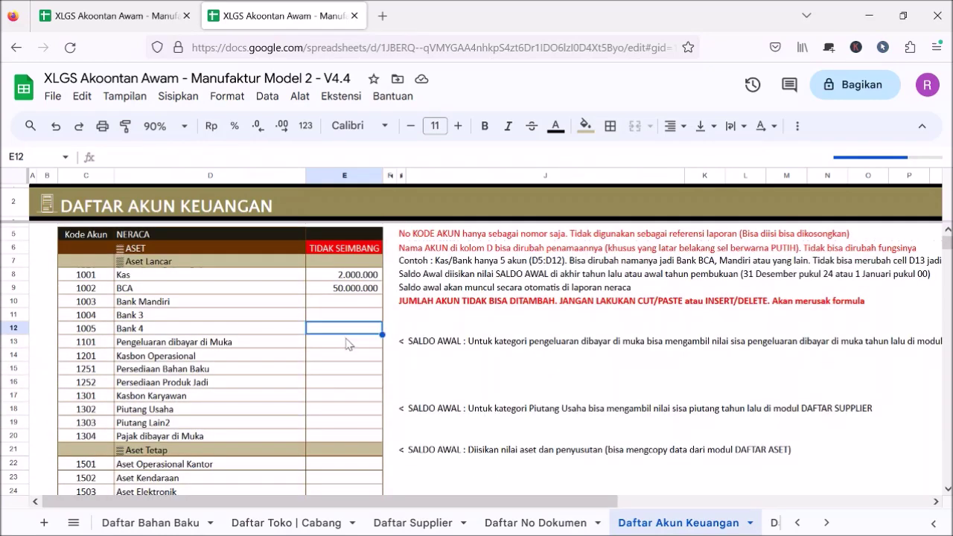
Examine the opening-balance cells of the Aset Tetap and accumulated depreciation accounts and of Piutang Usaha
scroll(347, 342, down, 5)
click(336, 273)
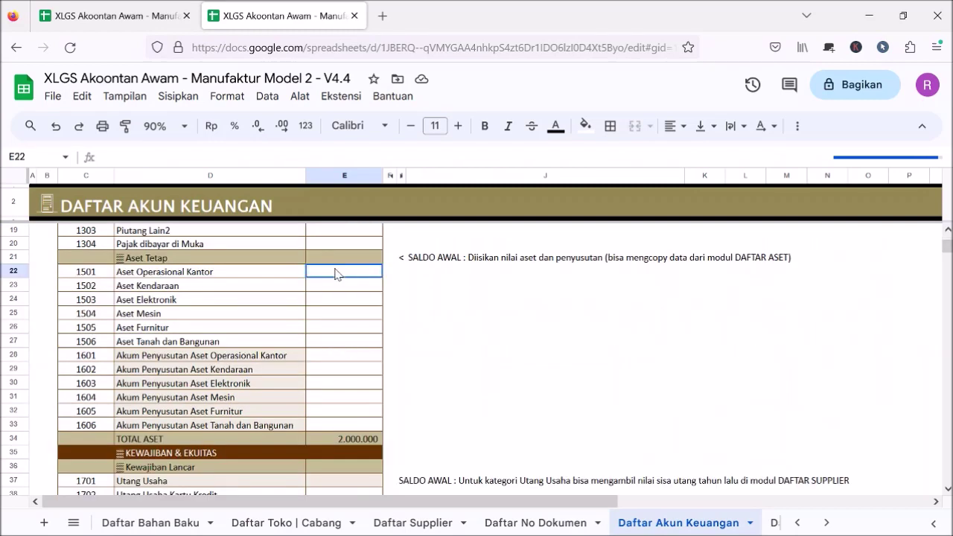
key(shift+Down)
key(shift+Down)
key(shift+Down)
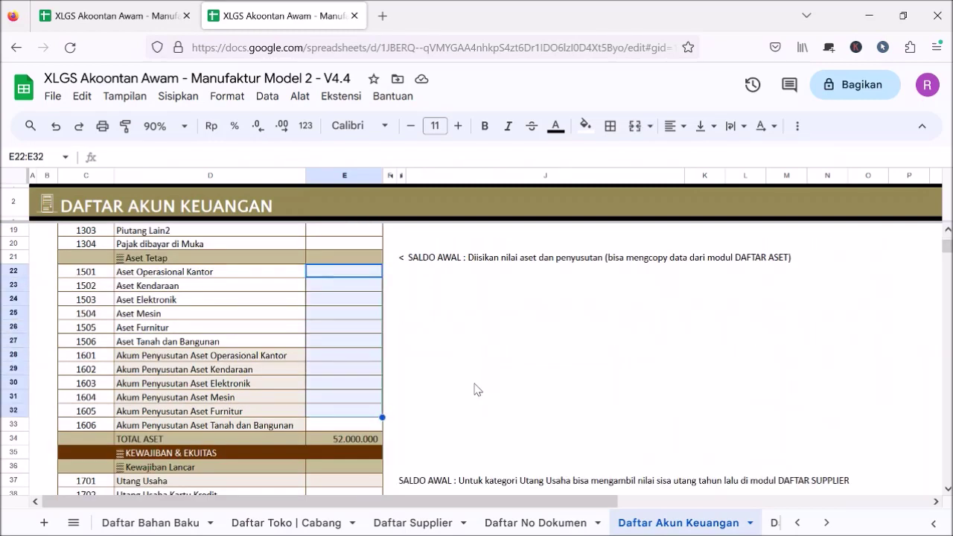
click(454, 382)
scroll(413, 362, up, 5)
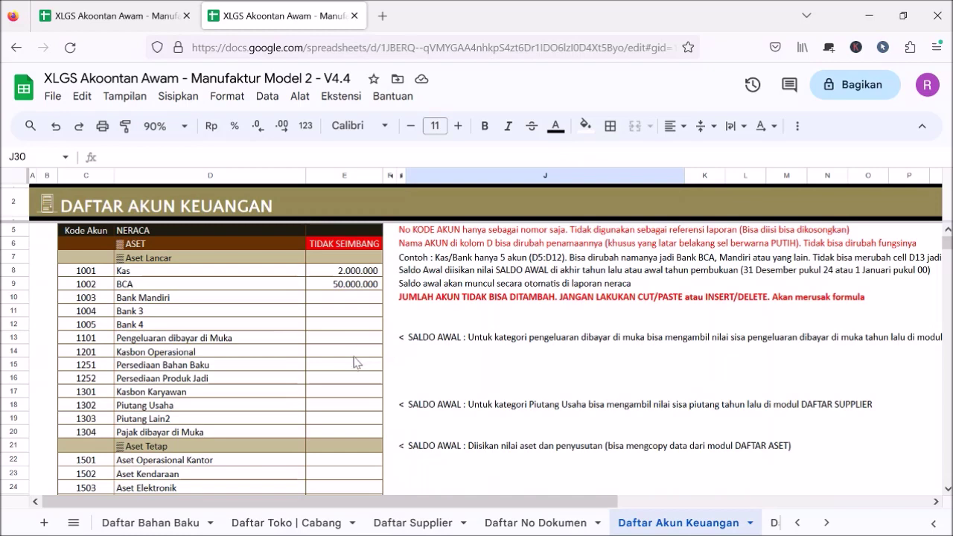
click(350, 409)
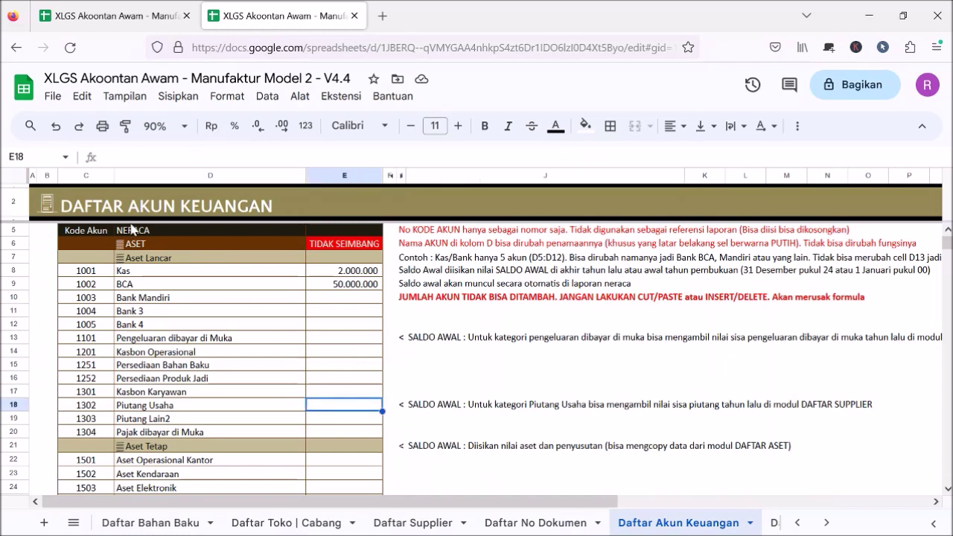
Open DAFTAR PELANGGAN from the Menu sheet and inspect the SISA PIUTANG TAHUN LALU total
click(43, 210)
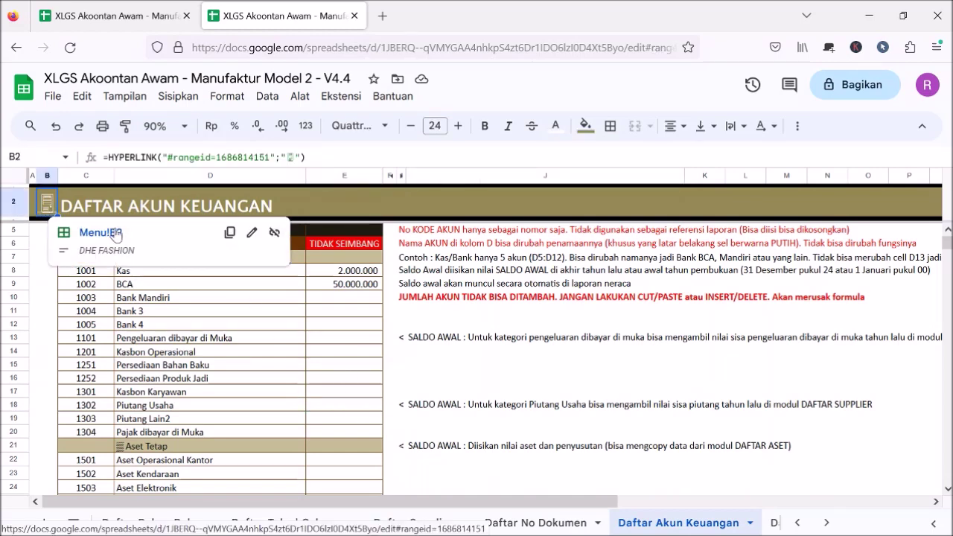
key(alt+Return)
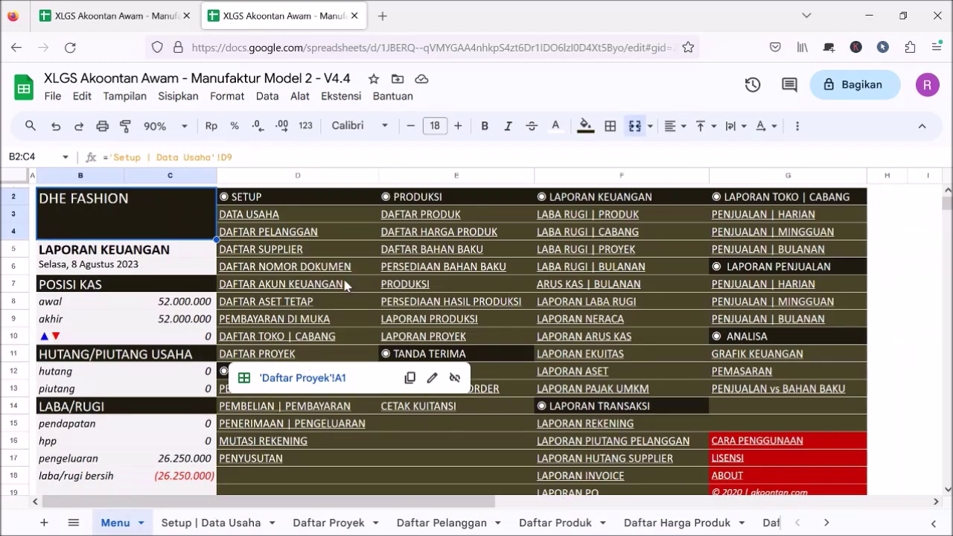
click(302, 233)
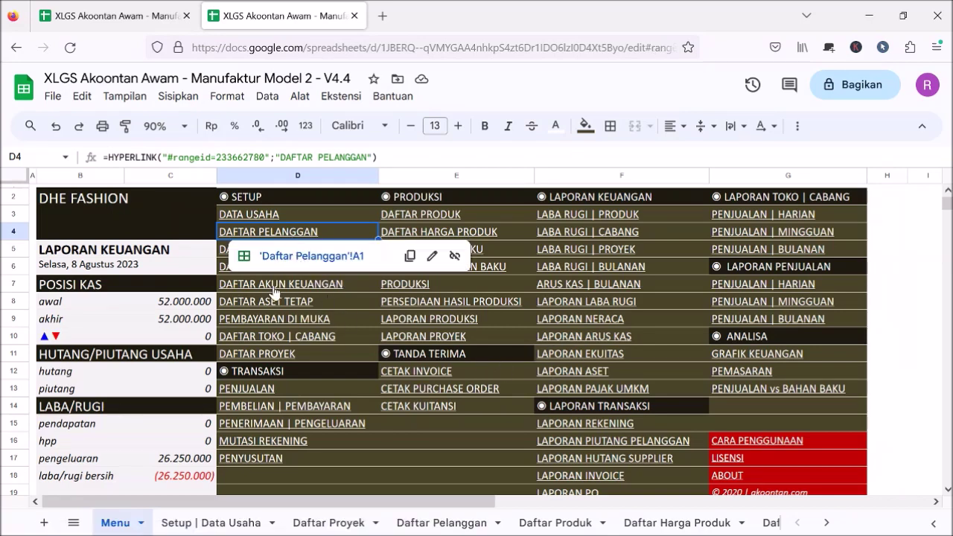
key(alt+Return)
click(335, 295)
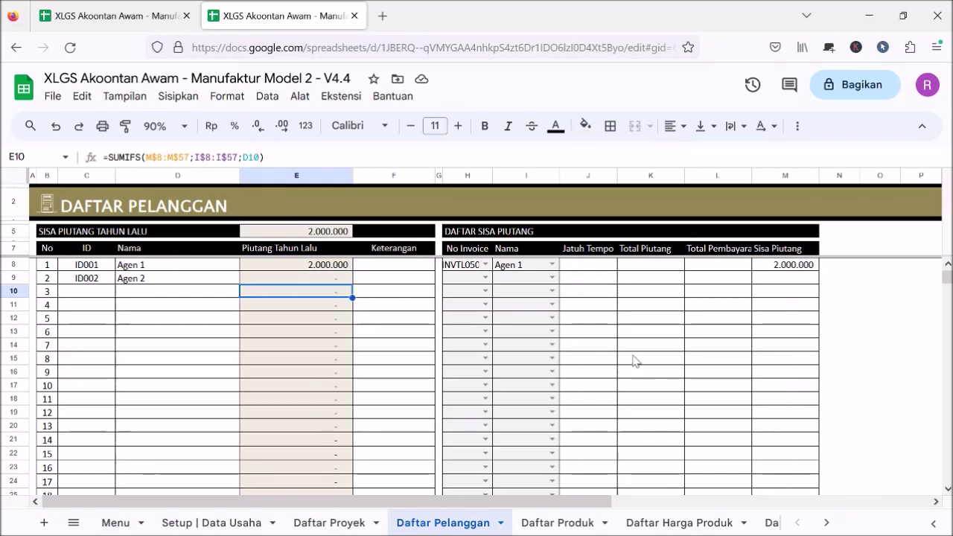
click(314, 231)
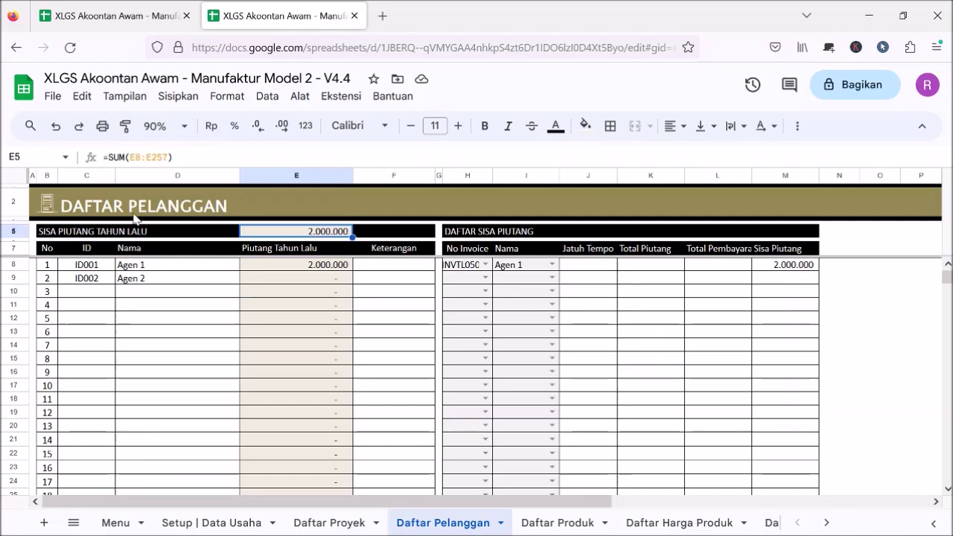
Go back through the Menu sheet to the DAFTAR AKUN KEUANGAN sheet
click(46, 211)
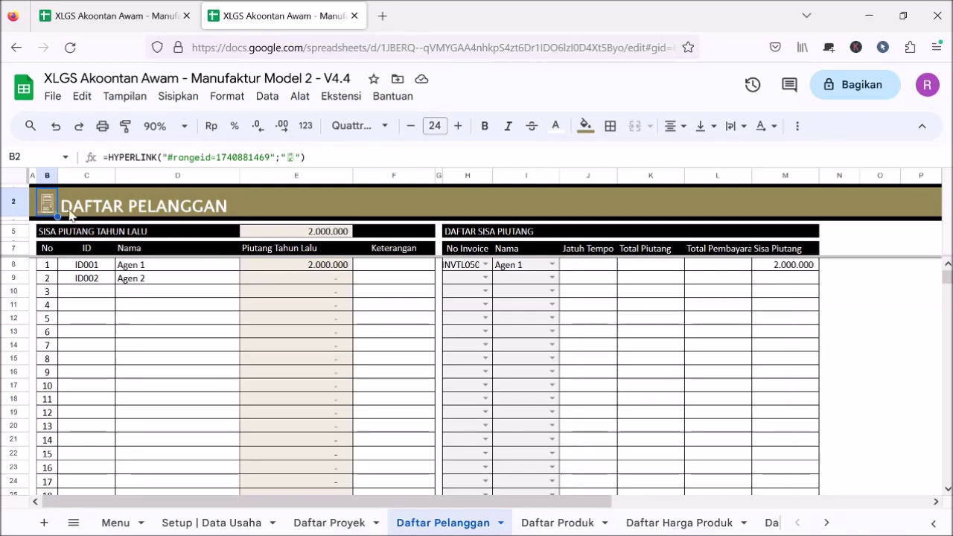
mouse_move(47, 203)
click(93, 232)
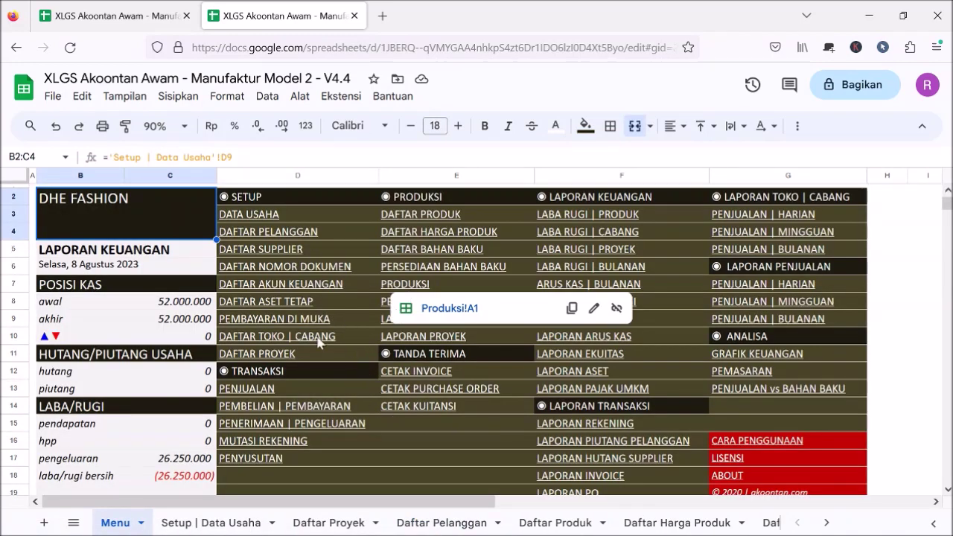
click(327, 289)
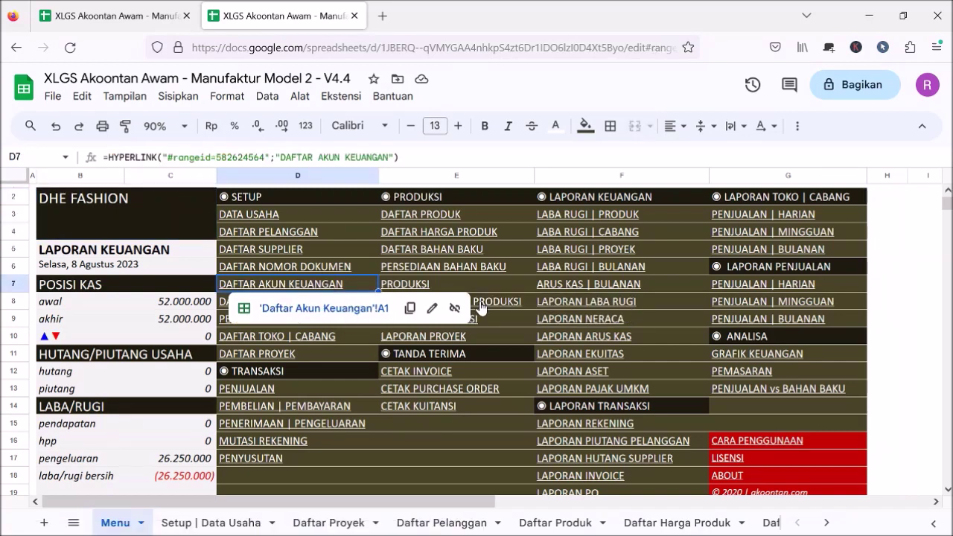
click(369, 309)
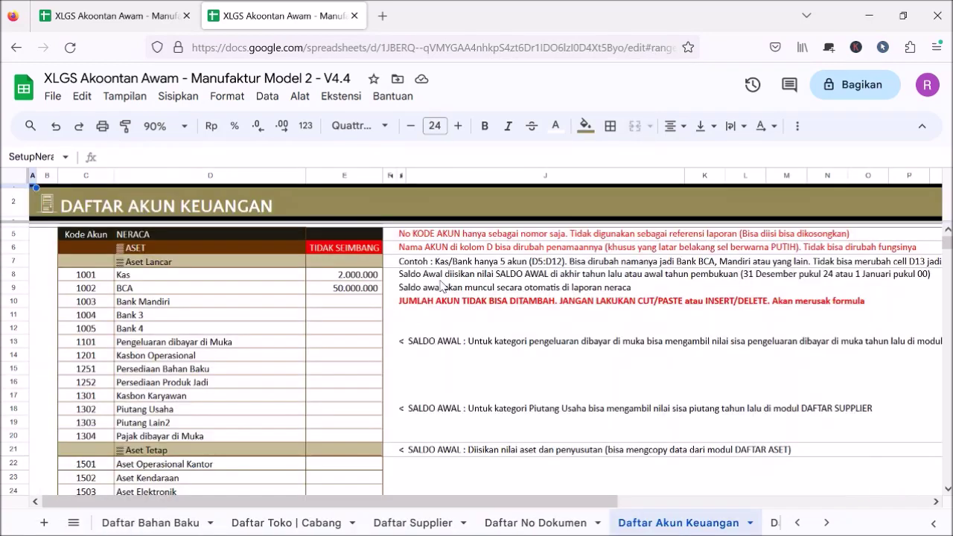
Set the opening balance of Piutang Usaha to 2.000.000
click(359, 356)
click(354, 384)
click(348, 410)
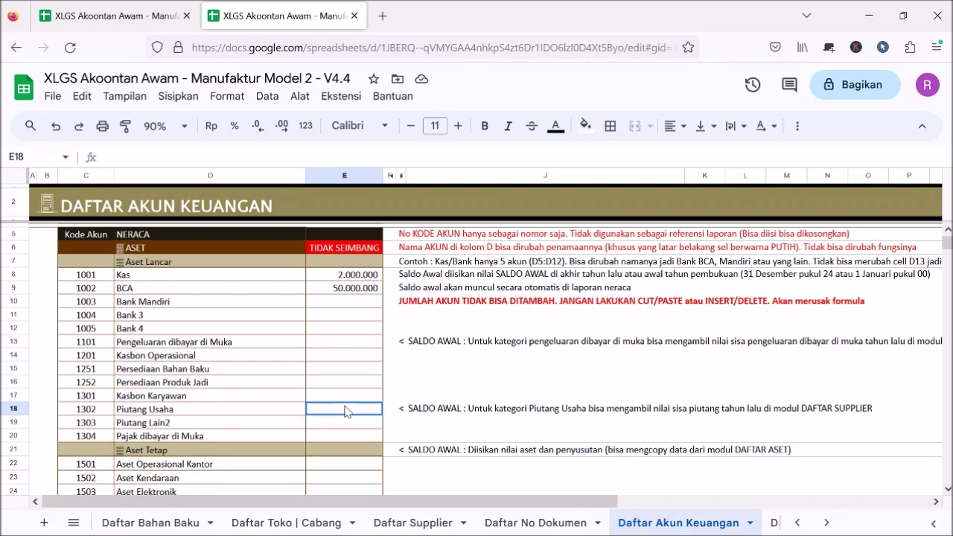
text(2000000)
key(Return)
Locate the Aset Tetap opening-balance rows and open the DAFTAR ASET TETAP sheet through the Menu sheet
click(351, 343)
scroll(350, 345, down, 2)
scroll(350, 341, down, 2)
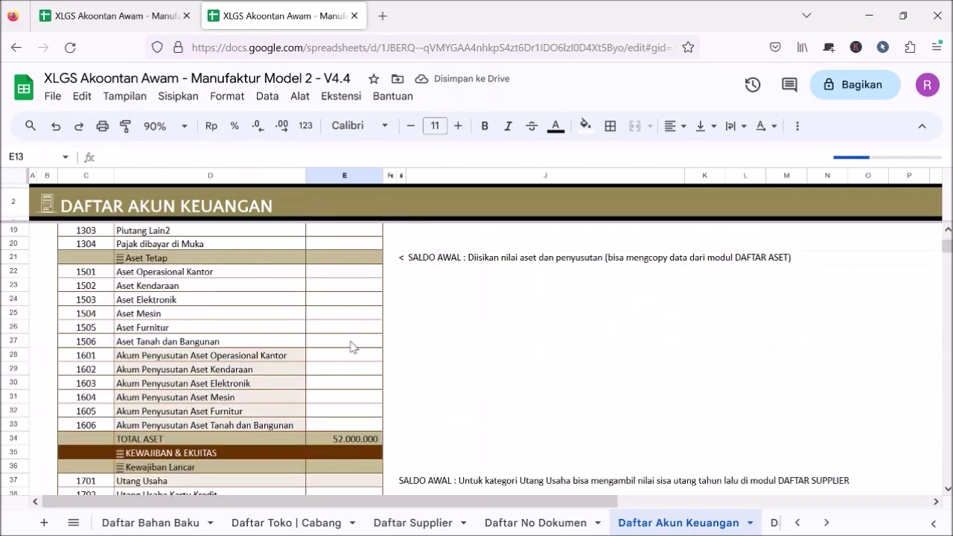
click(348, 277)
click(51, 208)
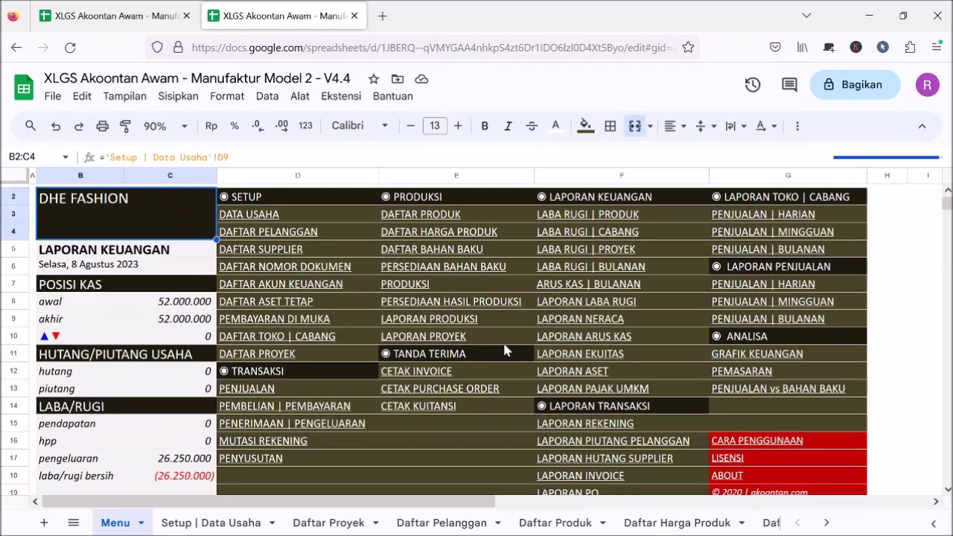
click(292, 306)
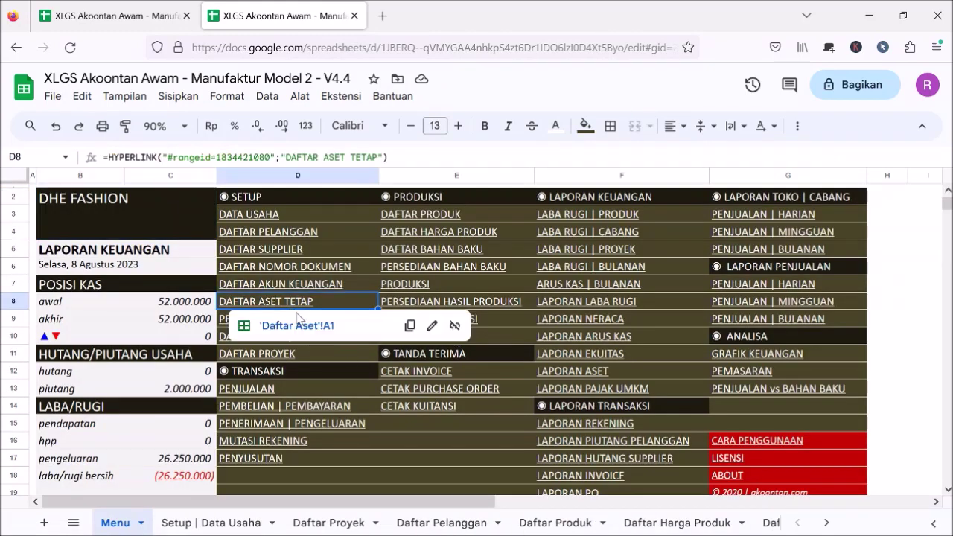
click(303, 329)
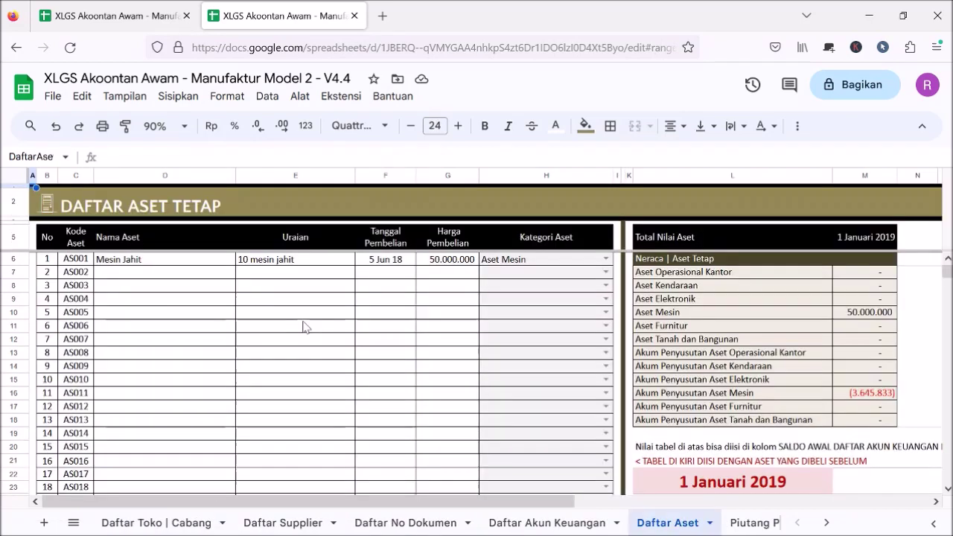
Copy the 1 Januari 2019 asset and accumulated depreciation values in M7:M18 of the Total Nilai Aset table
click(864, 272)
shift+click(863, 422)
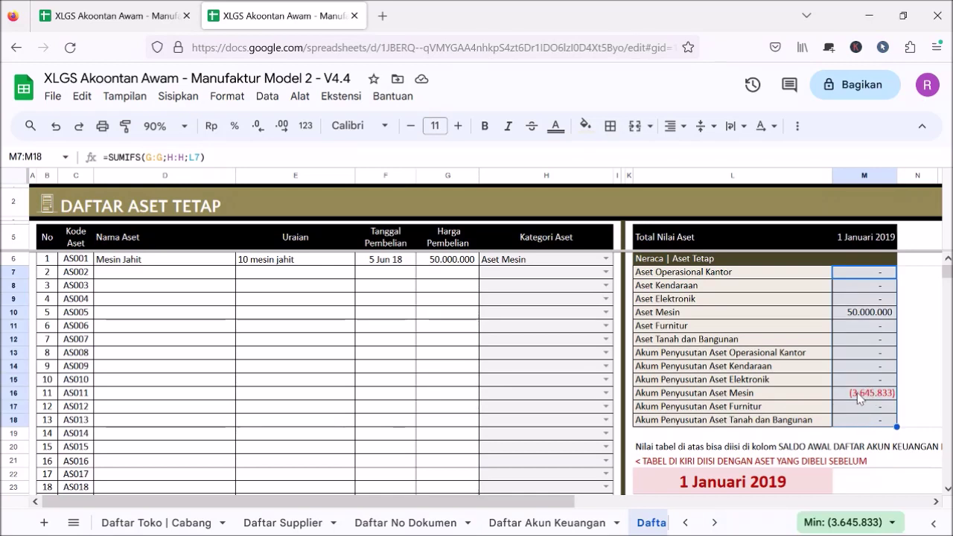
key(ctrl+c)
Return through the Menu sheet to the DAFTAR AKUN KEUANGAN sheet
click(47, 205)
click(89, 232)
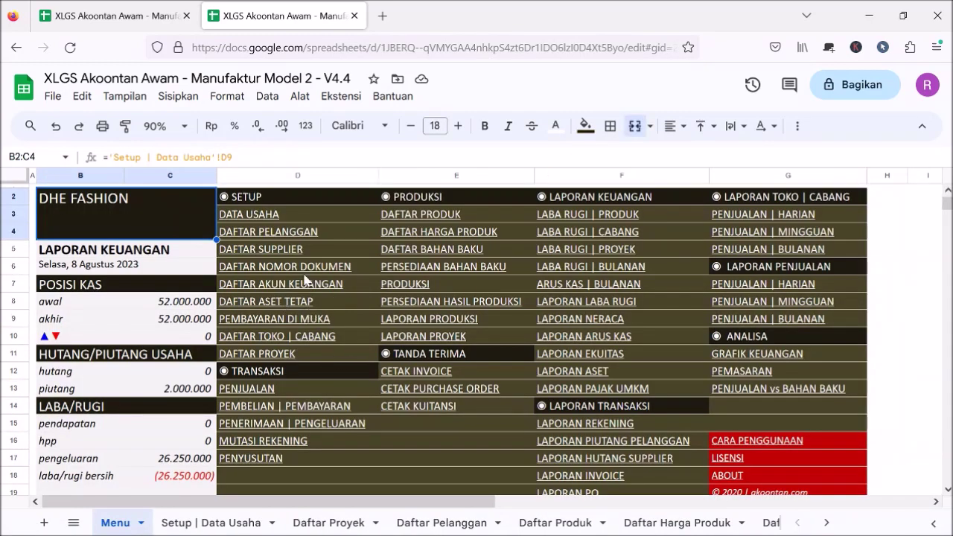
click(310, 284)
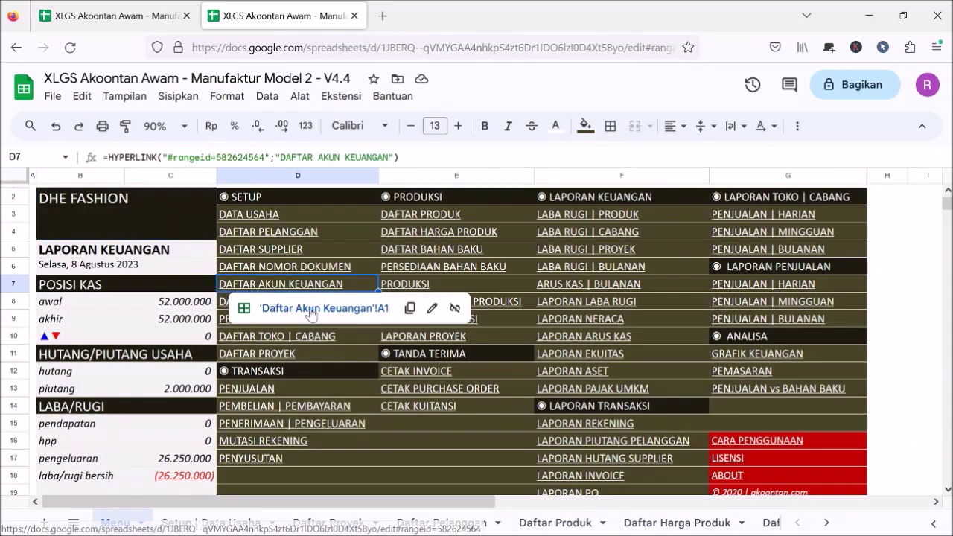
click(333, 311)
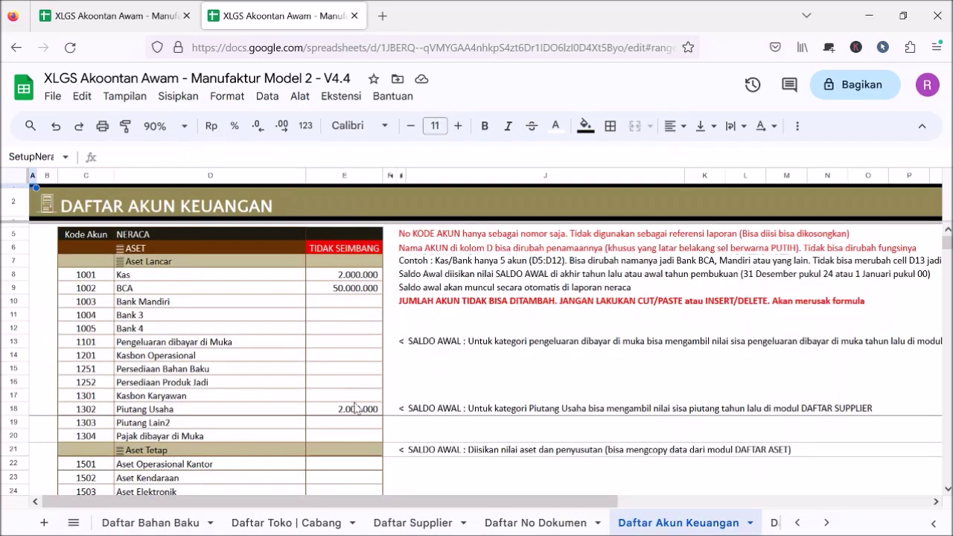
Paste the copied asset and depreciation balances as values only into the Aset Tetap rows starting at E22, and check the pasted entries
scroll(346, 423, down, 3)
click(342, 366)
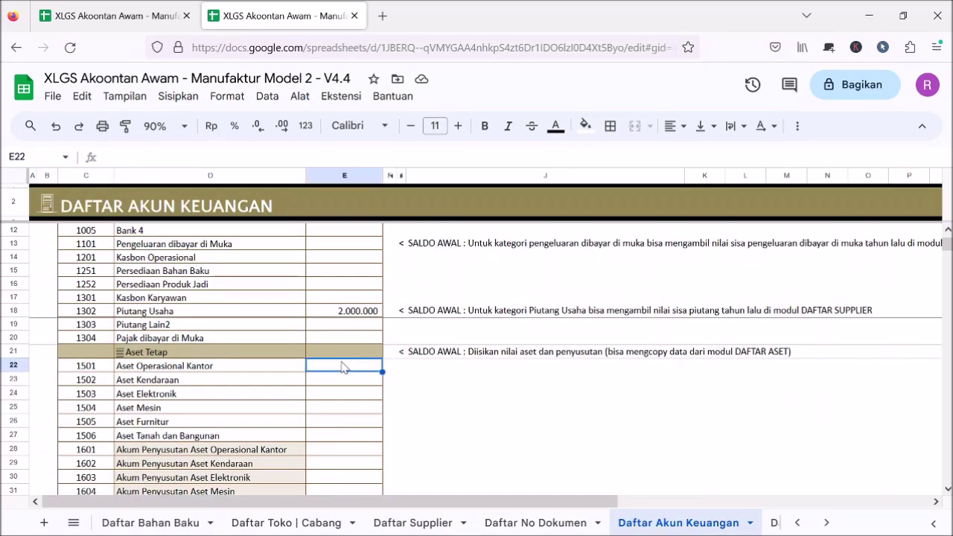
right_click(343, 368)
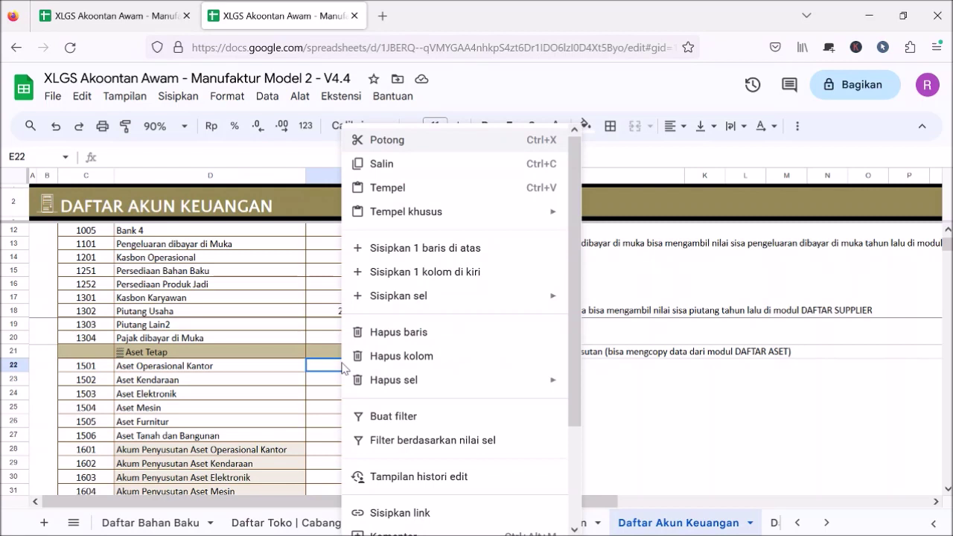
mouse_move(561, 216)
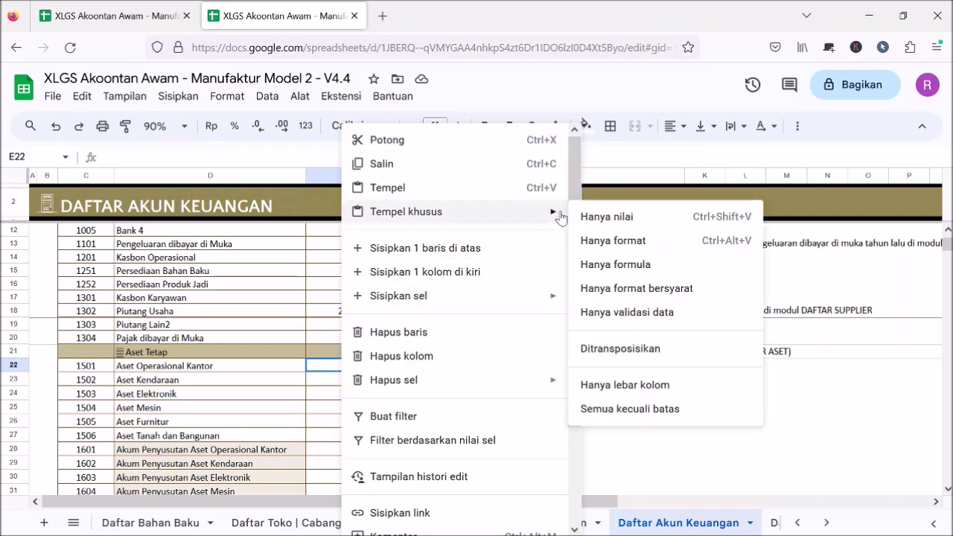
click(624, 218)
scroll(428, 373, down, 3)
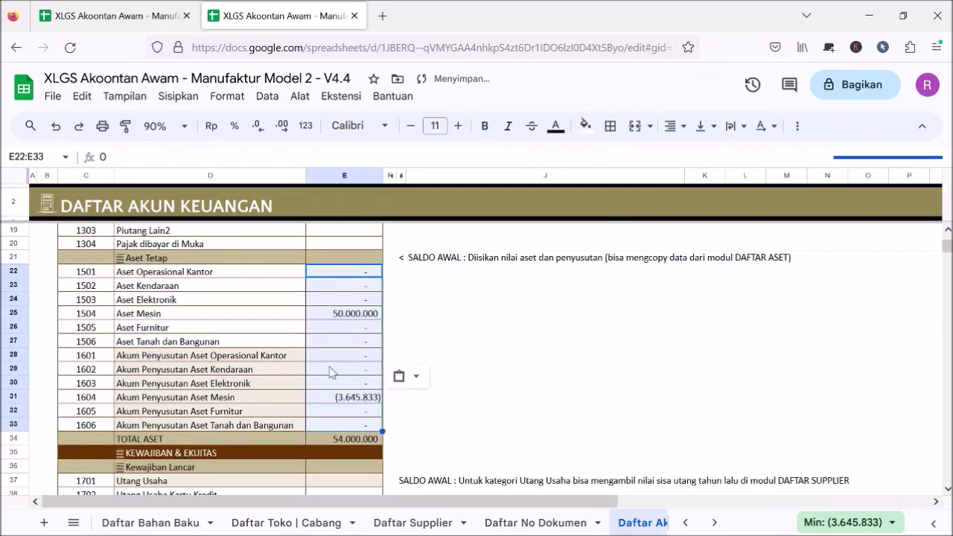
click(363, 366)
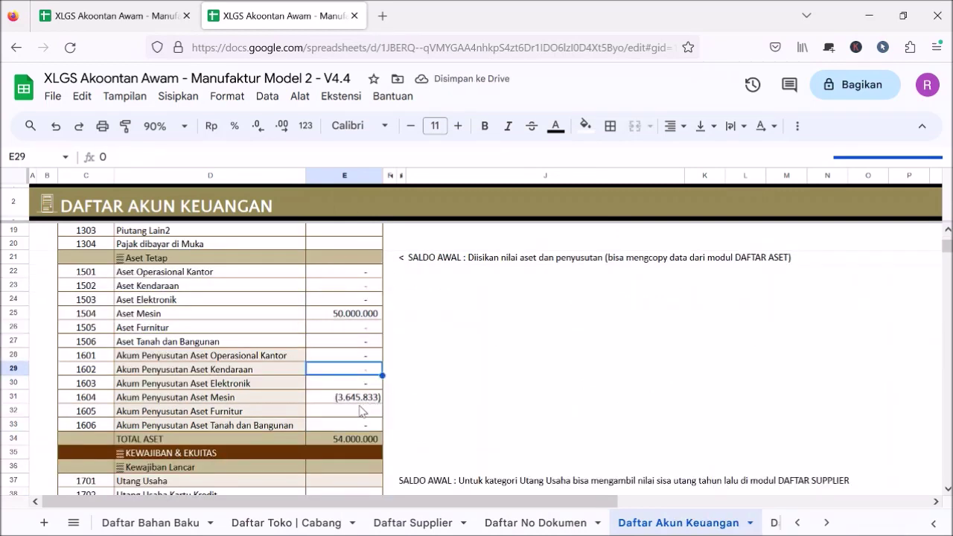
click(365, 274)
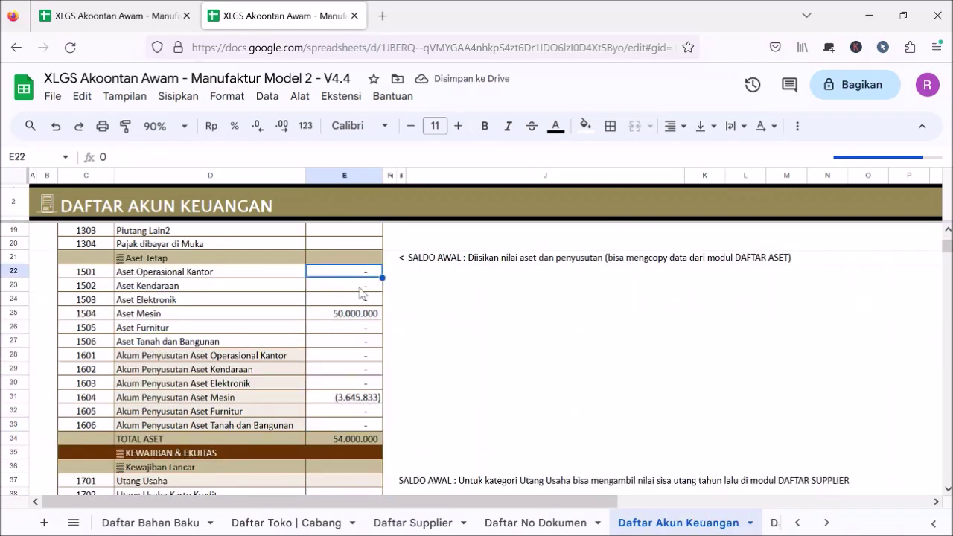
click(353, 314)
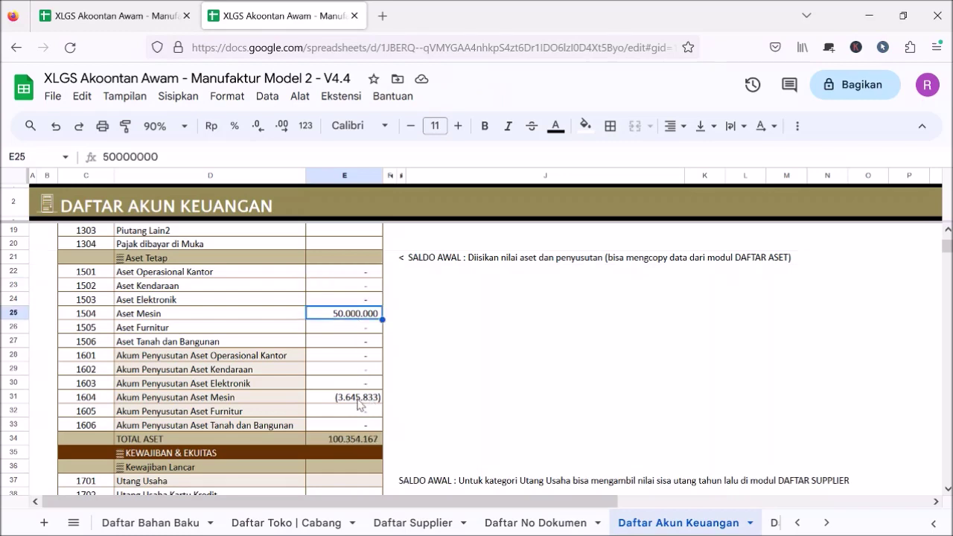
click(359, 411)
Locate the Utang Usaha opening-balance cell and open the DAFTAR SUPPLIER sheet through the Menu sheet
scroll(394, 402, down, 5)
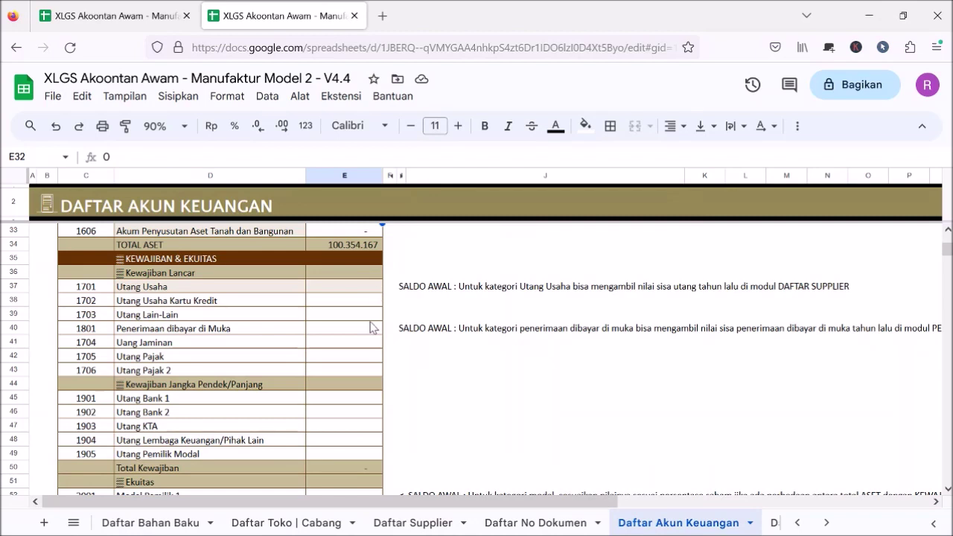
click(370, 318)
click(363, 291)
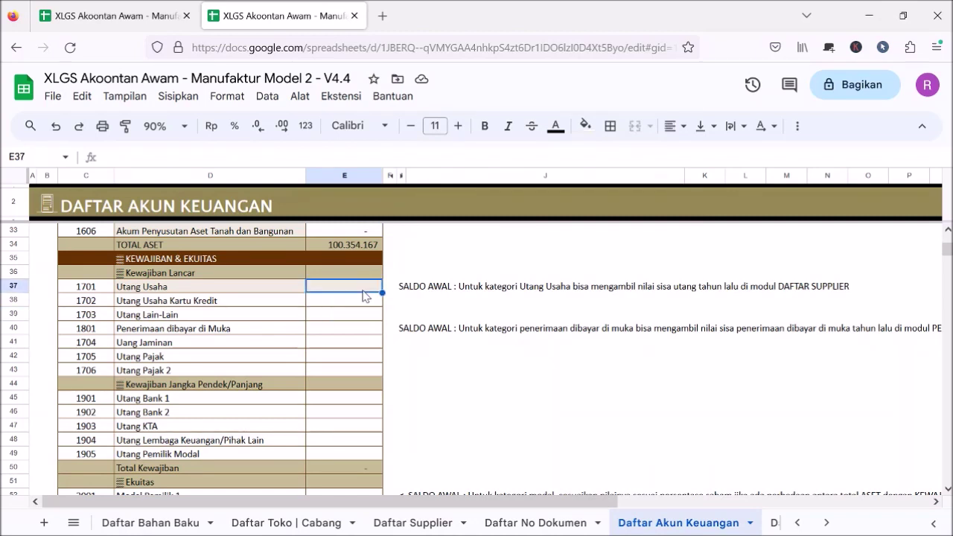
click(364, 302)
click(359, 290)
click(47, 203)
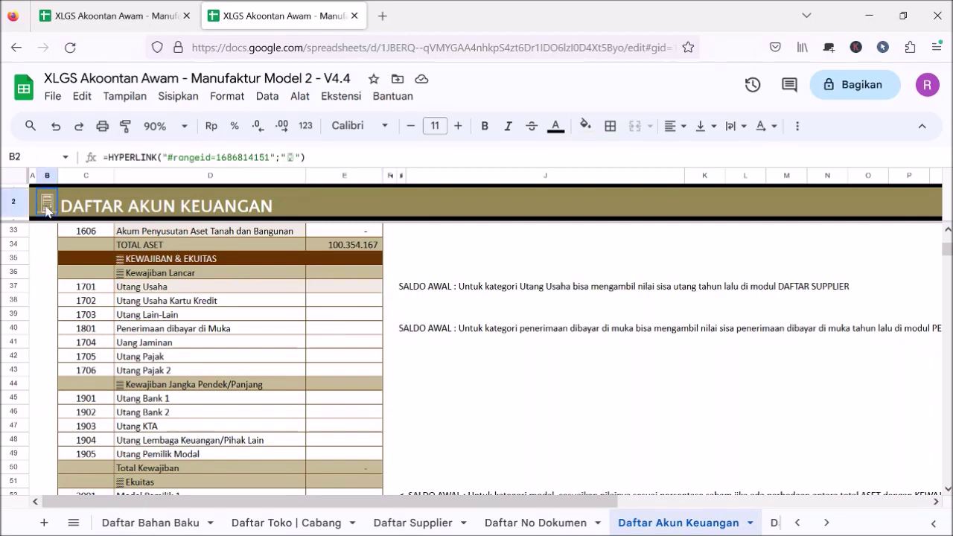
click(96, 232)
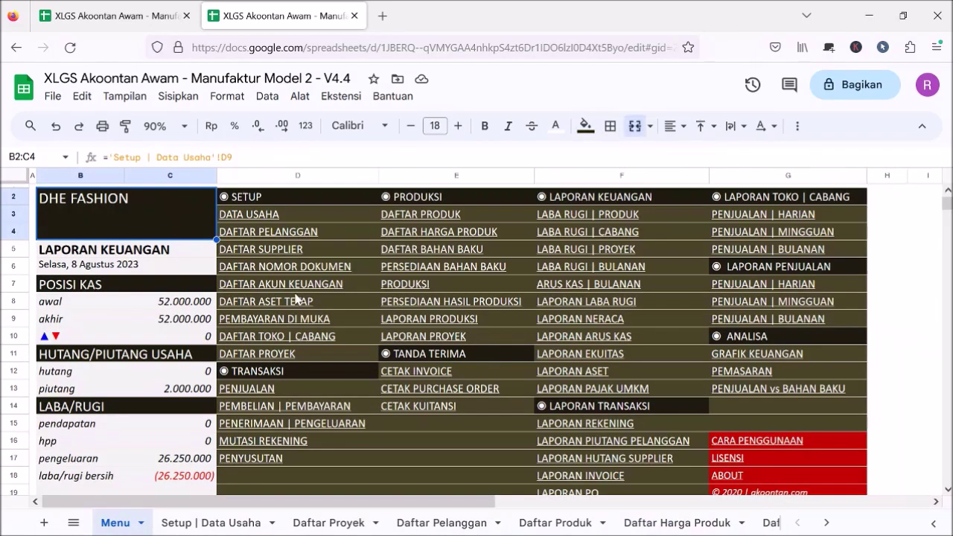
click(298, 249)
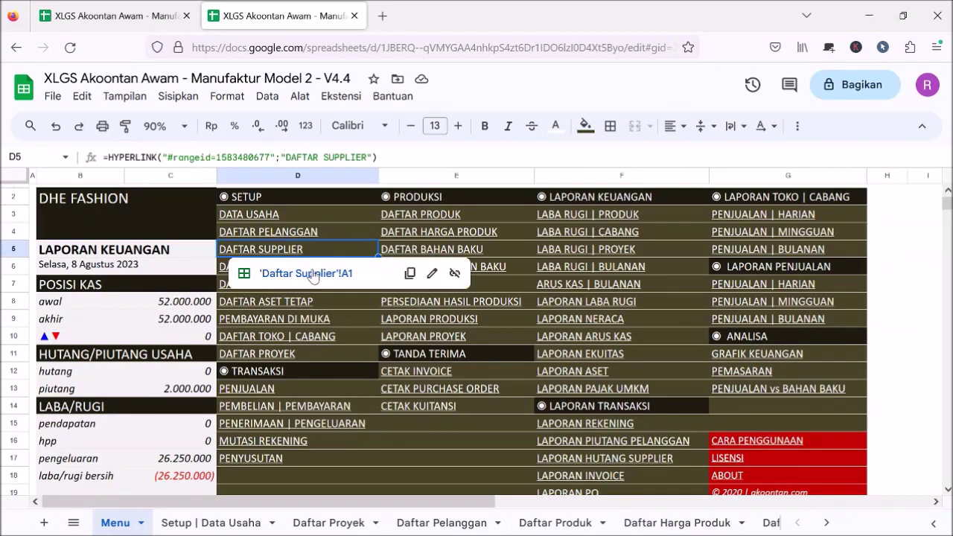
click(313, 275)
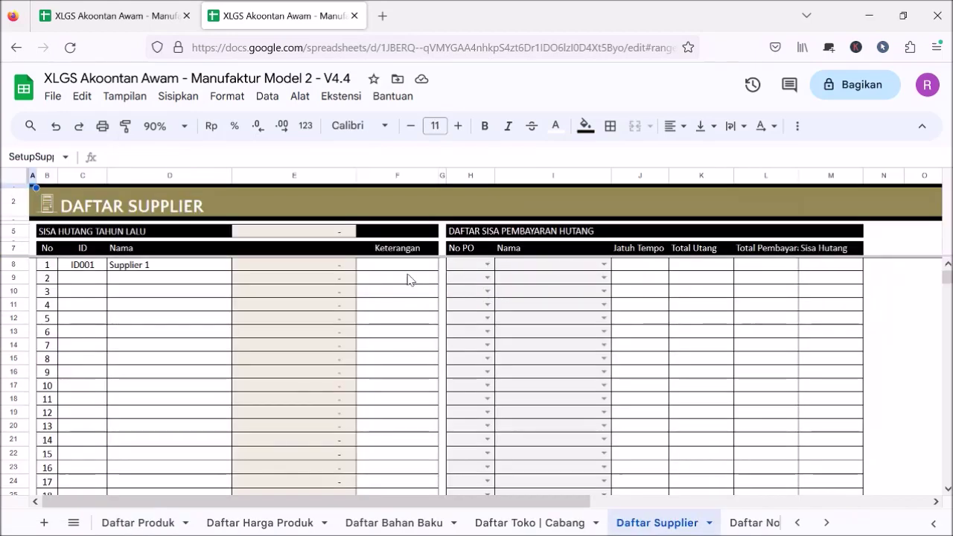
Check the SISA HUTANG TAHUN LALU total and reopen the DAFTAR AKUN KEUANGAN sheet through the Menu sheet
click(312, 232)
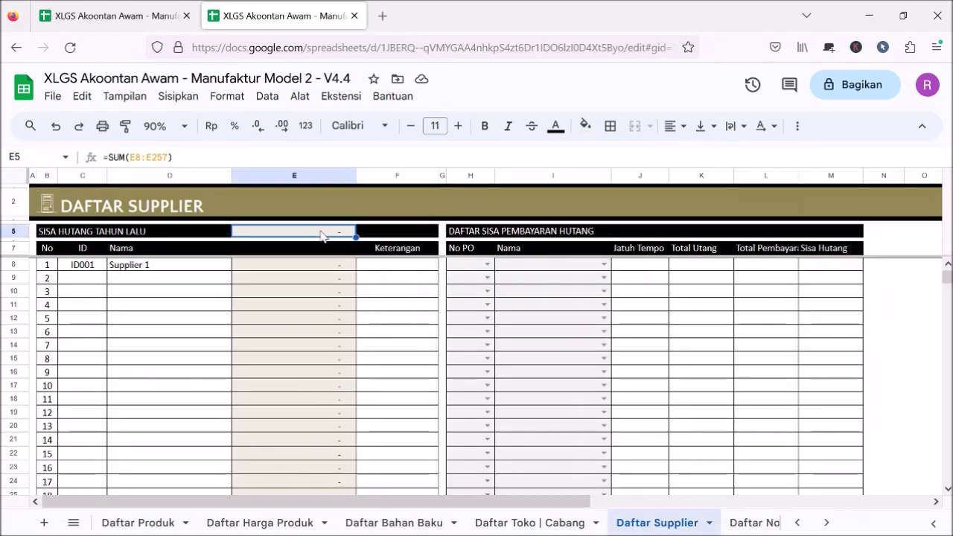
click(48, 203)
click(117, 234)
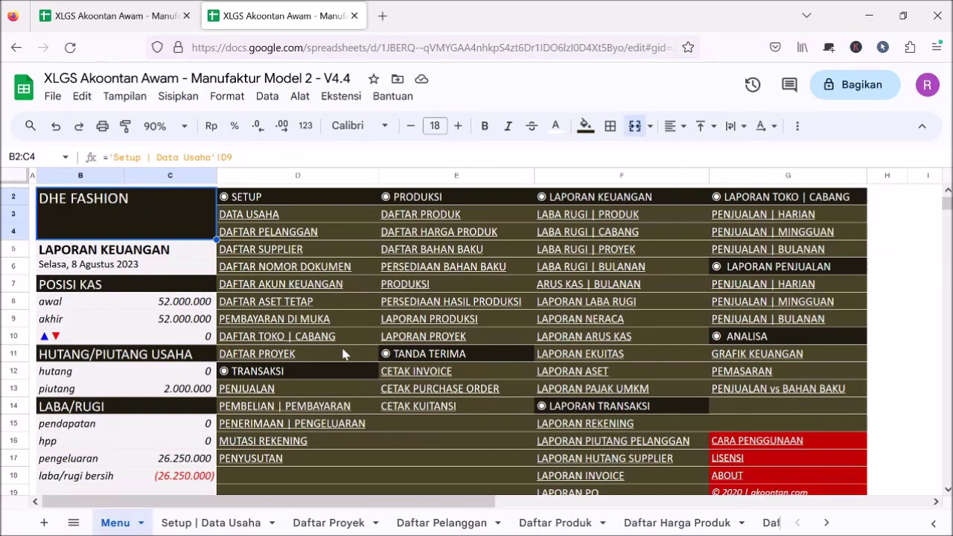
click(319, 292)
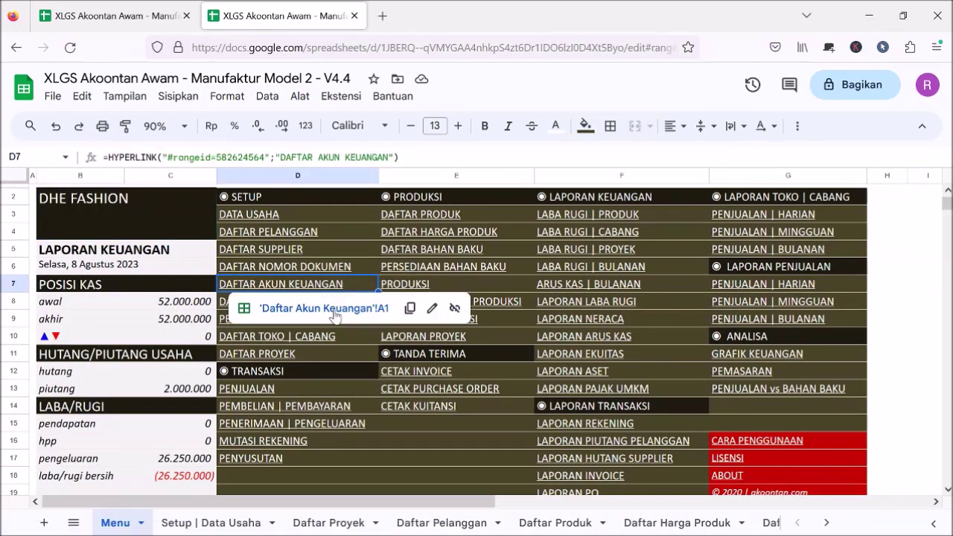
click(334, 313)
Examine the Modal Pemilik opening-balance rows and their notes in the Ekuitas section
scroll(357, 386, down, 14)
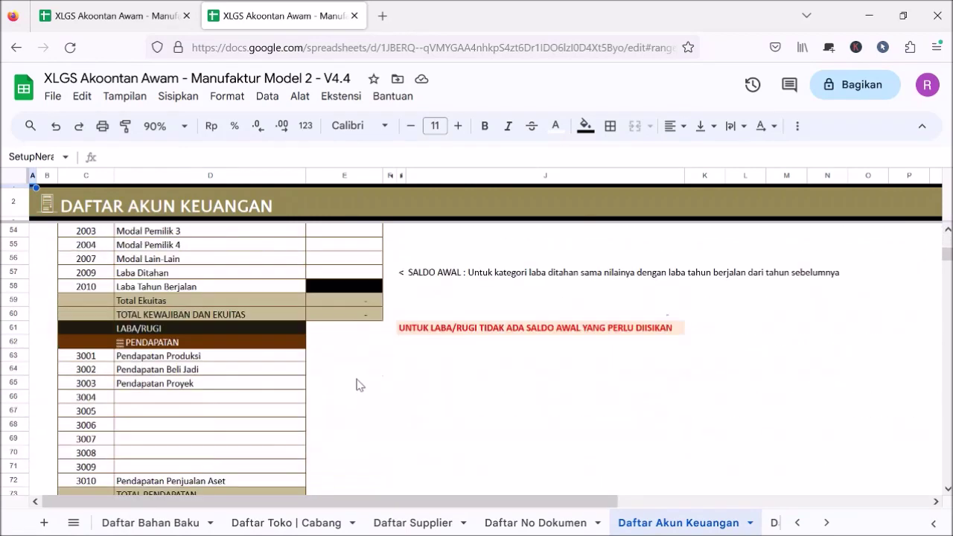
scroll(358, 384, up, 2)
scroll(371, 349, down, 2)
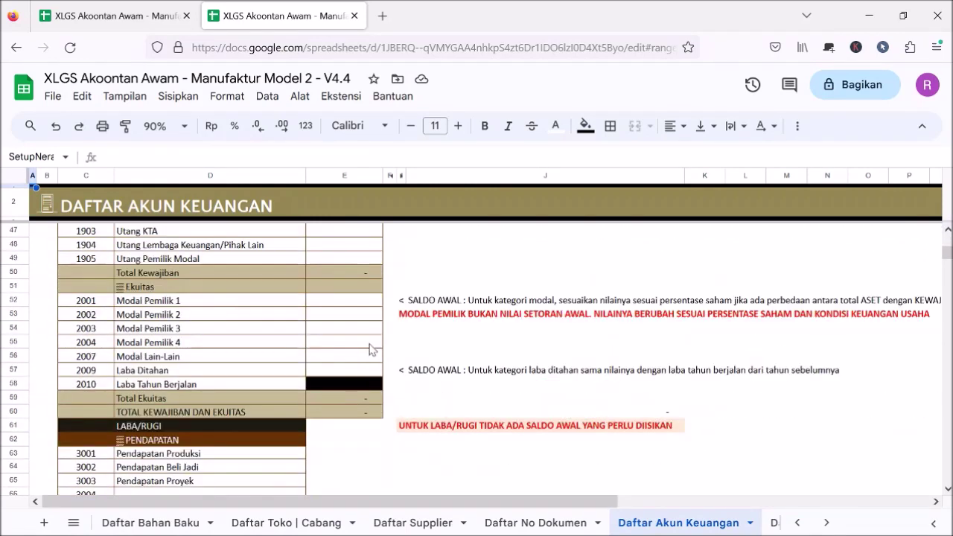
scroll(371, 349, up, 2)
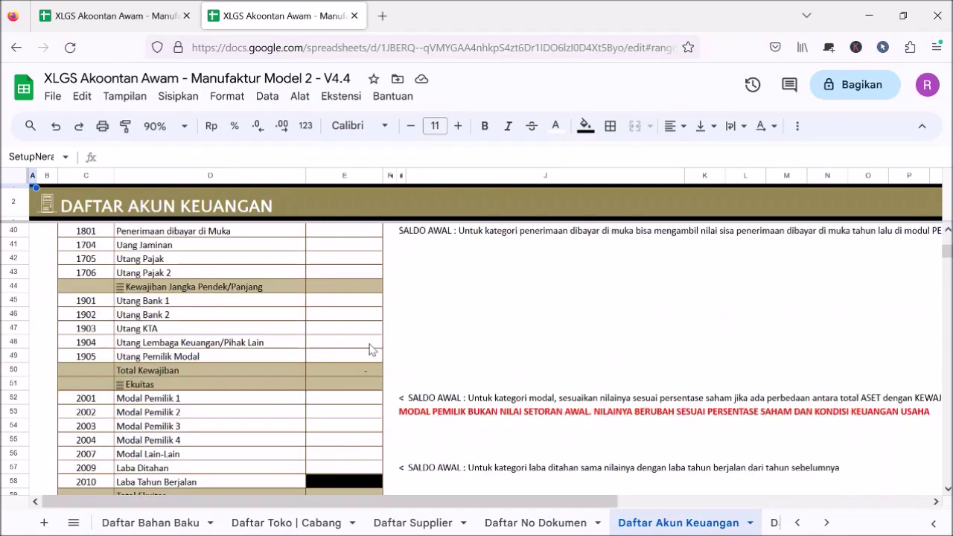
click(345, 412)
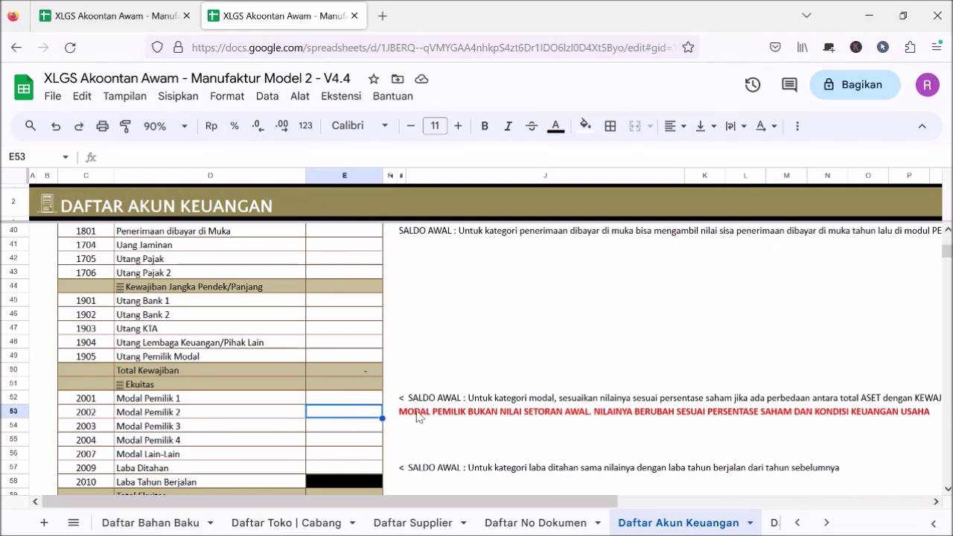
click(353, 399)
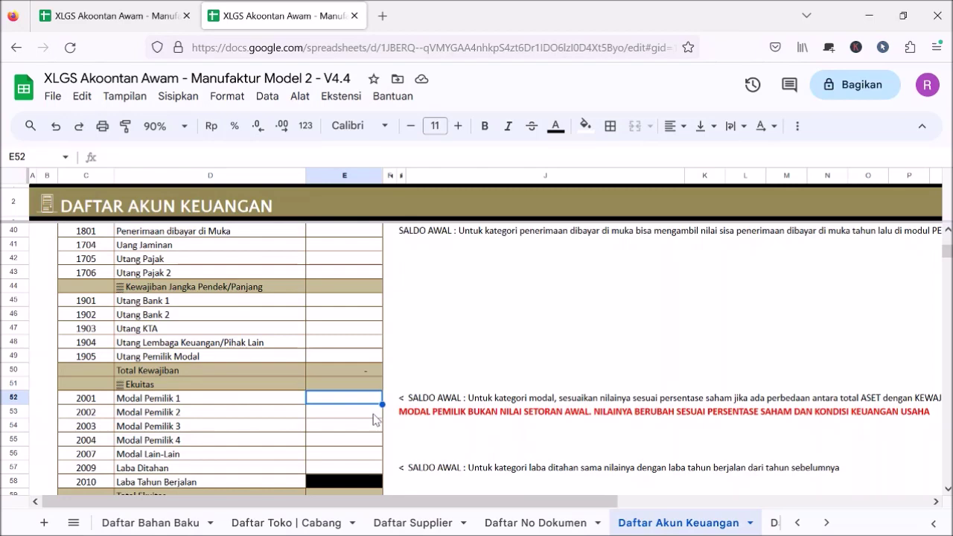
click(361, 416)
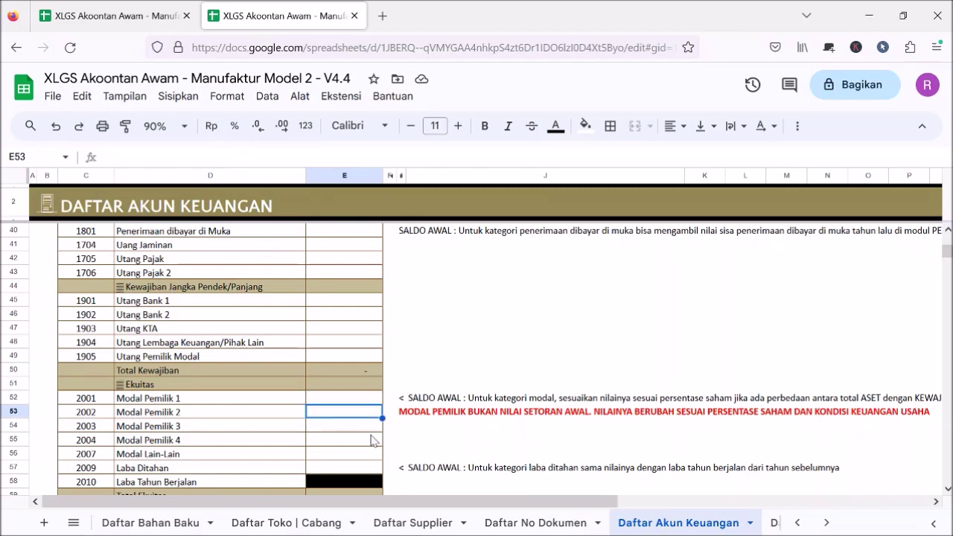
click(348, 440)
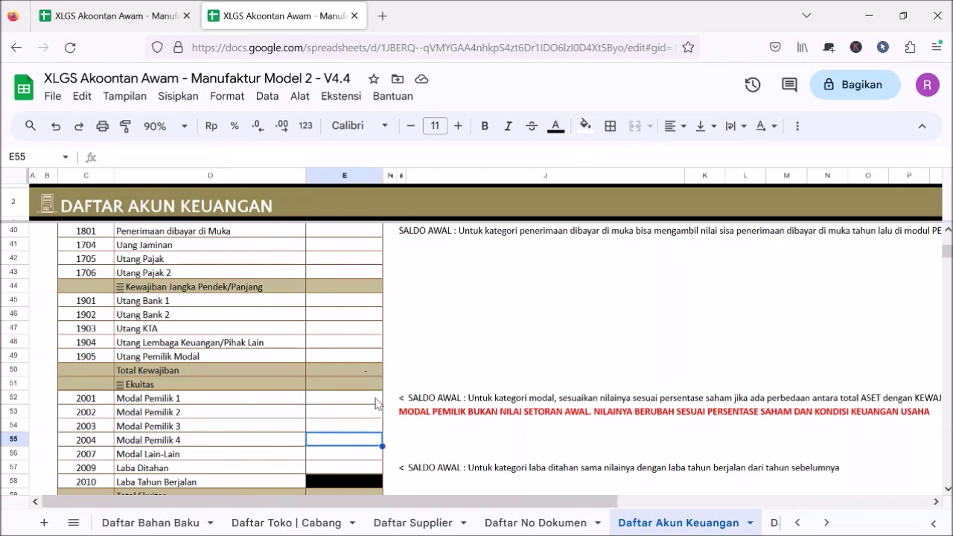
Review TOTAL ASET against the owner capital cells from Modal Pemilik 1 to Modal Lain-Lain
scroll(375, 403, up, 10)
scroll(376, 362, down, 6)
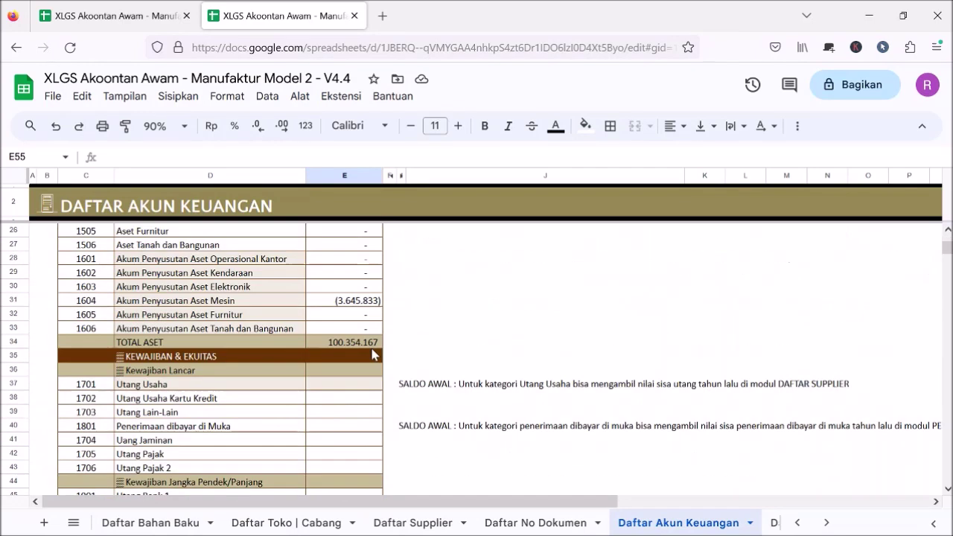
scroll(376, 350, down, 5)
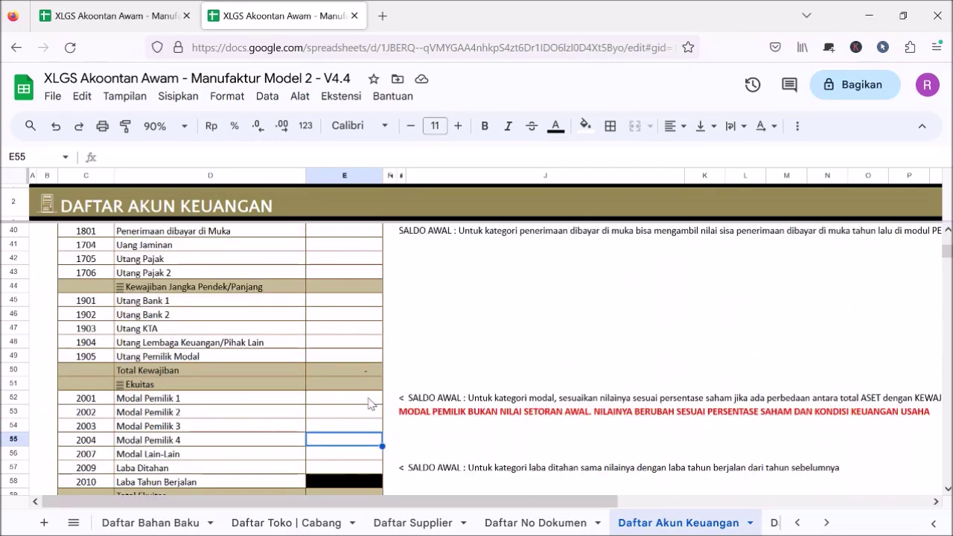
click(369, 400)
drag(369, 400, 367, 456)
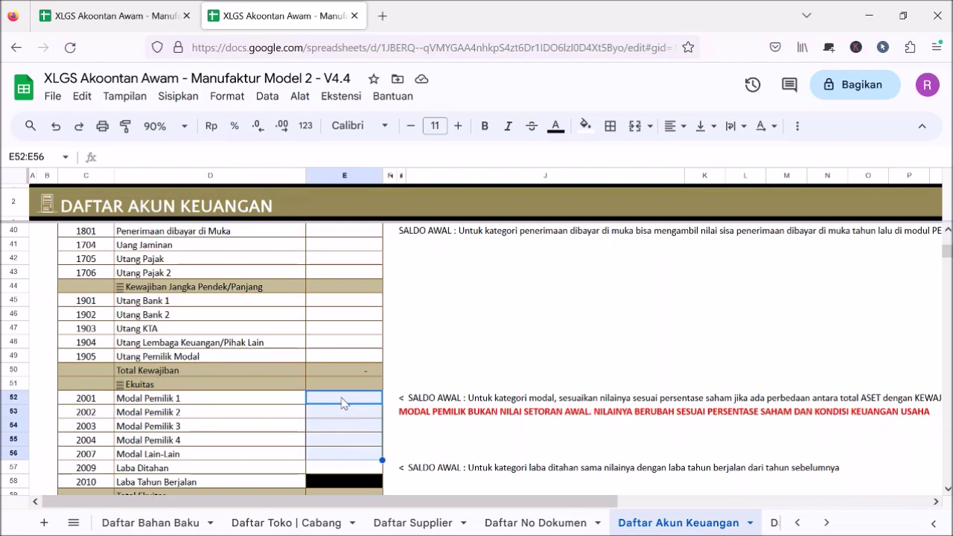
click(342, 400)
click(347, 414)
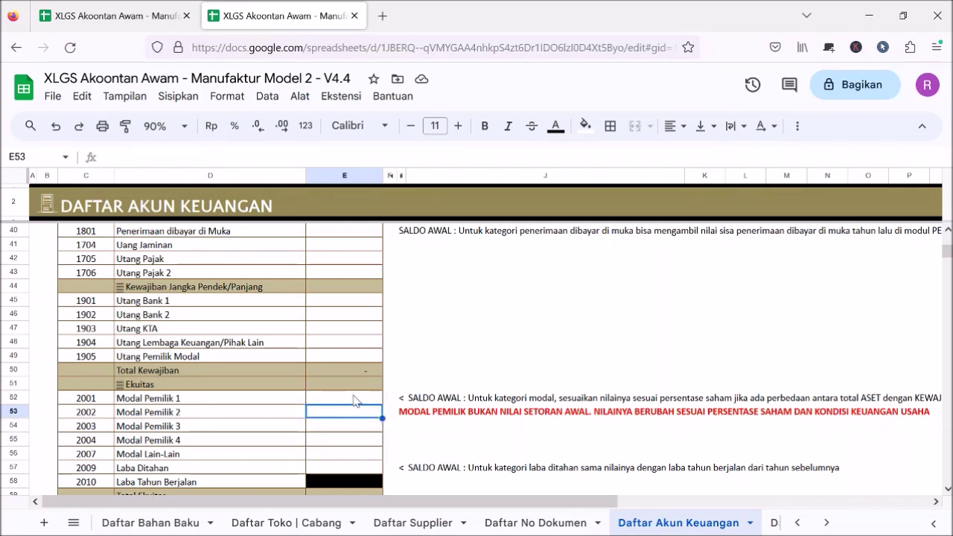
click(355, 401)
drag(355, 400, 366, 442)
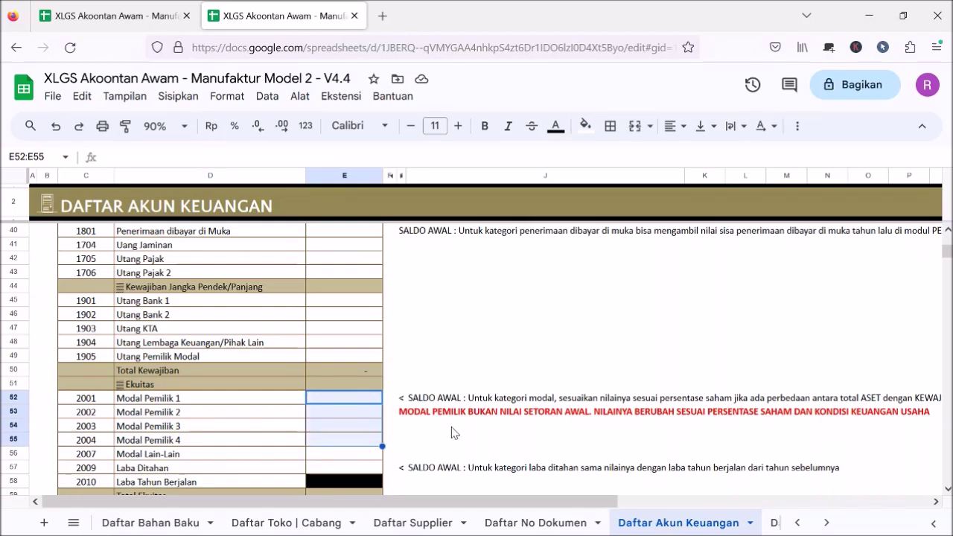
Compare the TOTAL ASET and Total Ekuitas formulas in E34 and E59 to see what capital the balance sheet needs
scroll(454, 433, up, 12)
scroll(488, 411, down, 10)
scroll(488, 412, up, 3)
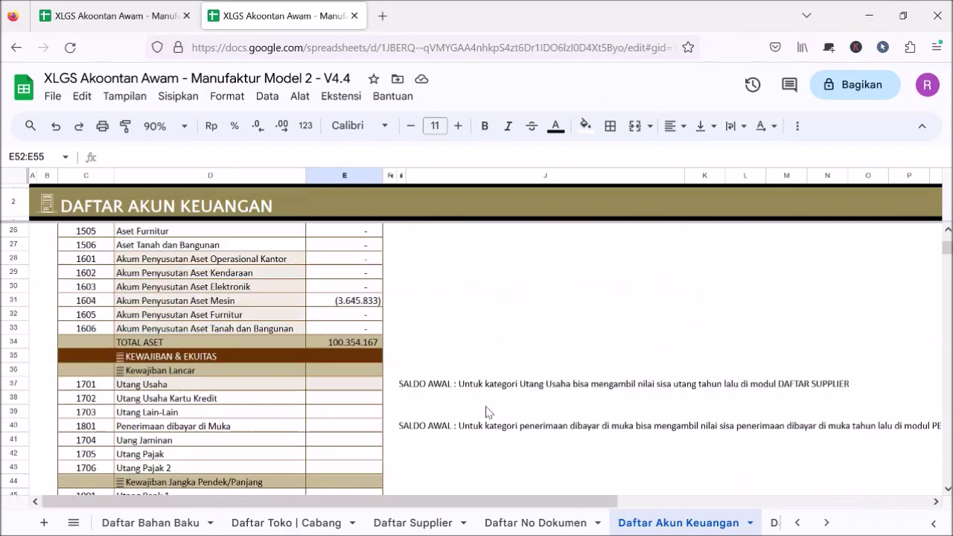
scroll(448, 377, down, 9)
scroll(448, 376, up, 5)
scroll(421, 380, down, 3)
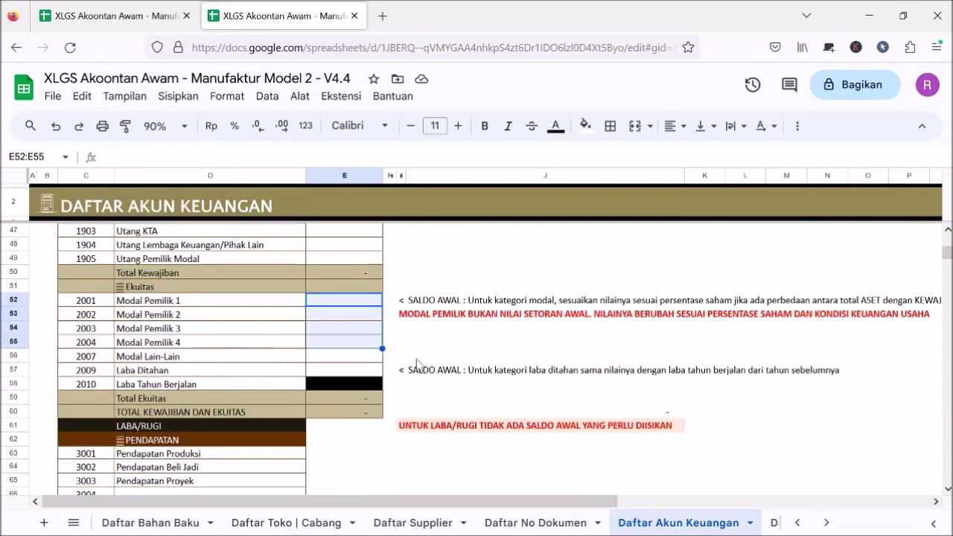
click(347, 305)
click(334, 400)
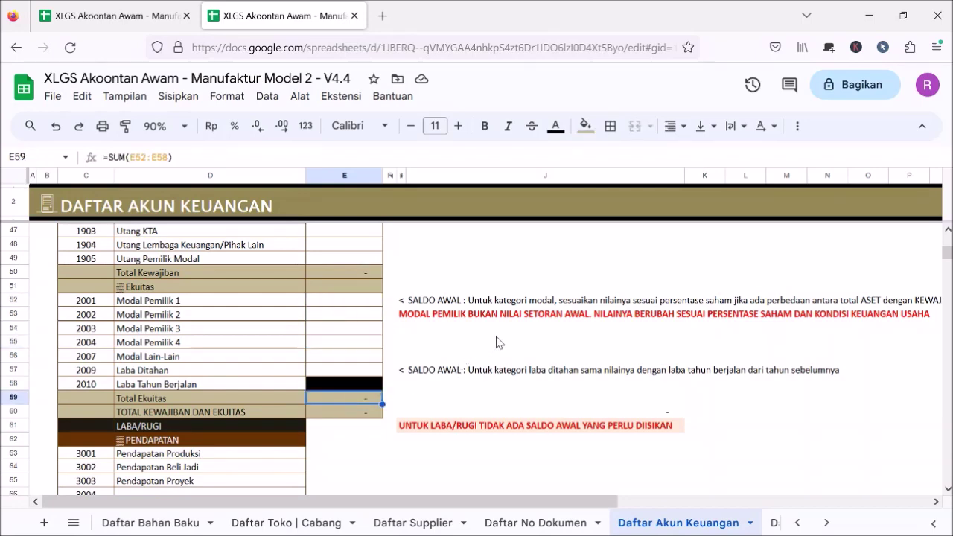
scroll(497, 343, up, 12)
scroll(498, 341, down, 5)
click(376, 341)
scroll(369, 331, down, 7)
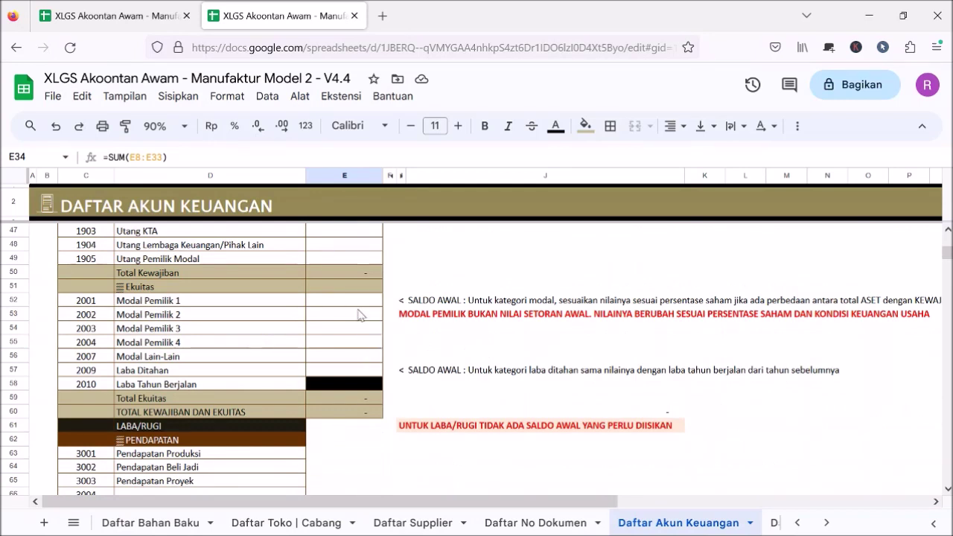
Calculate the required owner capital in J59 as TOTAL ASET minus Total Kewajiban with =E34-E50
click(342, 274)
click(440, 415)
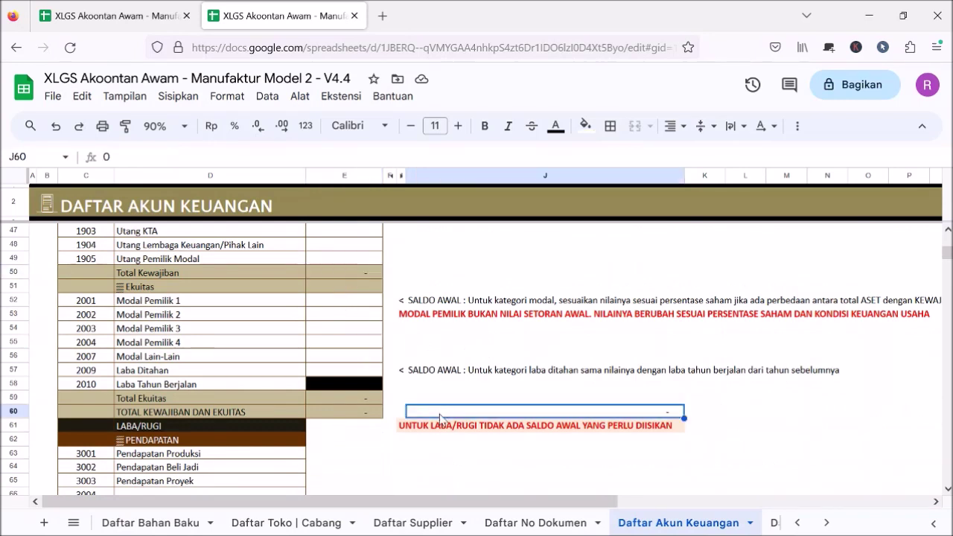
click(417, 399)
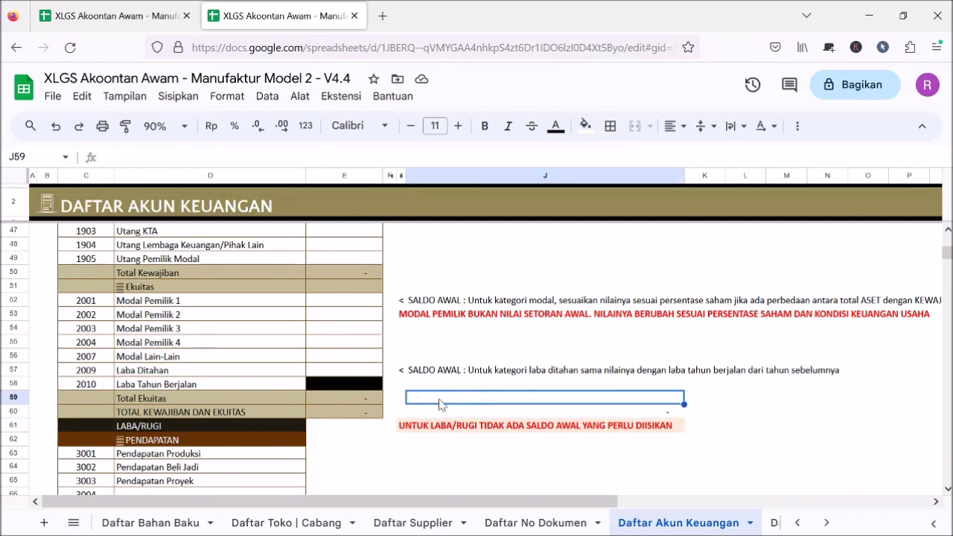
text(=)
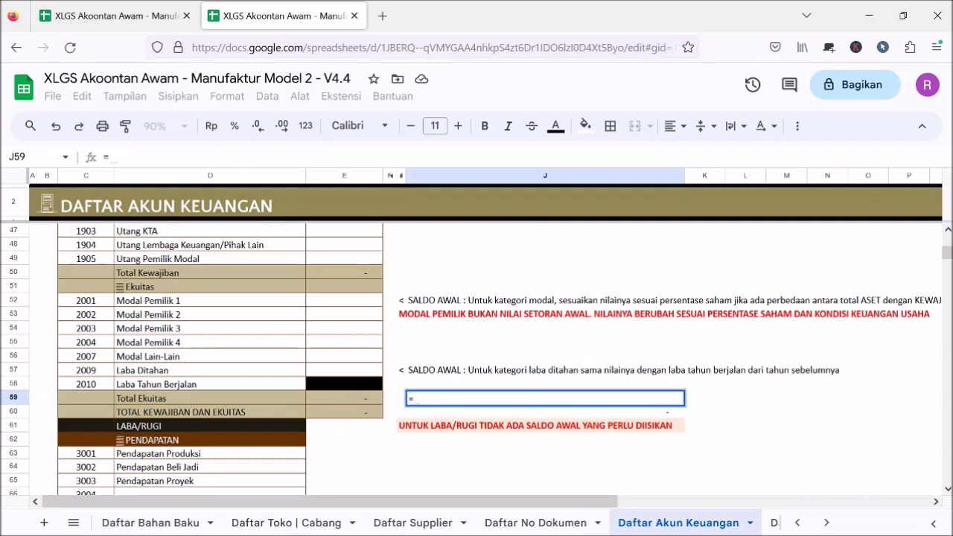
click(350, 272)
scroll(350, 272, up, 4)
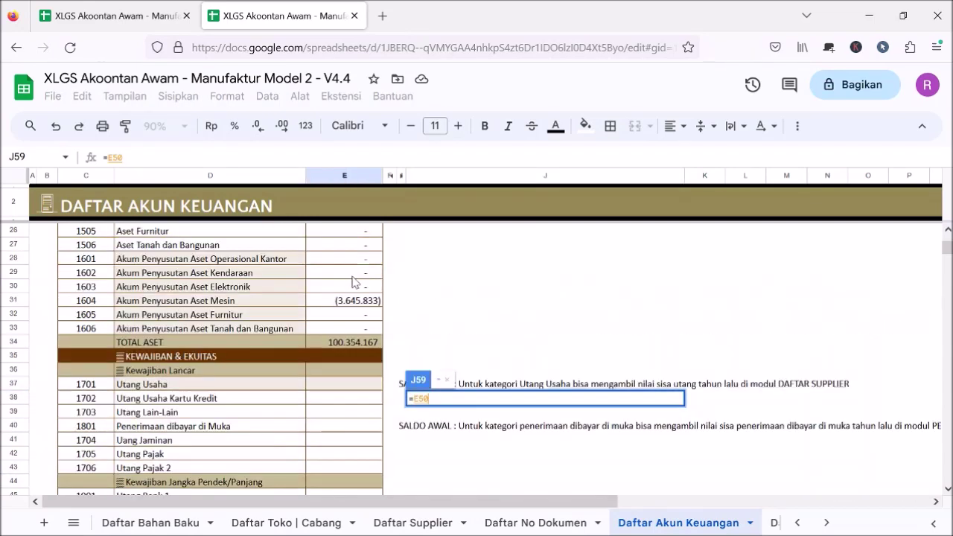
click(356, 332)
click(363, 345)
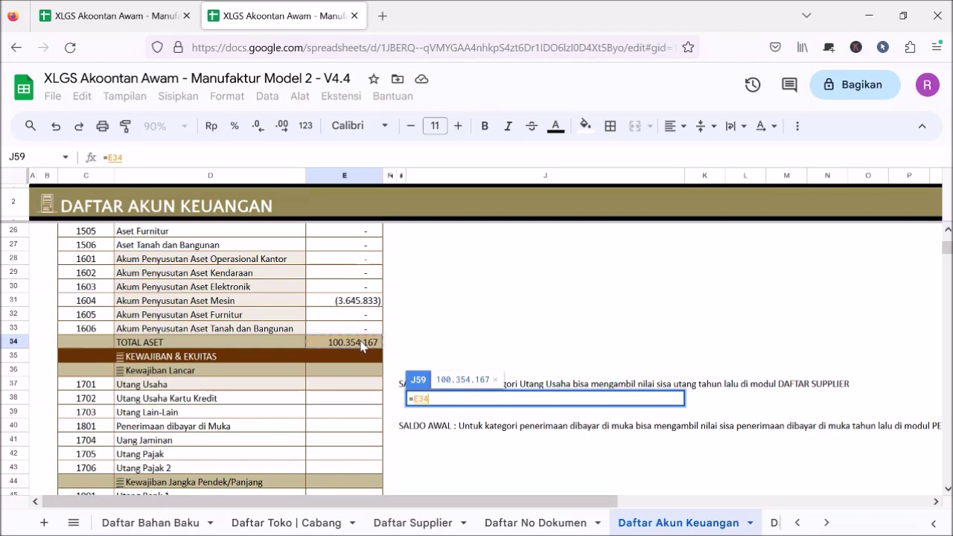
text(-)
scroll(362, 345, down, 5)
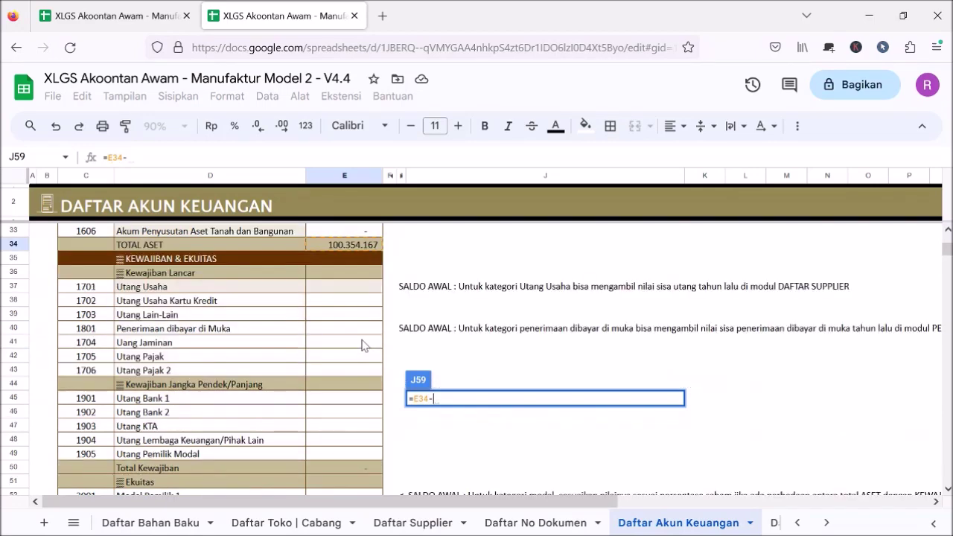
scroll(362, 344, up, 3)
click(353, 469)
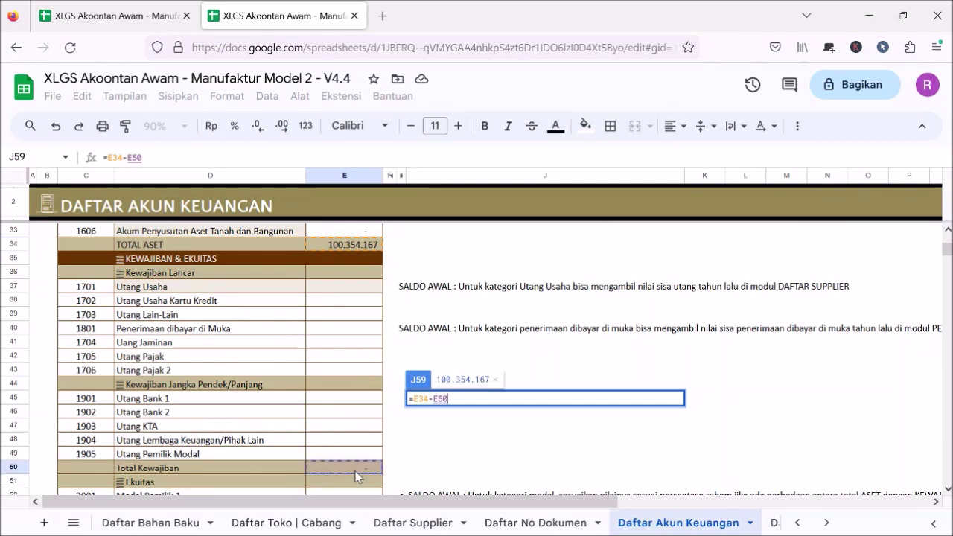
scroll(355, 471, down, 2)
key(Return)
scroll(358, 291, down, 2)
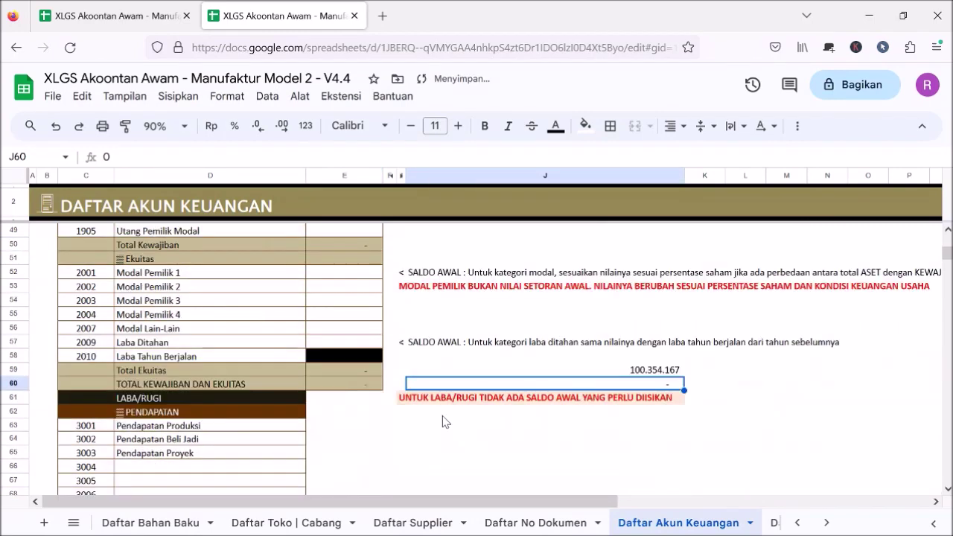
Enter opening balances of 20.000.000 each for Modal Pemilik 1 and Modal Pemilik 2
drag(351, 272, 358, 345)
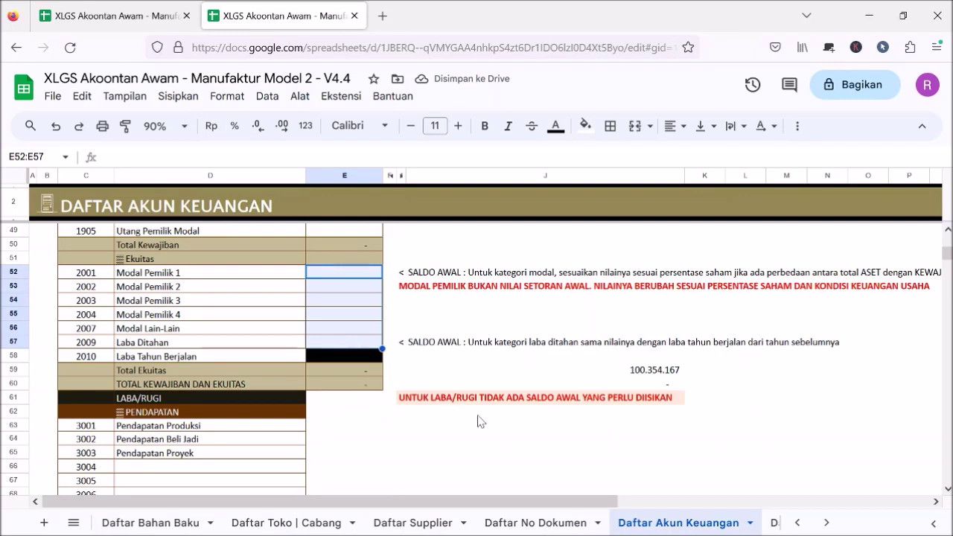
click(652, 373)
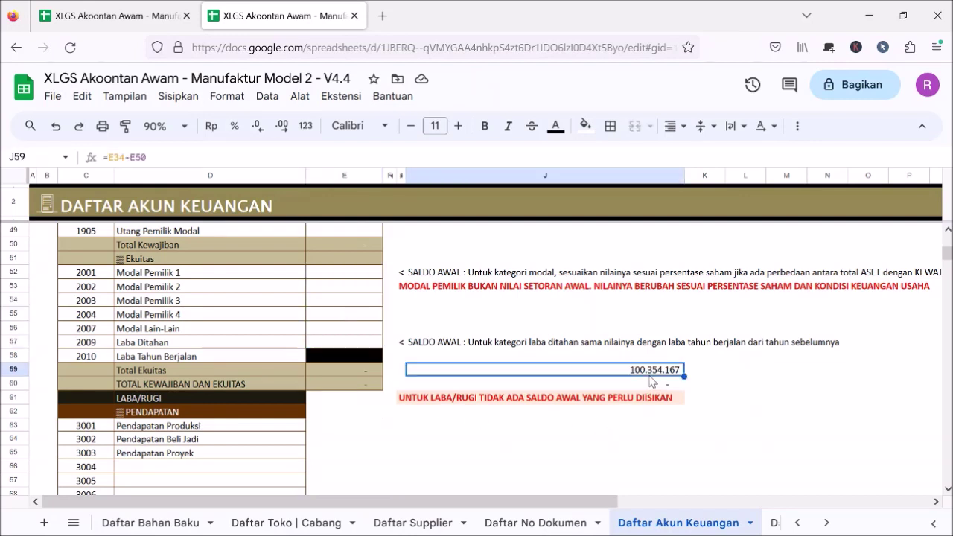
click(355, 360)
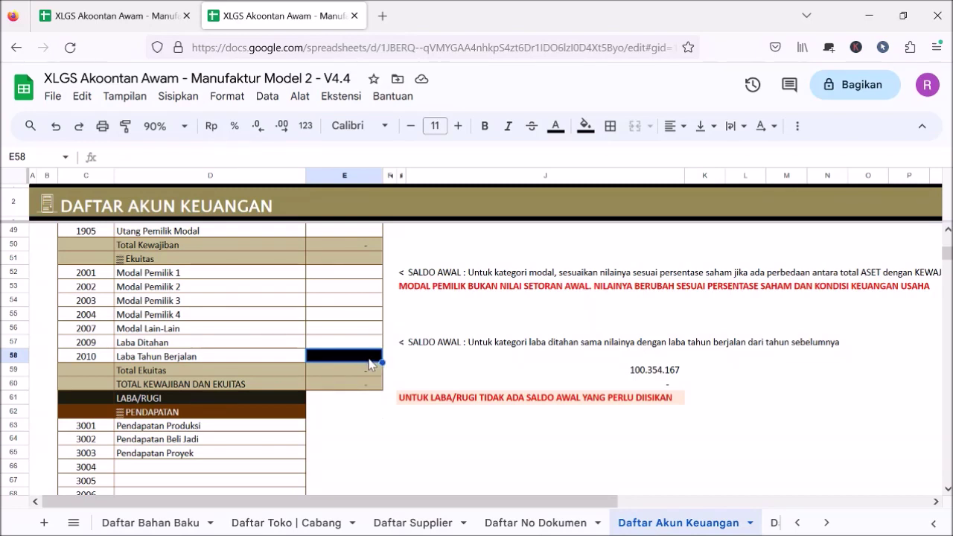
click(366, 279)
text(20.000.000)
key(Return)
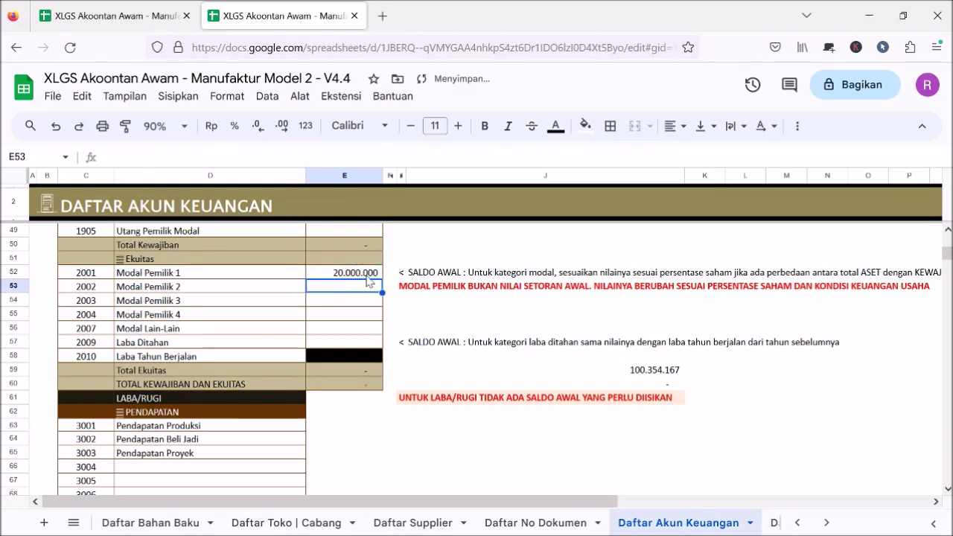
text(0.000.000)
key(Return)
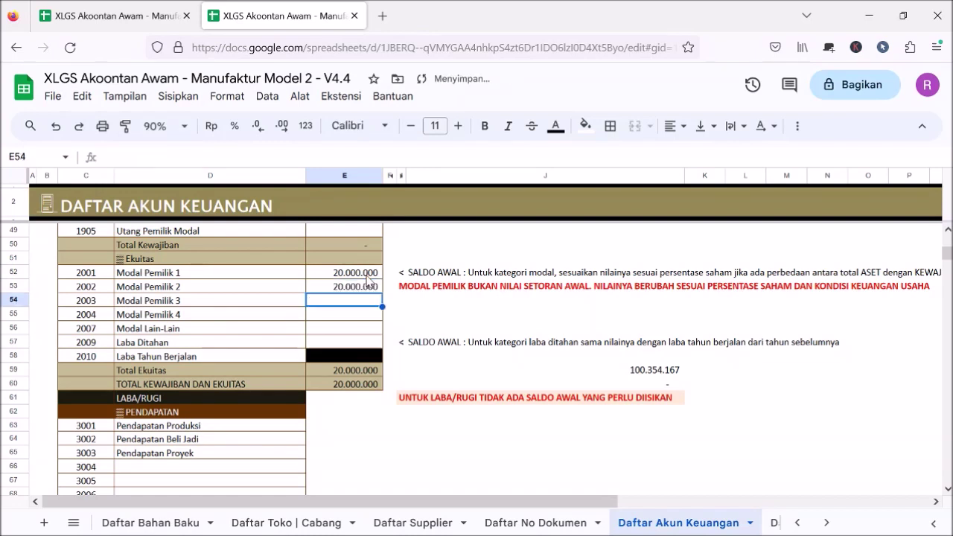
Enter opening balances of 25.000.000 each for Modal Pemilik 3 and Modal Pemilik 4
text(25.000.000)
key(Return)
text(25.000.00)
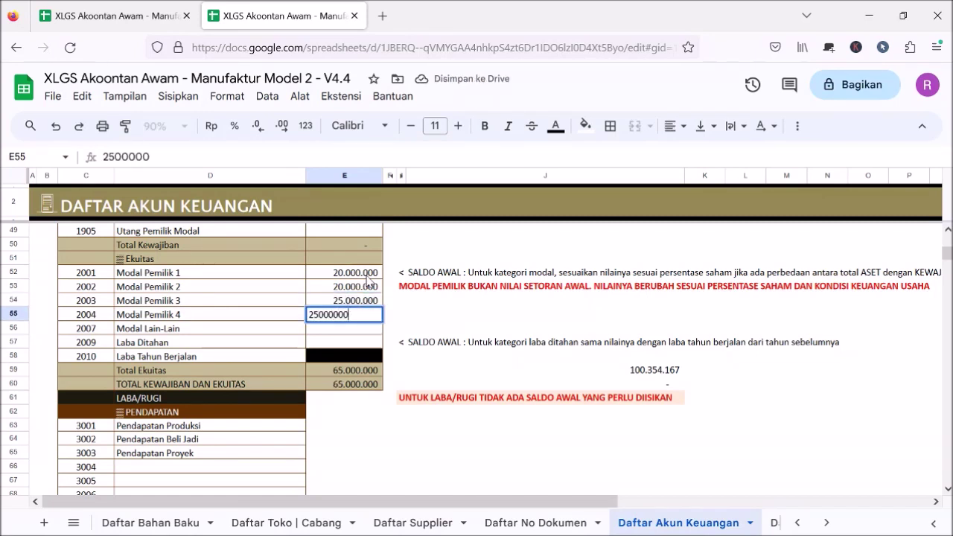
text(0)
key(Return)
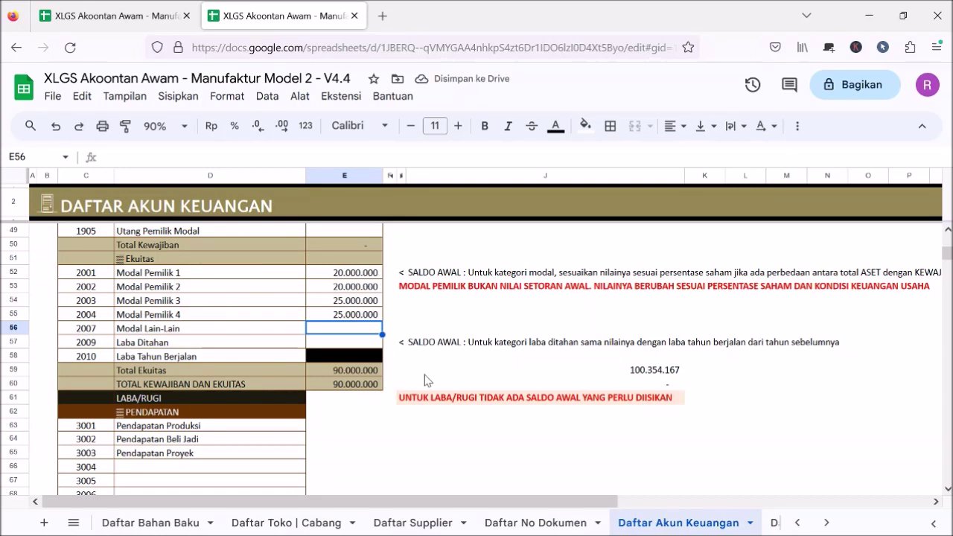
Review the owner capital entries and enter 10.000.000 as the opening balance of Laba Ditahan
click(343, 273)
drag(340, 266, 351, 316)
click(356, 318)
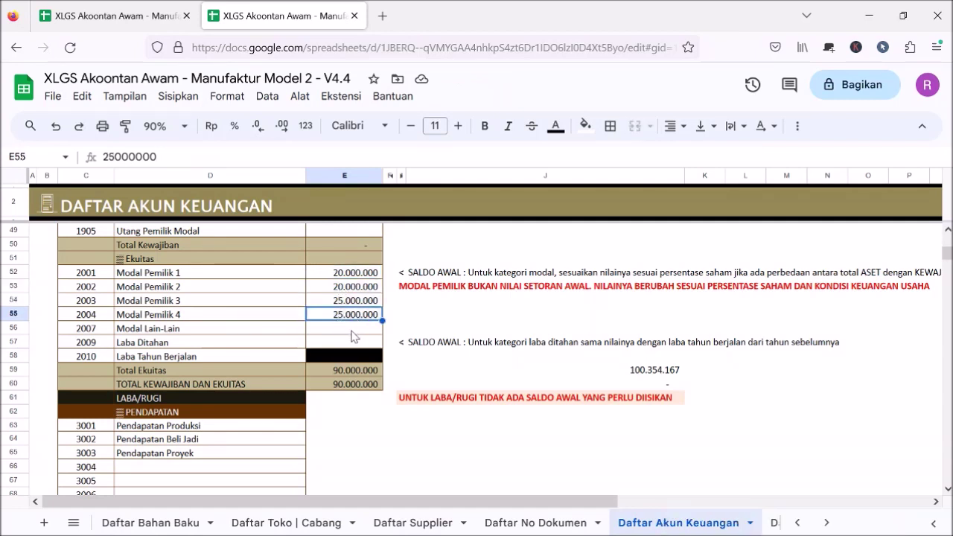
click(357, 333)
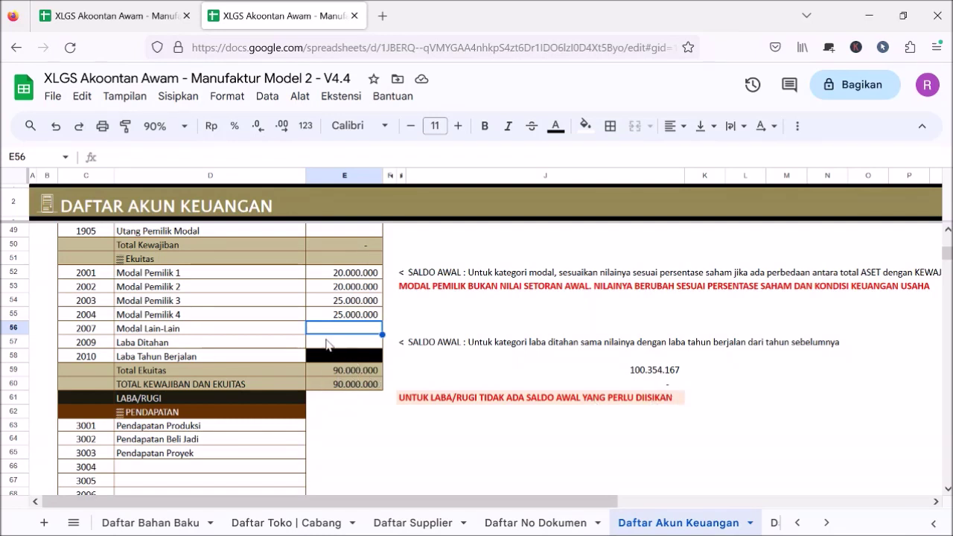
click(344, 346)
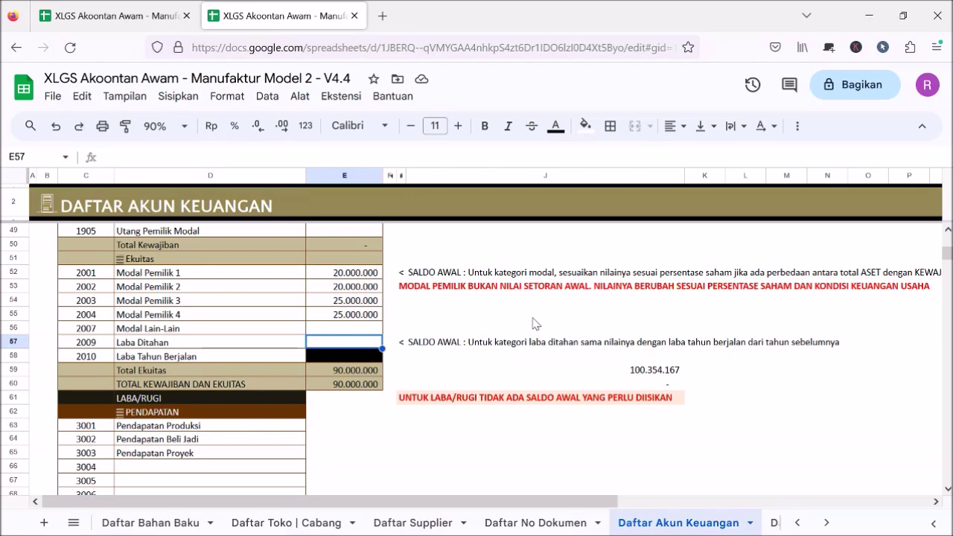
text(10.000.000)
key(Return)
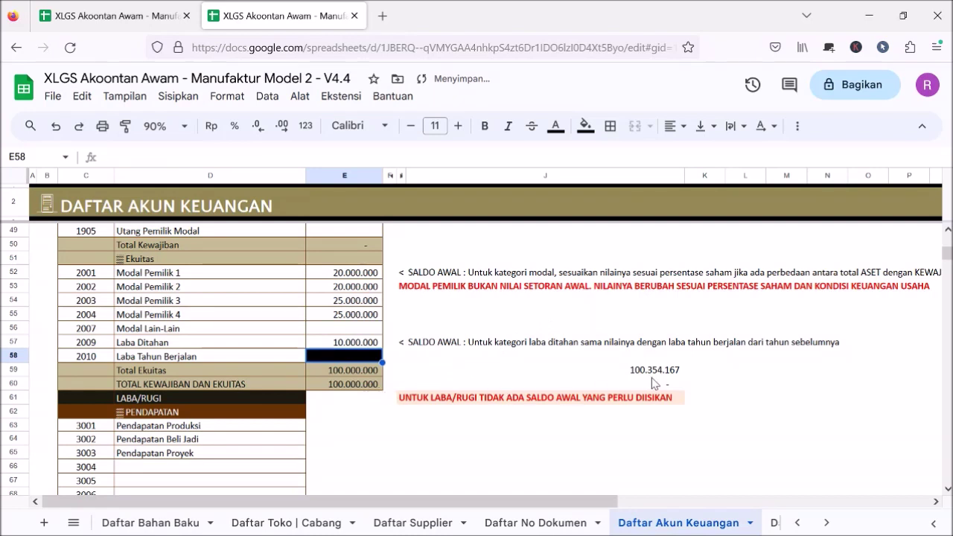
Enter 354.167 as the Modal Lain-Lain opening balance to cover the remaining difference in equity
click(367, 332)
text(35416)
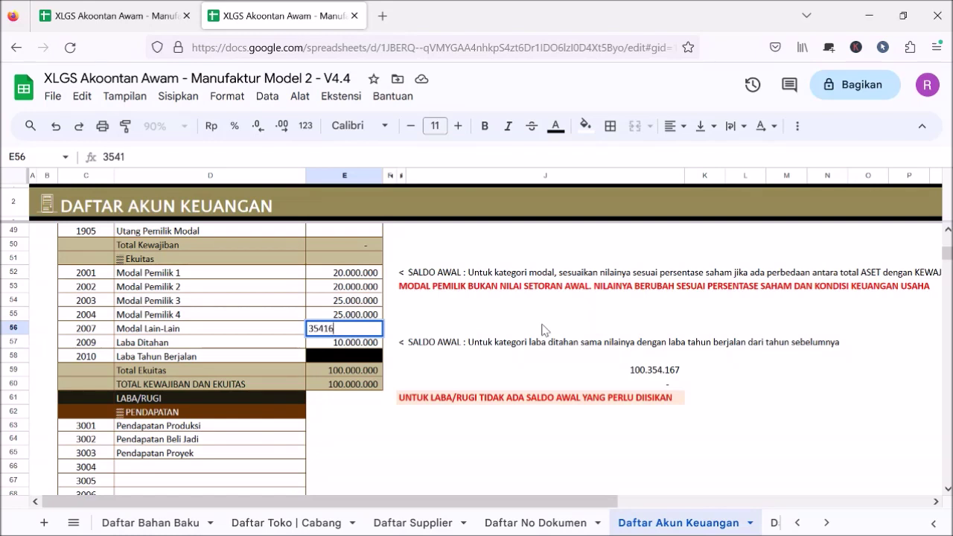
key(Return)
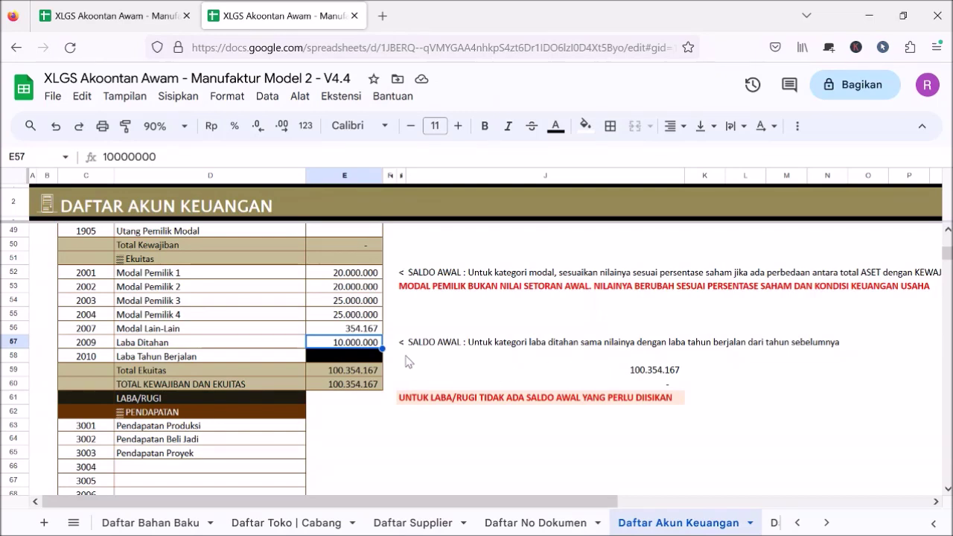
Check the balance status in E6 and its formula against TOTAL ASET, Total Ekuitas and TOTAL KEWAJIBAN DAN EKUITAS
scroll(408, 361, up, 10)
scroll(408, 360, up, 1)
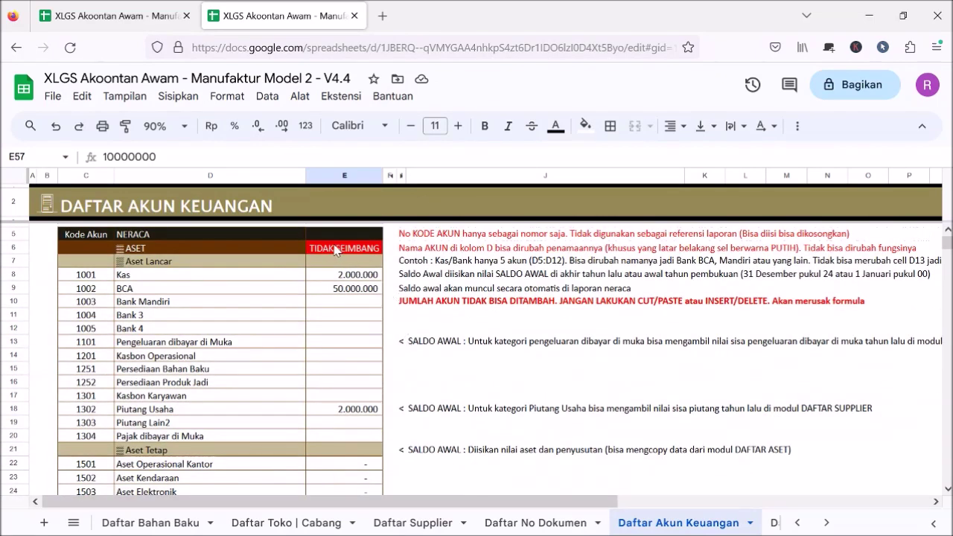
scroll(474, 347, down, 2)
scroll(477, 350, up, 10)
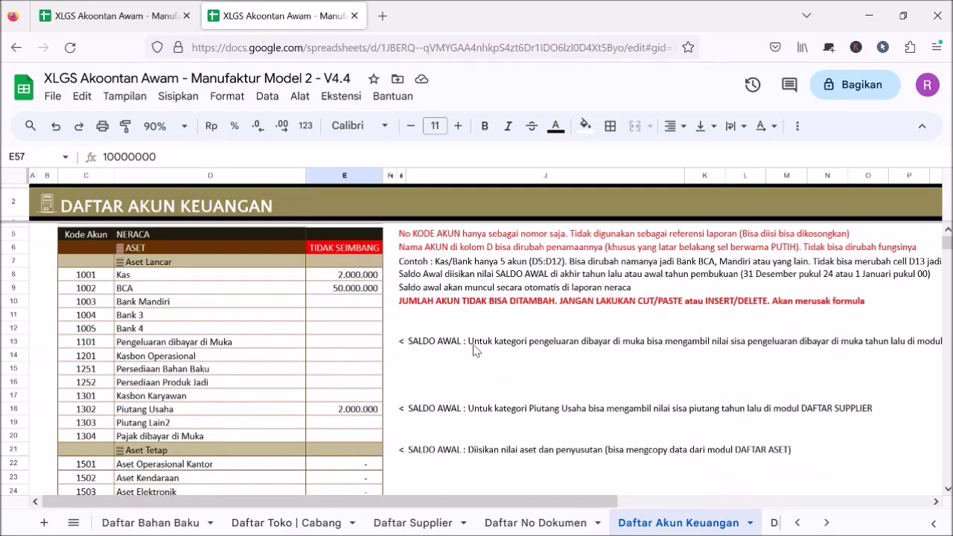
scroll(475, 350, down, 2)
scroll(479, 346, down, 2)
scroll(479, 346, up, 4)
scroll(481, 348, down, 8)
click(374, 250)
scroll(539, 323, down, 8)
scroll(476, 357, up, 4)
click(364, 401)
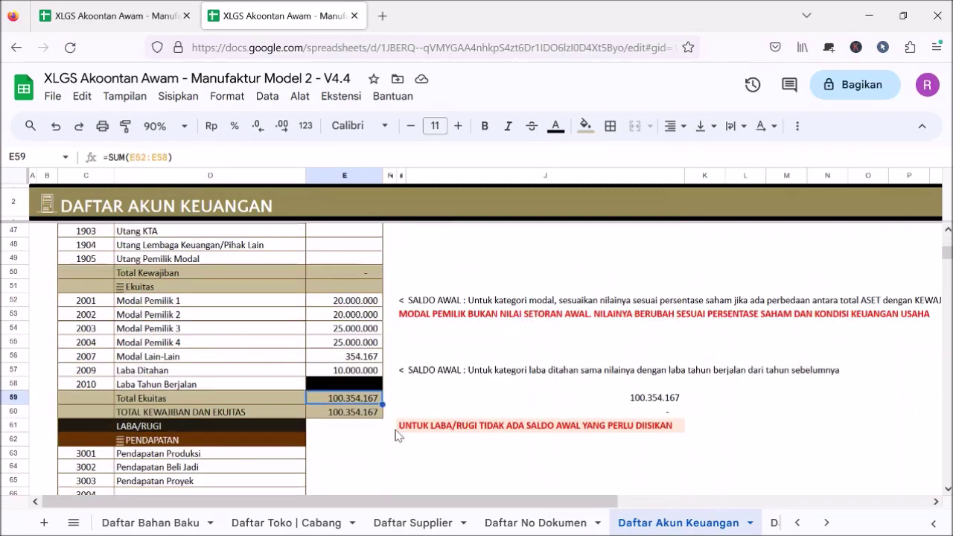
click(358, 413)
scroll(460, 386, up, 12)
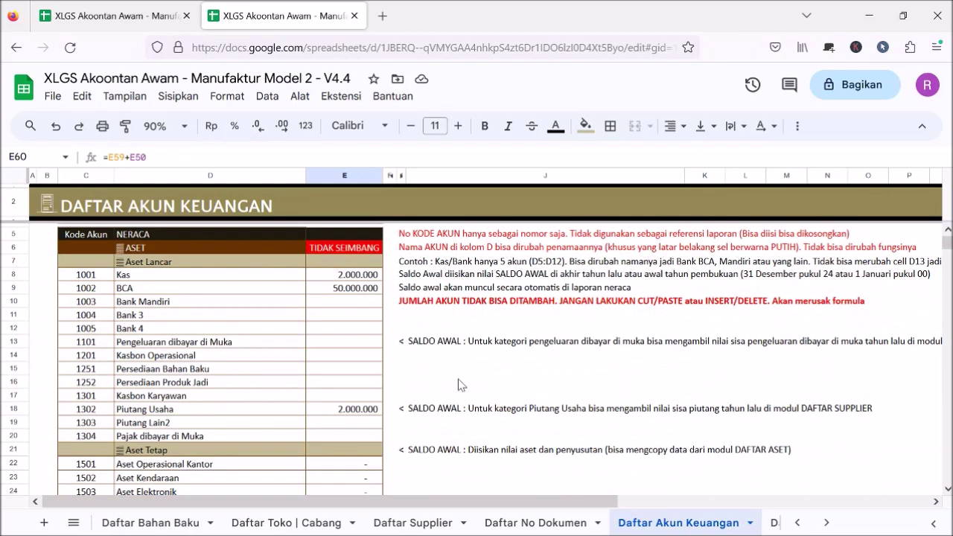
click(365, 250)
Remove the decimals from the Akum Penyusutan Aset Mesin balance in E31, leaving -3645833
scroll(457, 368, down, 5)
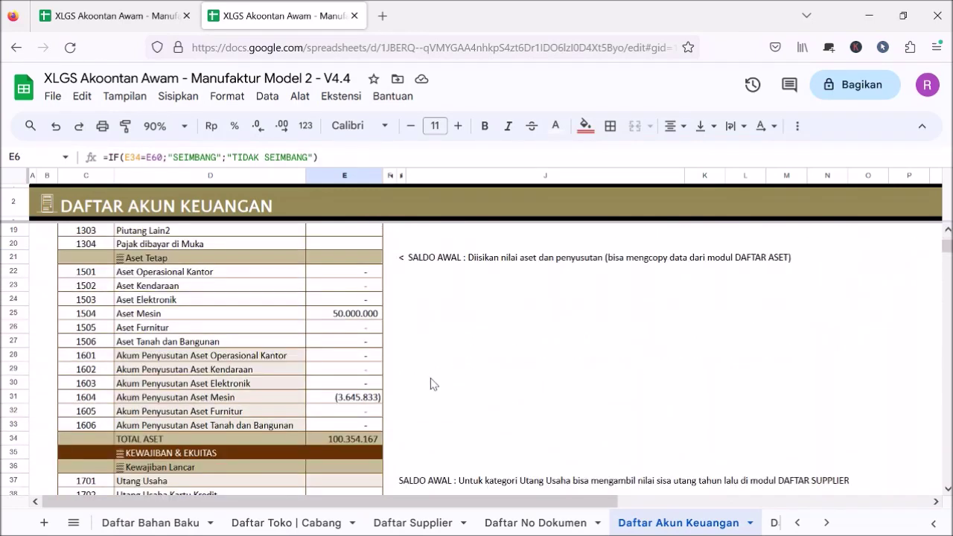
click(367, 402)
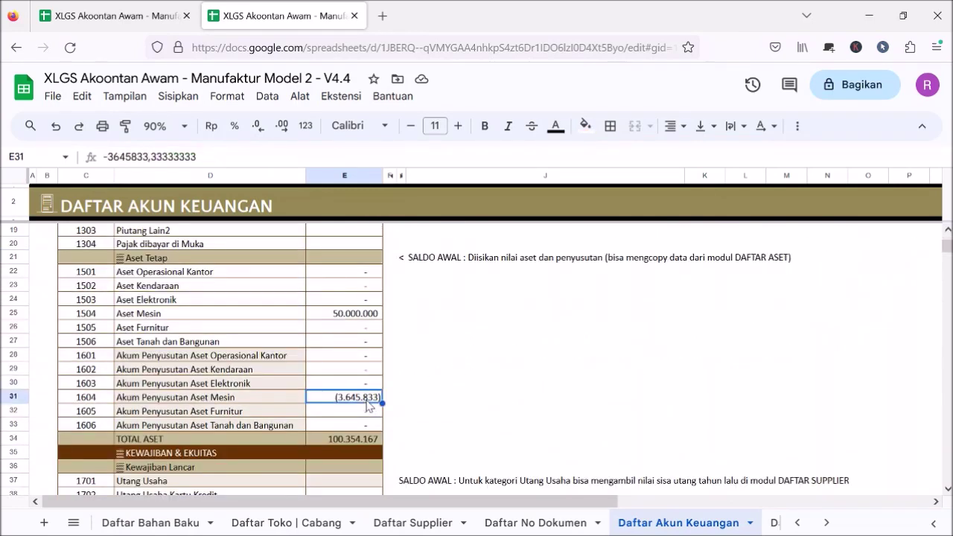
drag(198, 157, 78, 164)
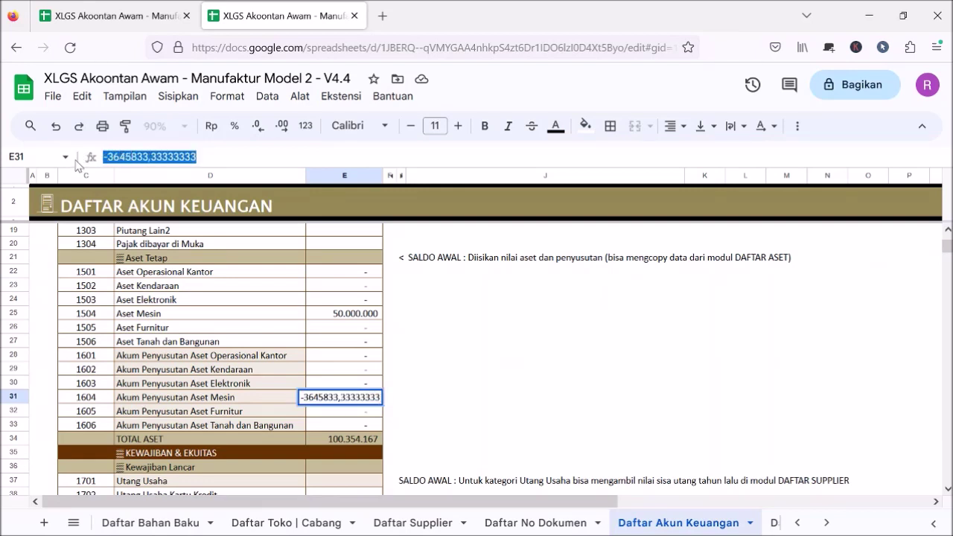
key(Escape)
click(196, 157)
key(BackSpace)
key(BackSpace)
key(BackSpace)
key(BackSpace)
key(BackSpace)
key(BackSpace)
key(BackSpace)
key(BackSpace)
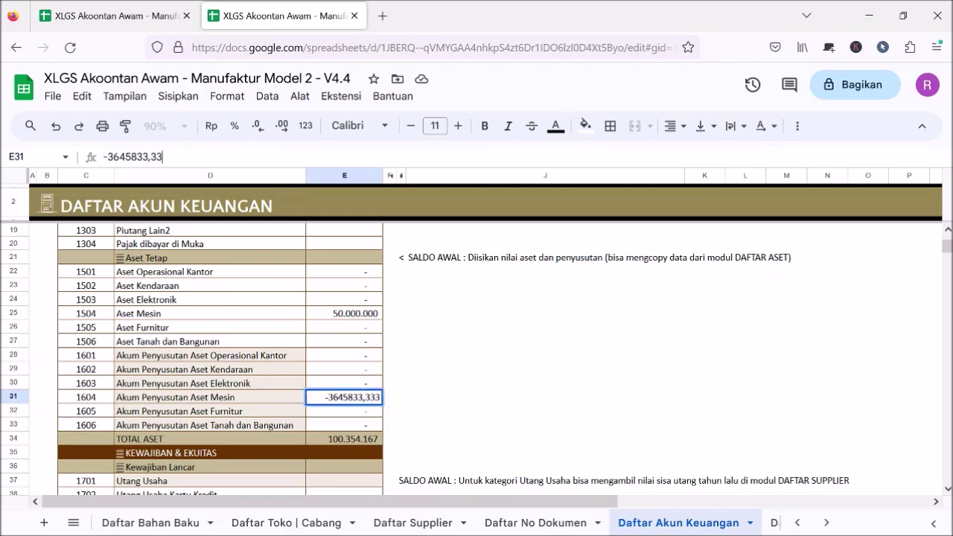
key(BackSpace)
key(Return)
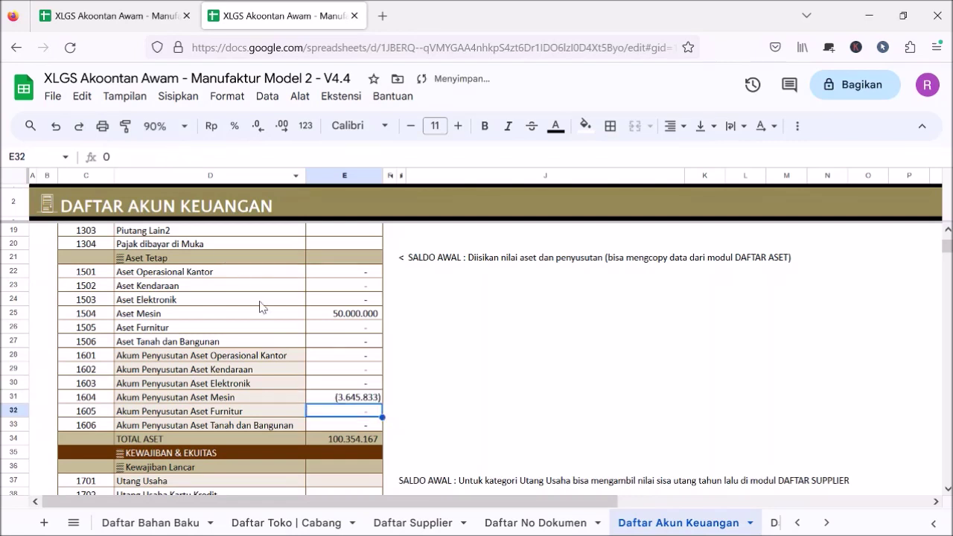
Recheck the balance status in E6 and review the opening balances from the asset rows to the Ekuitas section
click(358, 383)
scroll(447, 391, down, 5)
scroll(476, 389, down, 3)
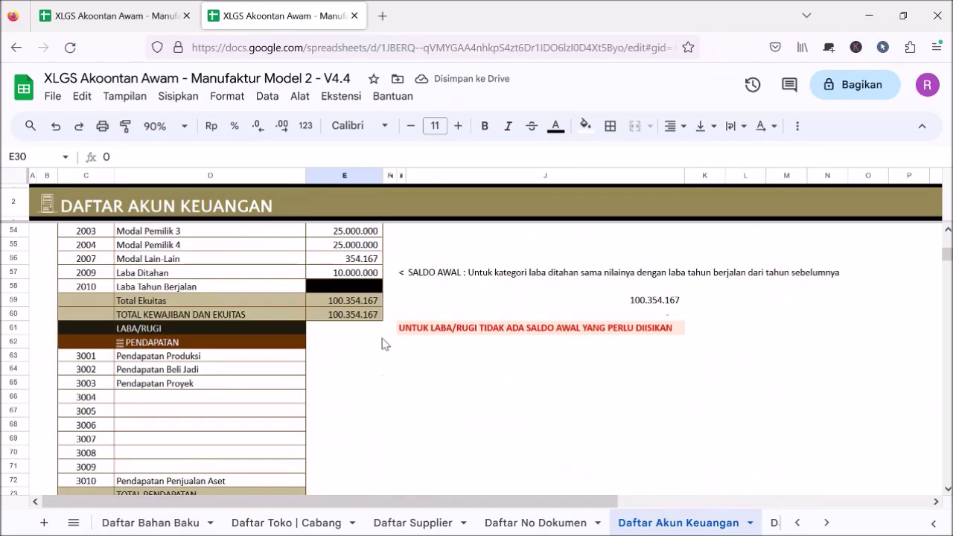
scroll(385, 343, up, 12)
click(370, 255)
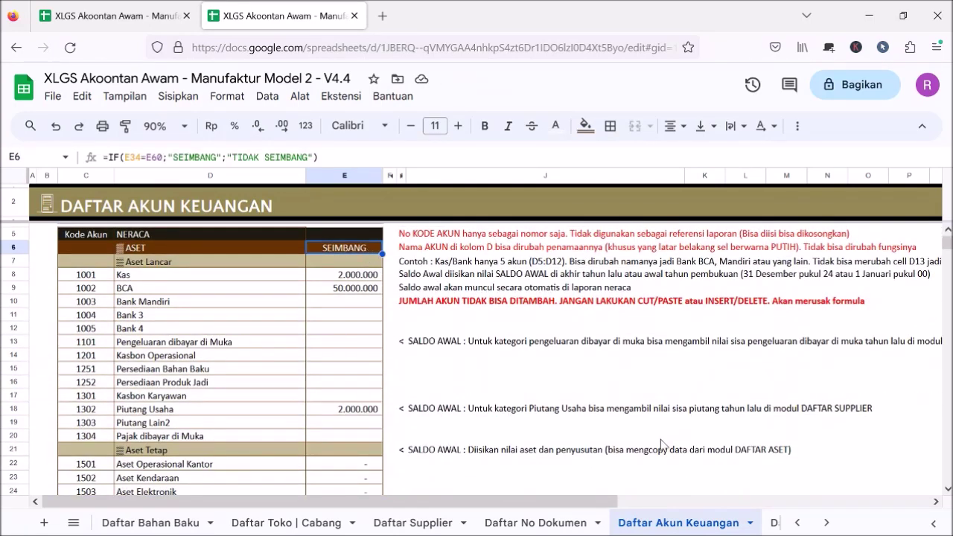
scroll(637, 455, down, 2)
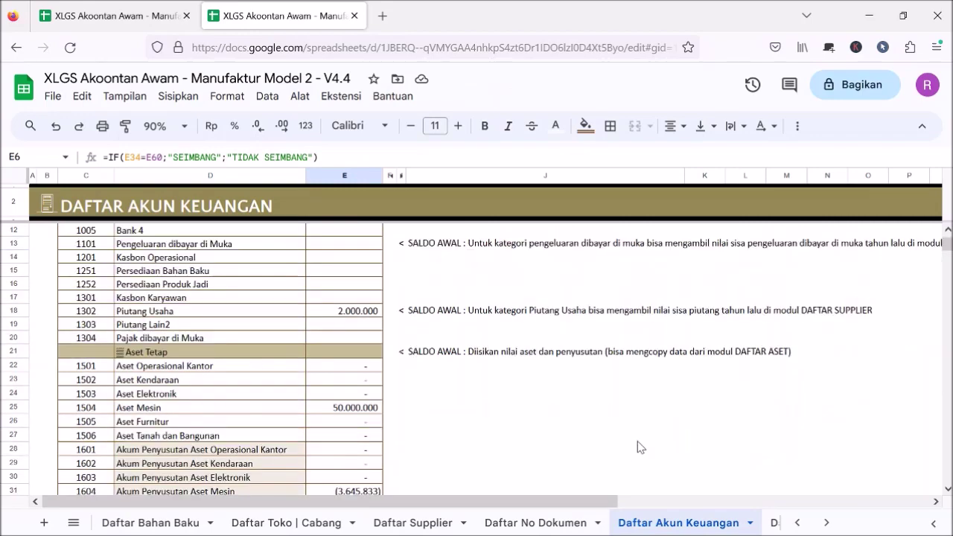
scroll(356, 430, up, 2)
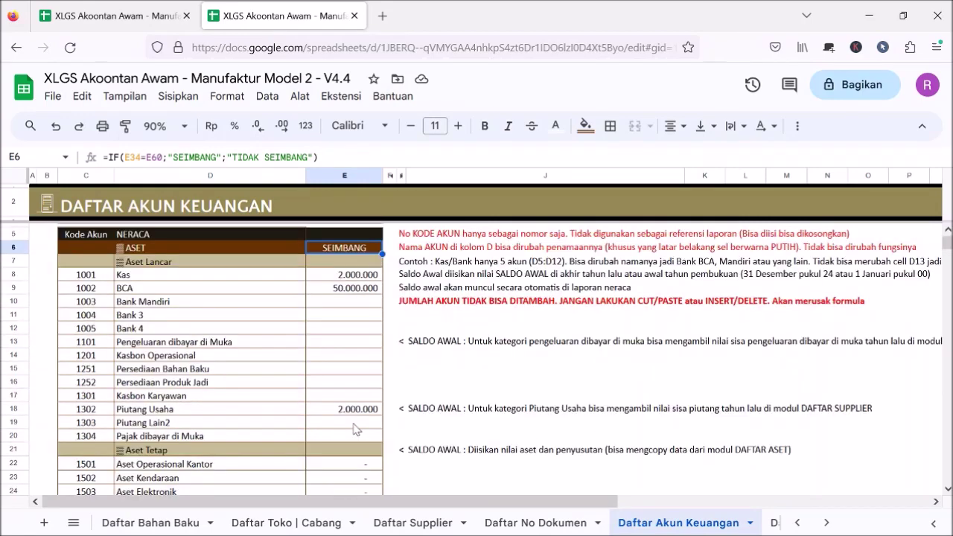
scroll(332, 337, down, 10)
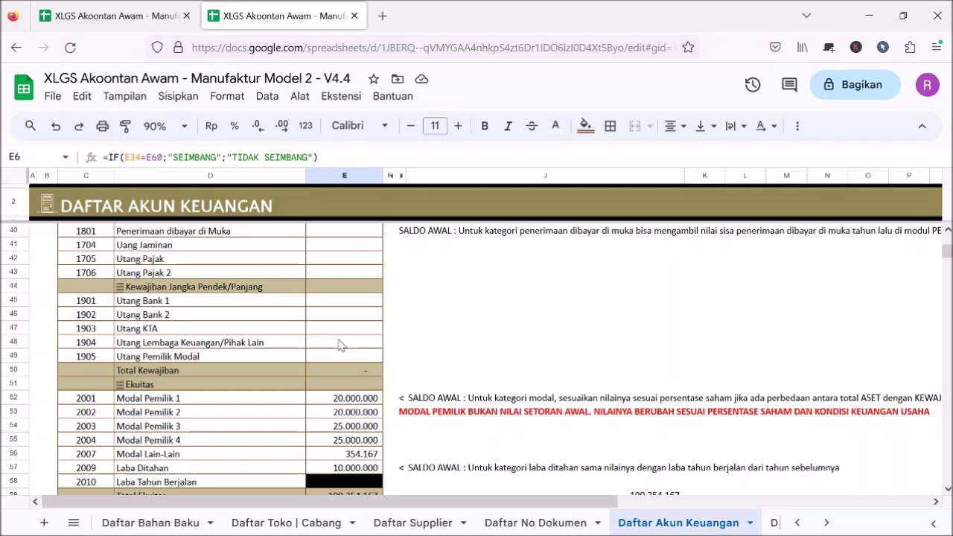
Review the balance status, the opening balances through the Ekuitas section, the LABA/RUGI accounts and the Laba Ditahan balance in E57
scroll(336, 345, up, 10)
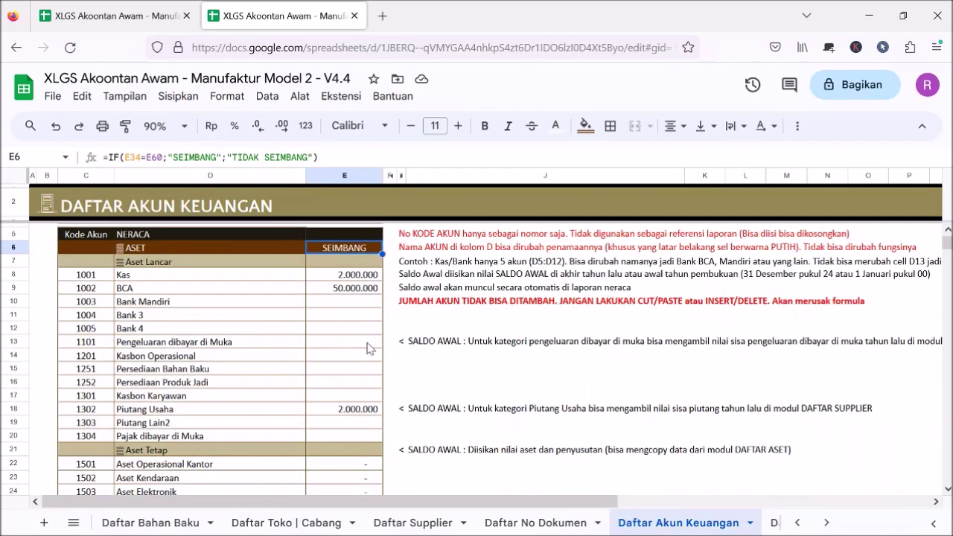
scroll(365, 350, down, 10)
scroll(353, 357, up, 10)
scroll(353, 356, down, 18)
scroll(353, 356, up, 6)
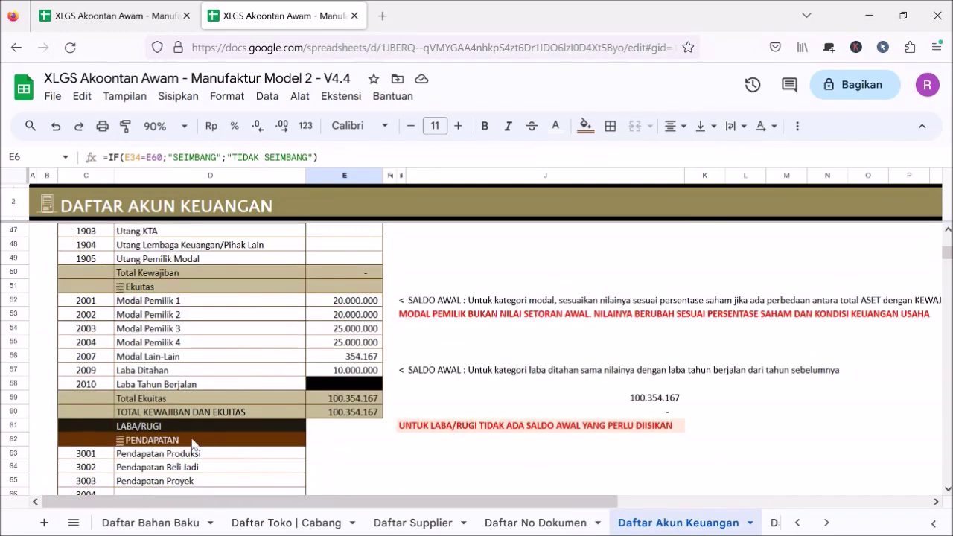
scroll(212, 444, down, 2)
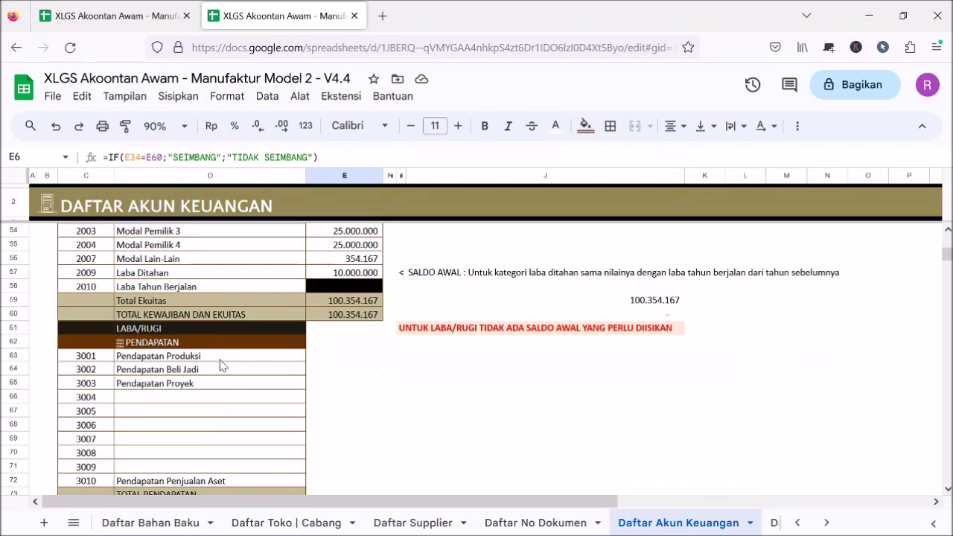
scroll(224, 366, up, 2)
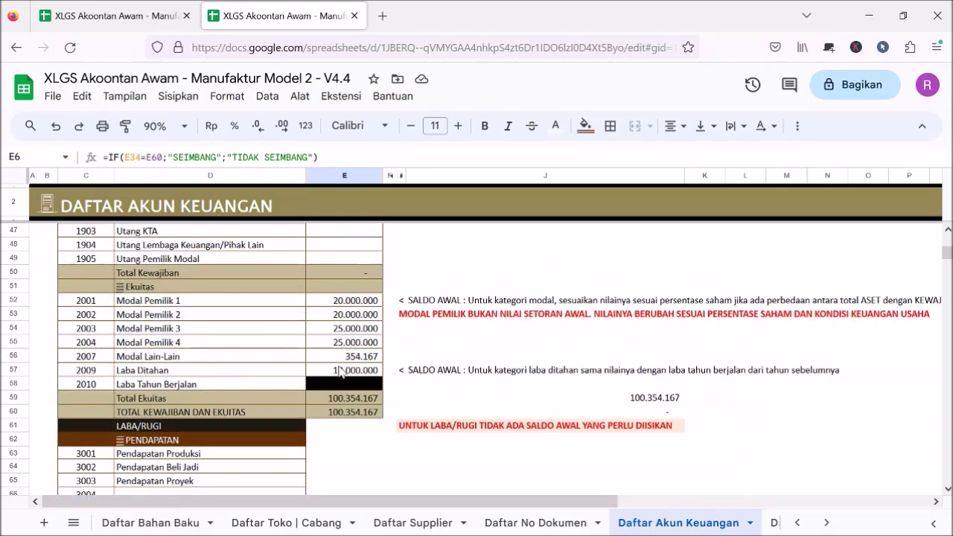
click(339, 371)
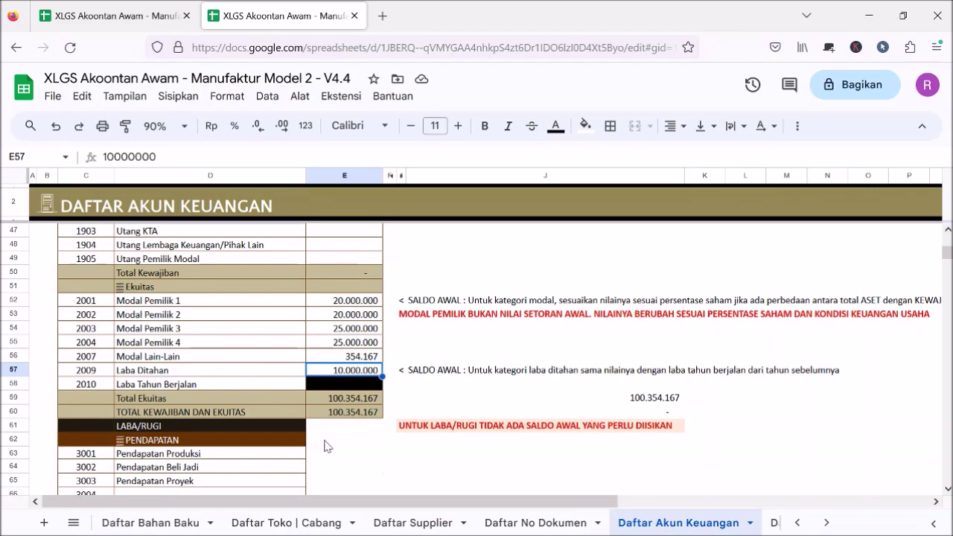
Return from DAFTAR AKUN KEUANGAN to the main Menu sheet through the link beside the sheet title
scroll(328, 446, up, 10)
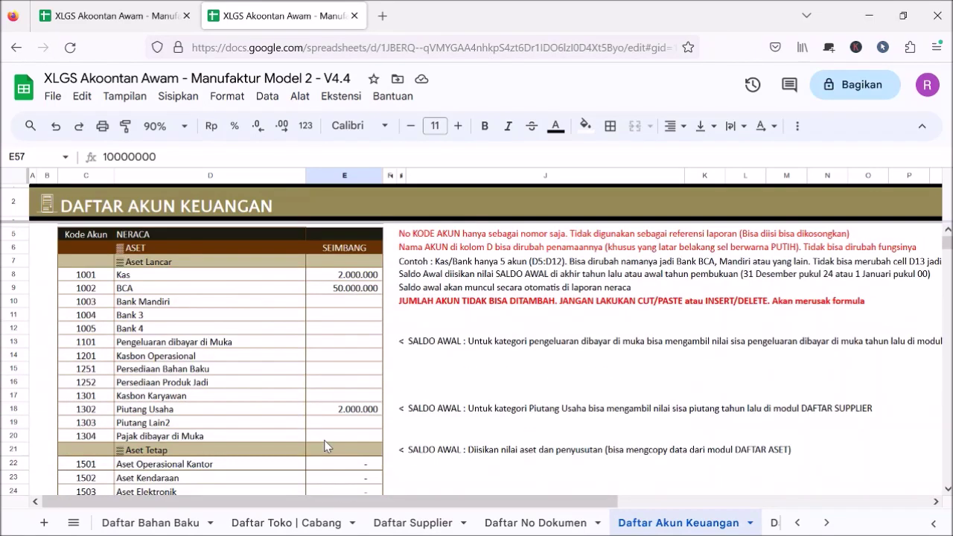
click(47, 202)
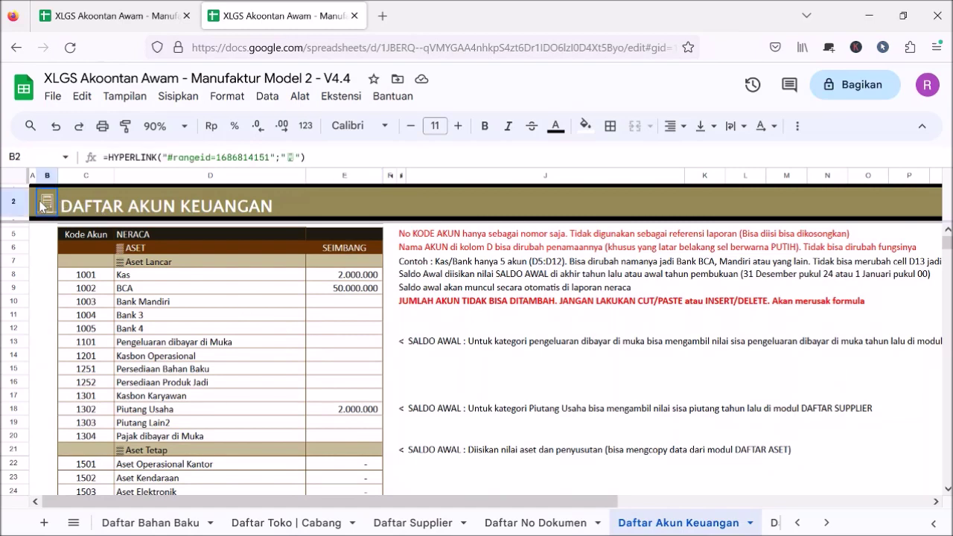
click(107, 233)
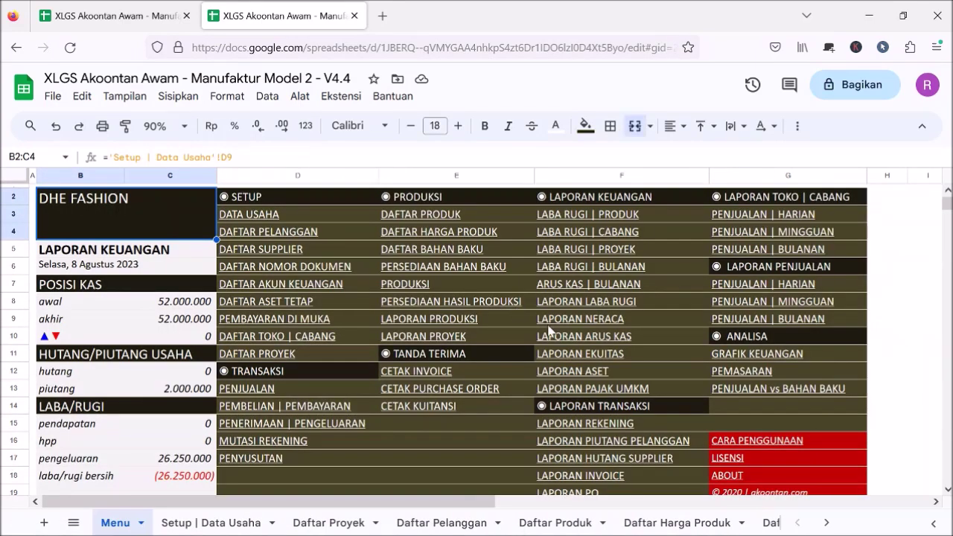